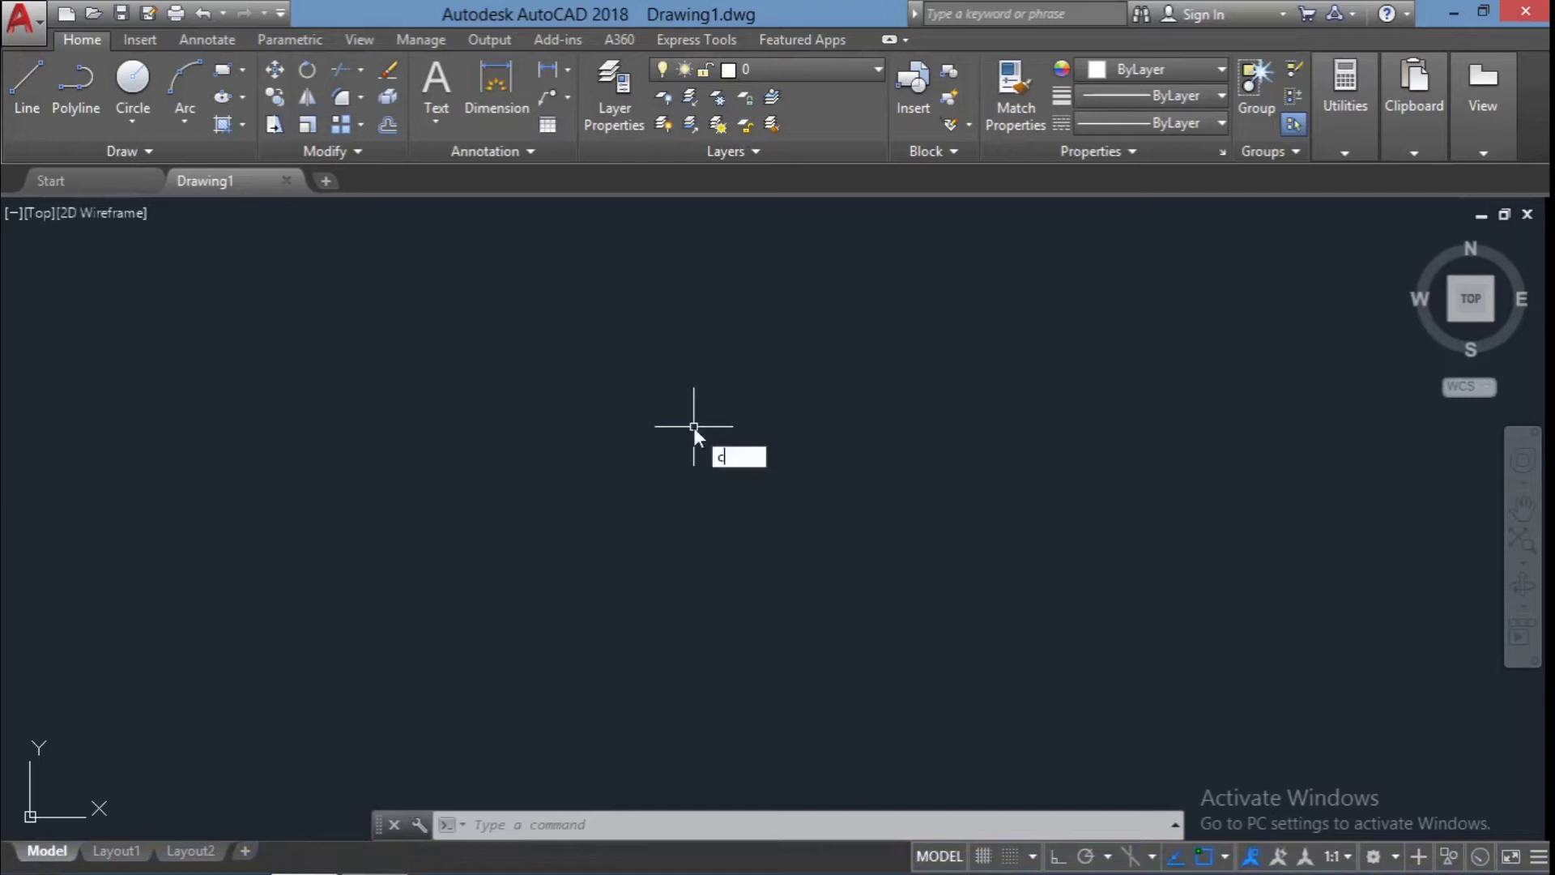
# Draw the first circle with radius 2
pyautogui.press('Return')
pyautogui.click(699, 409)
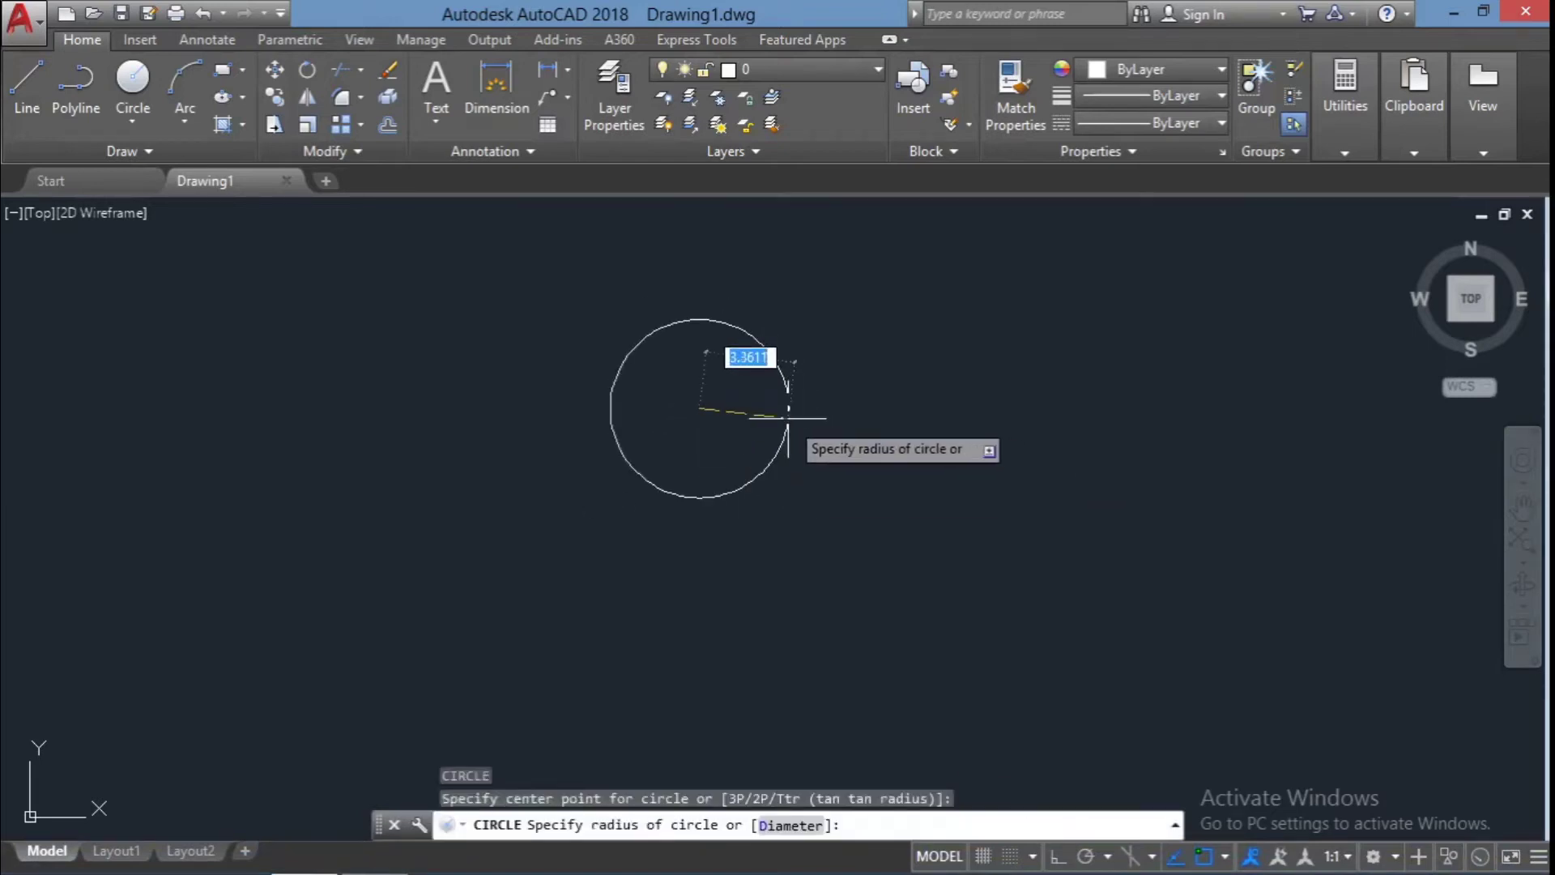
pyautogui.click(787, 418)
pyautogui.scroll(-2, 712, 437)
pyautogui.scroll(1, 680, 230)
# Draw a radius 1 circle directly above the first circle
pyautogui.press('Return')
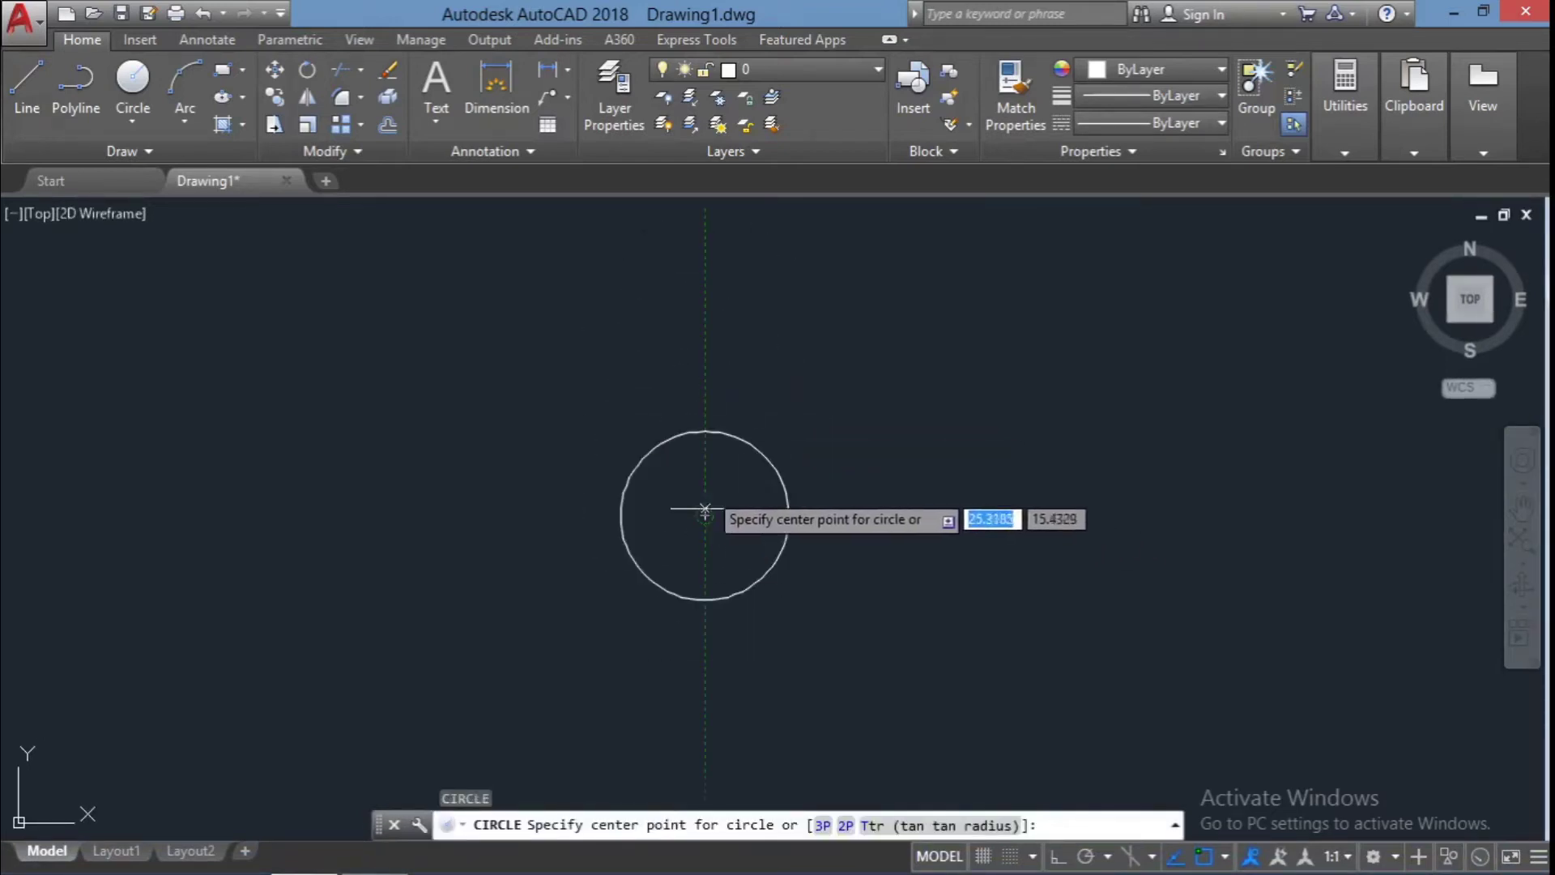
pyautogui.click(704, 335)
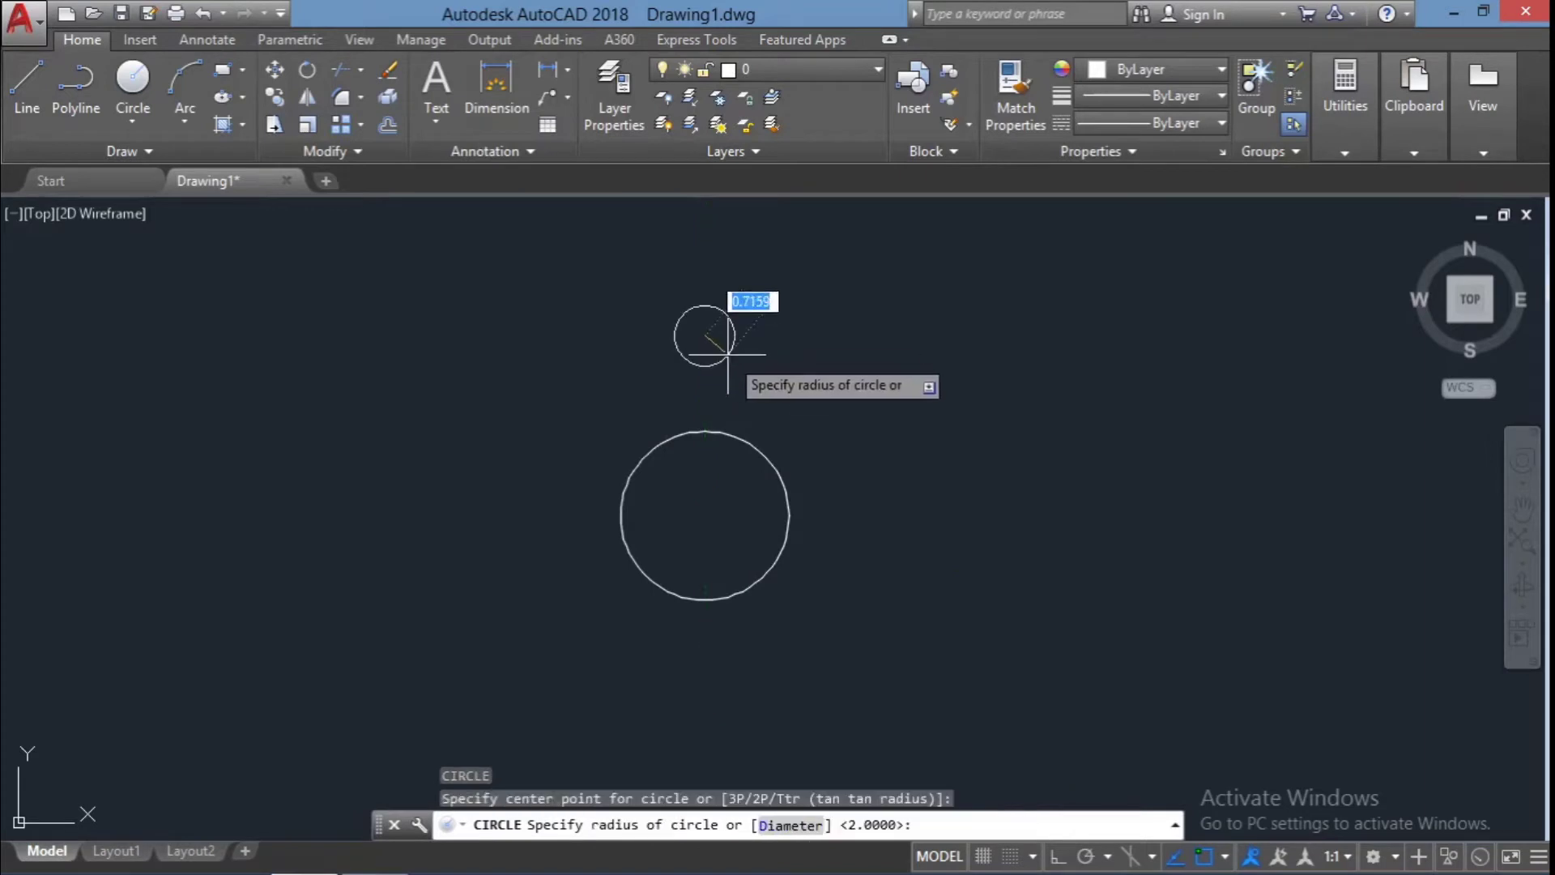
pyautogui.write('1')
pyautogui.press('Return')
pyautogui.press('Escape')
pyautogui.scroll(-3, 888, 426)
pyautogui.scroll(1, 1023, 573)
pyautogui.press('Escape')
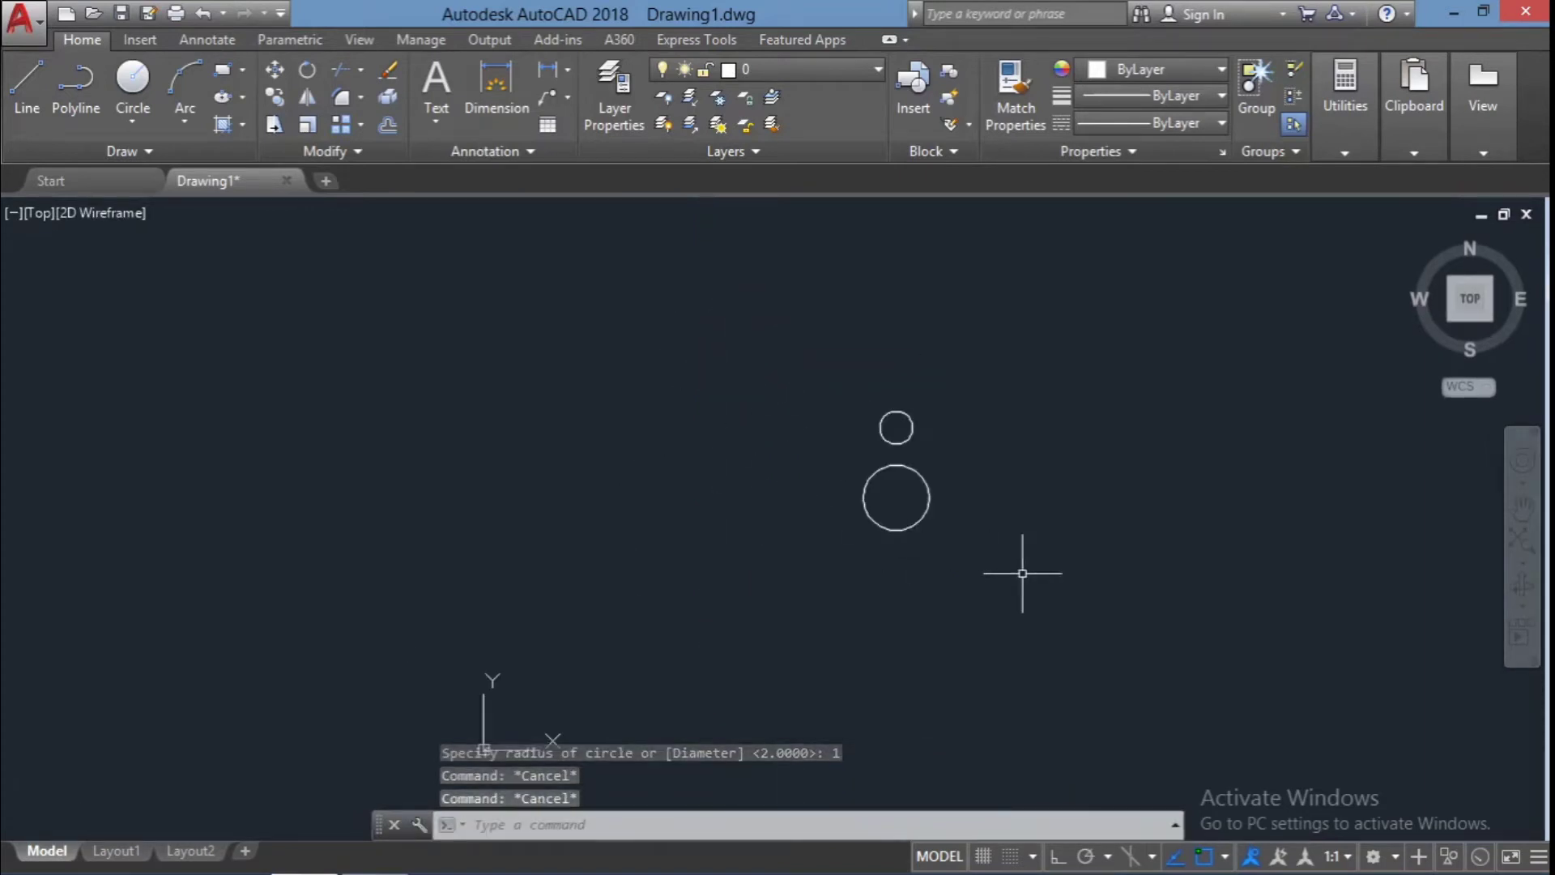
pyautogui.press('Return')
# Start the LINE command for the spoke
pyautogui.press('Escape')
pyautogui.write('l')
pyautogui.press('Return')
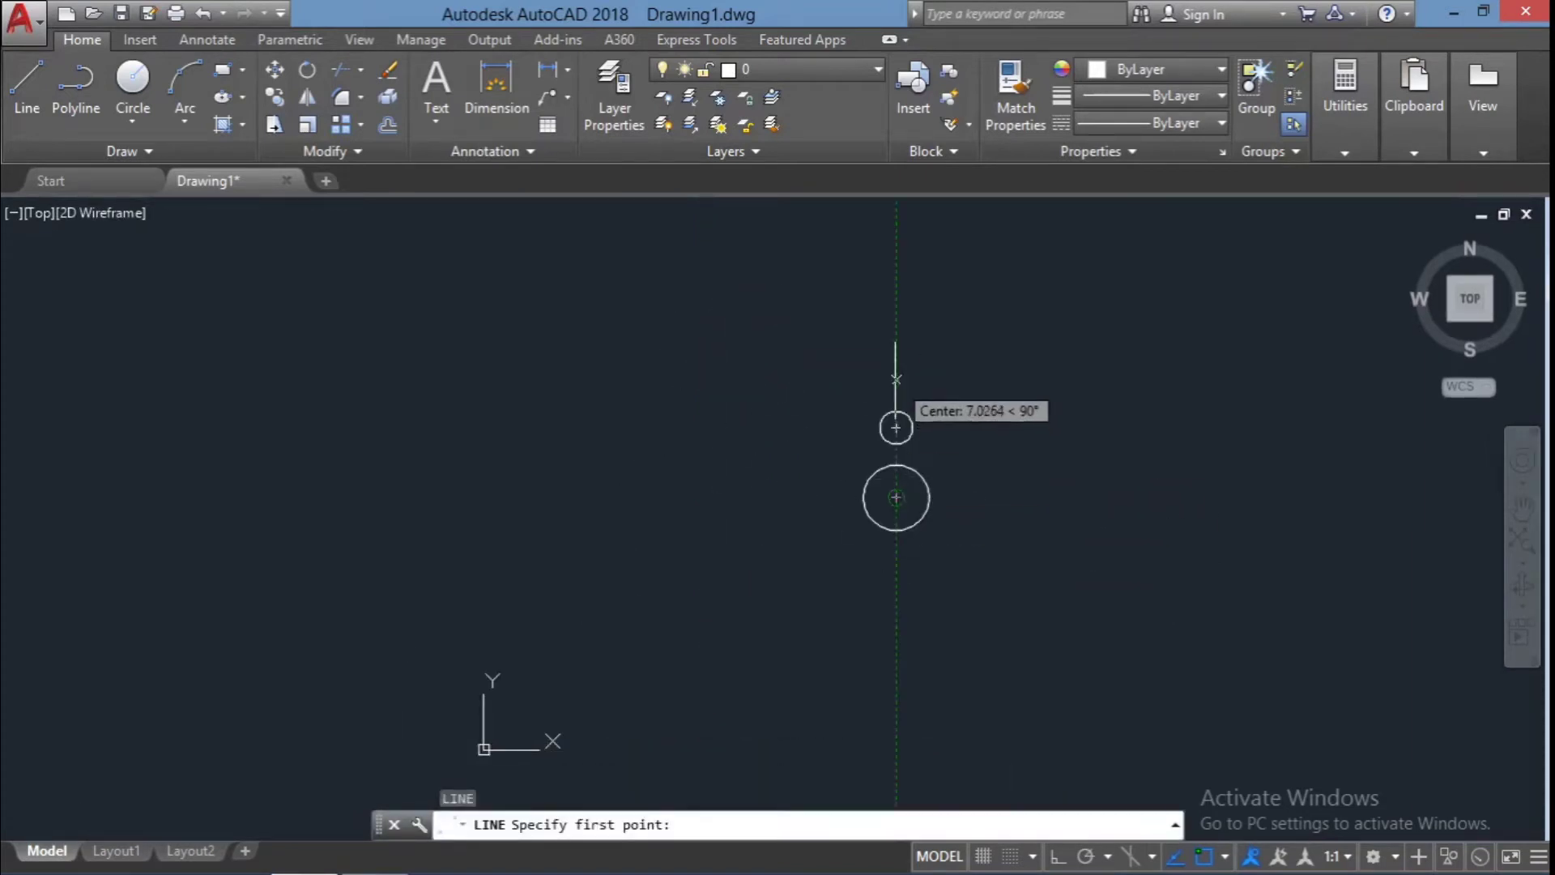
# Draw a vertical line straight above the small circle's centre
pyautogui.click(896, 376)
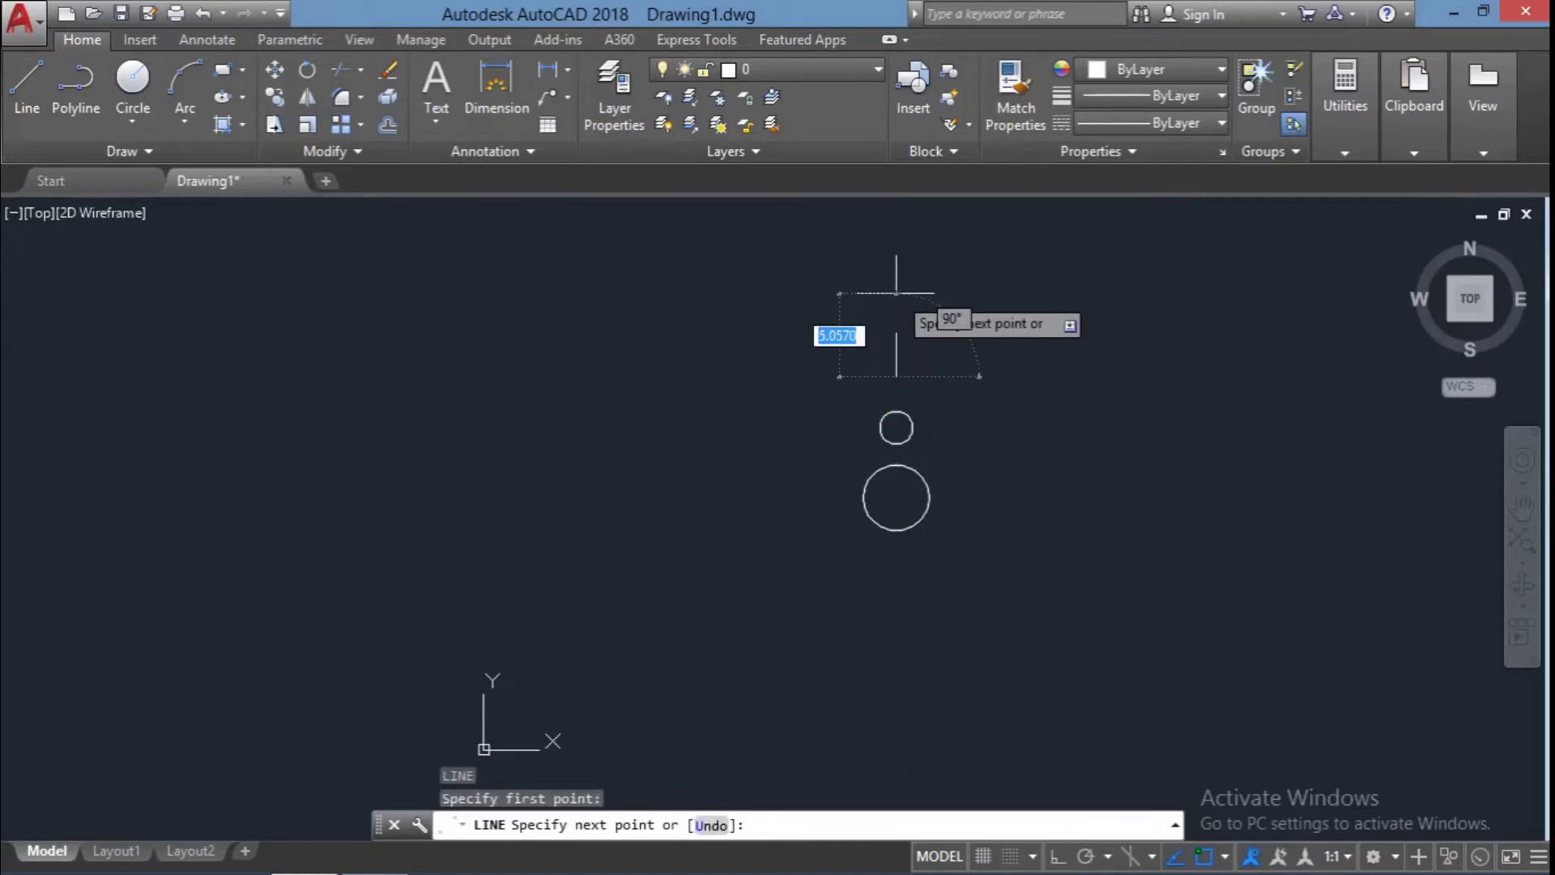
pyautogui.click(897, 294)
pyautogui.press('Escape')
pyautogui.press('Escape')
pyautogui.press('Escape')
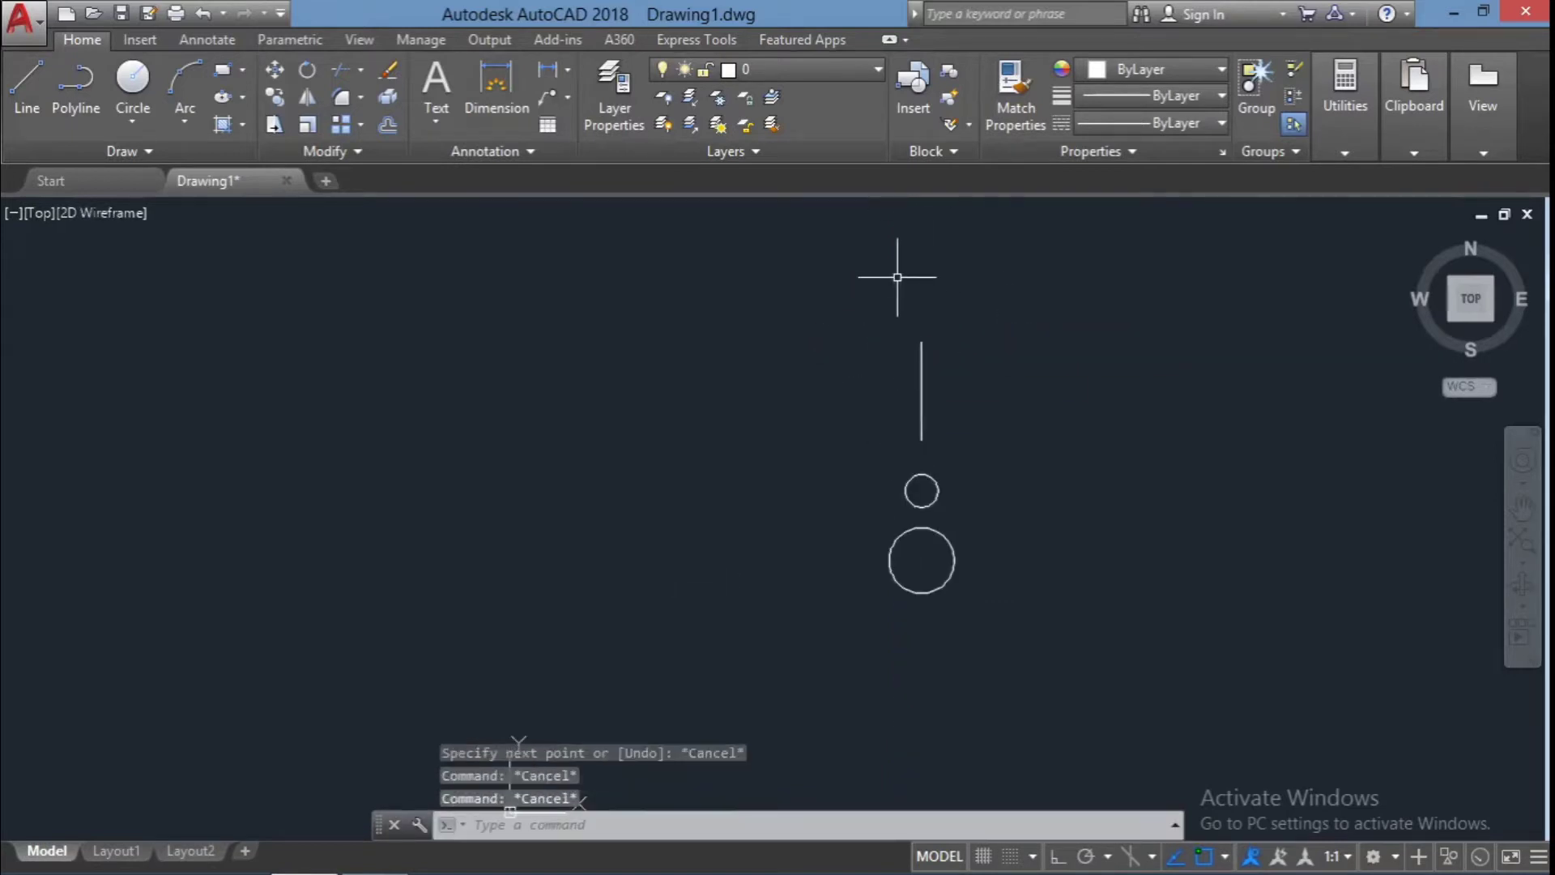
pyautogui.scroll(2, 896, 277)
pyautogui.press('Escape')
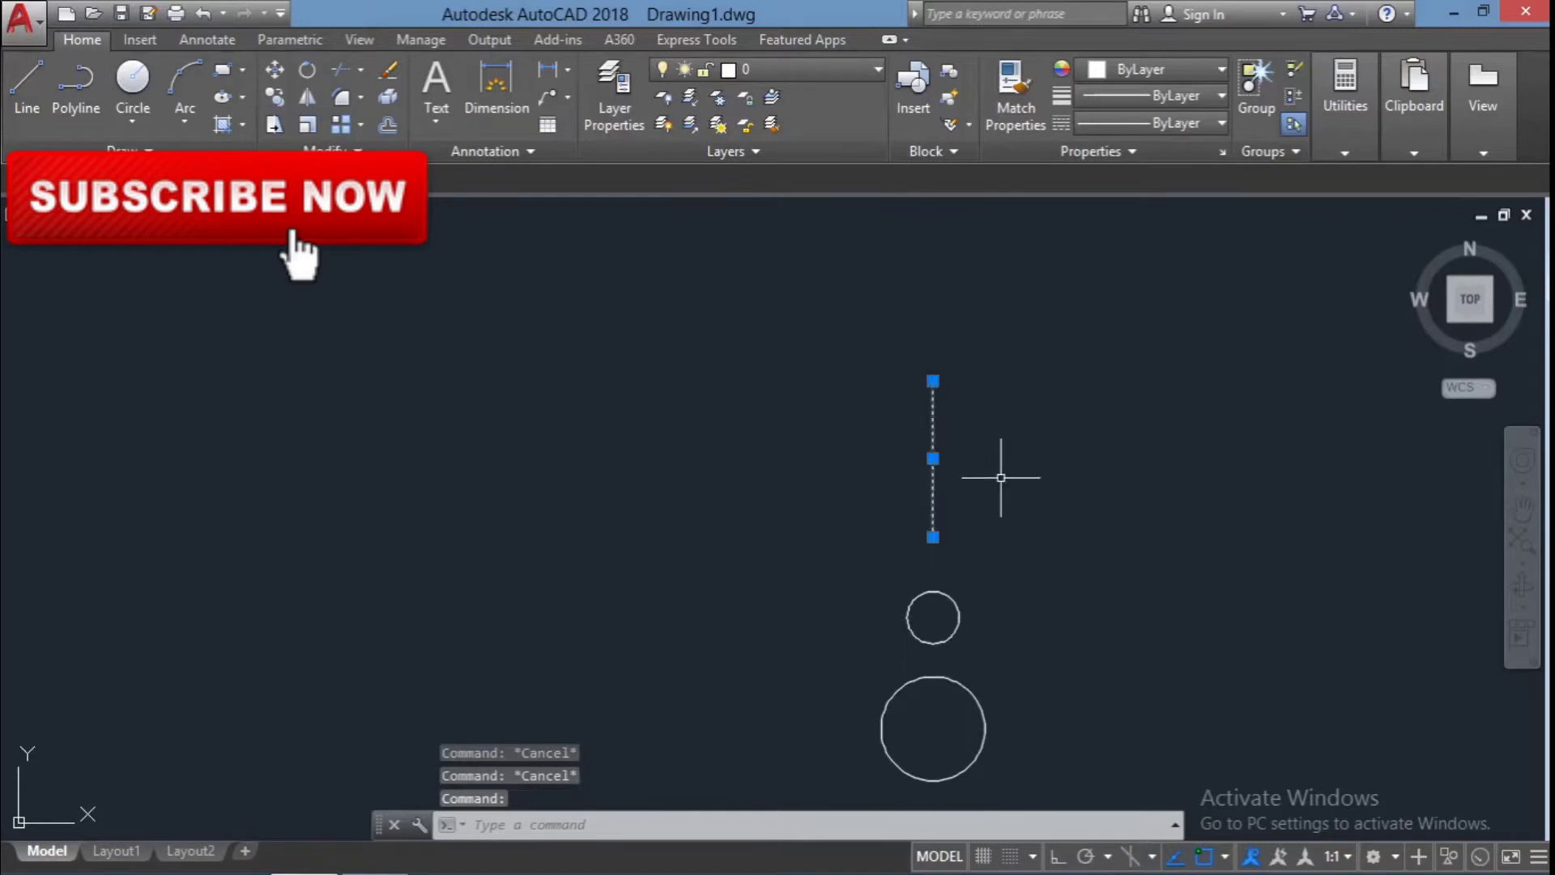
# Copy the vertical line 0.8 to the side and delete the original
pyautogui.write('co')
pyautogui.press('Return')
pyautogui.click(933, 536)
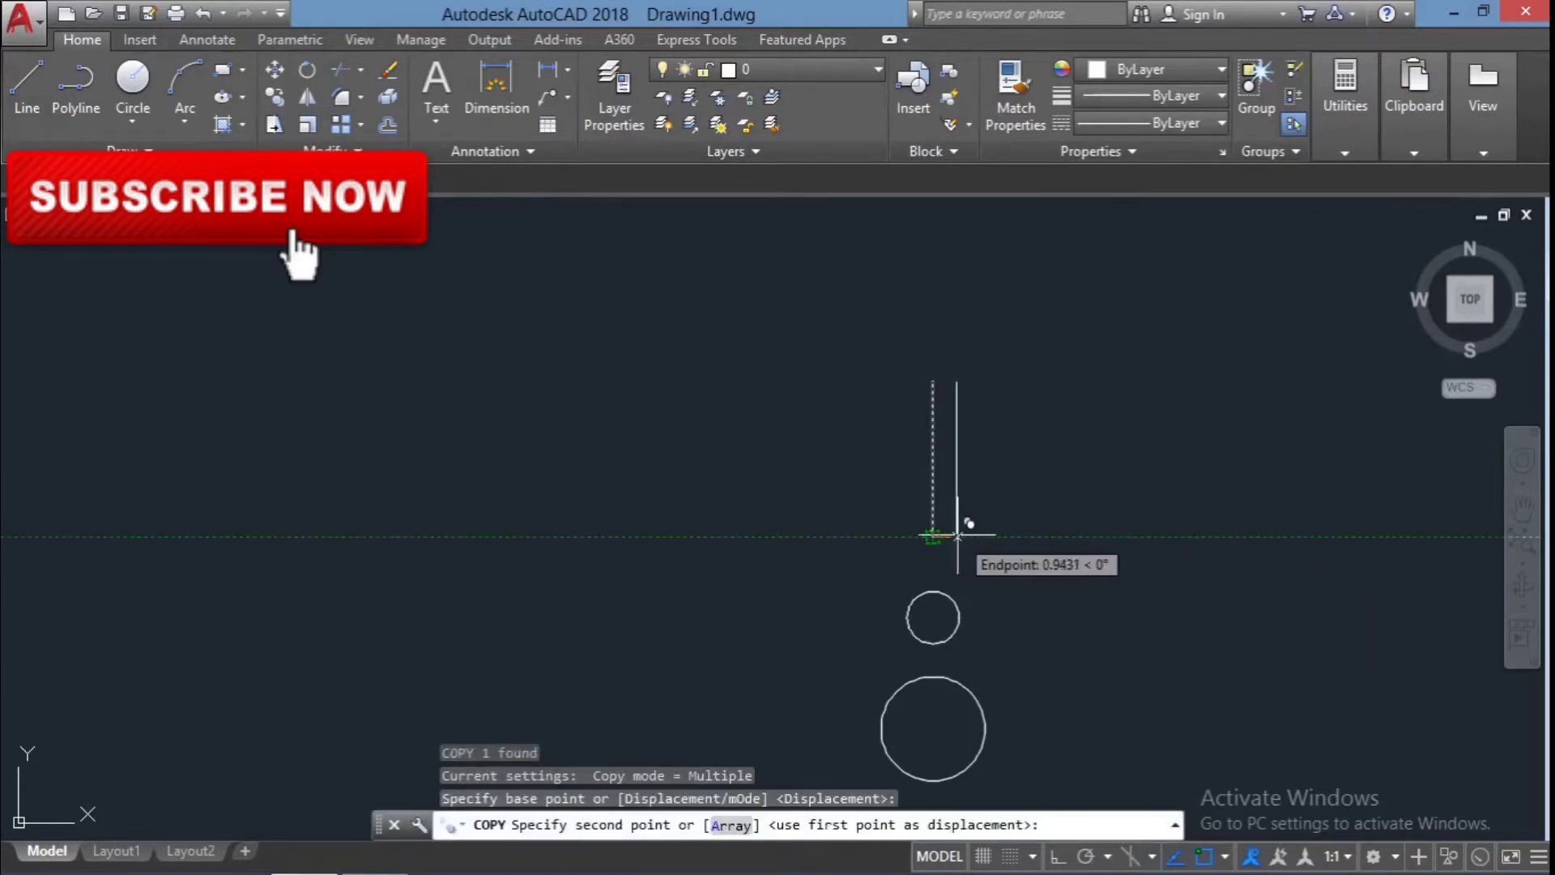
pyautogui.write('0.8')
pyautogui.press('Return')
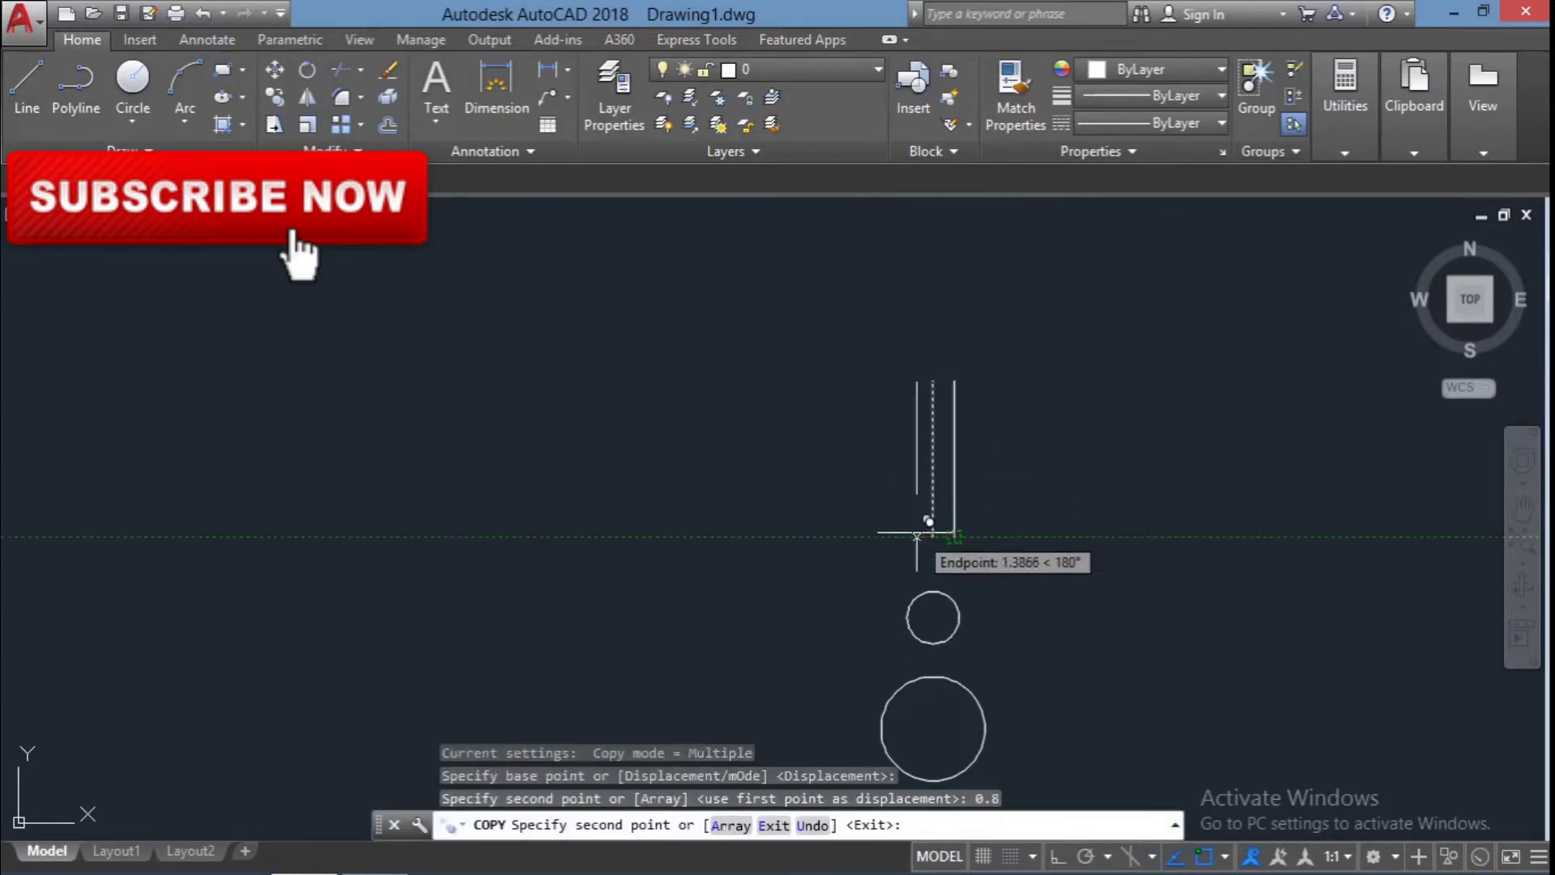
pyautogui.press('Escape')
pyautogui.press('Escape')
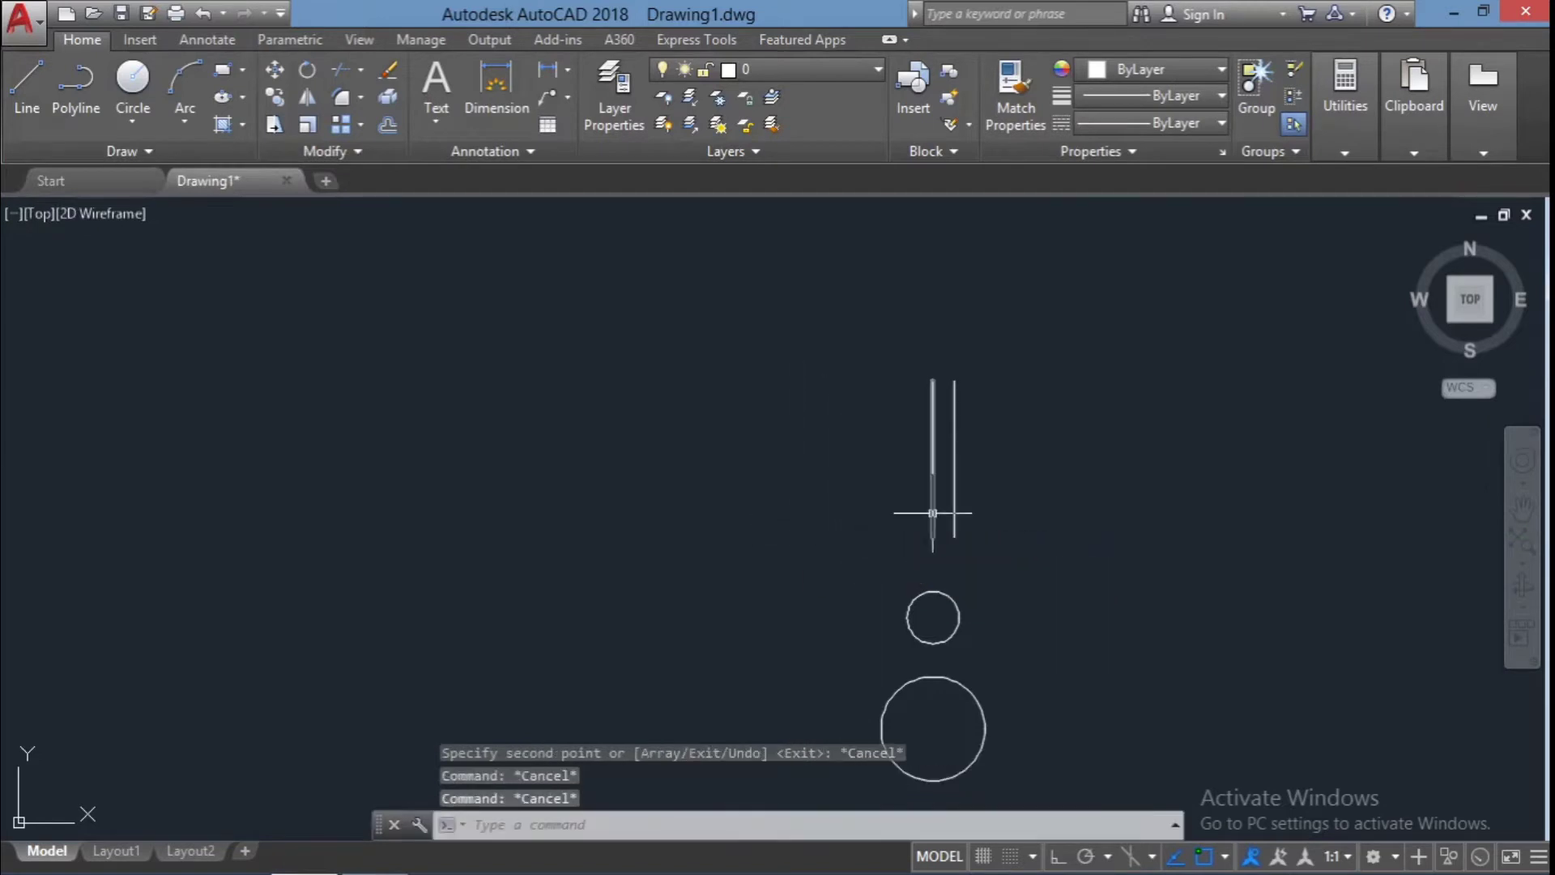
pyautogui.click(937, 542)
pyautogui.press('Delete')
# Copy the line again at 0.8 offsets, giving three parallel vertical lines
pyautogui.press('Escape')
pyautogui.press('Escape')
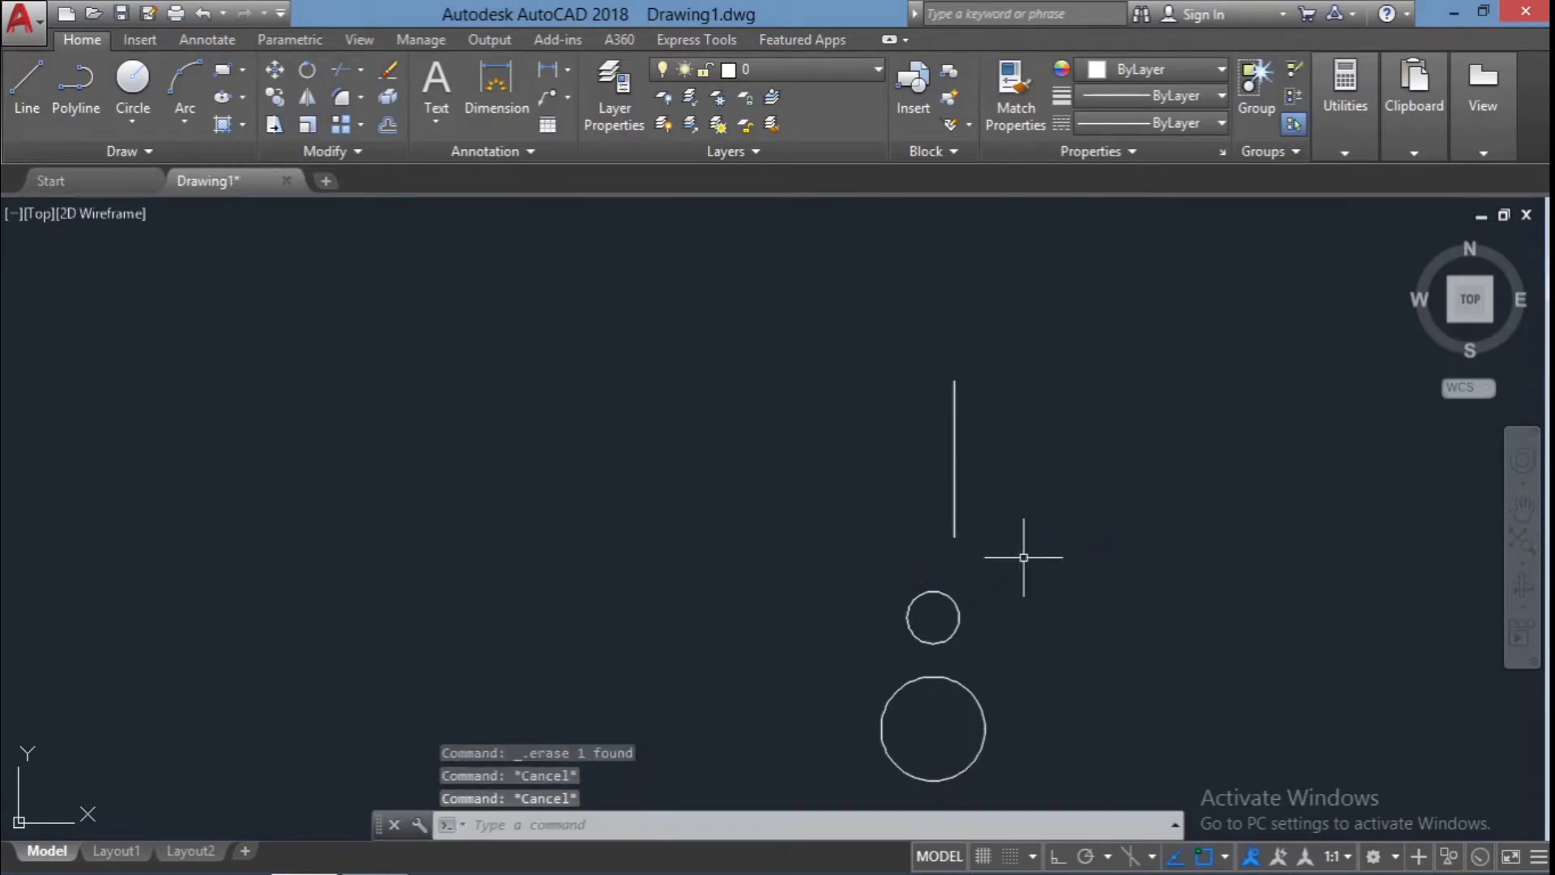
pyautogui.write('co')
pyautogui.press('Return')
pyautogui.click(933, 537)
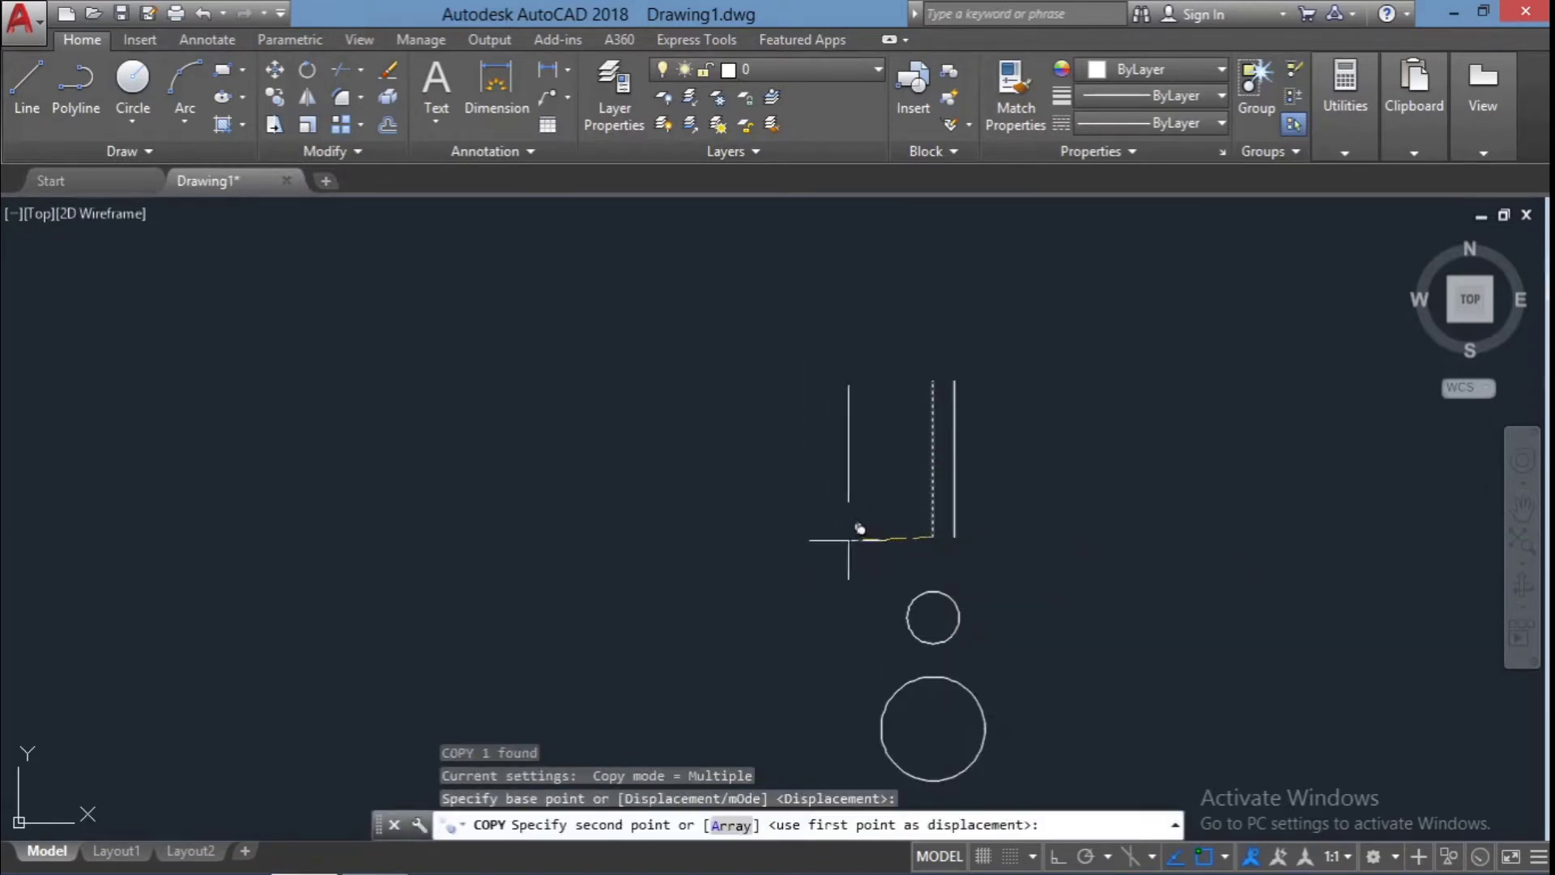
pyautogui.press('Escape')
pyautogui.press('Escape')
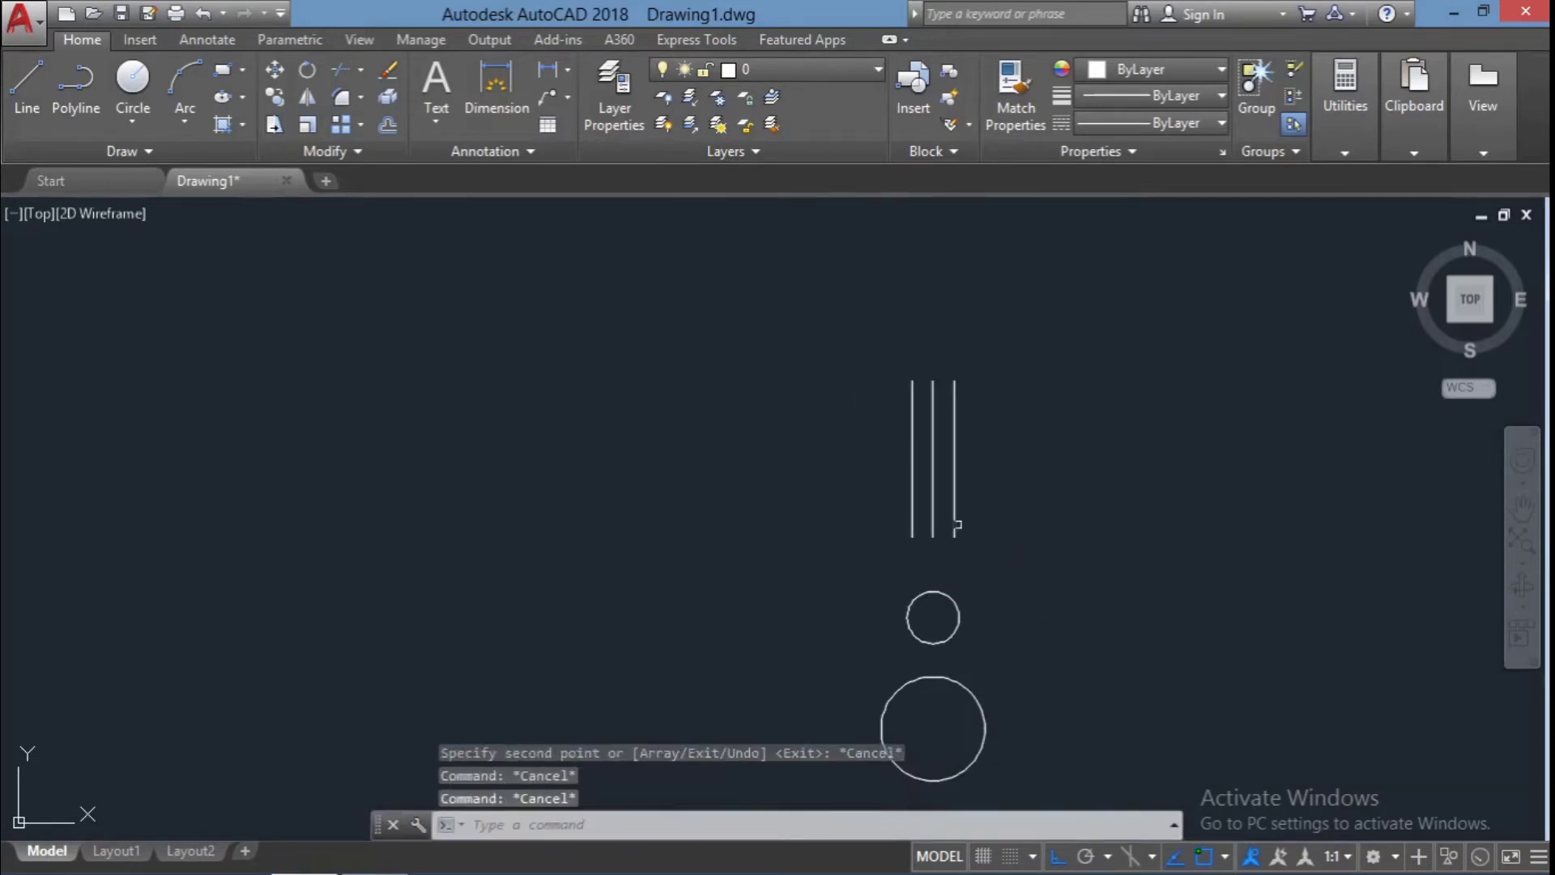
pyautogui.scroll(2, 931, 324)
# Start a new line at the rightmost vertical line's top end
pyautogui.write('l')
pyautogui.press('Return')
pyautogui.click(965, 411)
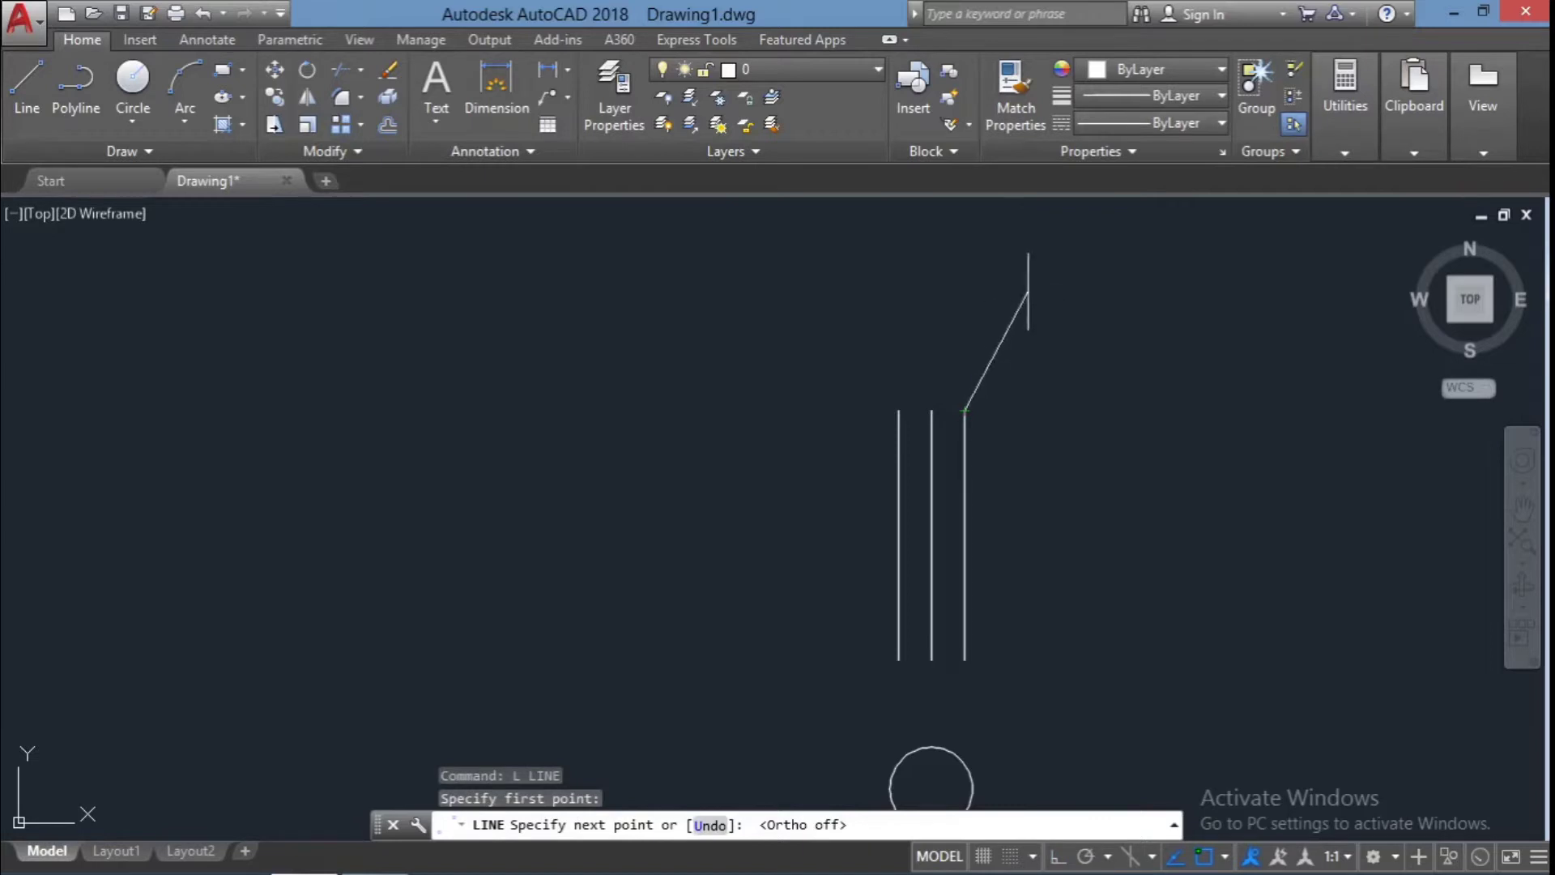
# Draw an angled line up and to the right from the right line's top
pyautogui.click(1019, 282)
pyautogui.press('Escape')
pyautogui.press('Escape')
pyautogui.write('pl')
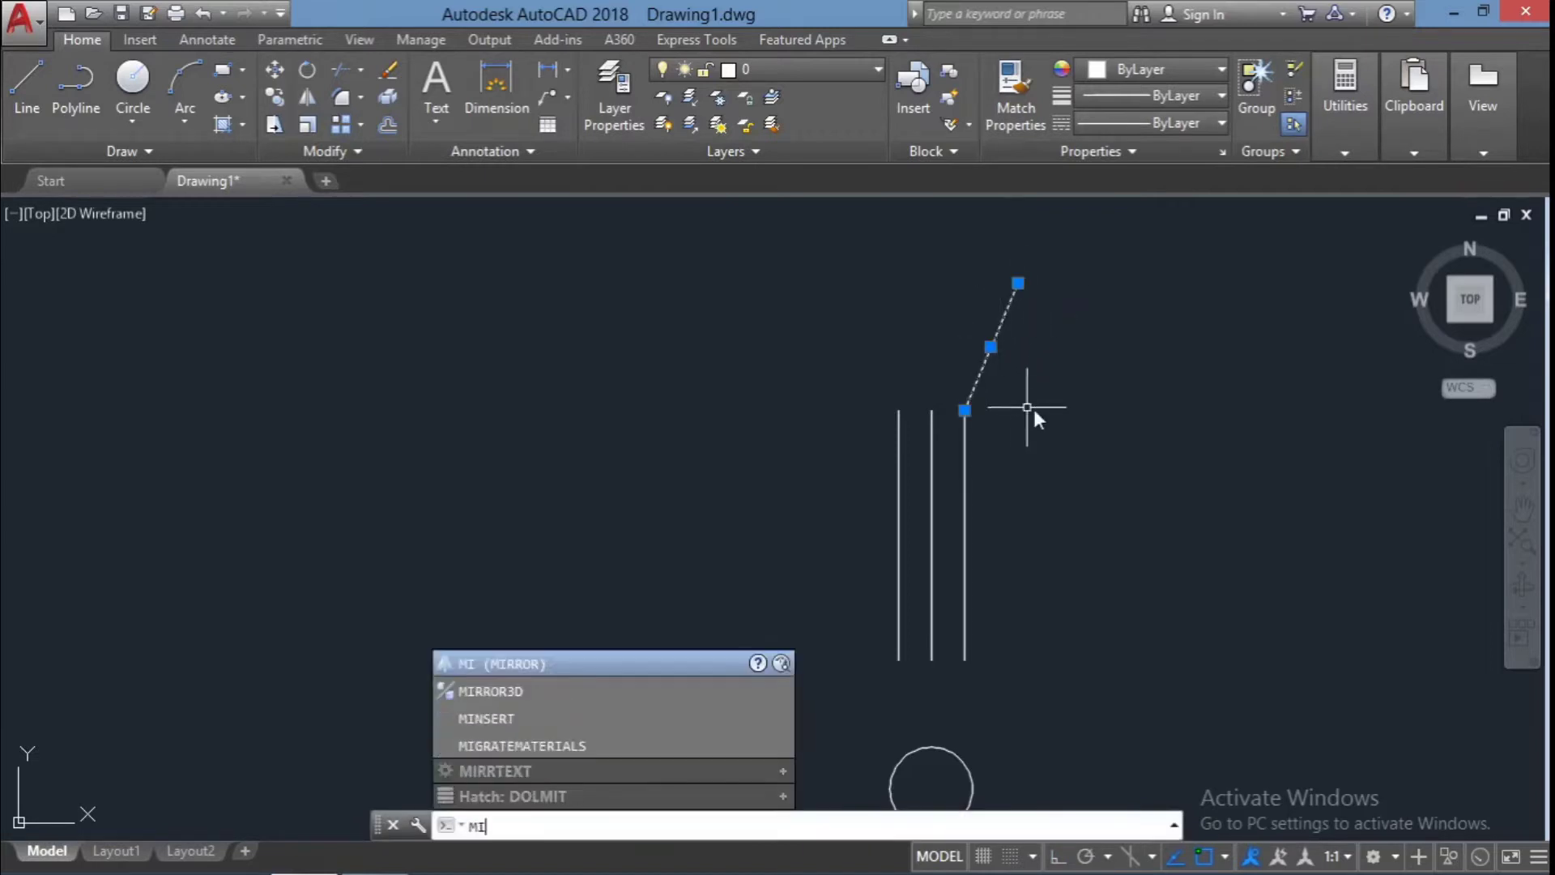
pyautogui.press('Escape')
pyautogui.click(961, 416)
# Toggle snap mode (F9) and the grid (F7) on and off
pyautogui.write('sn')
pyautogui.press('Escape')
pyautogui.press('Escape')
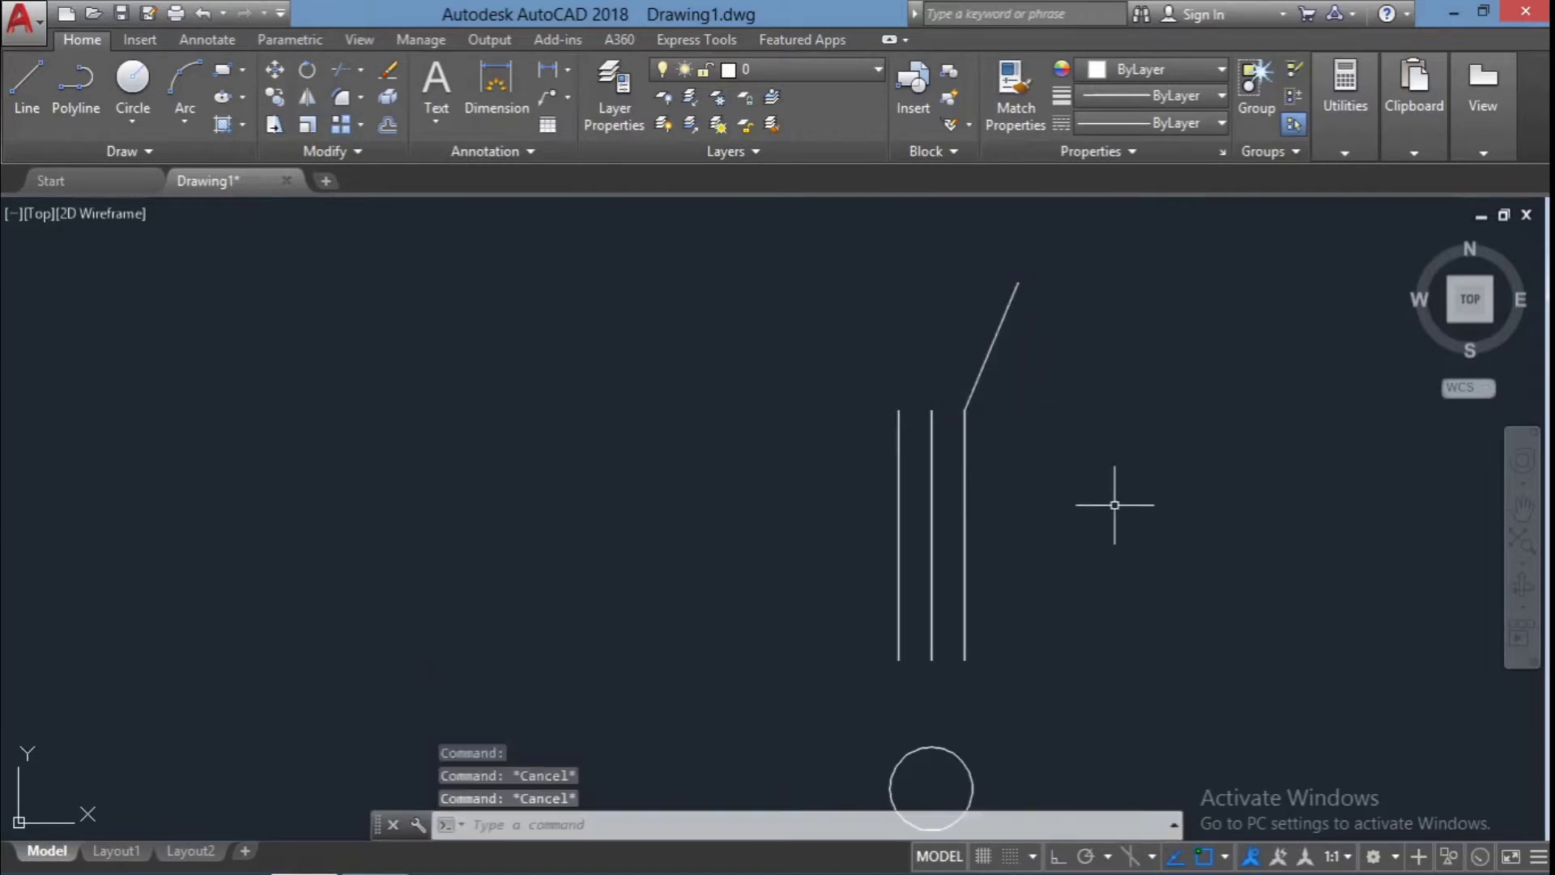
pyautogui.press('F9')
pyautogui.write('g')
pyautogui.press('Escape')
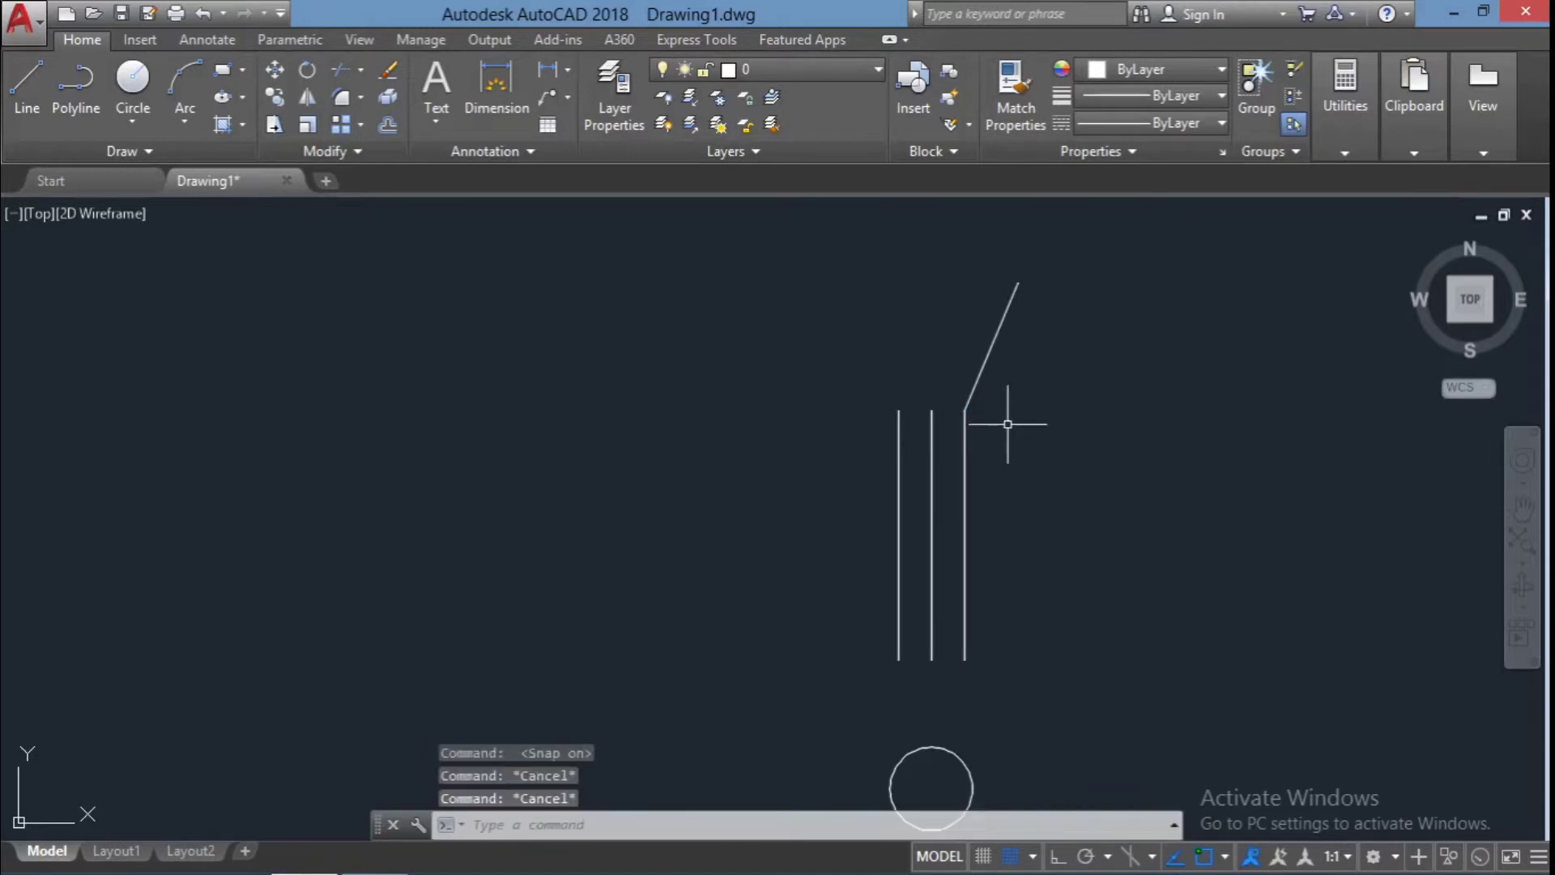
pyautogui.press('F7')
pyautogui.press('F7')
pyautogui.write('MI')
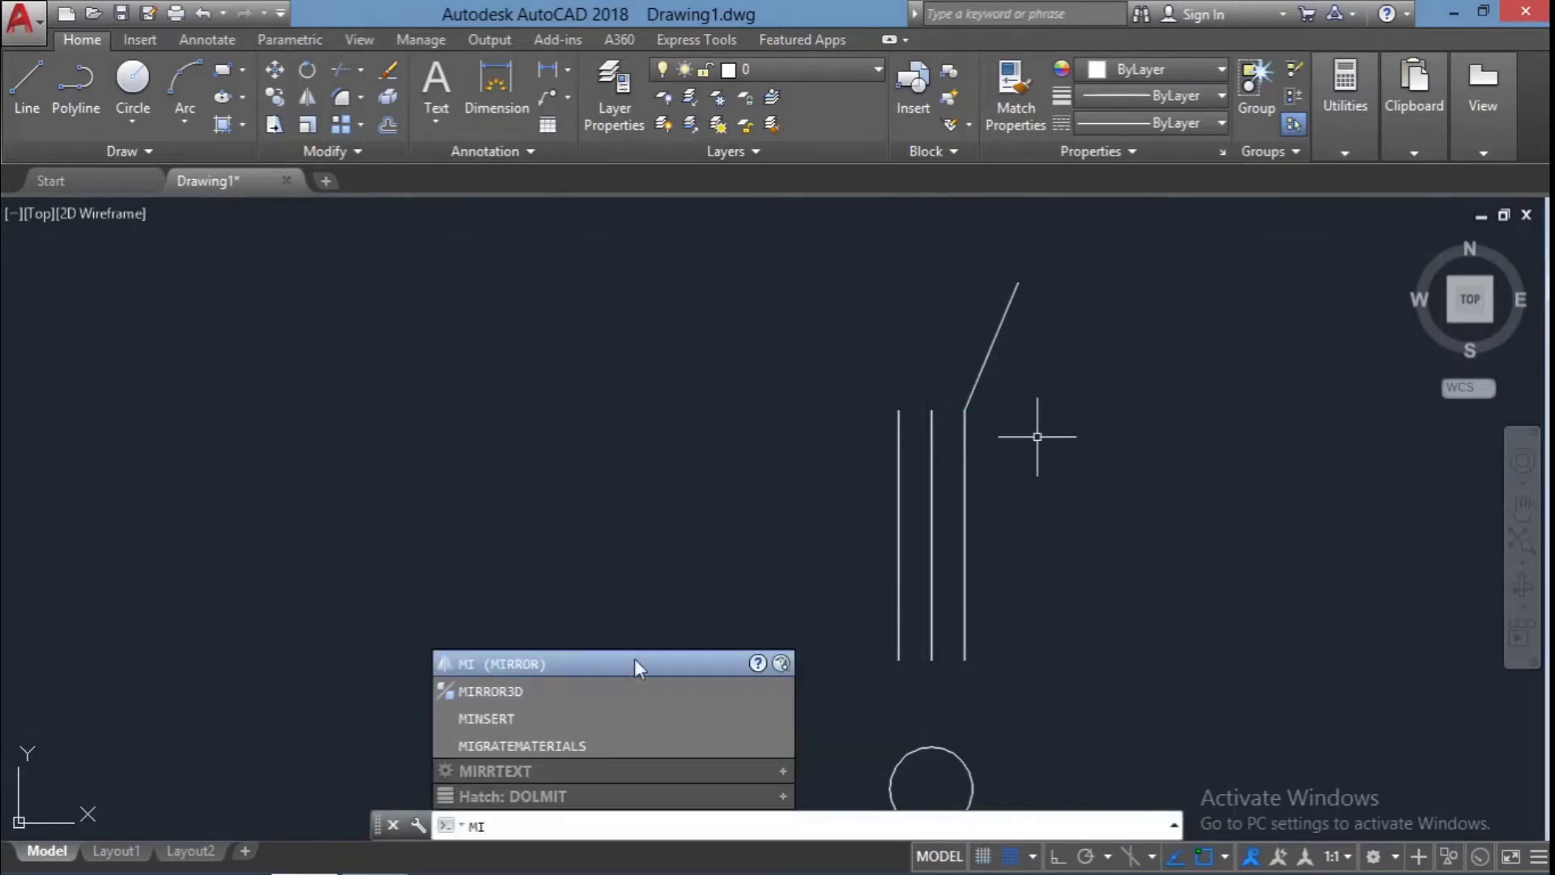
# Try mirroring the angled line about an axis from its lower end, keeping the original
pyautogui.press('Return')
pyautogui.click(978, 377)
pyautogui.press('Return')
pyautogui.click(963, 409)
pyautogui.click(984, 365)
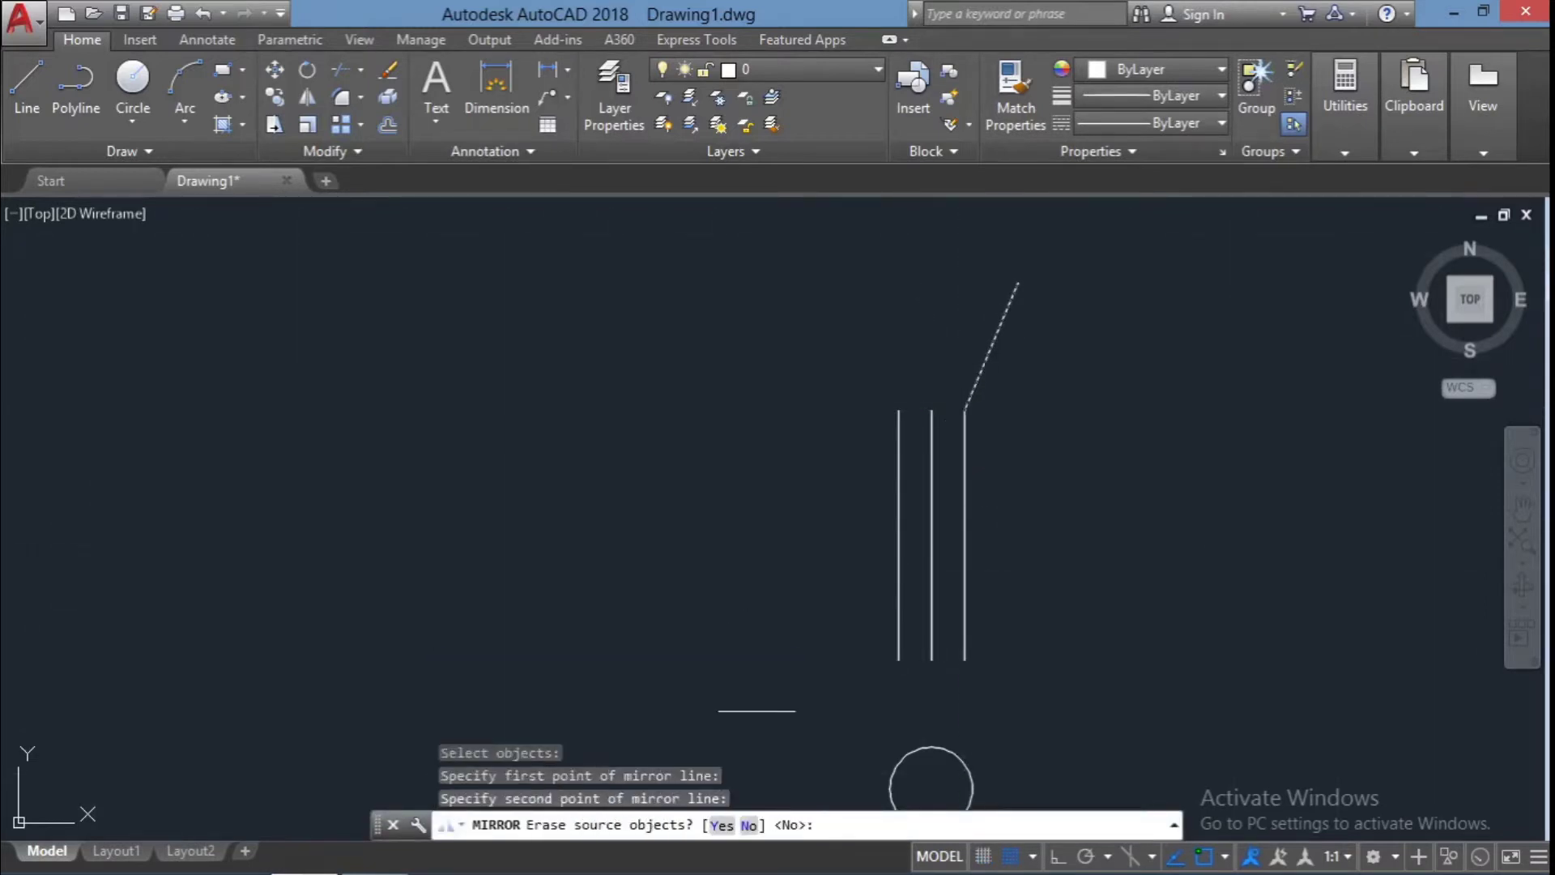
pyautogui.write('N')
pyautogui.press('Return')
# Retry the angled line's mirror with a new axis, answering N
pyautogui.click(974, 386)
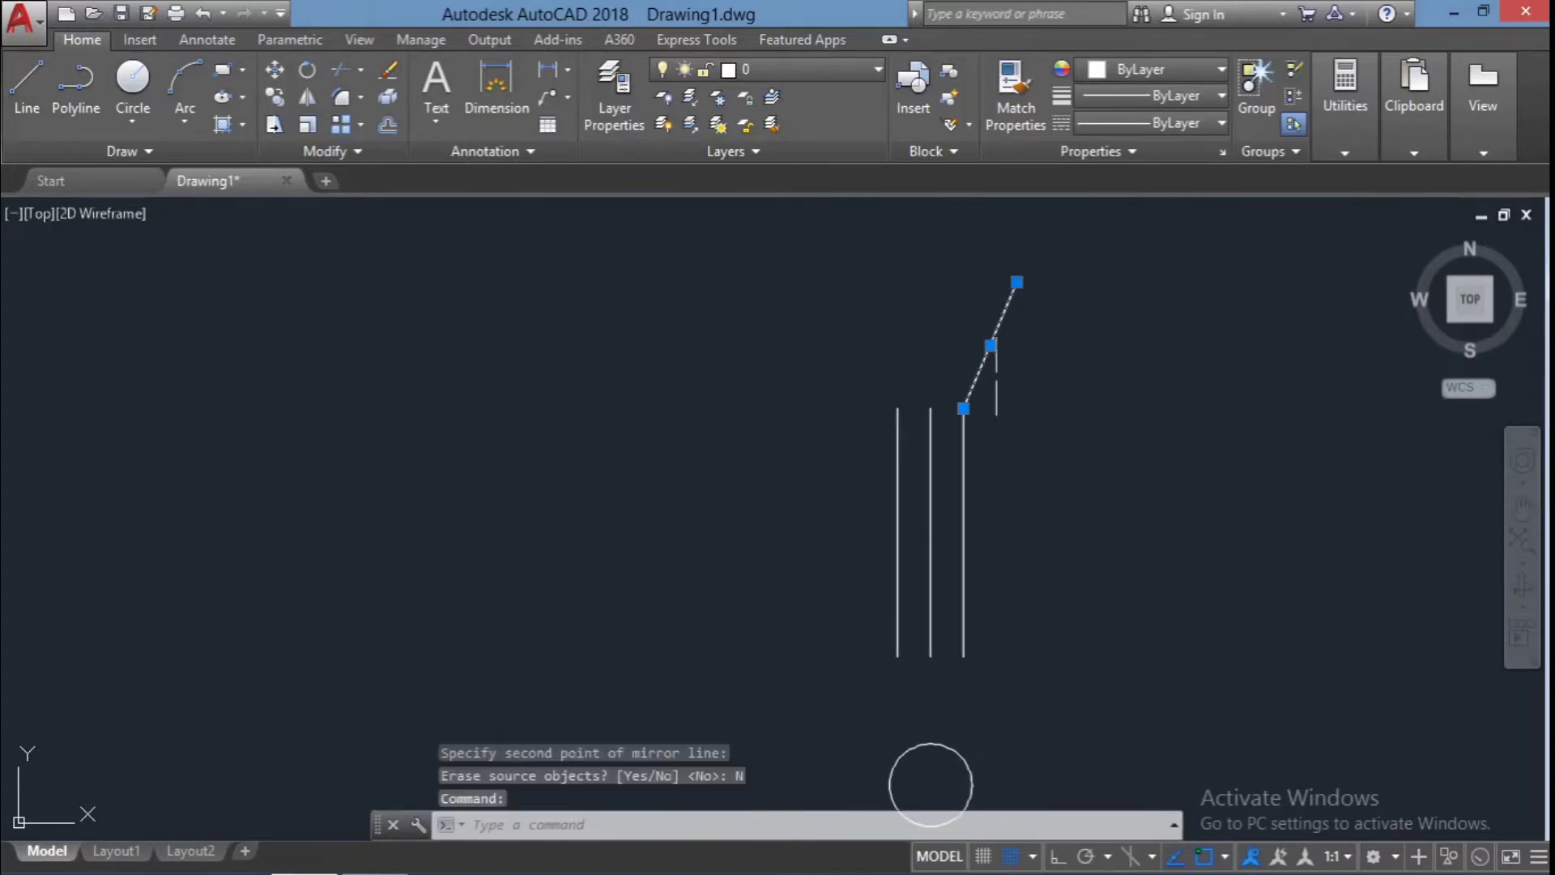
pyautogui.press('Return')
pyautogui.click(964, 398)
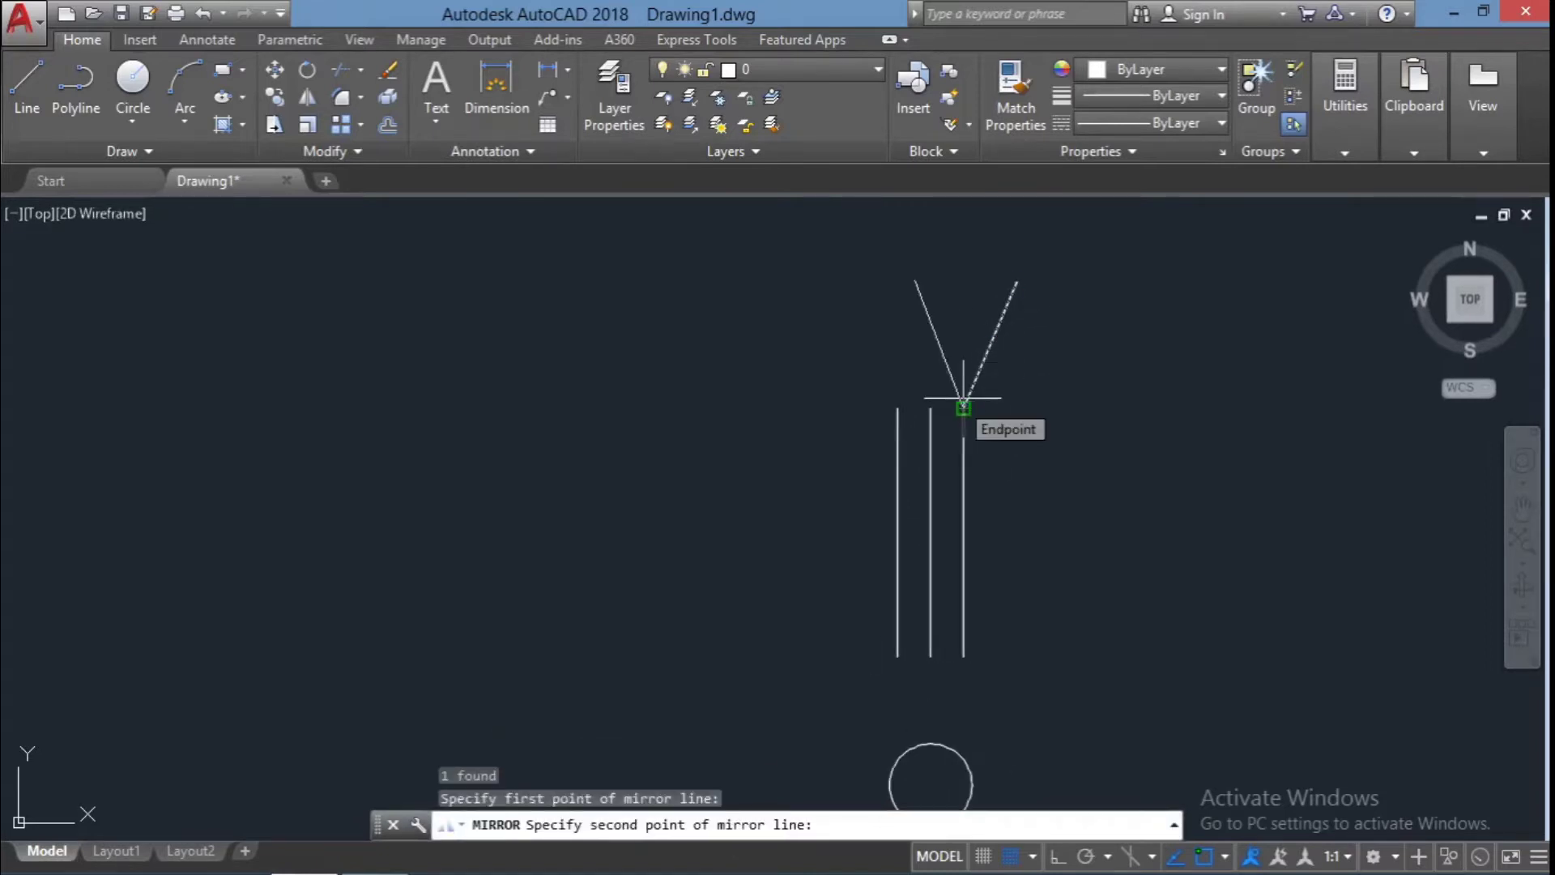
pyautogui.click(963, 397)
pyautogui.write('N')
pyautogui.press('Return')
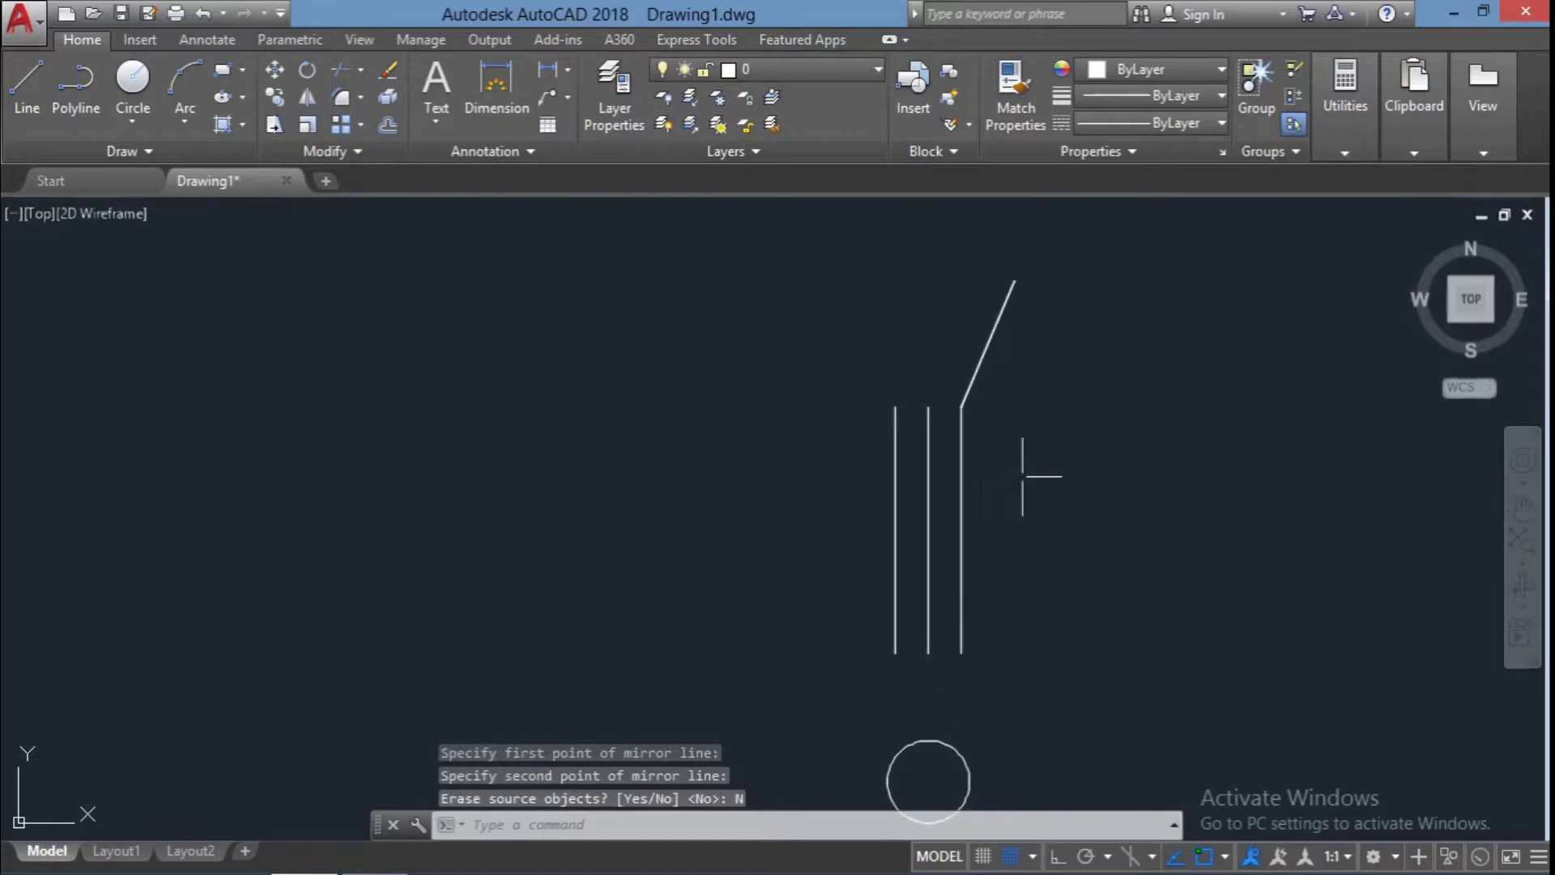
# Turn on ortho, abandon another mirror attempt, then delete and restore the angled line
pyautogui.press('F8')
pyautogui.click(976, 376)
pyautogui.press('Return')
pyautogui.click(961, 407)
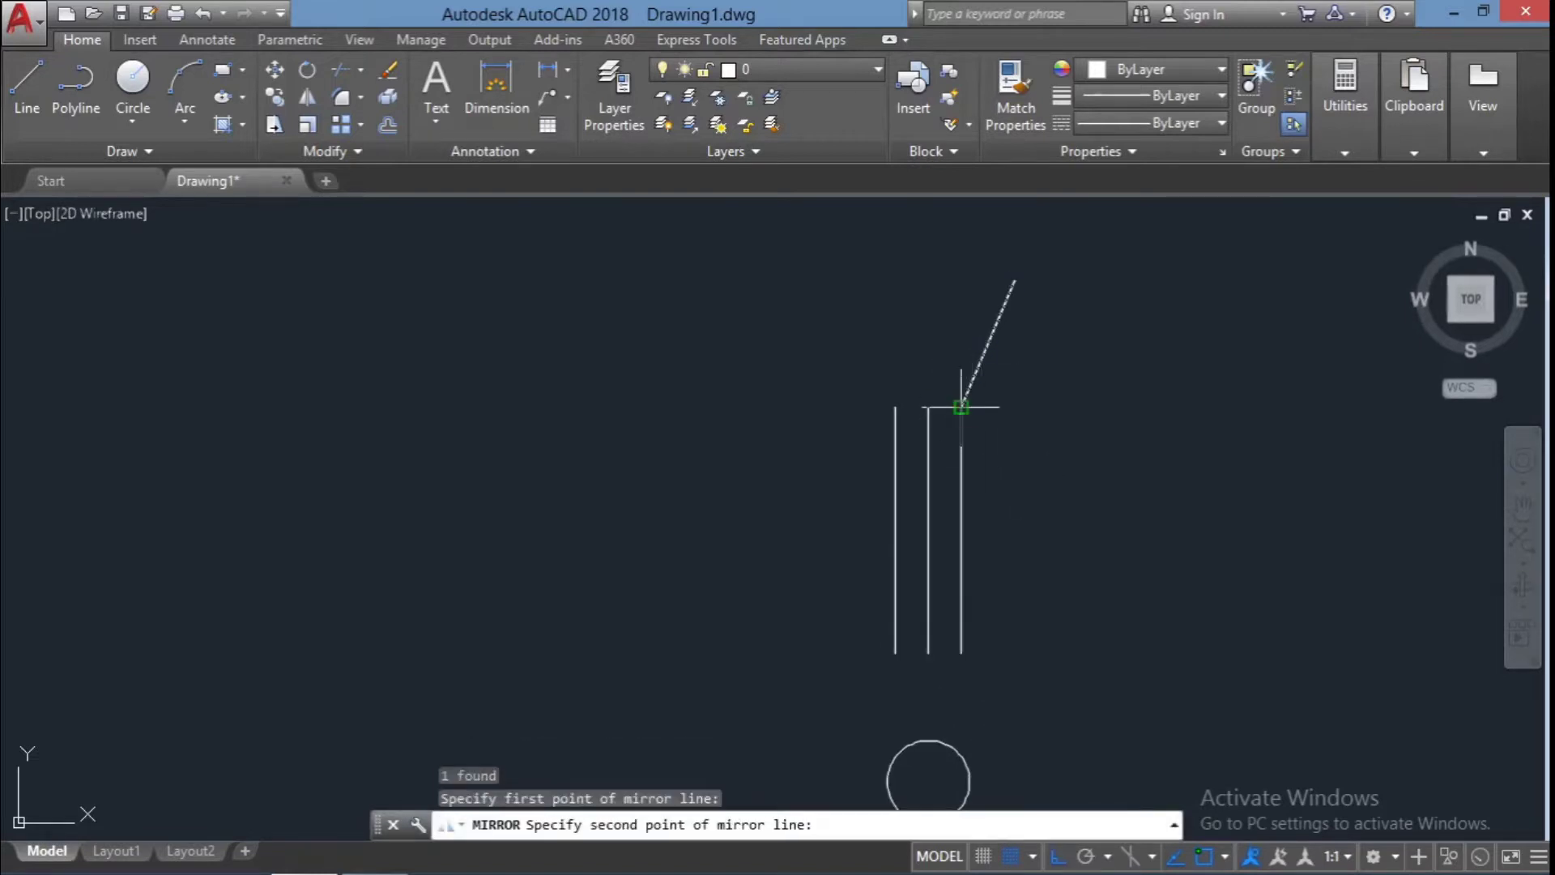
pyautogui.press('Escape')
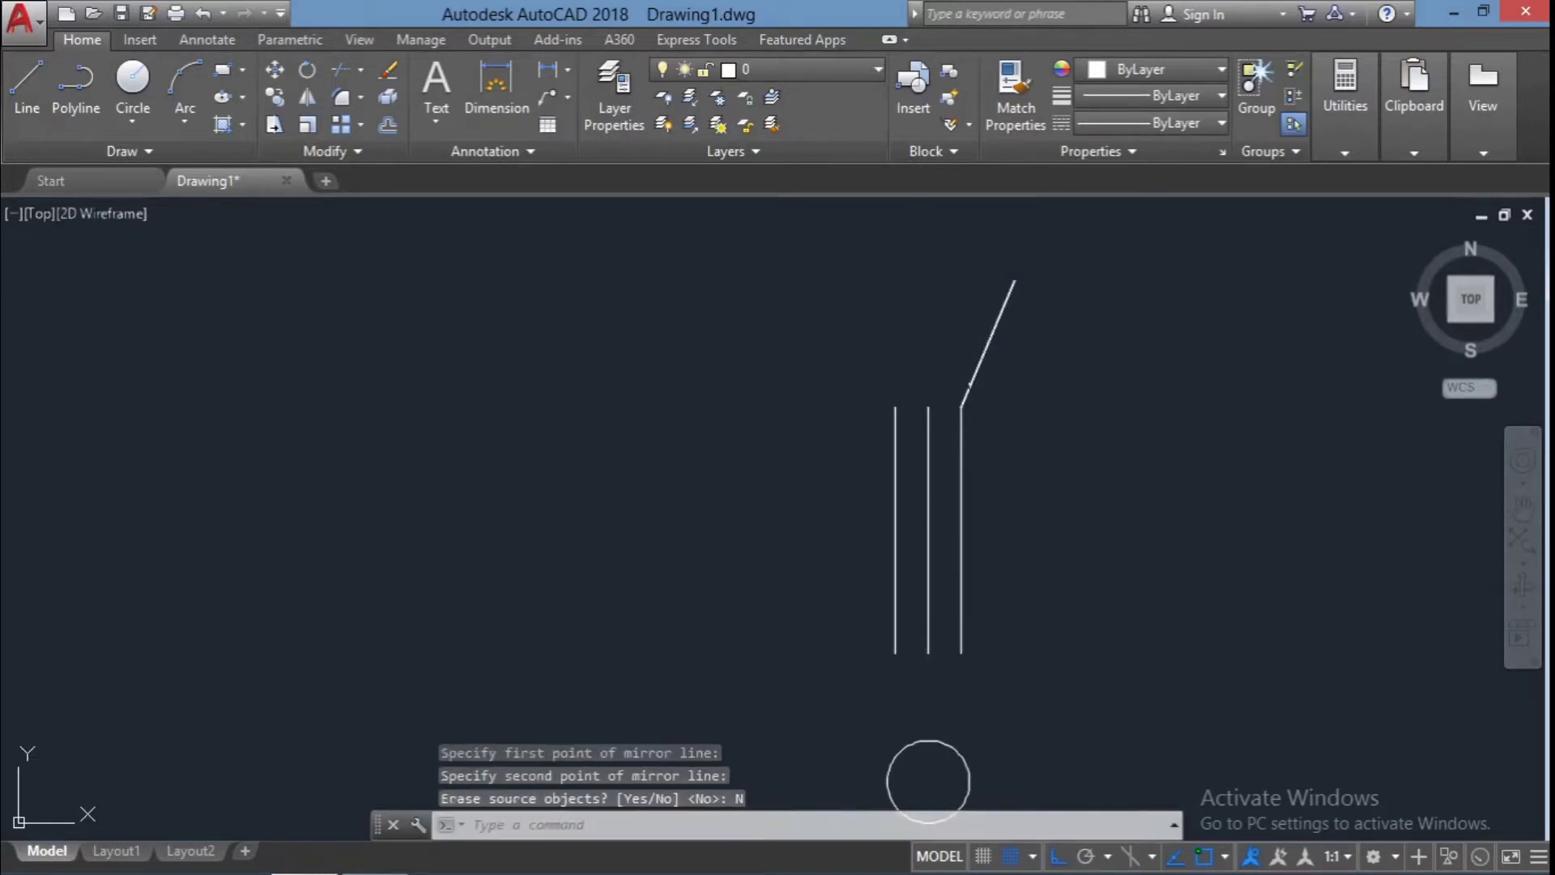
pyautogui.press('Escape')
pyautogui.press('Escape')
pyautogui.press('Escape')
pyautogui.press('Delete')
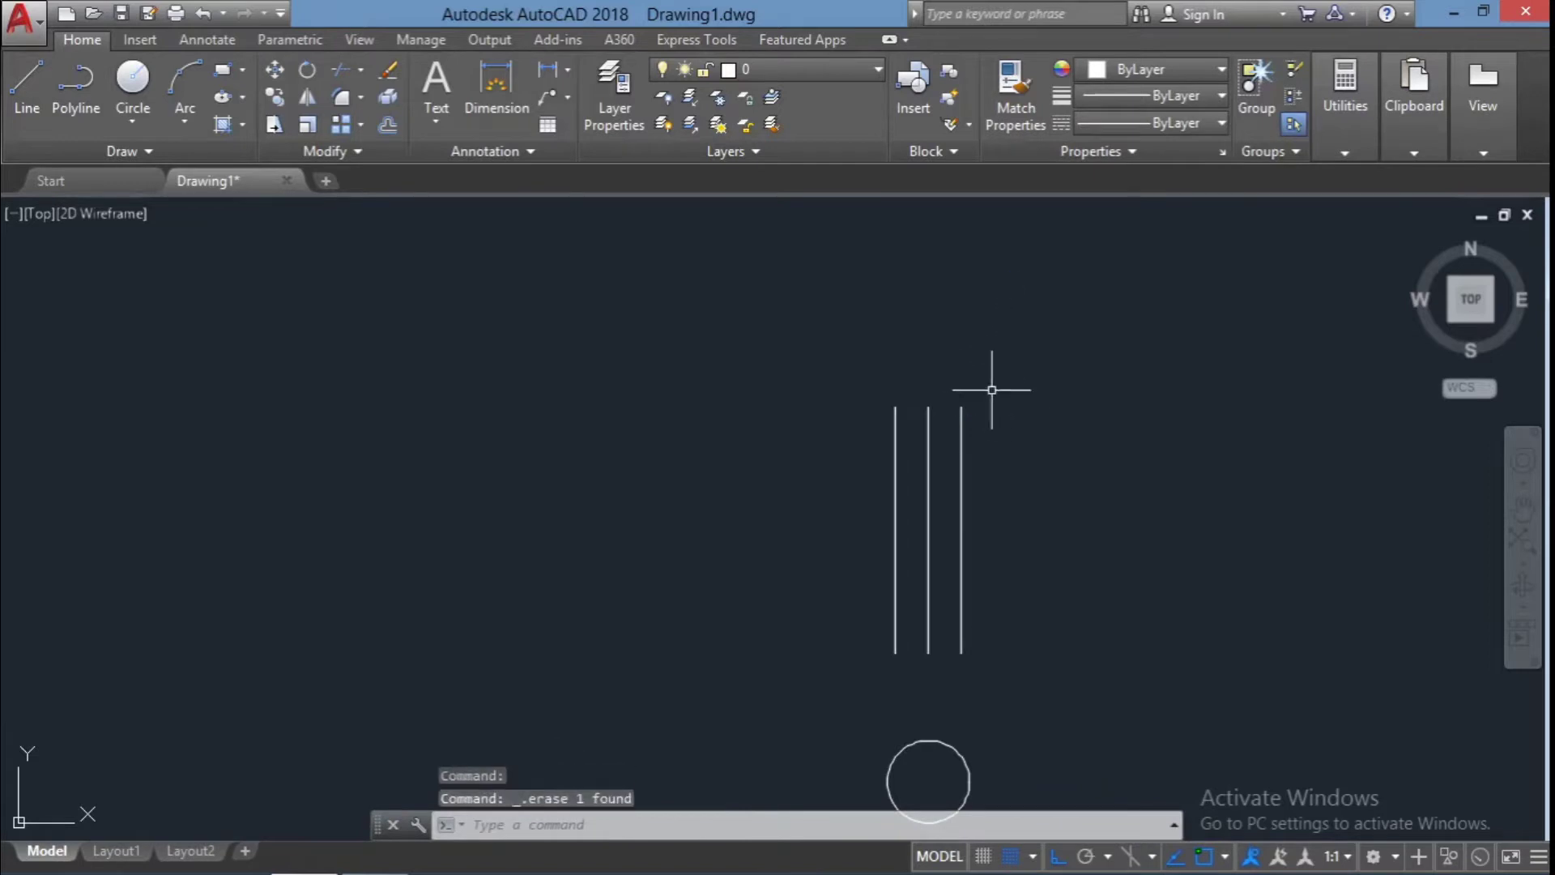
pyautogui.hotkey('ctrl', 'z')
# Mirror the angled line about a vertical axis through its lower end to form a V
pyautogui.write('mi')
pyautogui.press('Return')
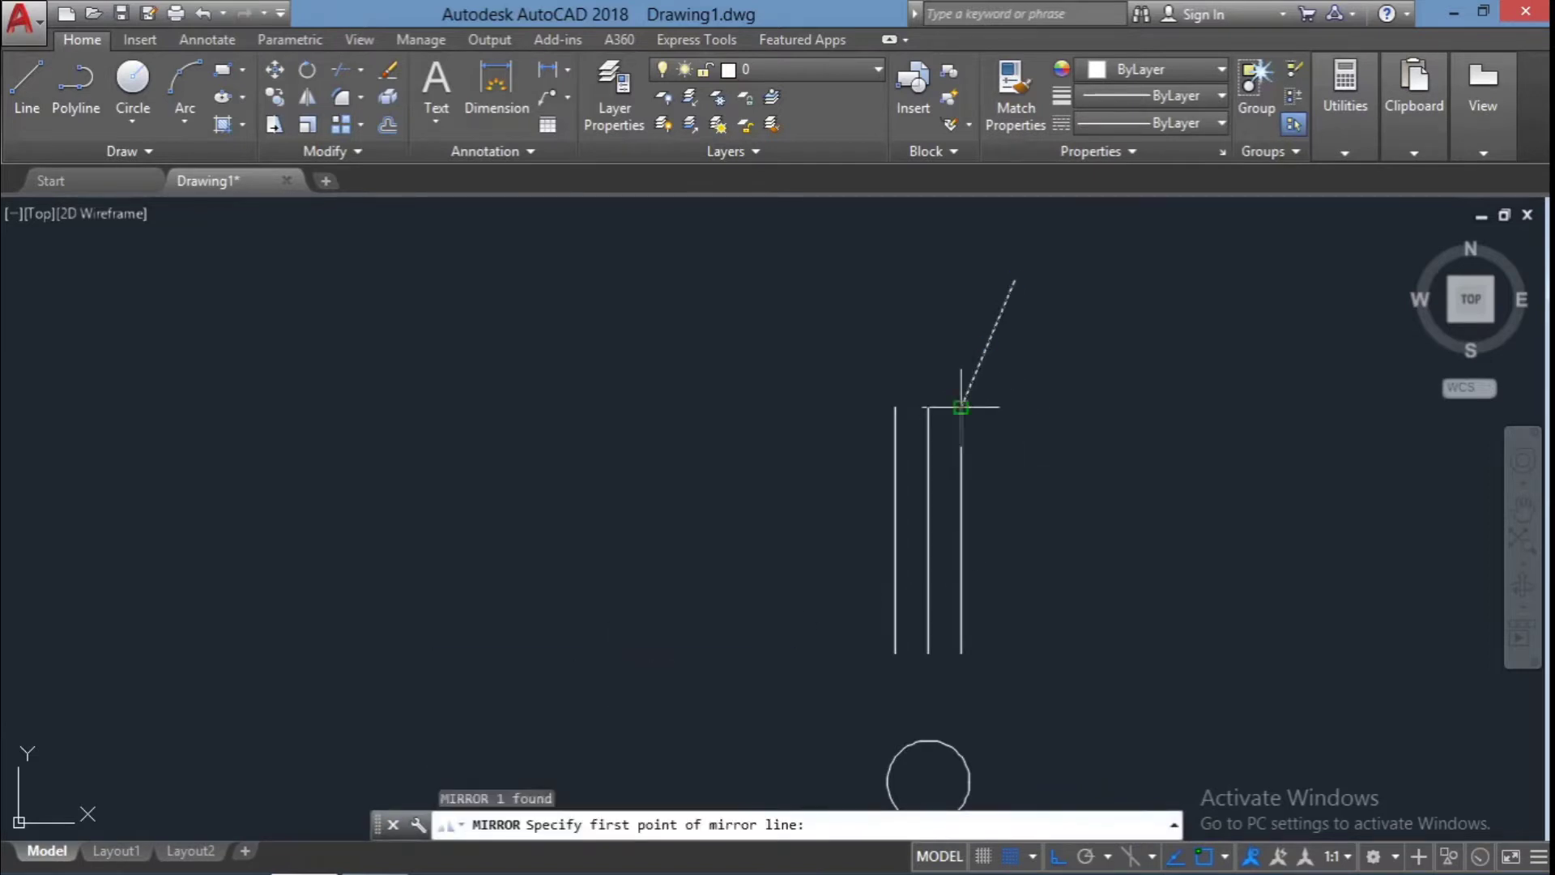
pyautogui.click(961, 407)
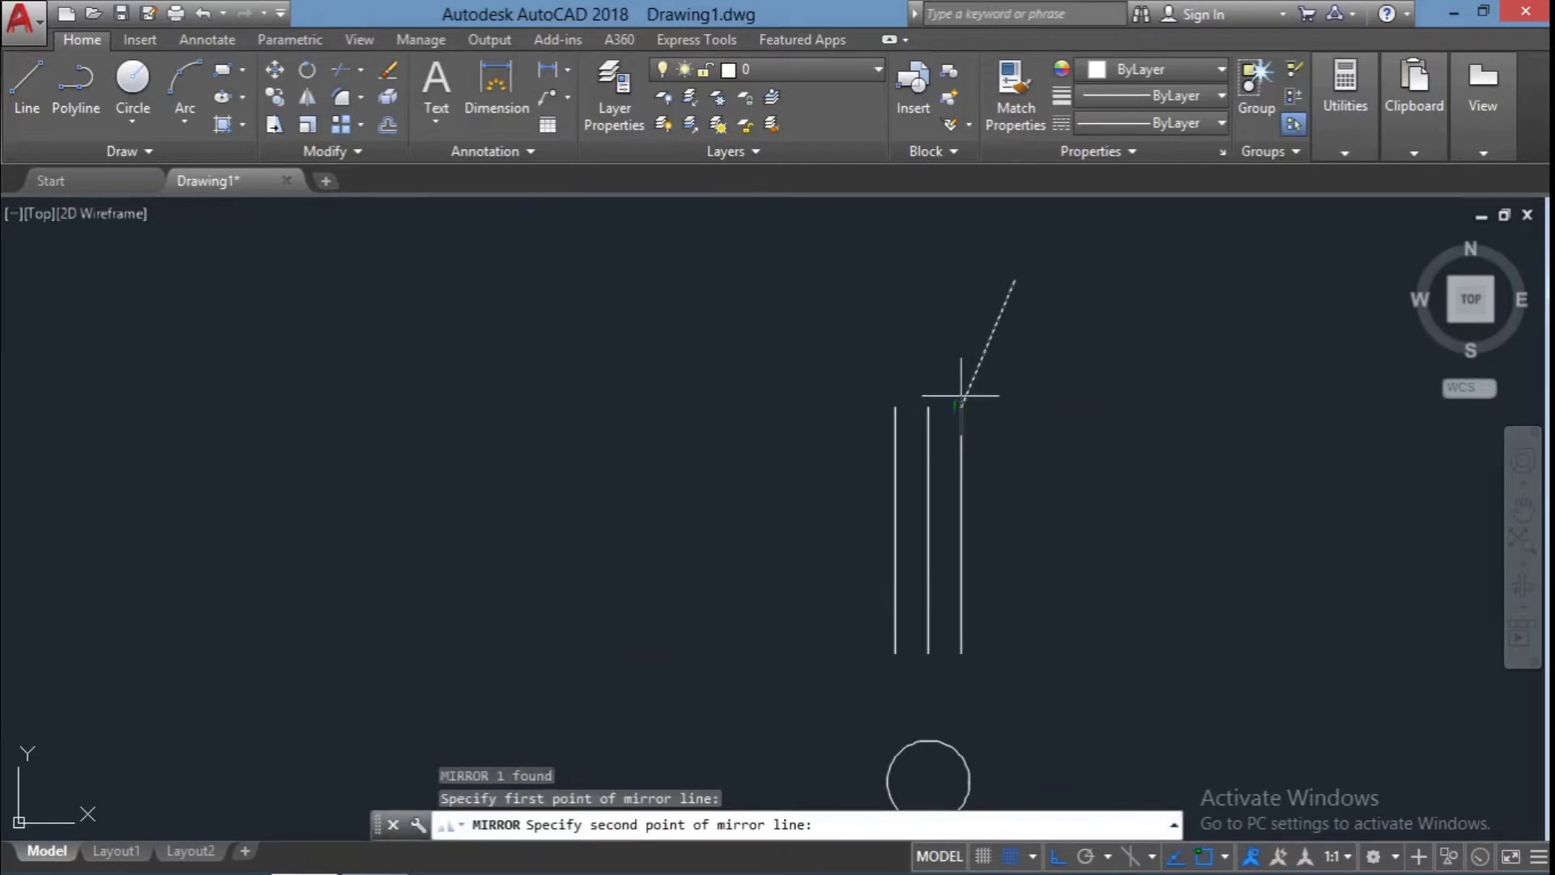
pyautogui.click(961, 354)
pyautogui.press('Return')
pyautogui.press('Escape')
pyautogui.press('Escape')
pyautogui.press('Escape')
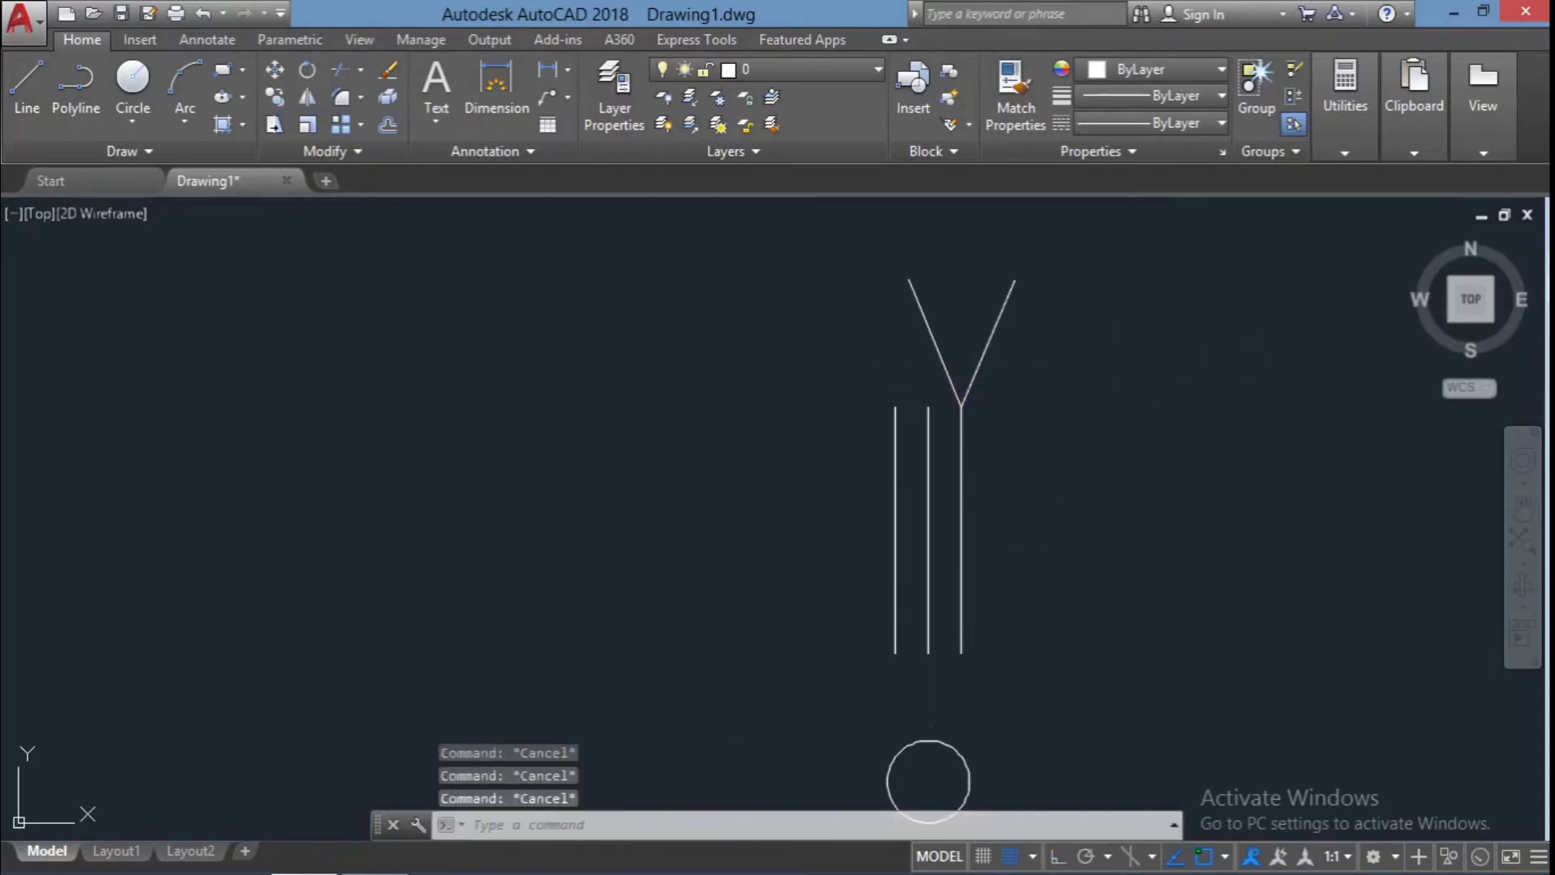
# Begin moving the mirrored angled line from its lower end
pyautogui.write('m')
pyautogui.press('Return')
pyautogui.click(960, 407)
# Place the mirrored line on the left vertical line and copy the right angled line inward
pyautogui.click(895, 407)
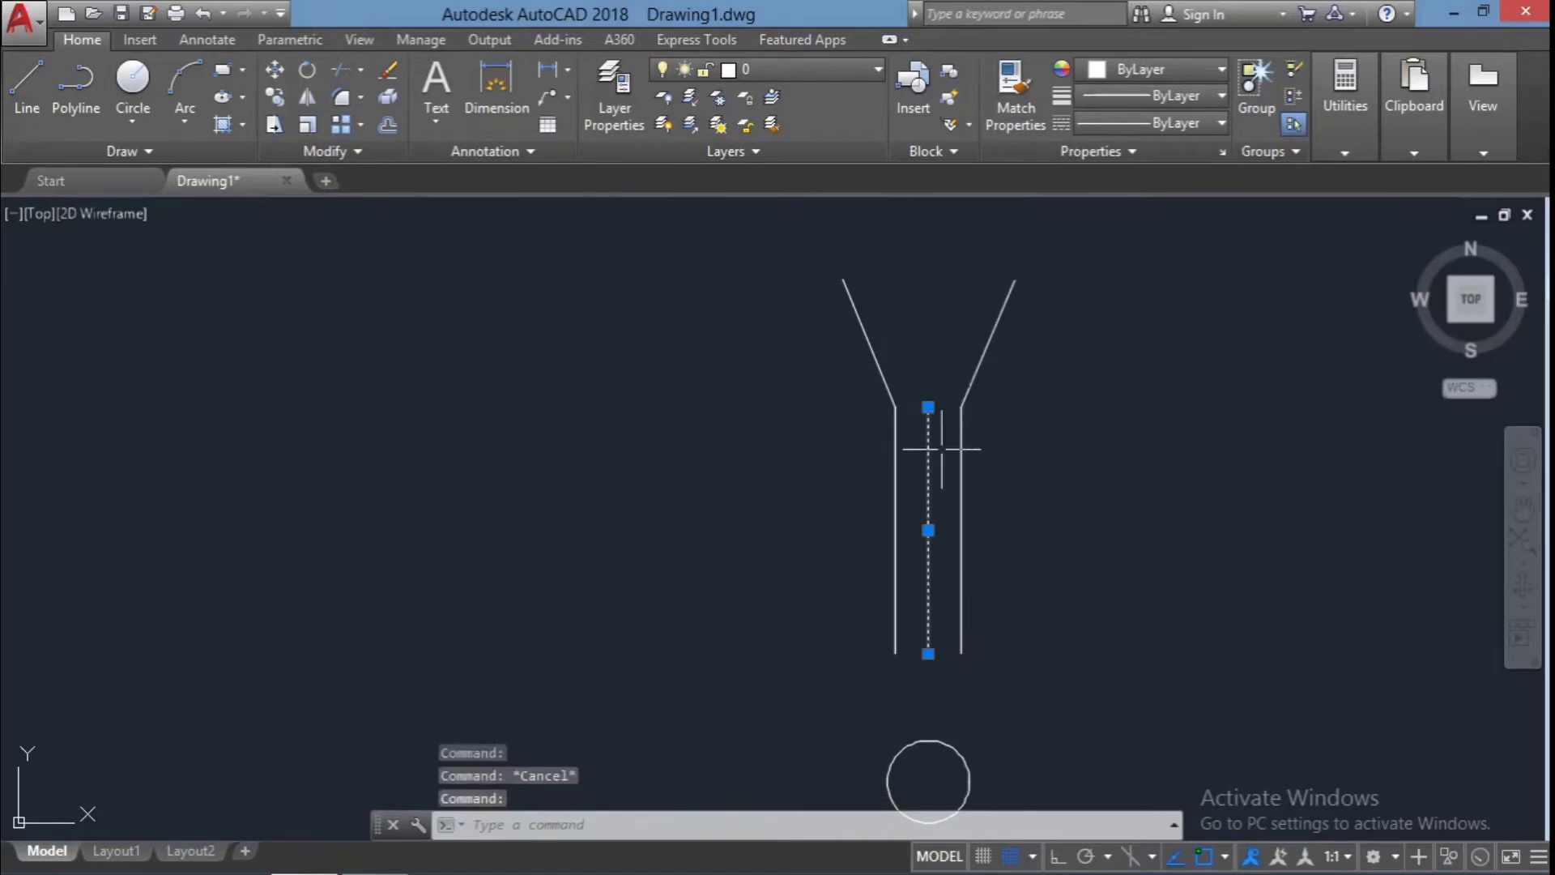
pyautogui.press('Escape')
pyautogui.click(972, 384)
pyautogui.write('co')
pyautogui.press('Return')
pyautogui.click(962, 406)
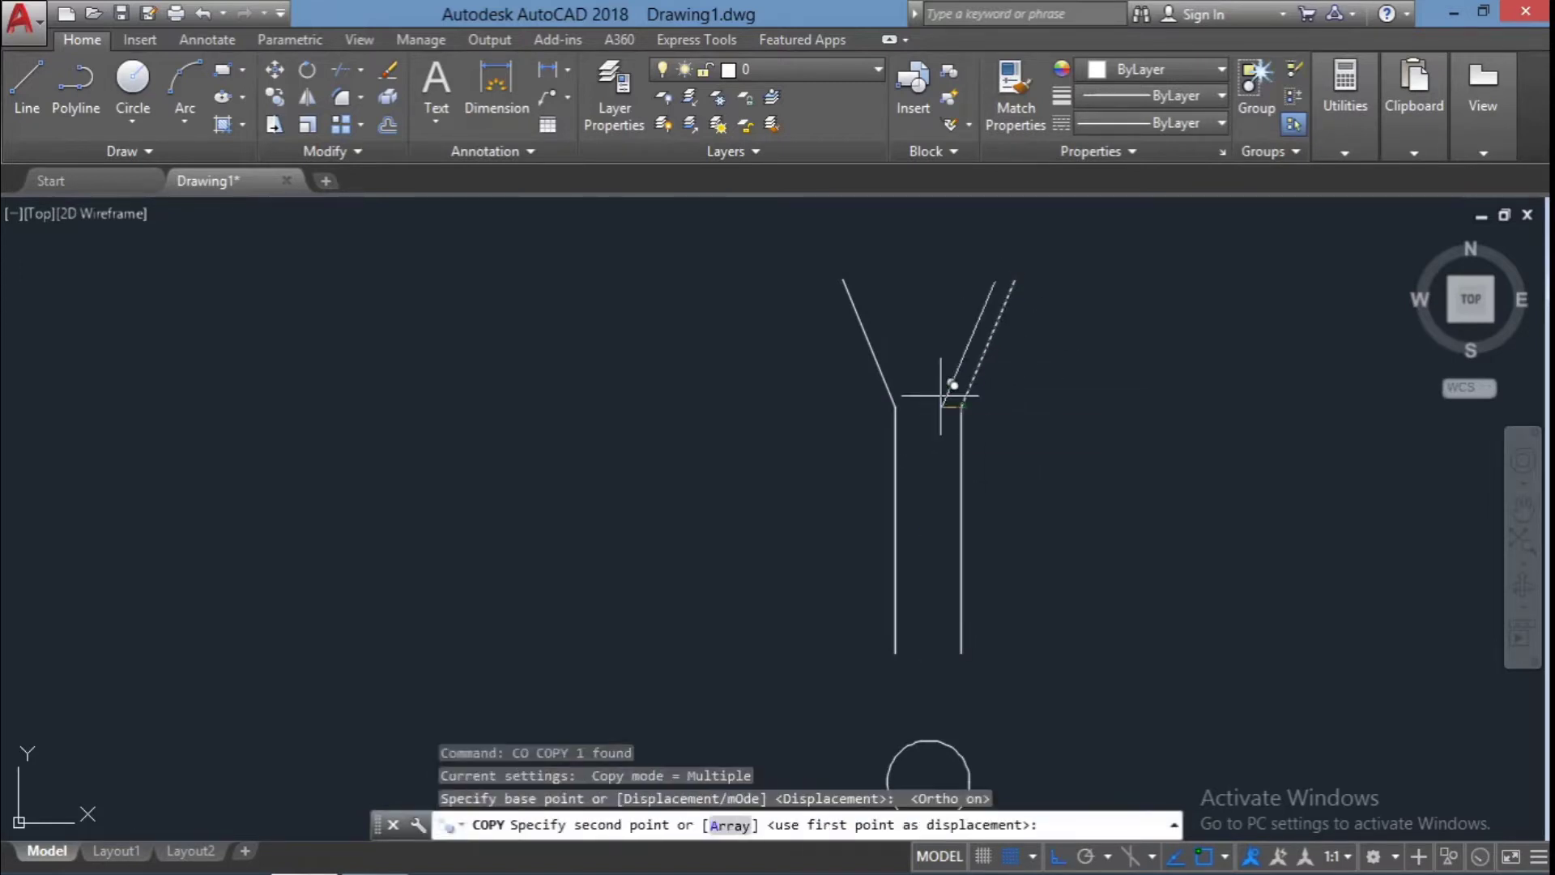
pyautogui.press('Return')
pyautogui.press('Escape')
pyautogui.press('Escape')
# Copy the left angled line 0.4 inward
pyautogui.click(883, 372)
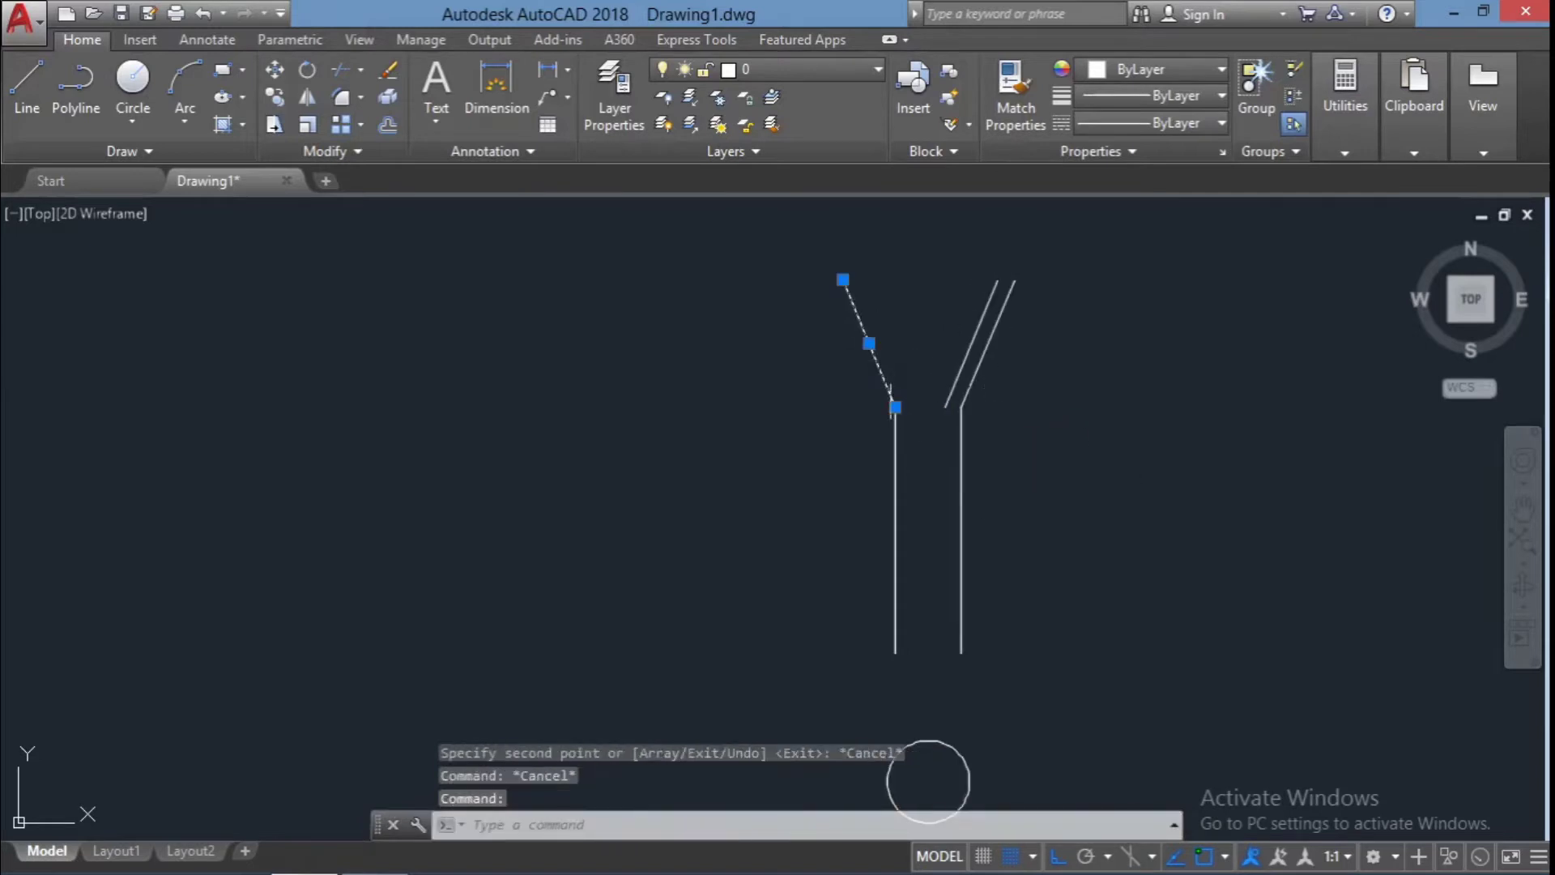
pyautogui.write('co')
pyautogui.press('Return')
pyautogui.click(895, 406)
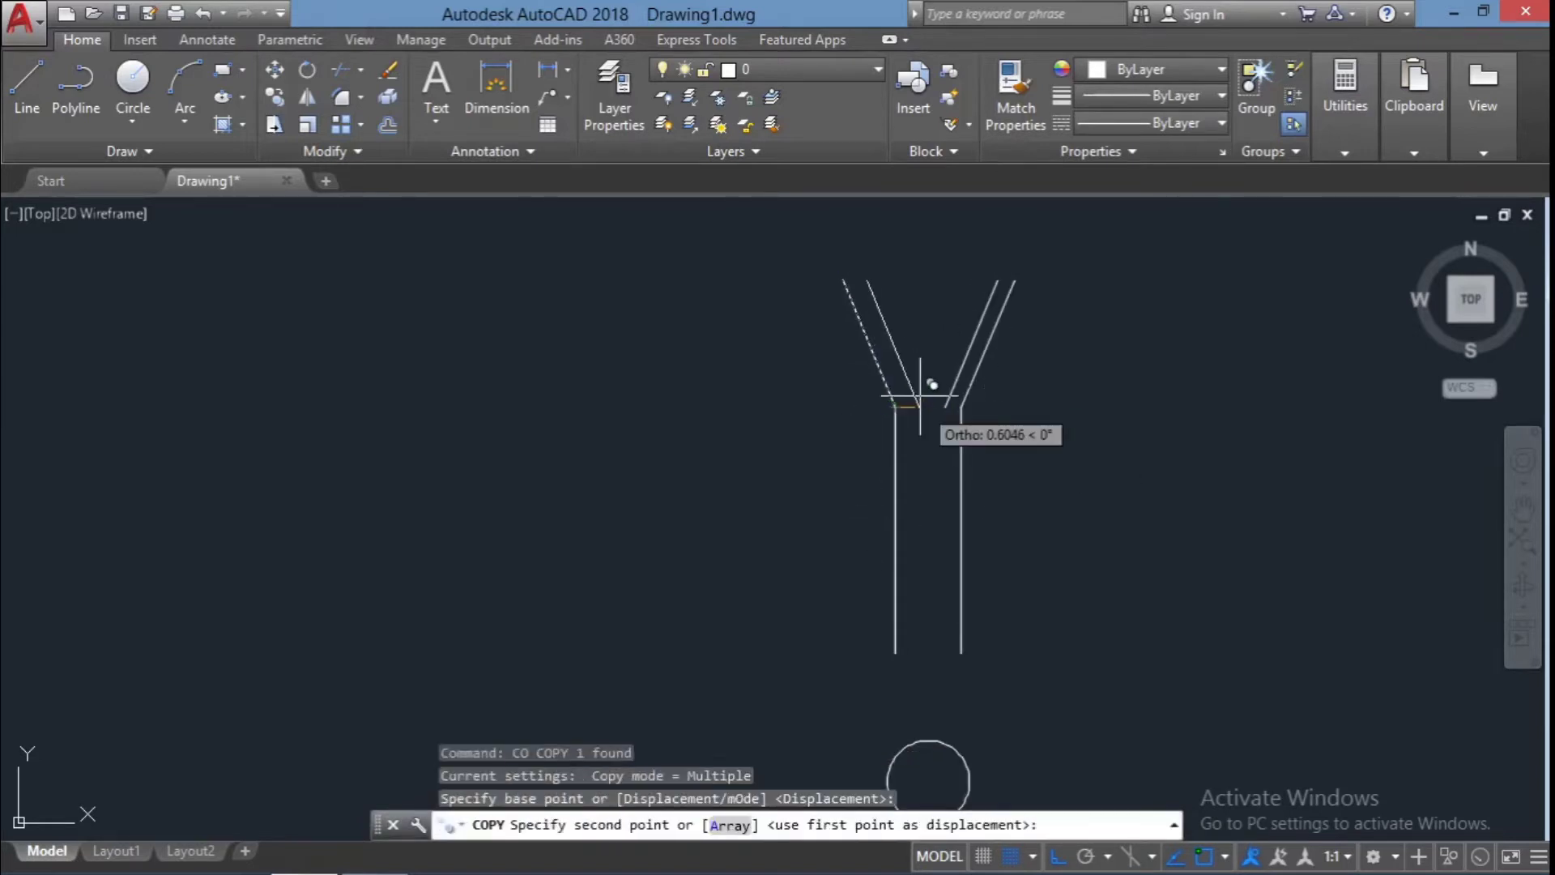
pyautogui.press('Return')
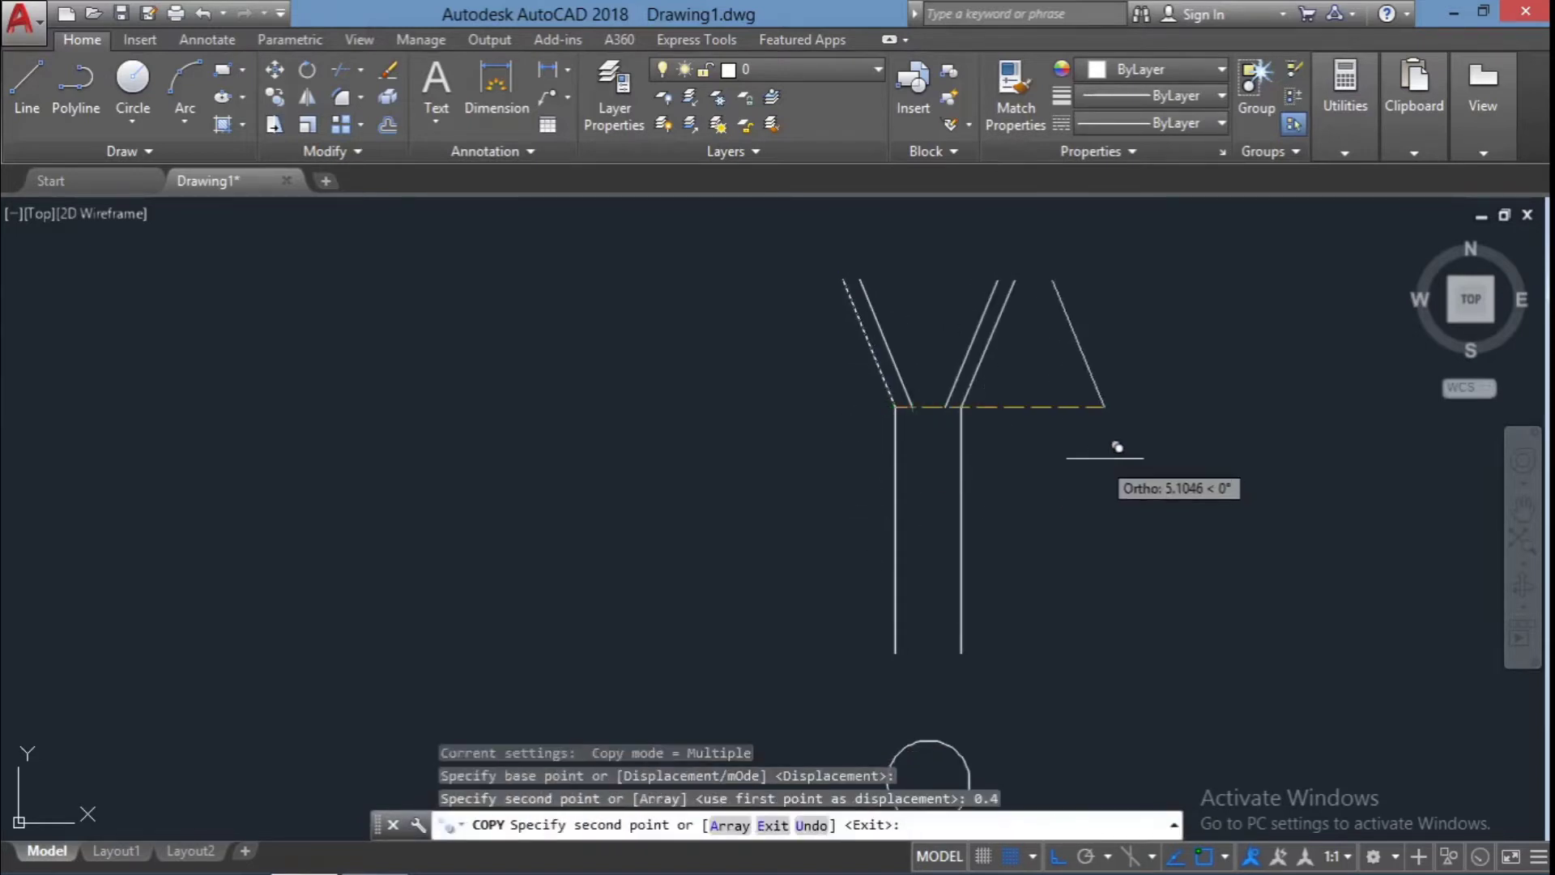
pyautogui.press('Escape')
pyautogui.press('Escape')
pyautogui.press('Escape')
# Shift the right inner angled line 0.4 into position
pyautogui.click(969, 349)
pyautogui.write('m')
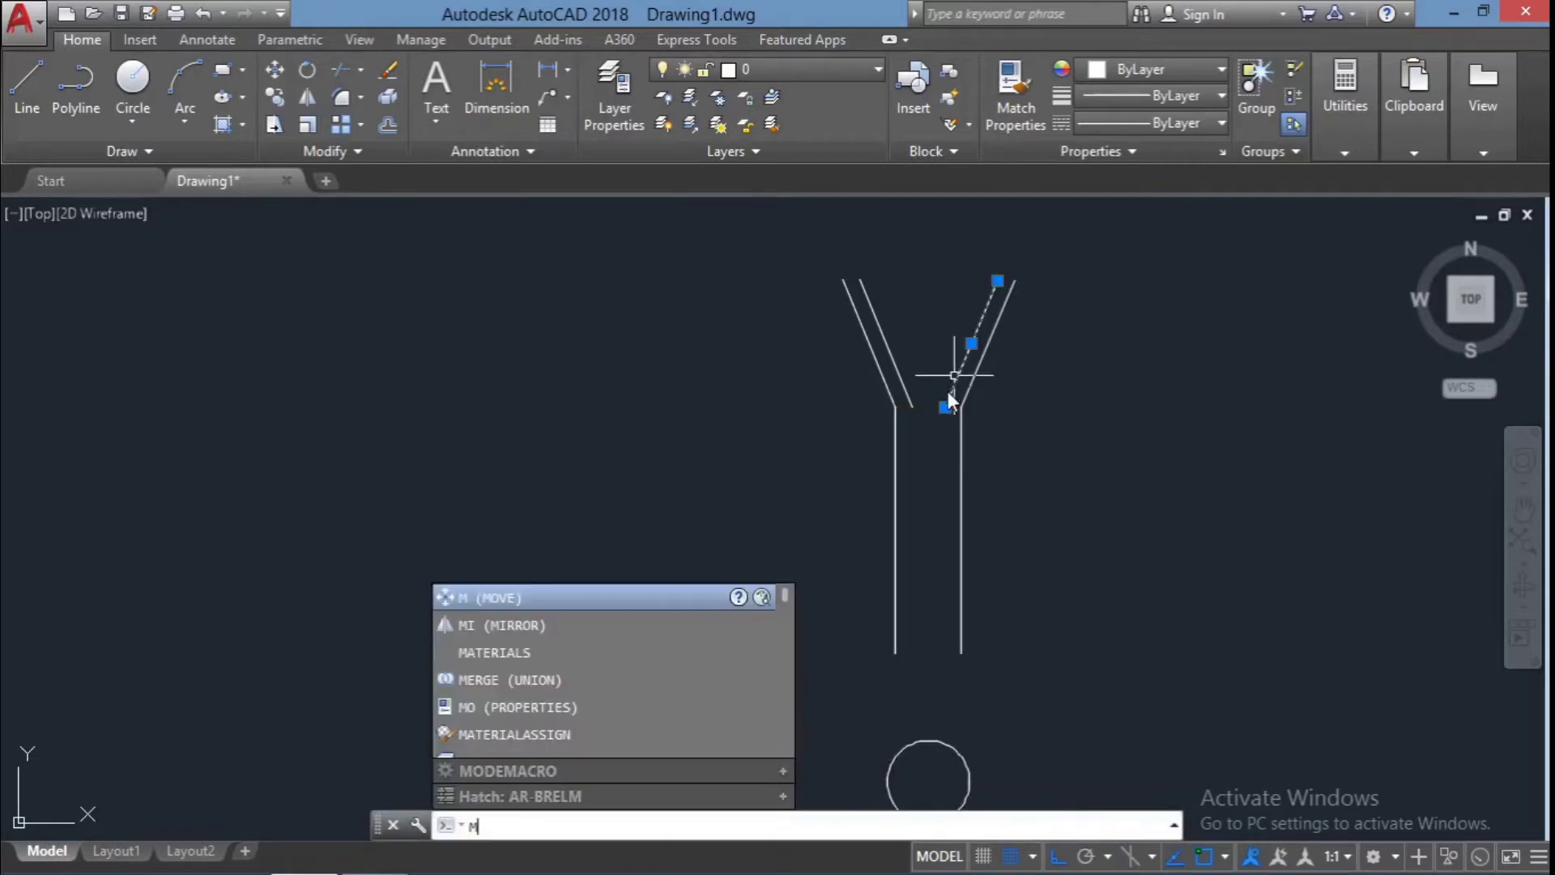
pyautogui.press('Return')
pyautogui.click(944, 408)
pyautogui.write('4')
pyautogui.press('Return')
# Shift the left inner angled line 0.1 into position
pyautogui.click(890, 357)
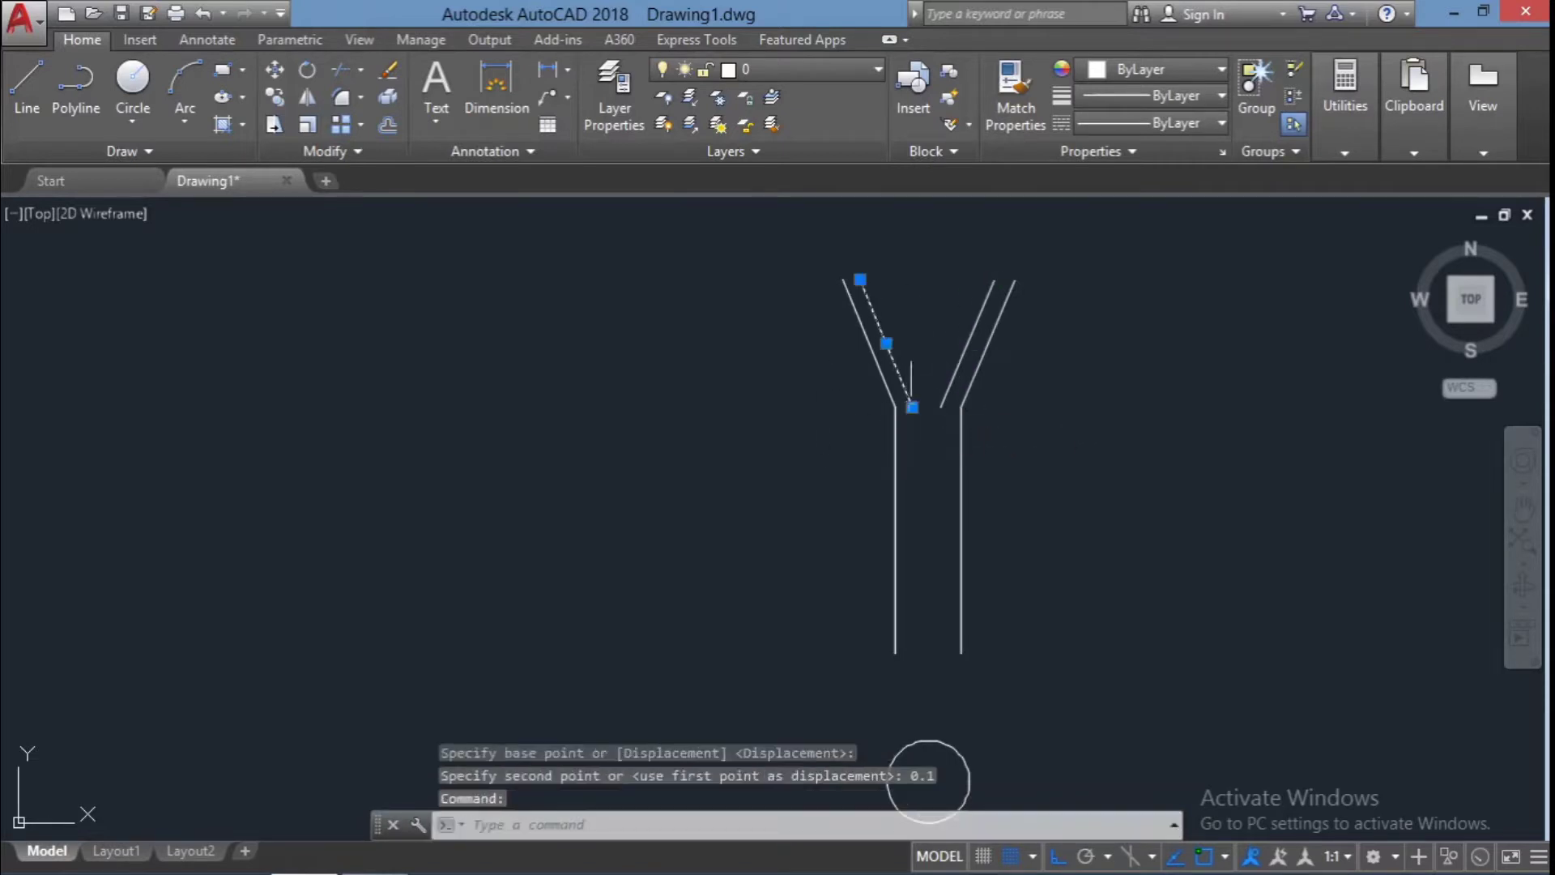
pyautogui.press('Escape')
pyautogui.press('Escape')
pyautogui.click(903, 387)
pyautogui.write('m')
pyautogui.press('Return')
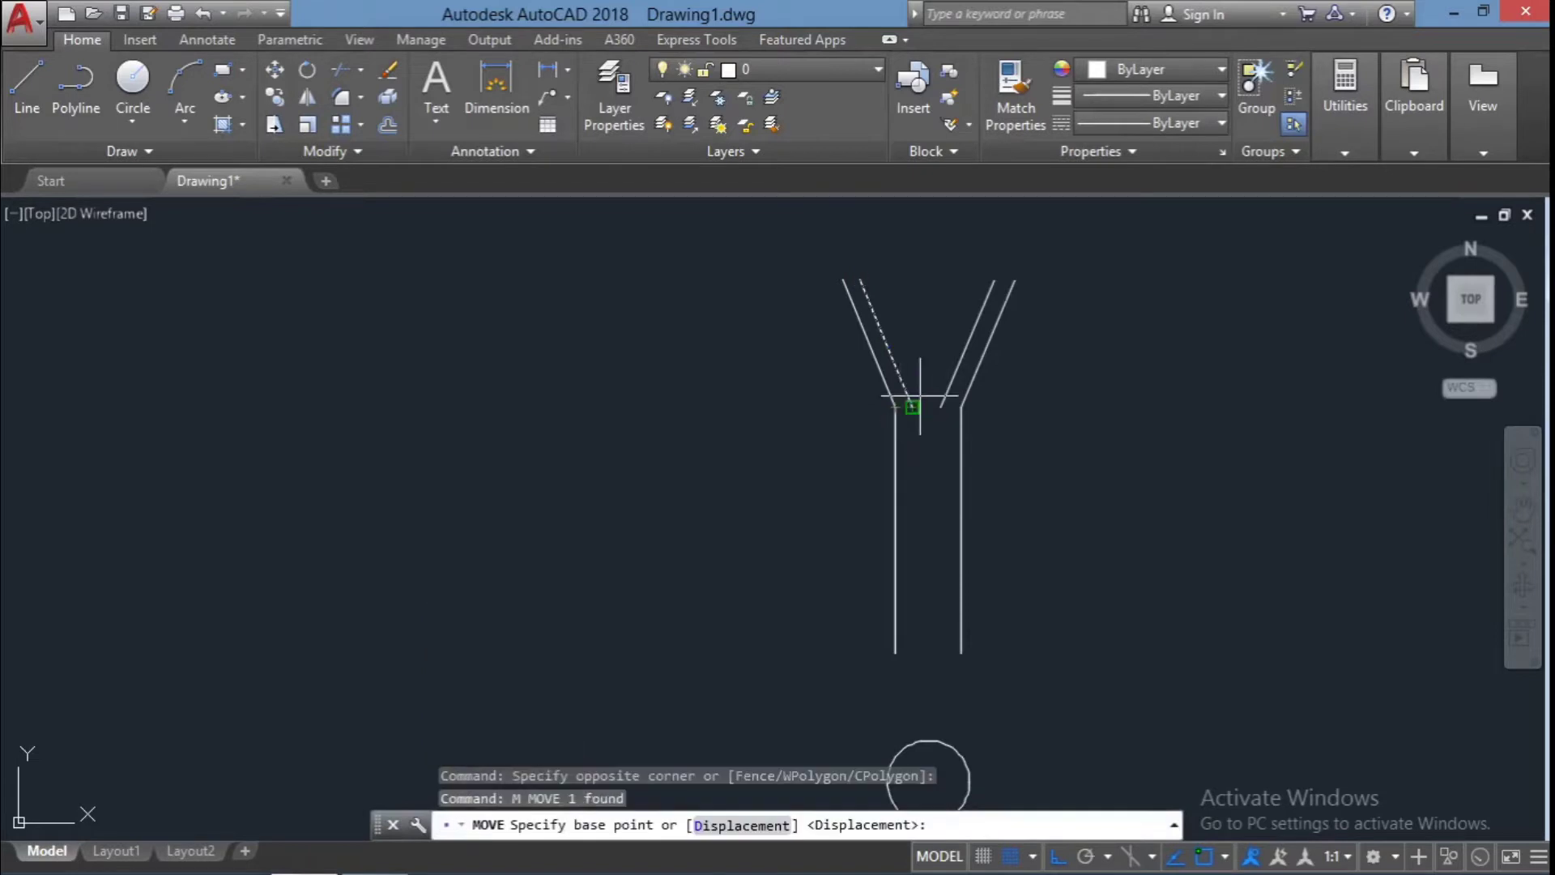
pyautogui.click(910, 406)
pyautogui.write('0.1')
pyautogui.press('Return')
pyautogui.press('Escape')
pyautogui.press('Escape')
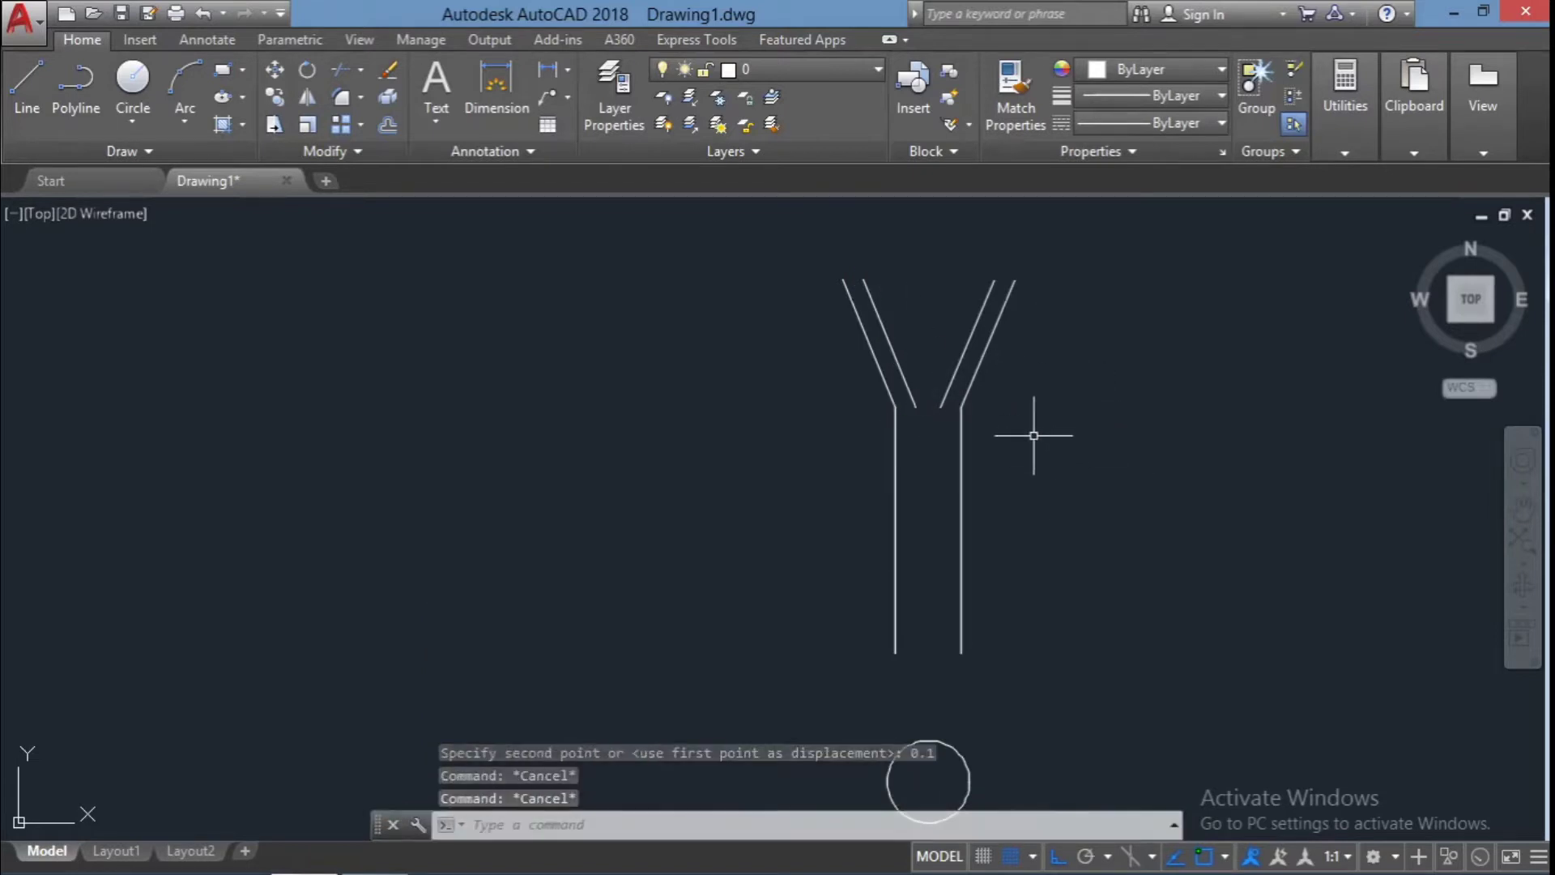
# Draw lines closing the inner V's bottom and across the spoke's top
pyautogui.write('l')
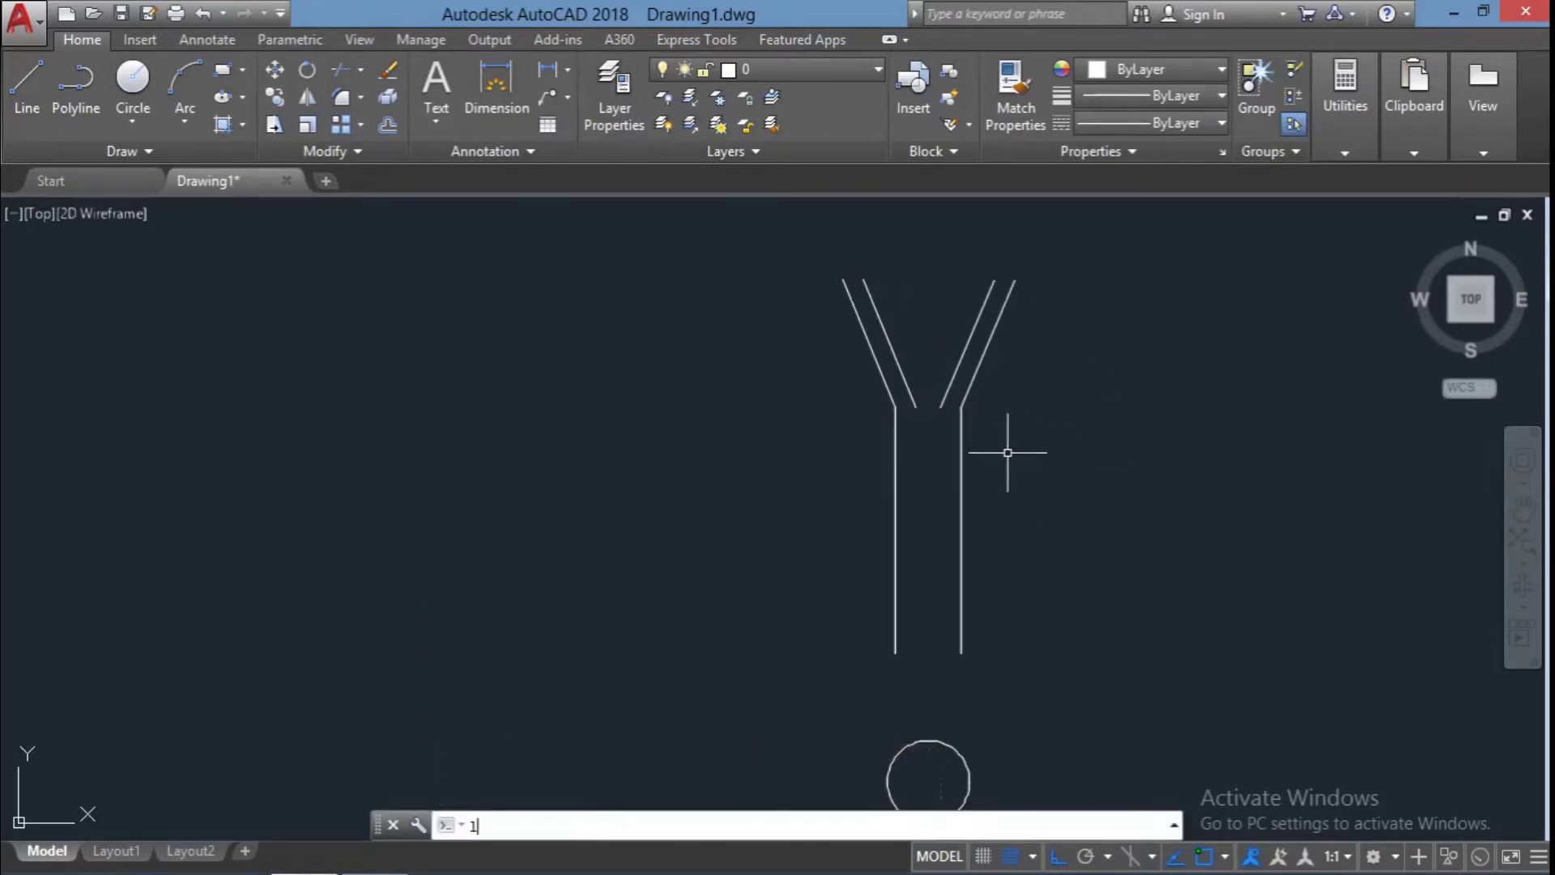
pyautogui.click(940, 407)
pyautogui.press('Return')
pyautogui.press('Return')
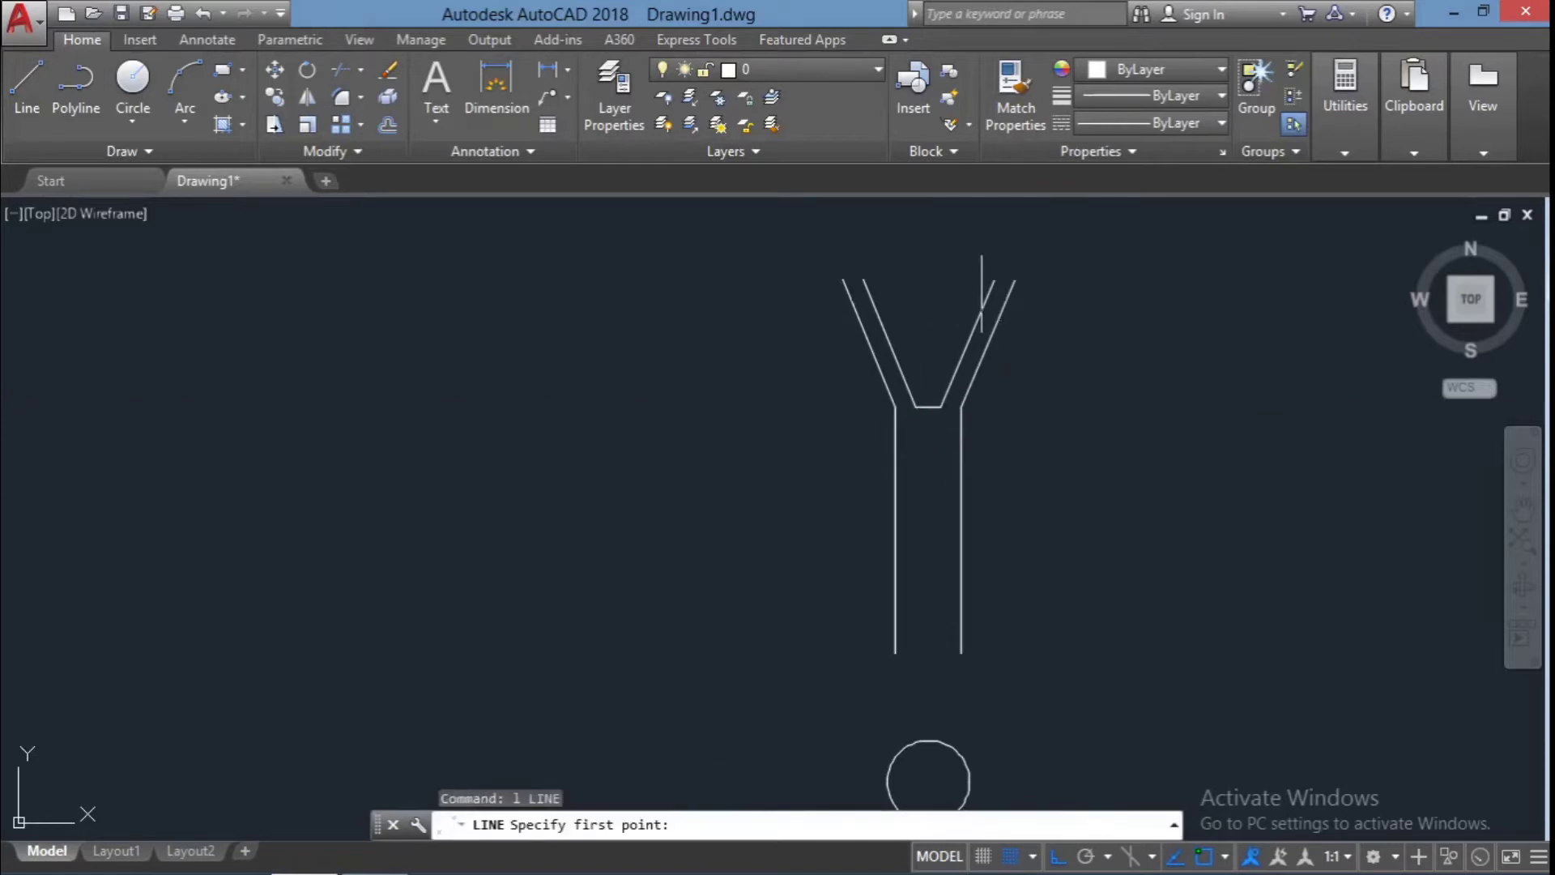
pyautogui.click(995, 280)
pyautogui.click(863, 280)
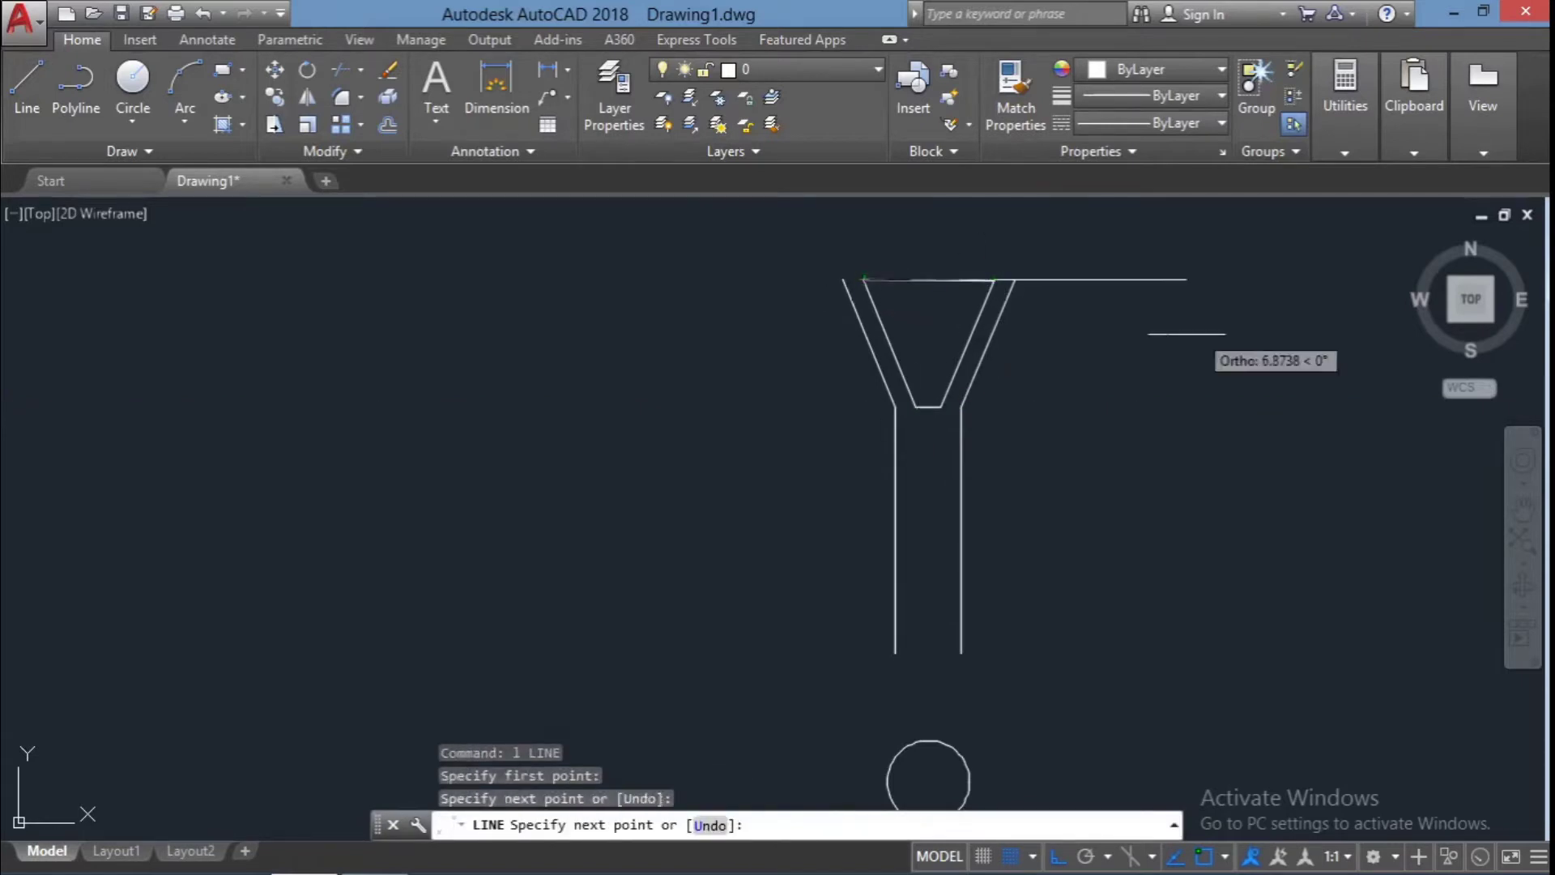
pyautogui.press('Escape')
pyautogui.press('Escape')
pyautogui.press('Escape')
# Pan the view to bring the hub circles back into view
pyautogui.scroll(-3, 1138, 503)
pyautogui.moveTo(1008, 312); pyautogui.dragTo(1008, 219, button='middle')
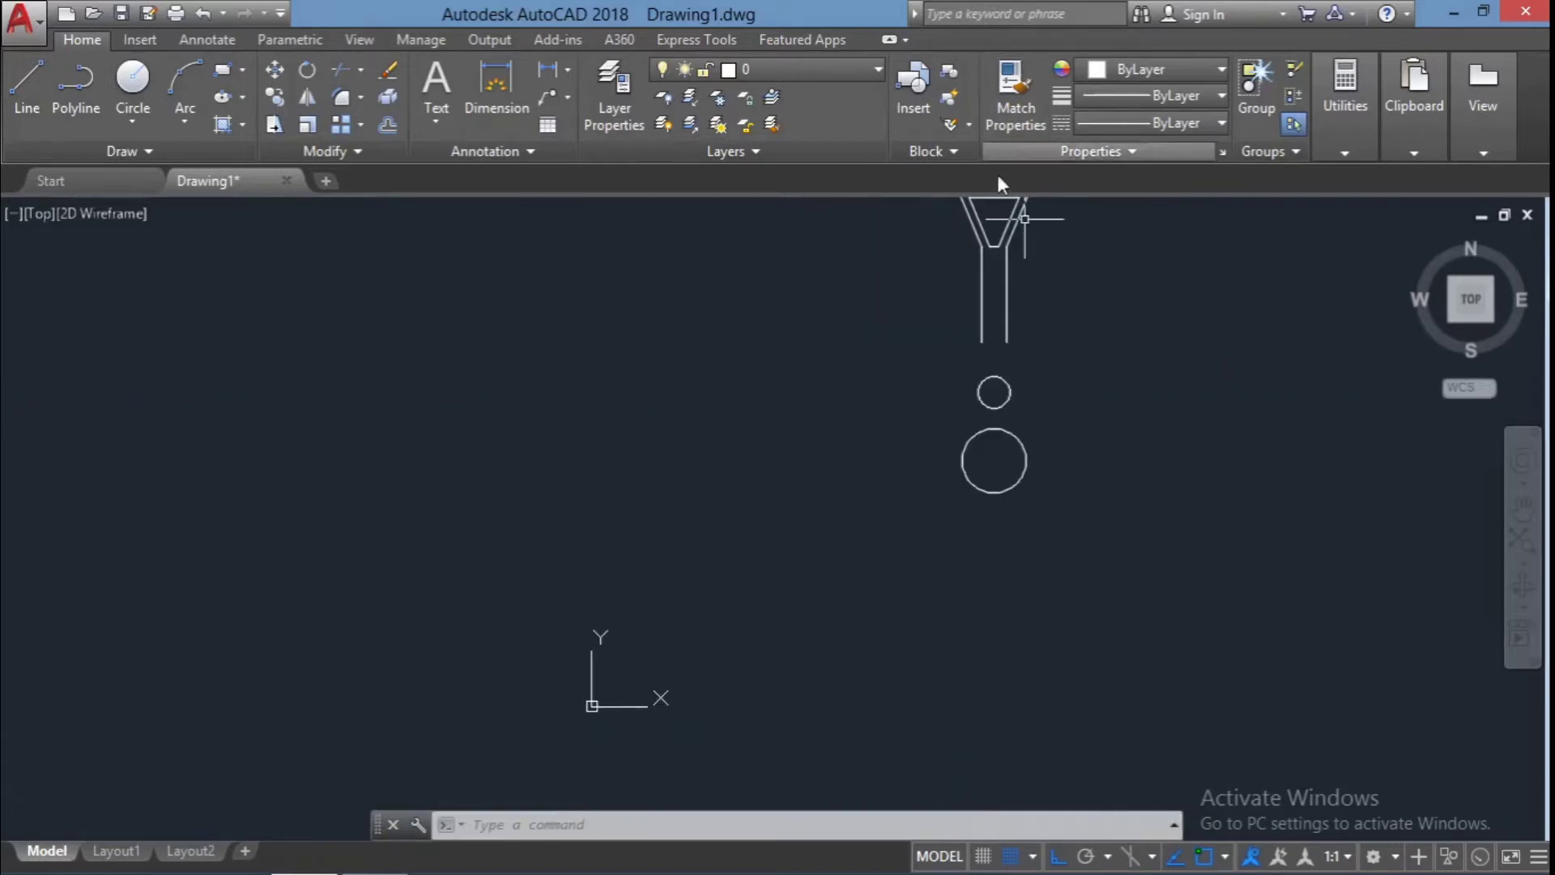
pyautogui.click(1523, 506)
pyautogui.scroll(2, 1041, 320)
pyautogui.press('Escape')
pyautogui.write('v')
pyautogui.press('Escape')
pyautogui.write('c')
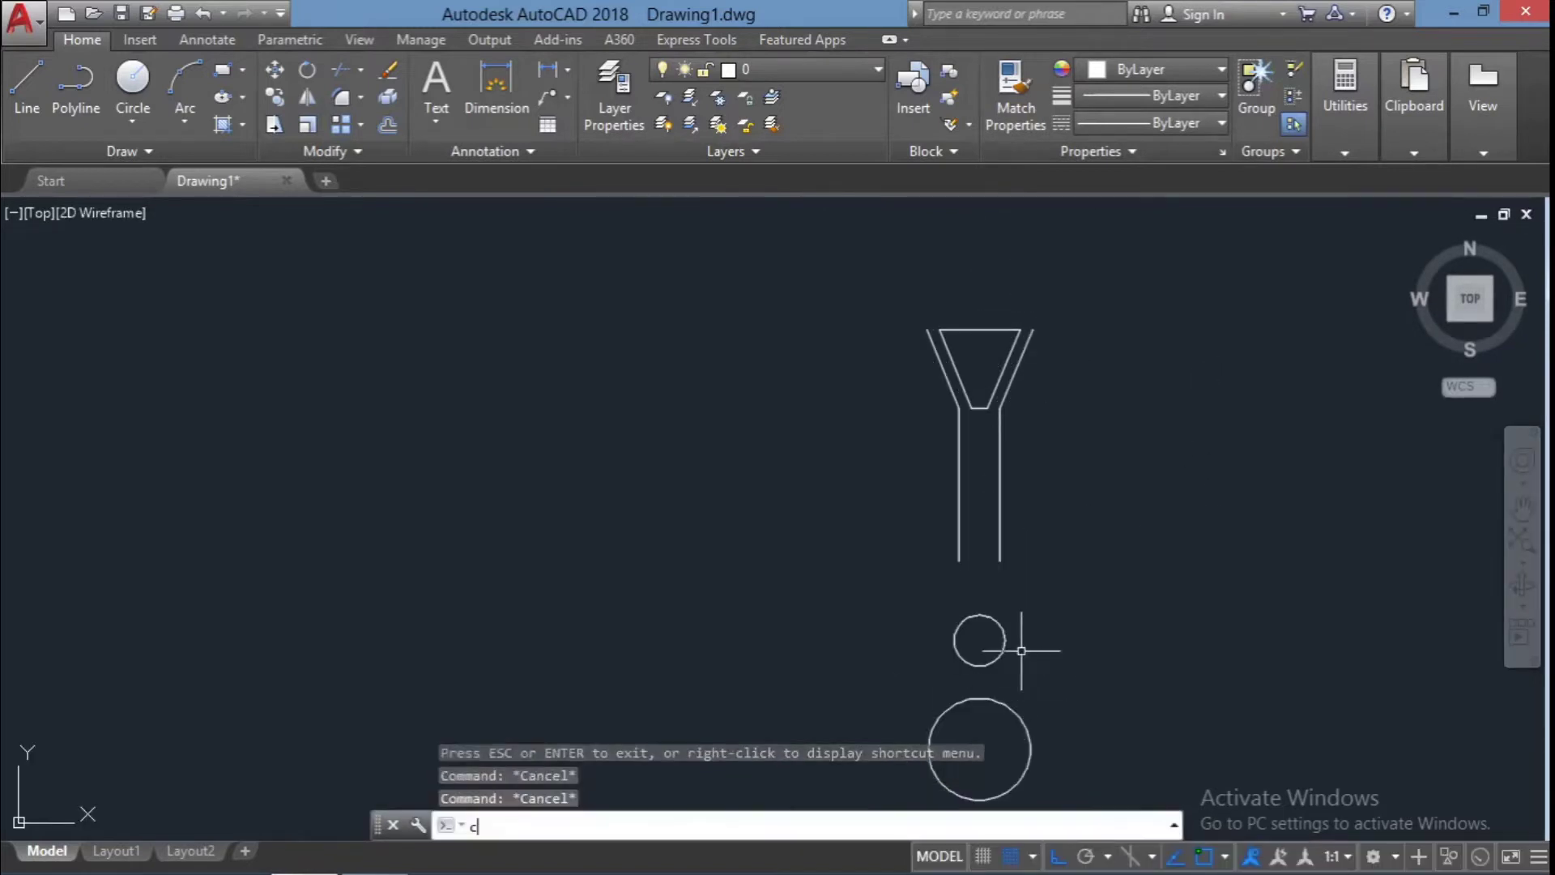
pyautogui.press('Return')
# Draw a radius 7.5 circle centred on the hub
pyautogui.click(979, 749)
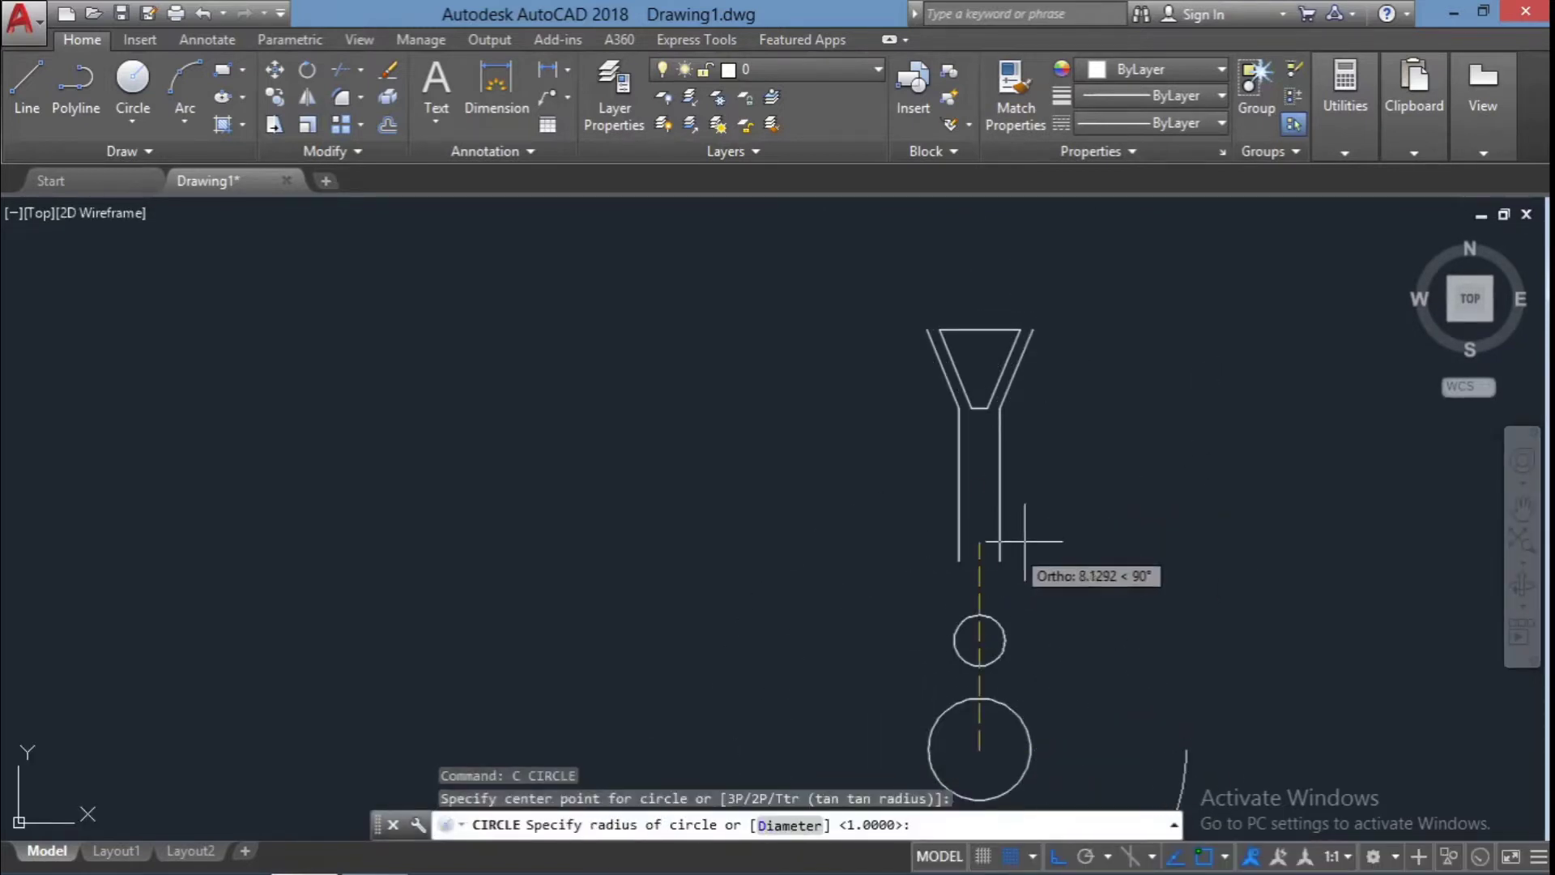
pyautogui.write('7.5')
pyautogui.press('Return')
pyautogui.press('Escape')
pyautogui.press('Escape')
# Draw a large rim circle from the hub centre out to the spoke's top
pyautogui.write('c')
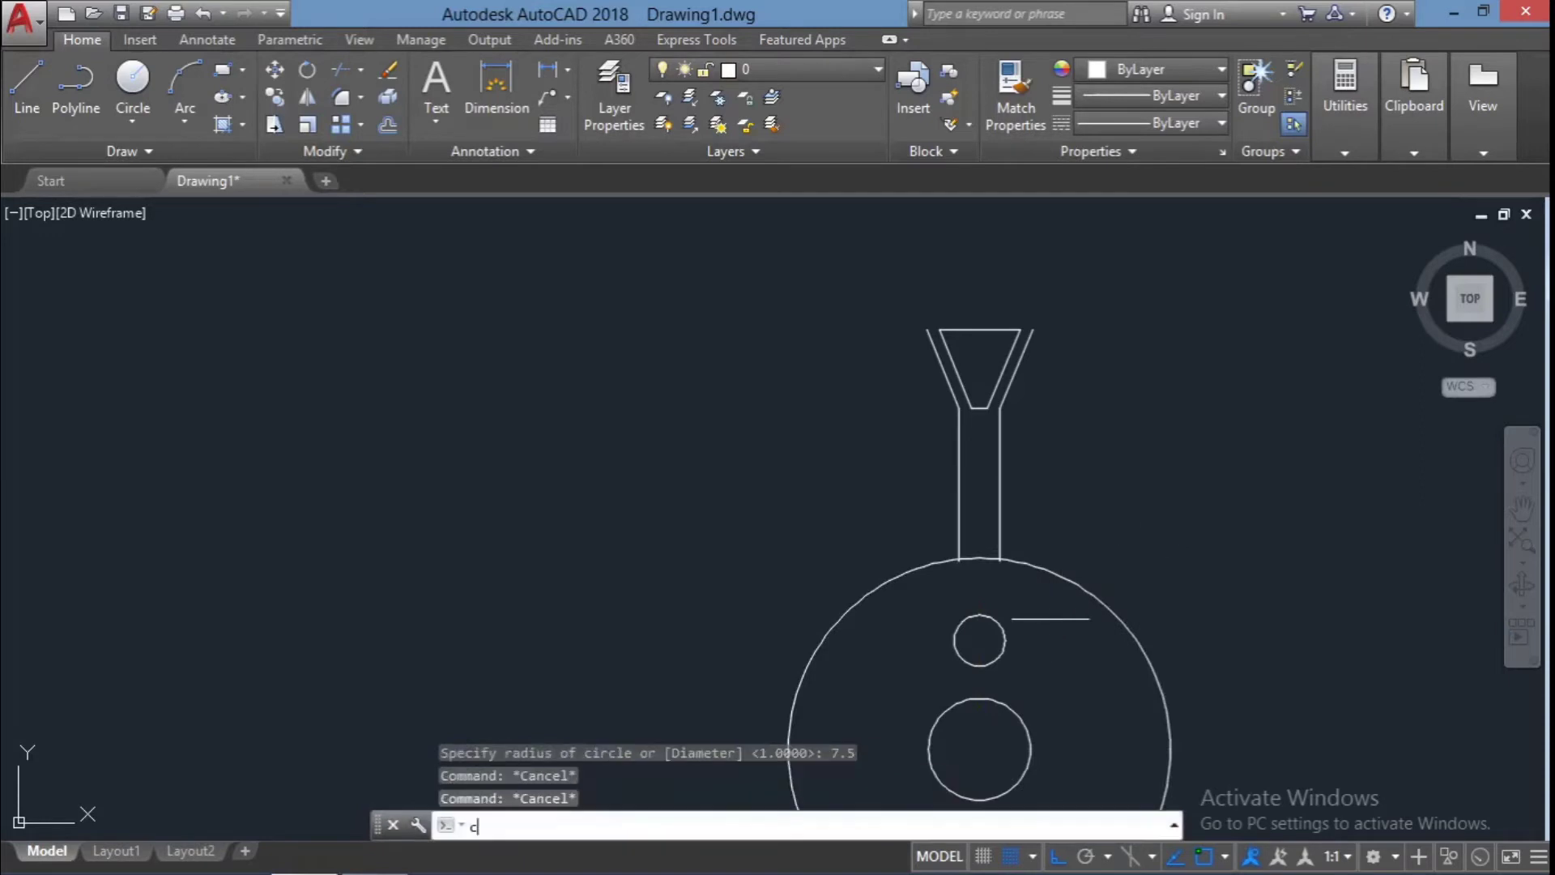
pyautogui.press('Return')
pyautogui.click(979, 750)
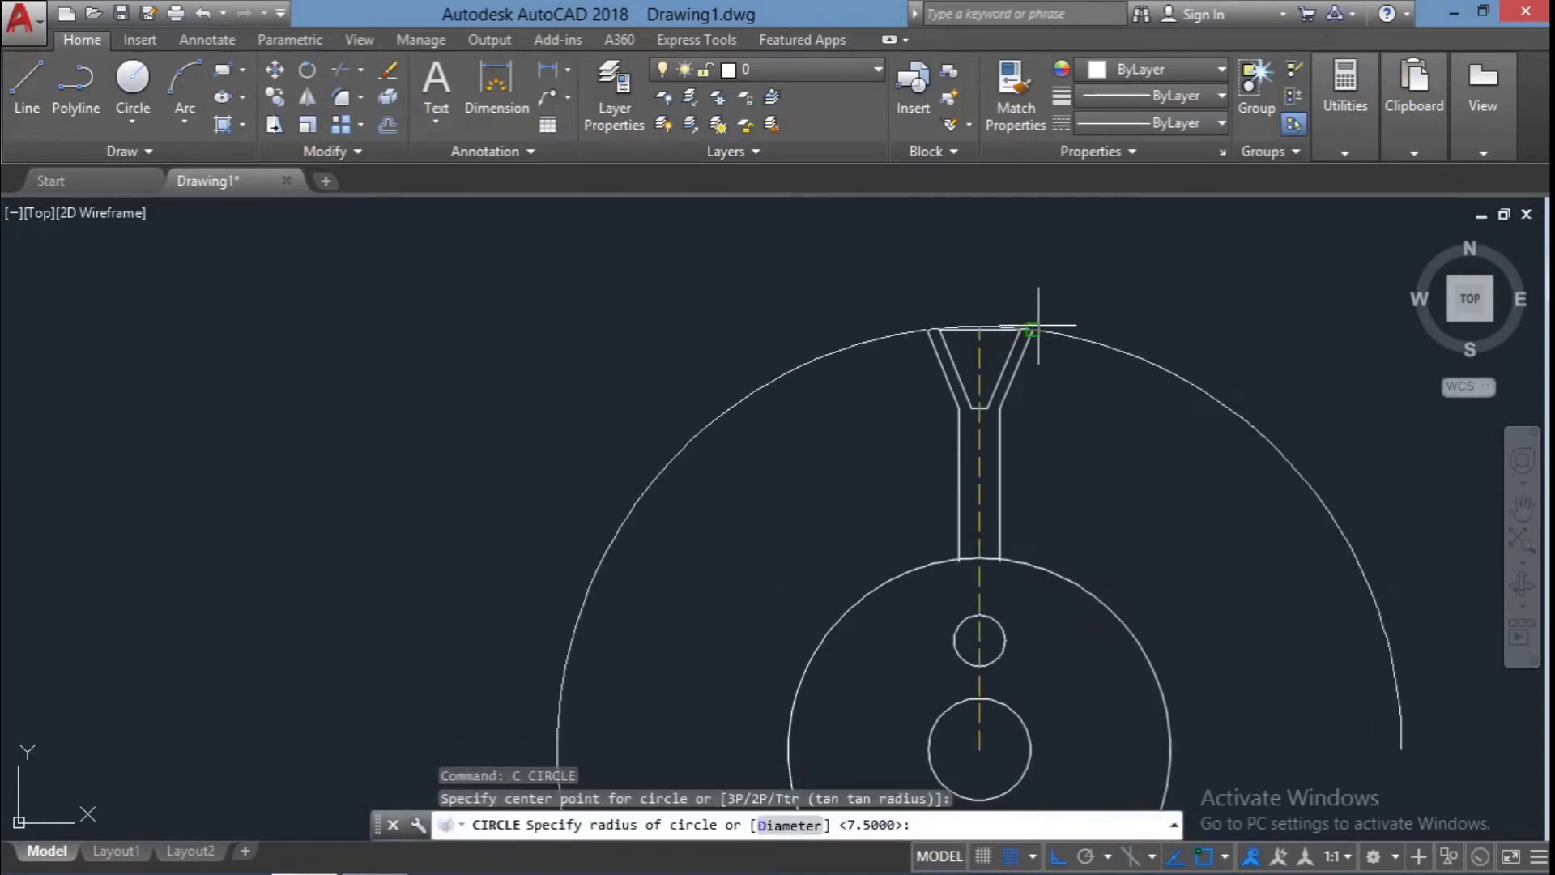
pyautogui.scroll(2, 1025, 330)
pyautogui.scroll(5, 1025, 330)
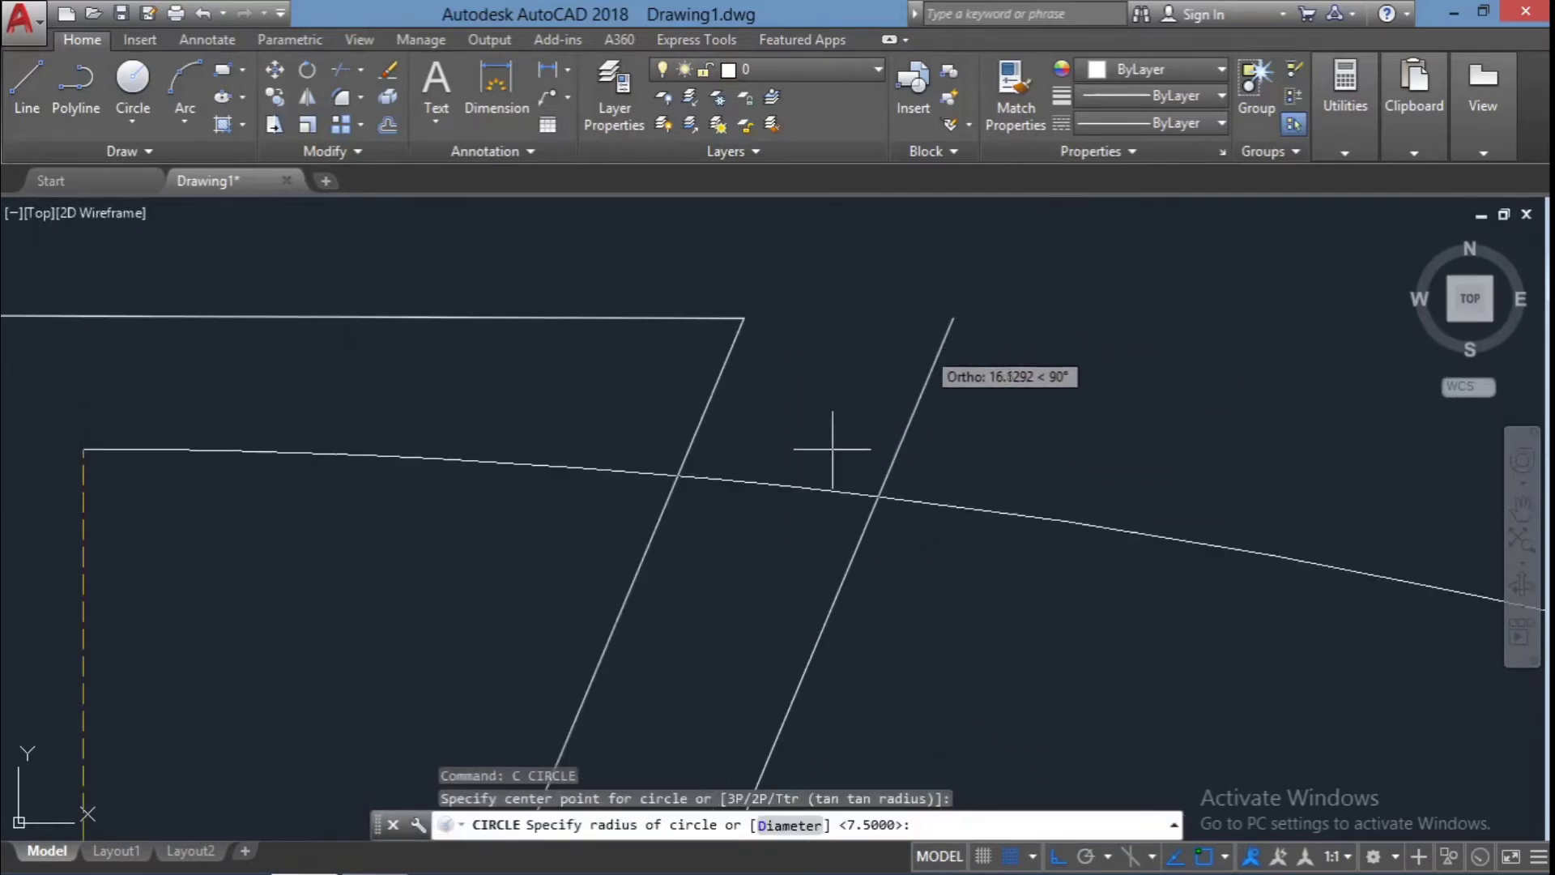
pyautogui.press('F8')
pyautogui.scroll(-3, 833, 241)
pyautogui.scroll(-2, 833, 241)
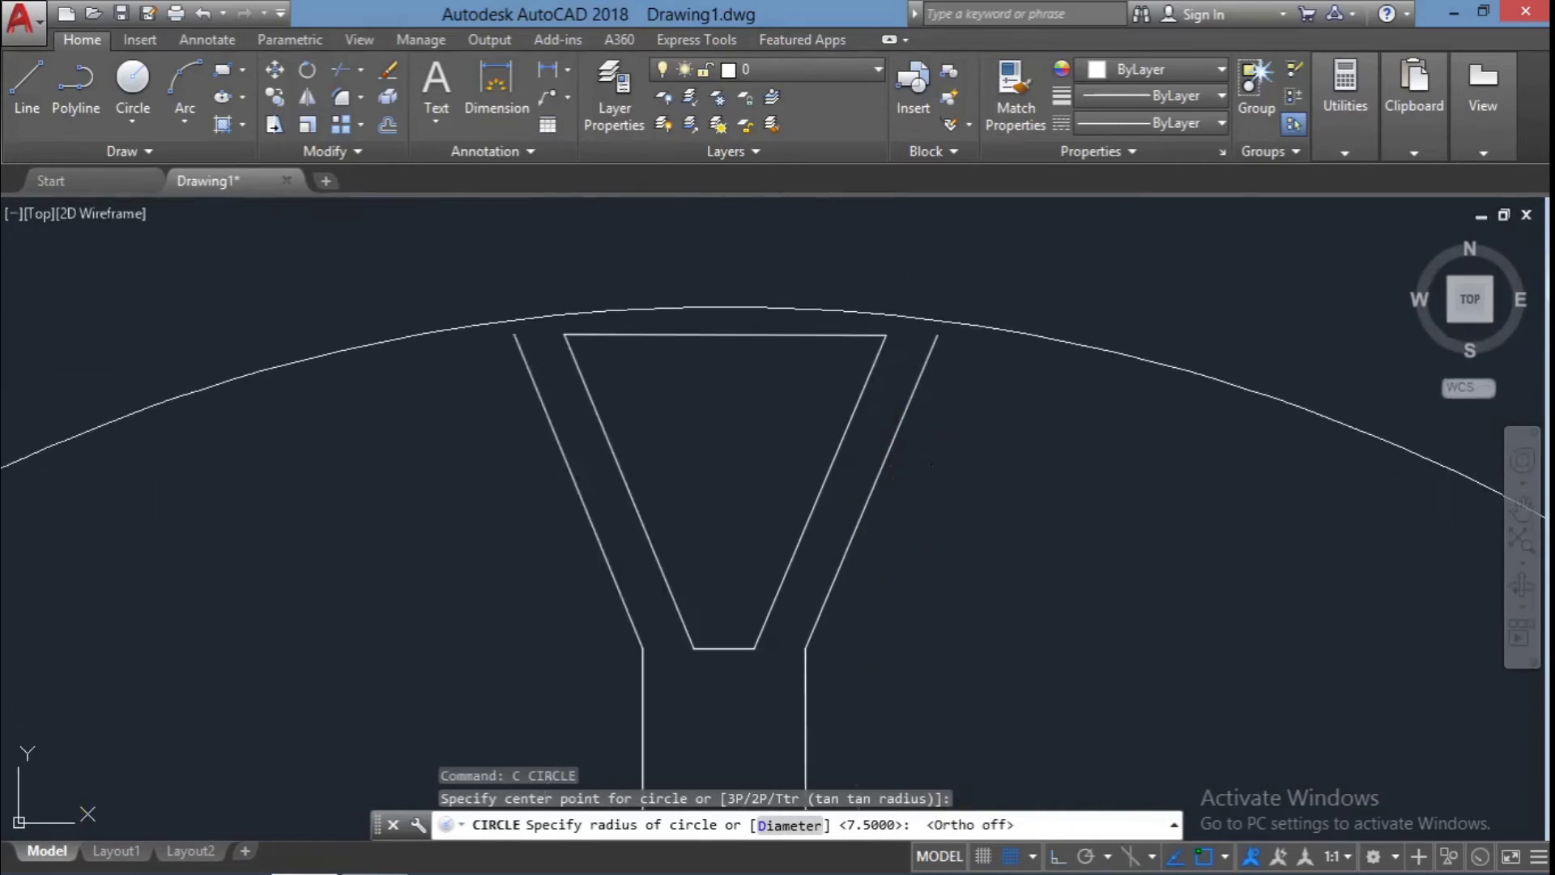
pyautogui.press('Escape')
pyautogui.press('Escape')
pyautogui.scroll(-2, 1028, 469)
pyautogui.scroll(-2, 746, 509)
pyautogui.click(759, 567)
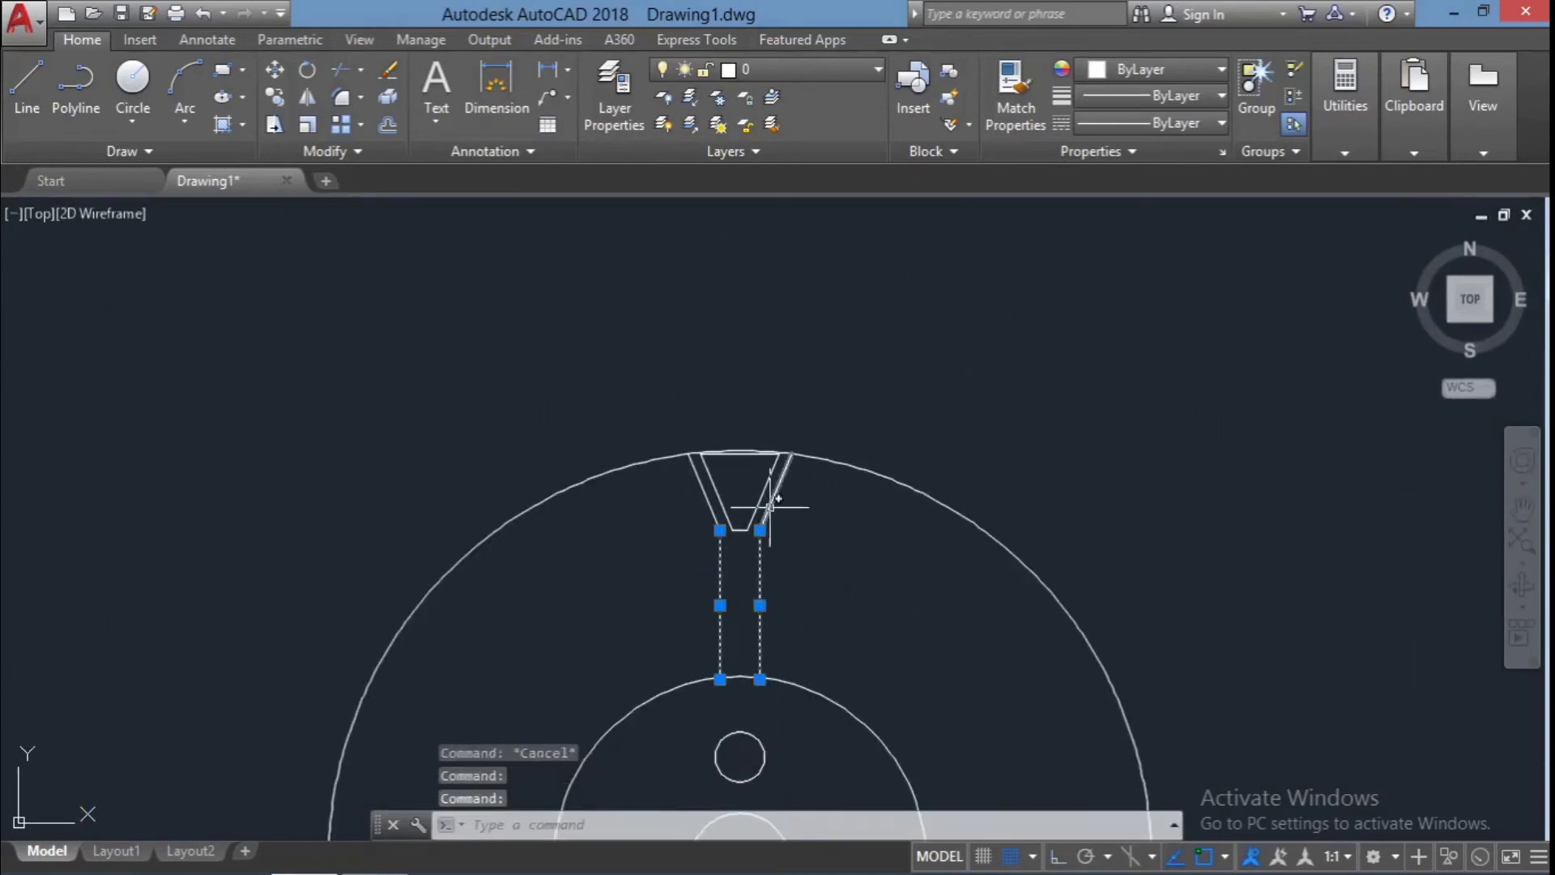
# Abandon a first array attempt and re-centre the view on the wheel
pyautogui.write('ar')
pyautogui.press('Return')
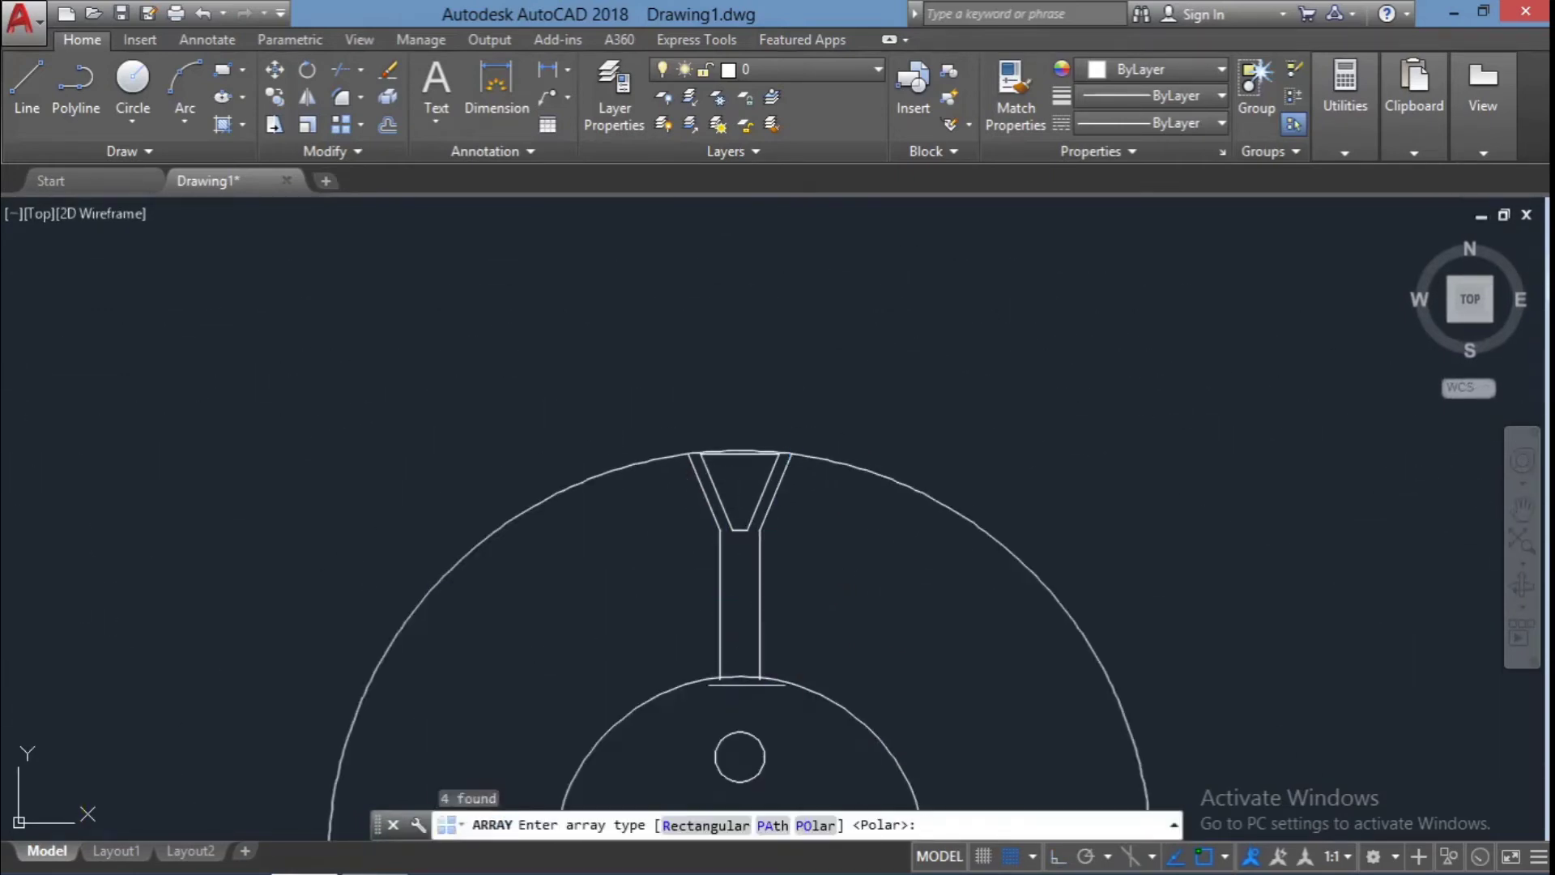
pyautogui.scroll(-1, 742, 707)
pyautogui.scroll(-1, 742, 707)
pyautogui.click(1522, 506)
pyautogui.moveTo(913, 737); pyautogui.dragTo(928, 608)
pyautogui.press('Escape')
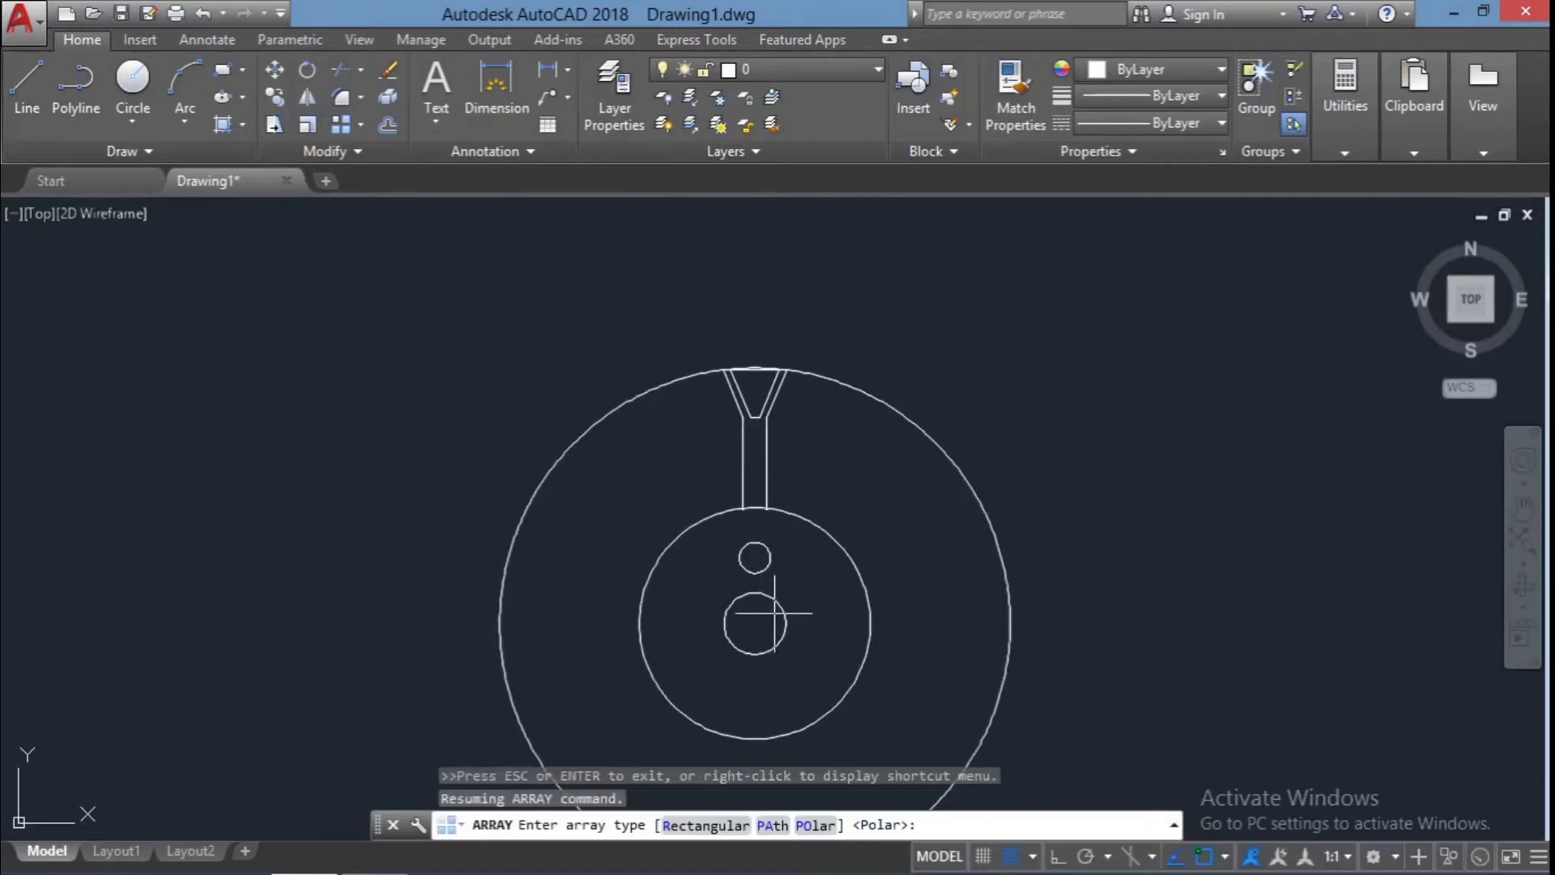
pyautogui.press('Escape')
pyautogui.press('Escape')
pyautogui.press('Escape')
# Select the spoke lines and start a polar array centred on the hub
pyautogui.moveTo(729, 527); pyautogui.dragTo(776, 402)
pyautogui.click(776, 402)
pyautogui.write('ar')
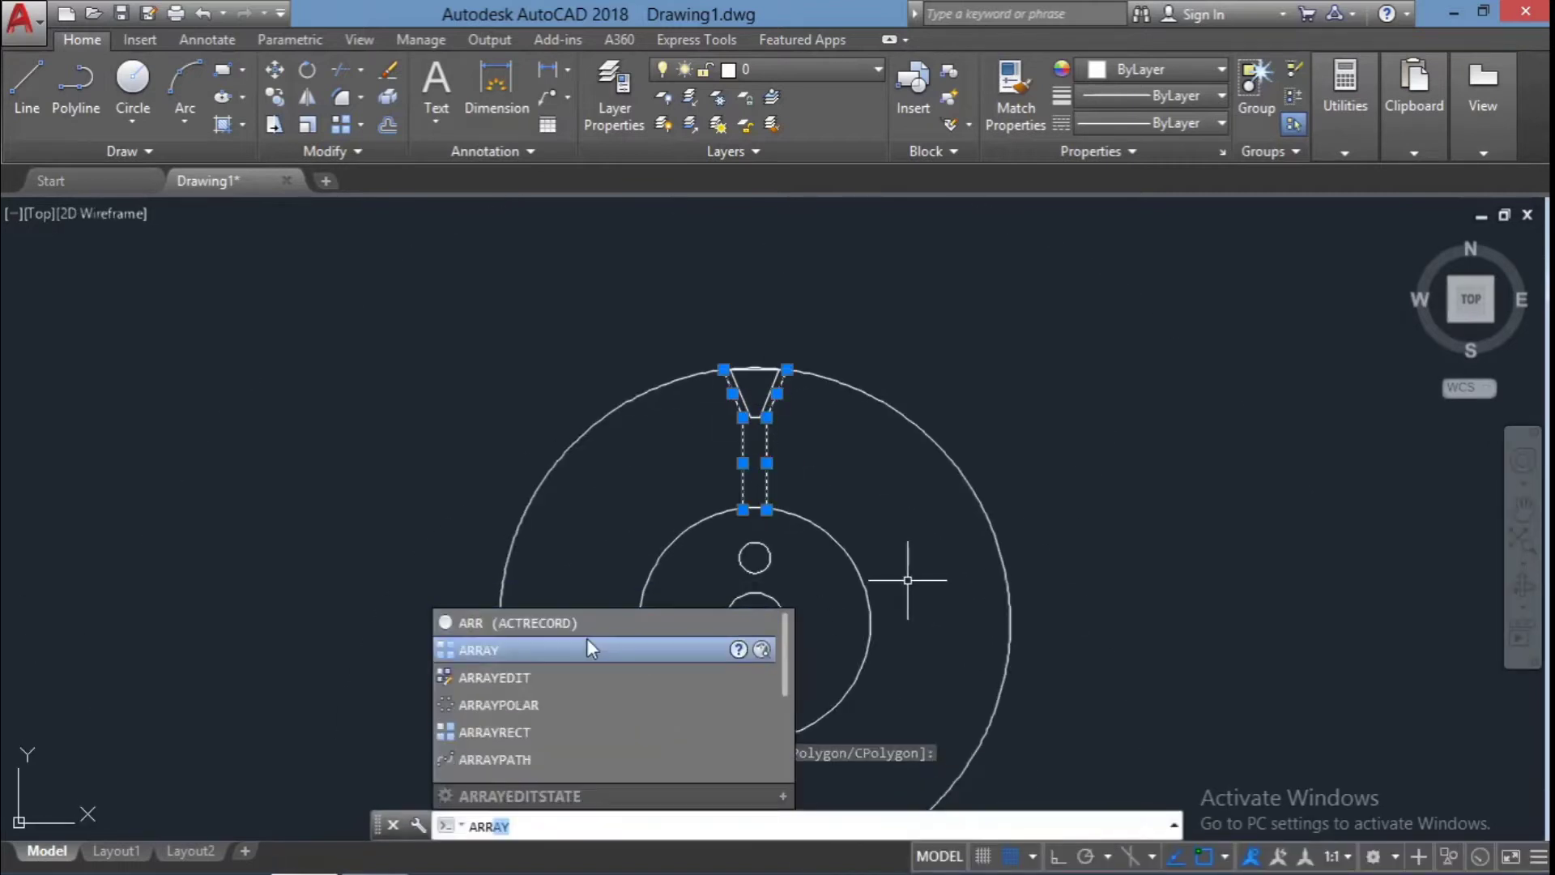
pyautogui.press('Return')
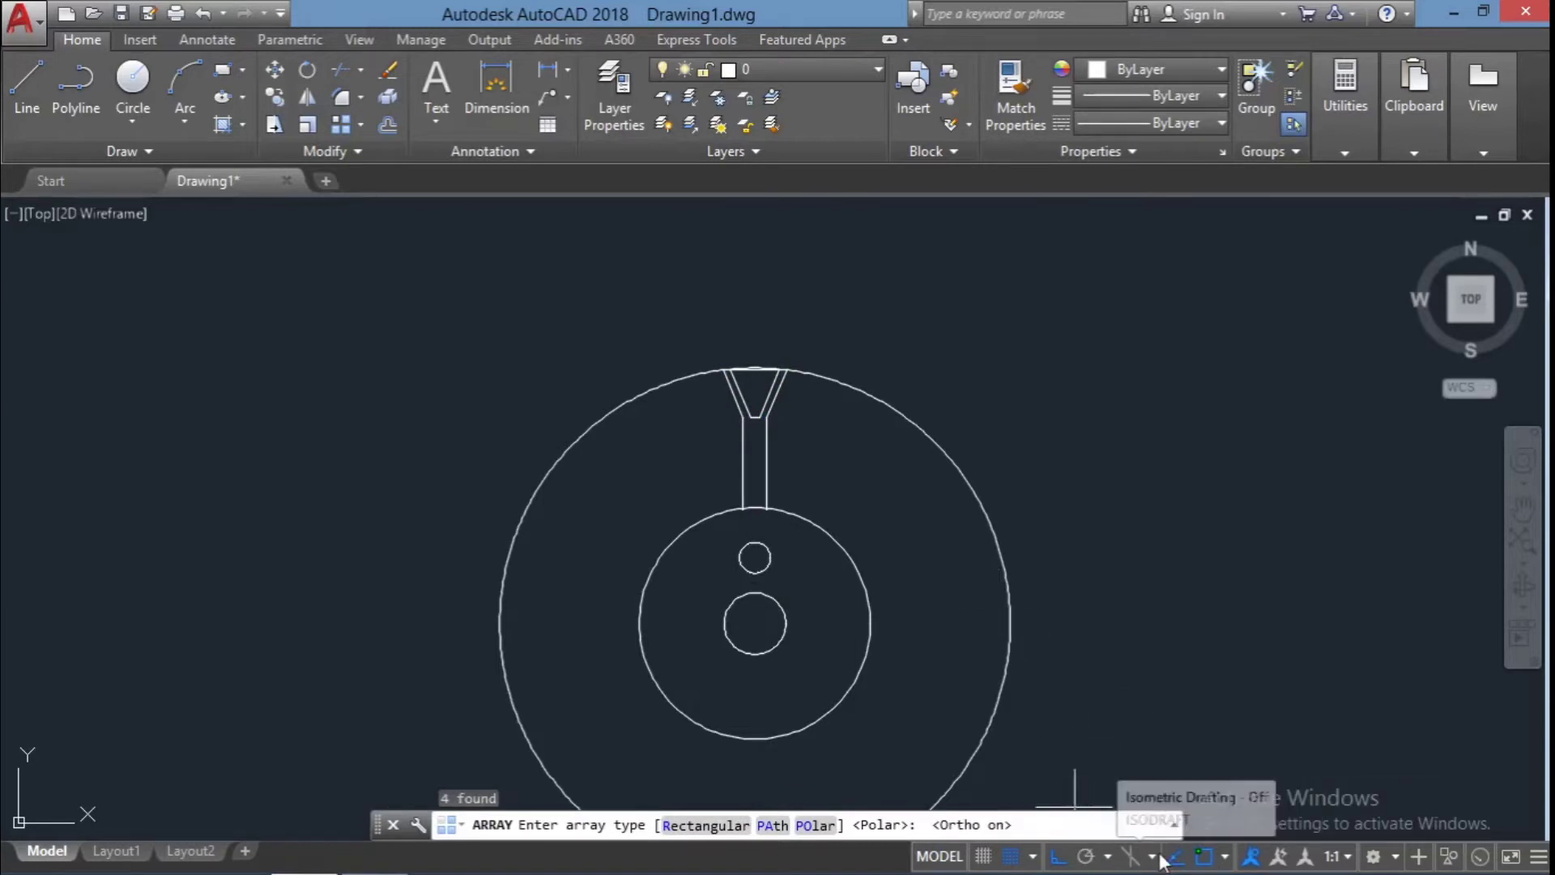
pyautogui.scroll(-2, 780, 613)
pyautogui.click(816, 824)
pyautogui.click(763, 620)
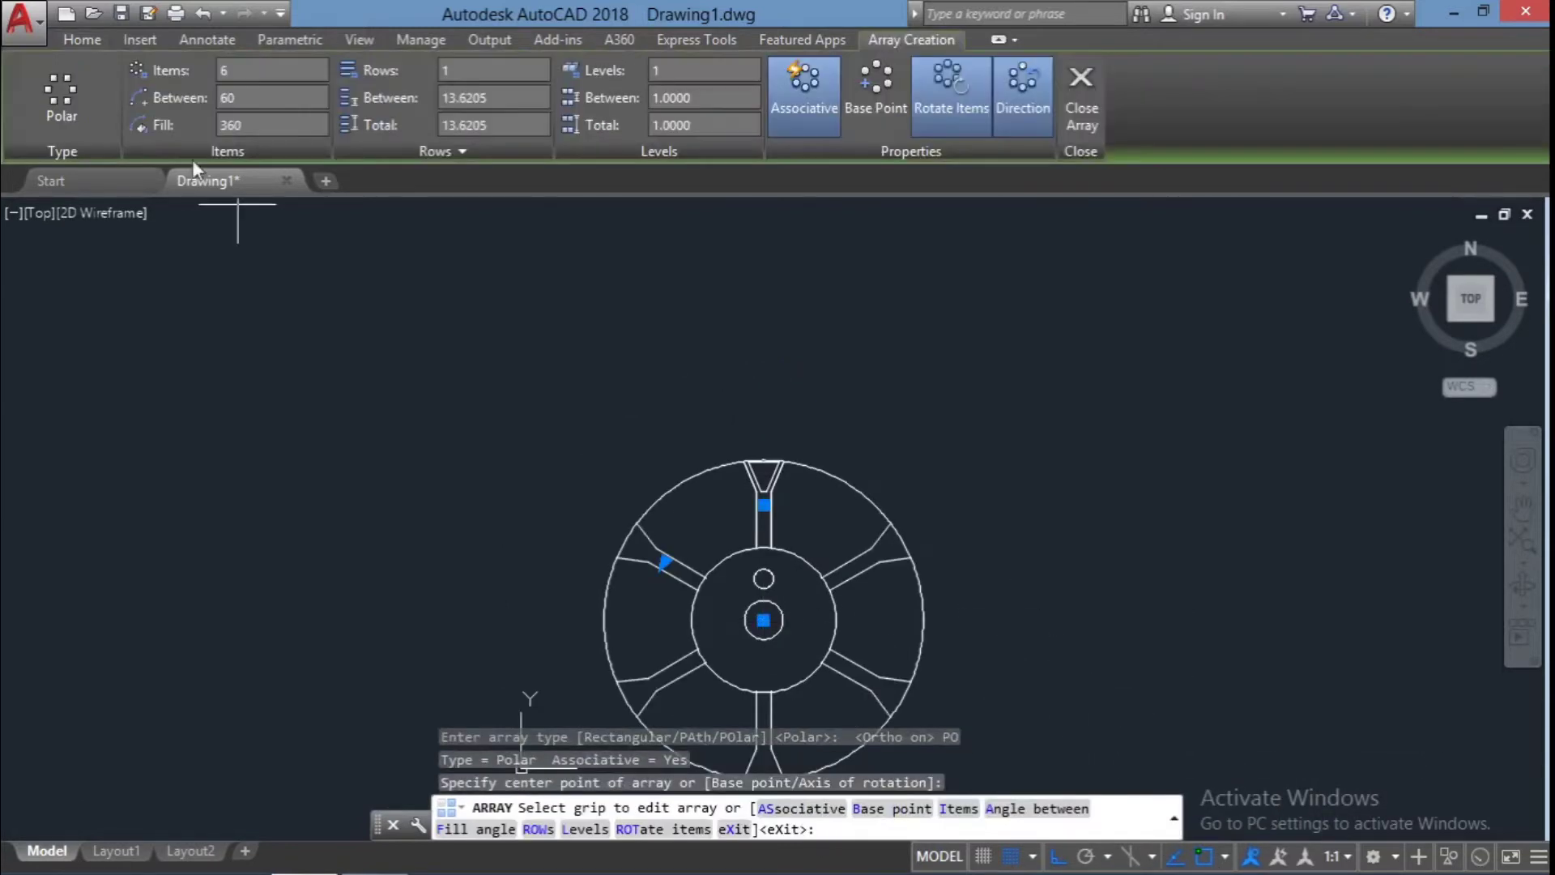
# Try 12, 14 and 16 items, then settle on 18 spokes and finish the array
pyautogui.write('12')
pyautogui.press('Return')
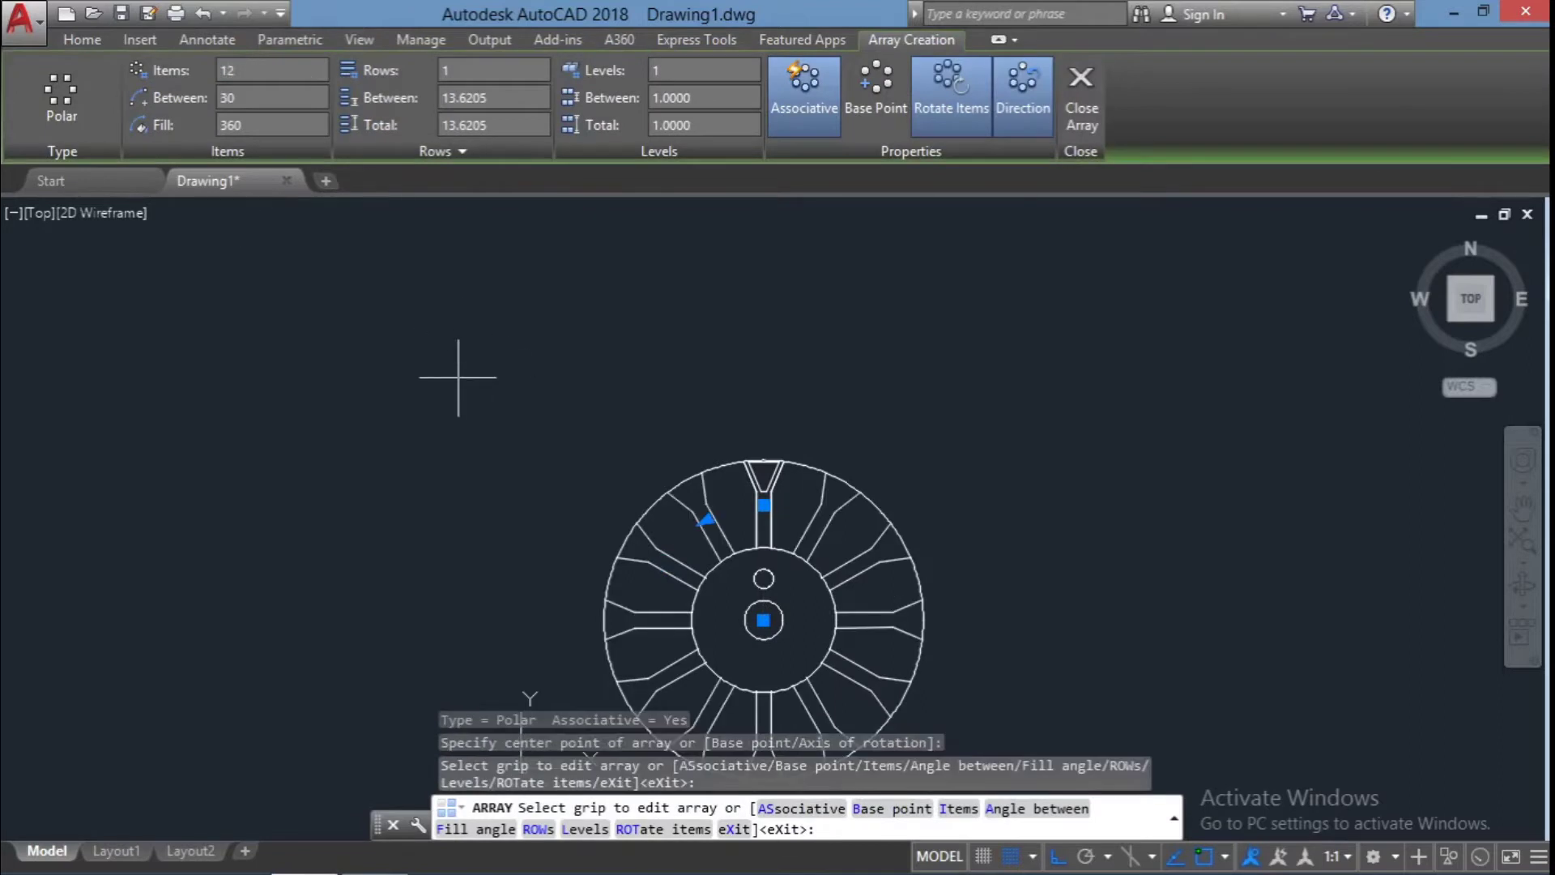
pyautogui.write('14')
pyautogui.press('Return')
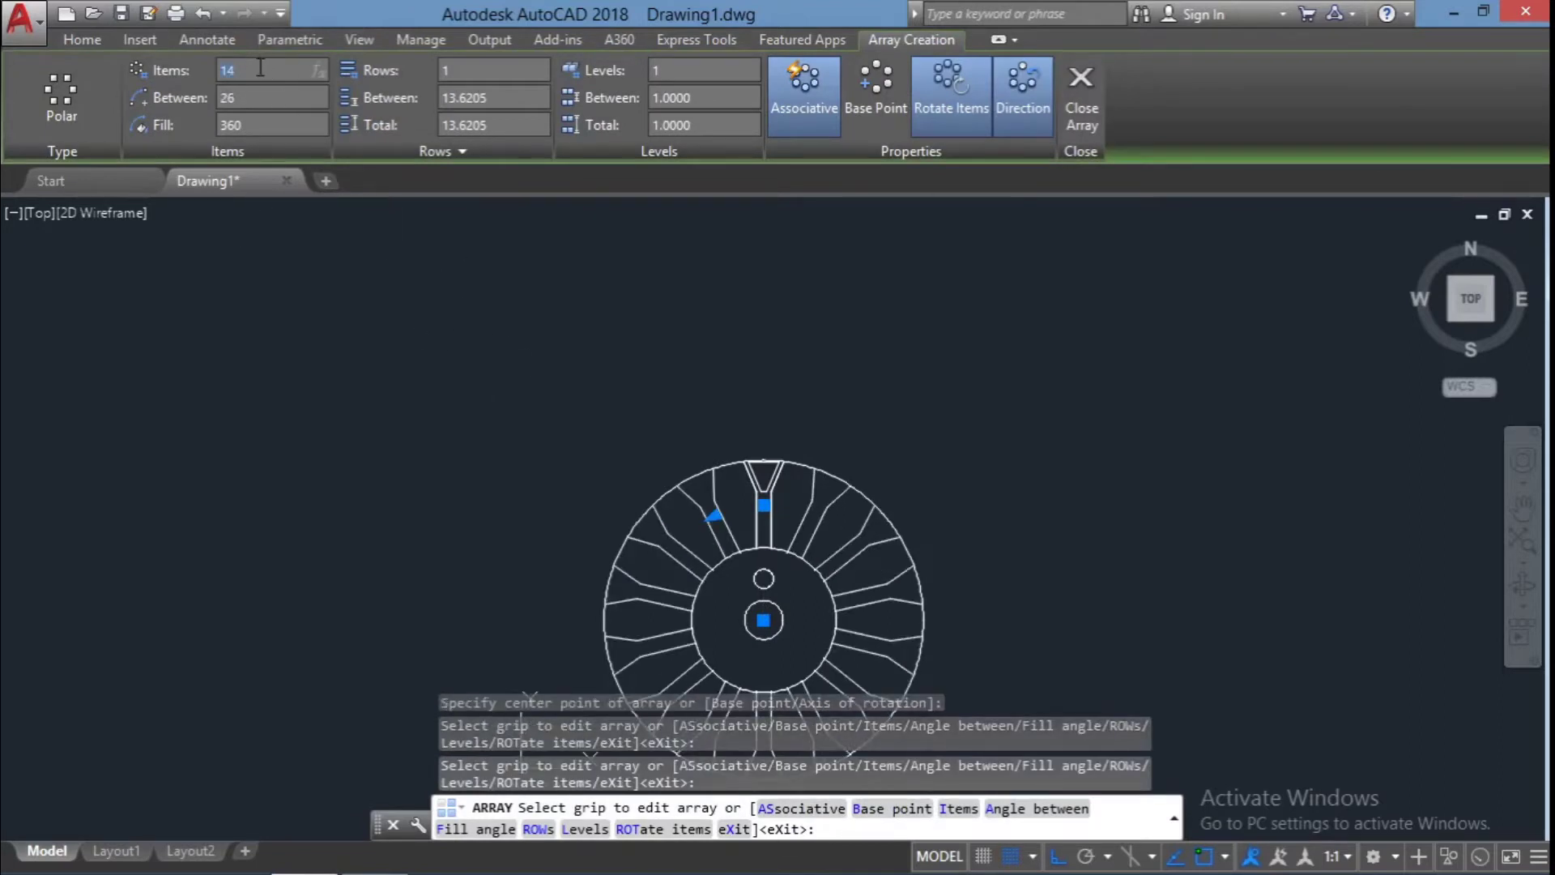
pyautogui.press('Return')
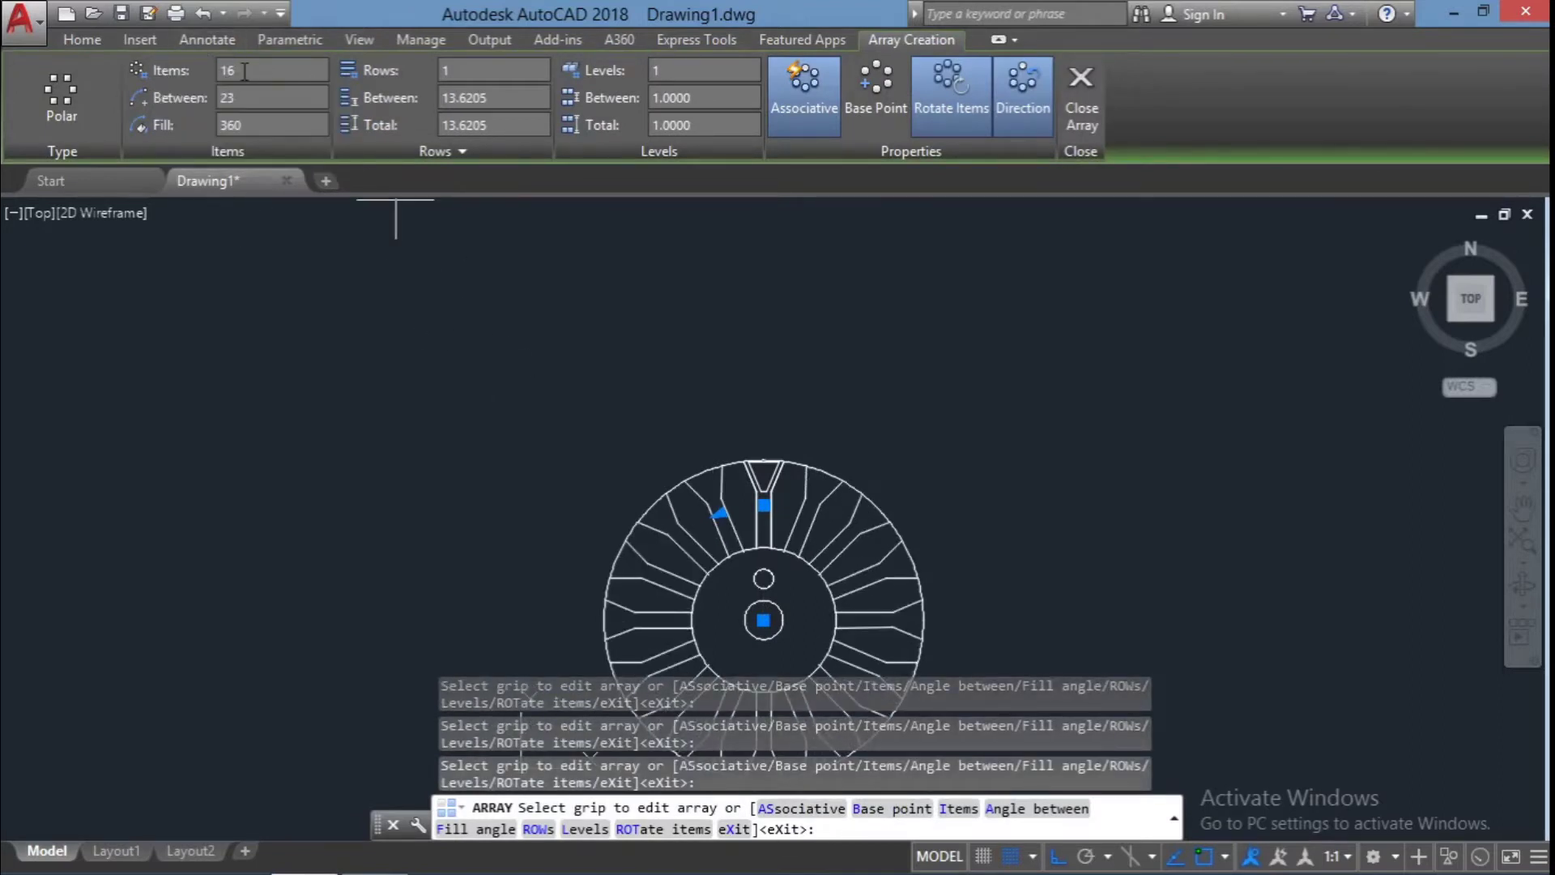
pyautogui.write('8')
pyautogui.press('Return')
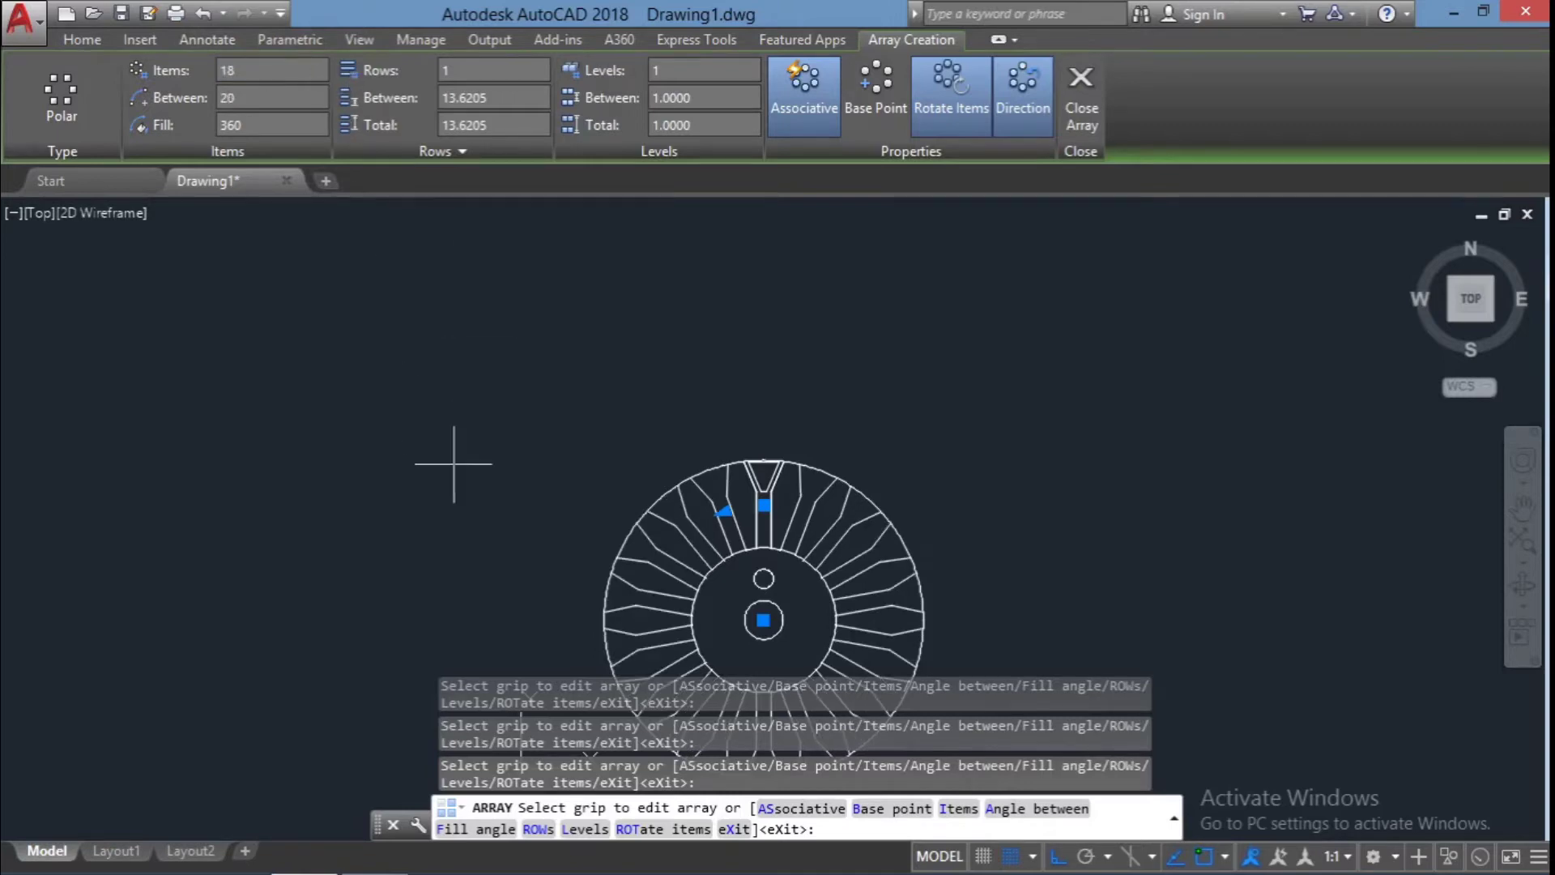
pyautogui.press('Escape')
pyautogui.scroll(2, 818, 584)
pyautogui.click(1076, 624)
pyautogui.click(635, 333)
# Explode the 18-spoke polar array into separate objects
pyautogui.press('Escape')
pyautogui.press('Escape')
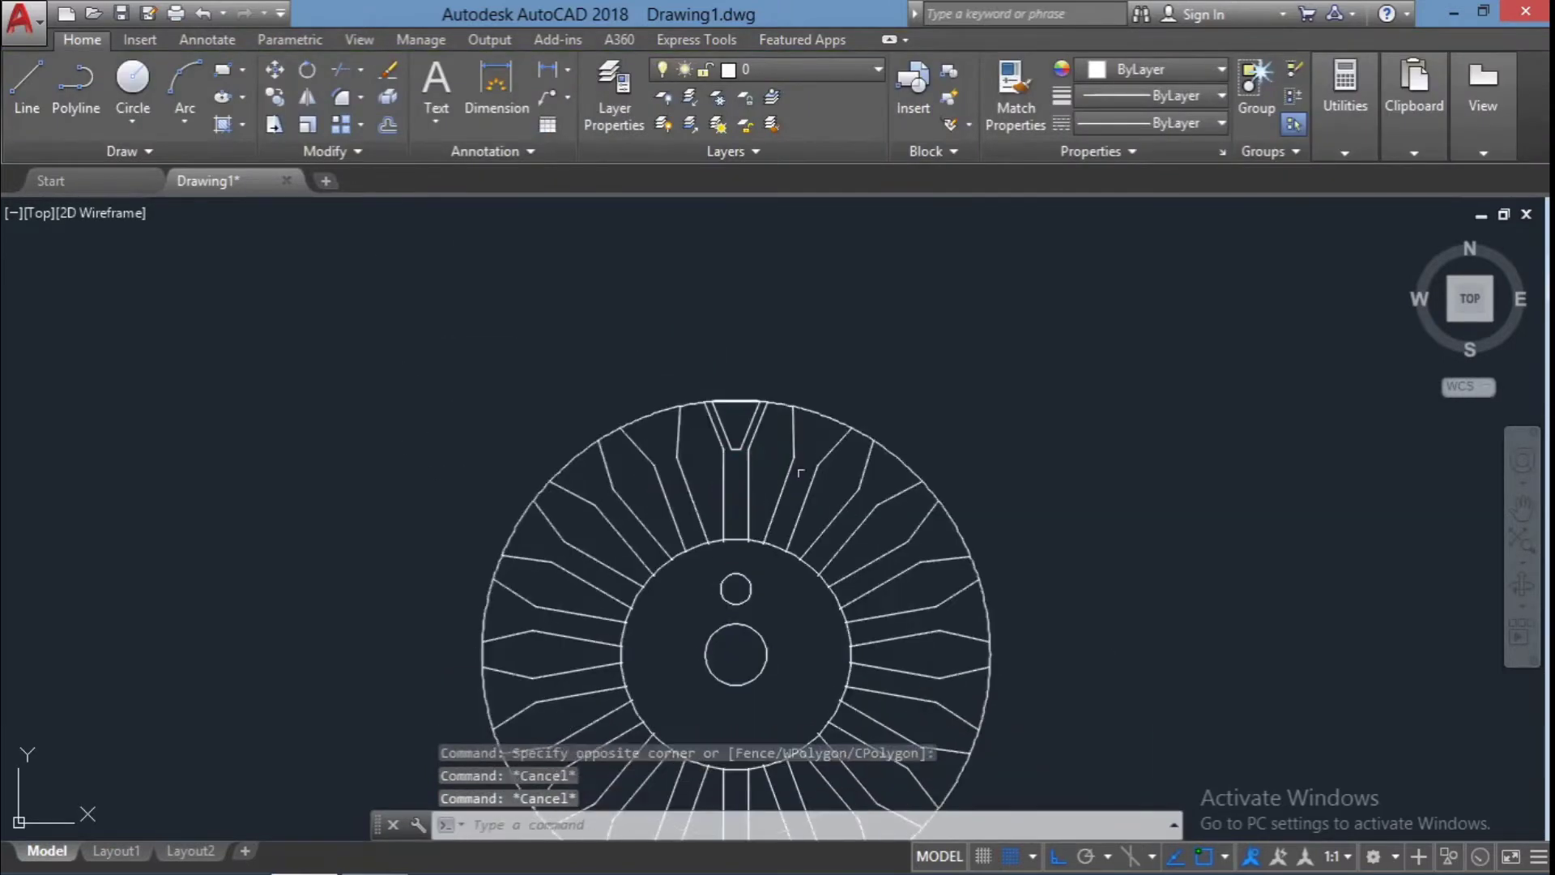
pyautogui.click(800, 473)
pyautogui.write('explode')
pyautogui.press('Return')
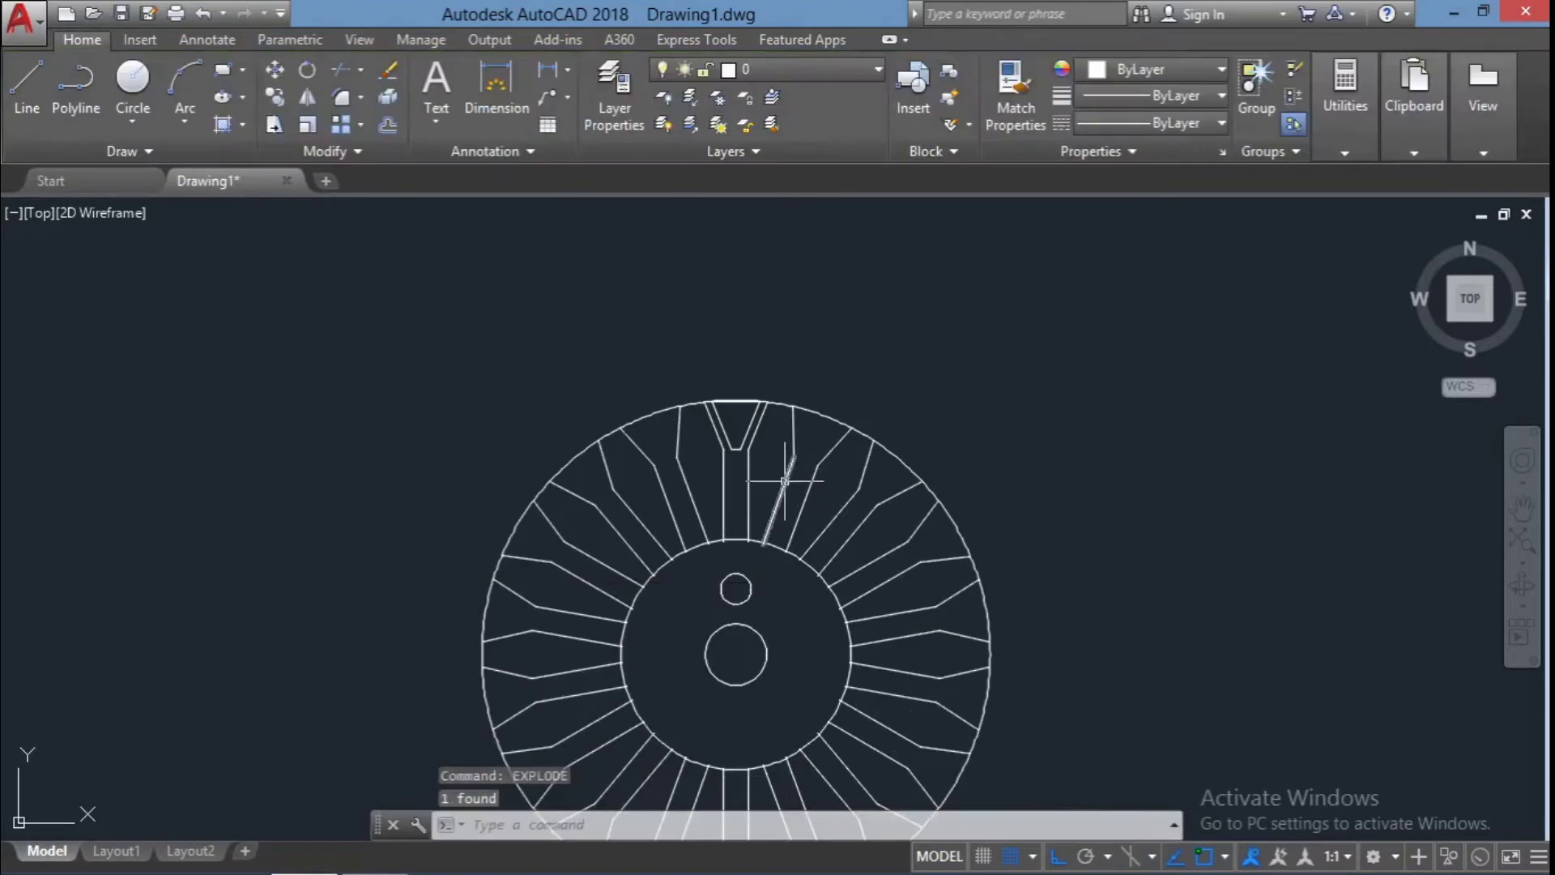
# Attempt to trim spoke lines against the upper spokes, then cancel the trim
pyautogui.moveTo(784, 480); pyautogui.dragTo(604, 346)
pyautogui.write('tr')
pyautogui.press('Return')
pyautogui.click(693, 440)
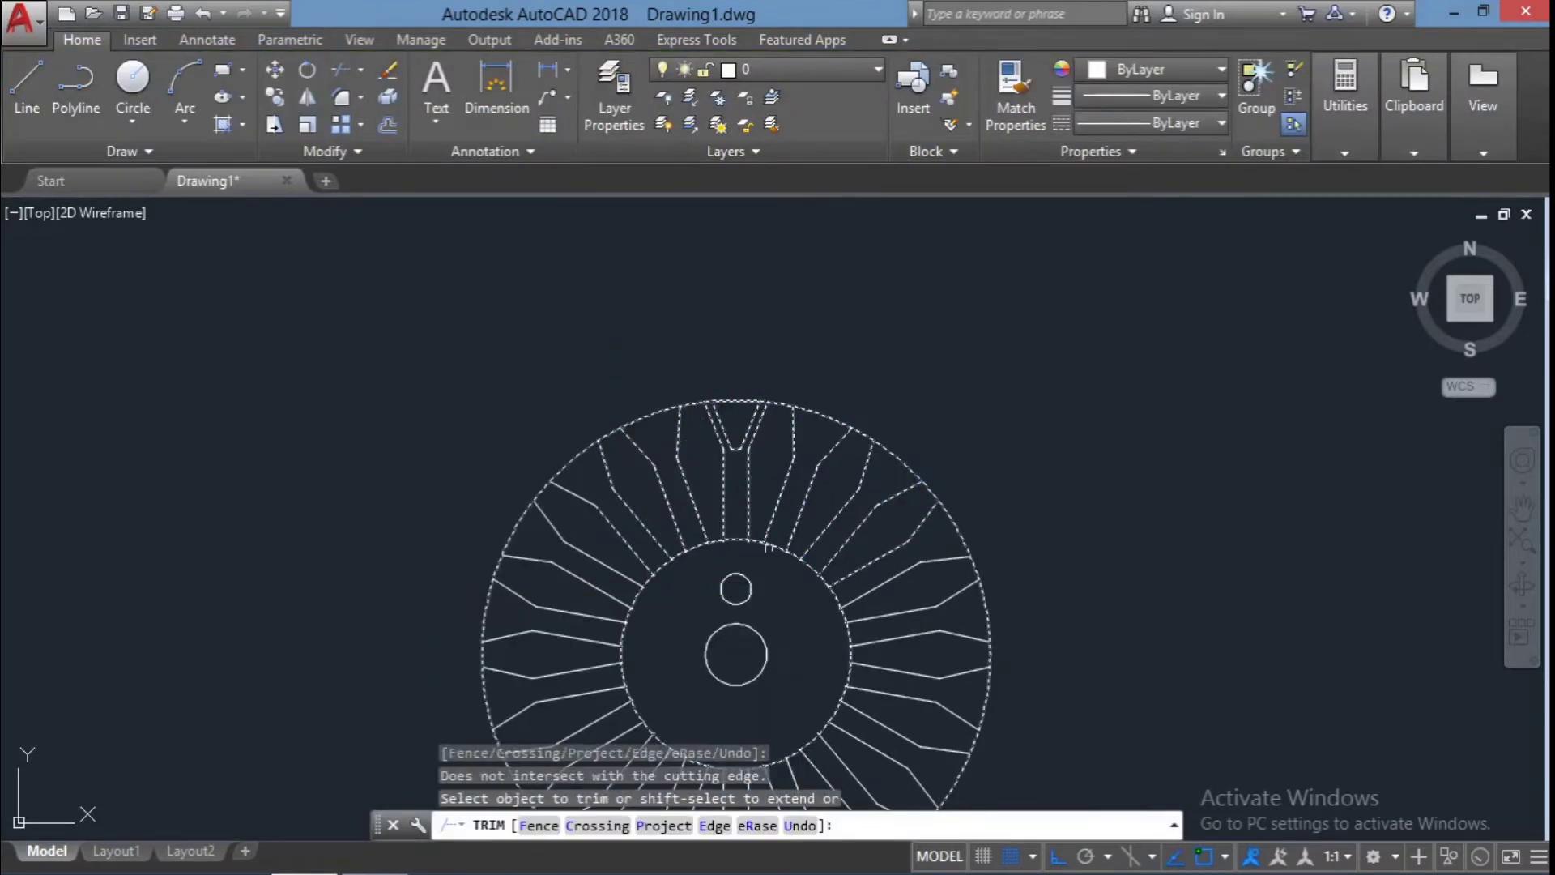
pyautogui.scroll(10, 767, 548)
pyautogui.click(719, 477)
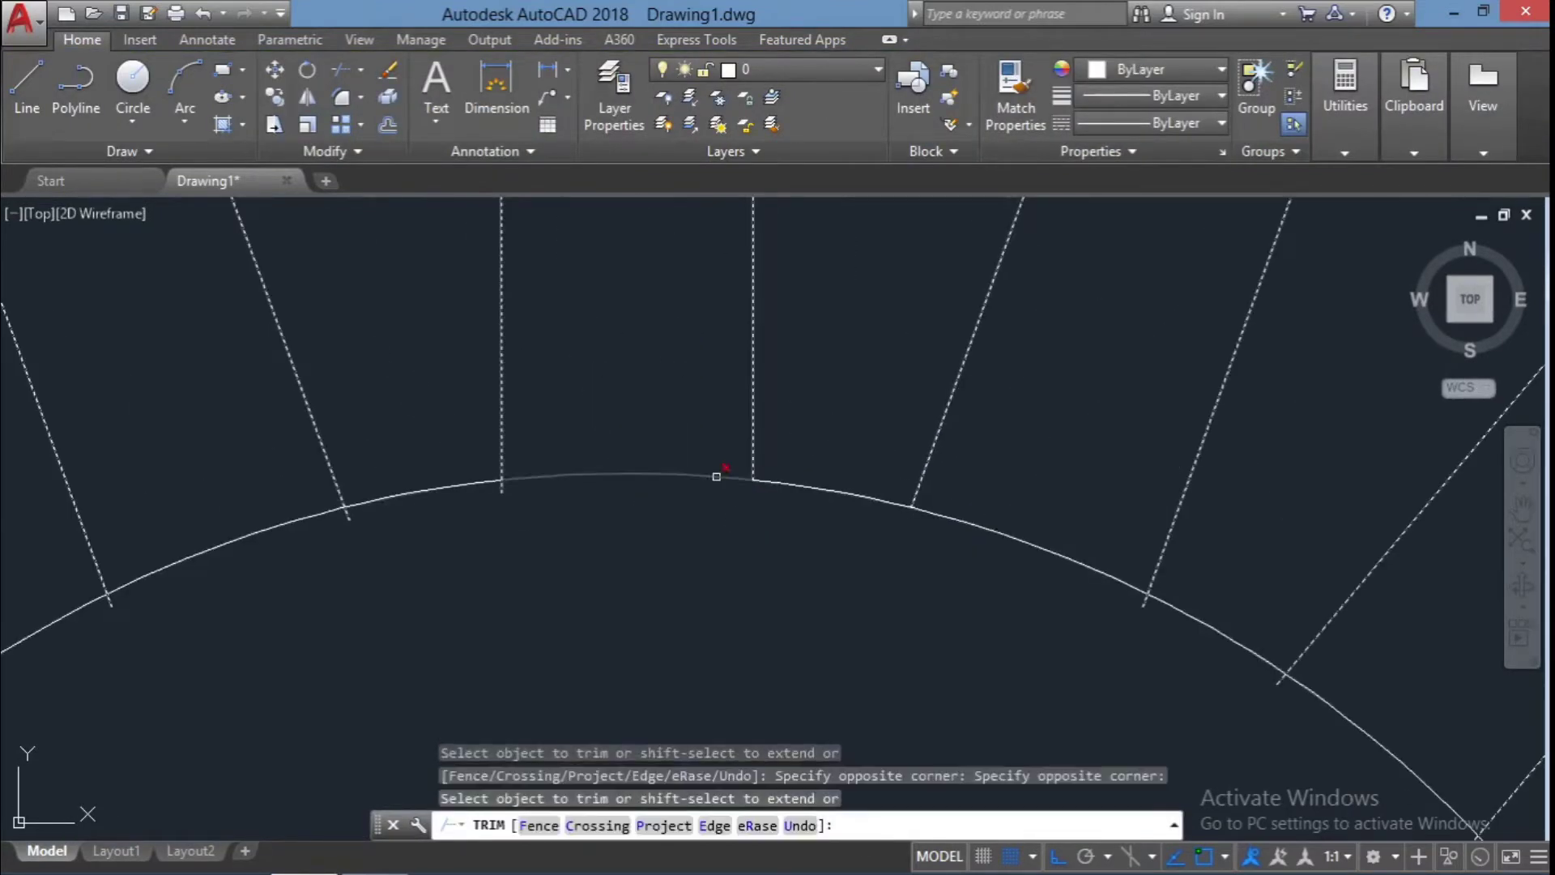
pyautogui.scroll(-5, 777, 454)
pyautogui.scroll(5, 892, 362)
pyautogui.scroll(1, 1167, 402)
pyautogui.scroll(-4, 1167, 402)
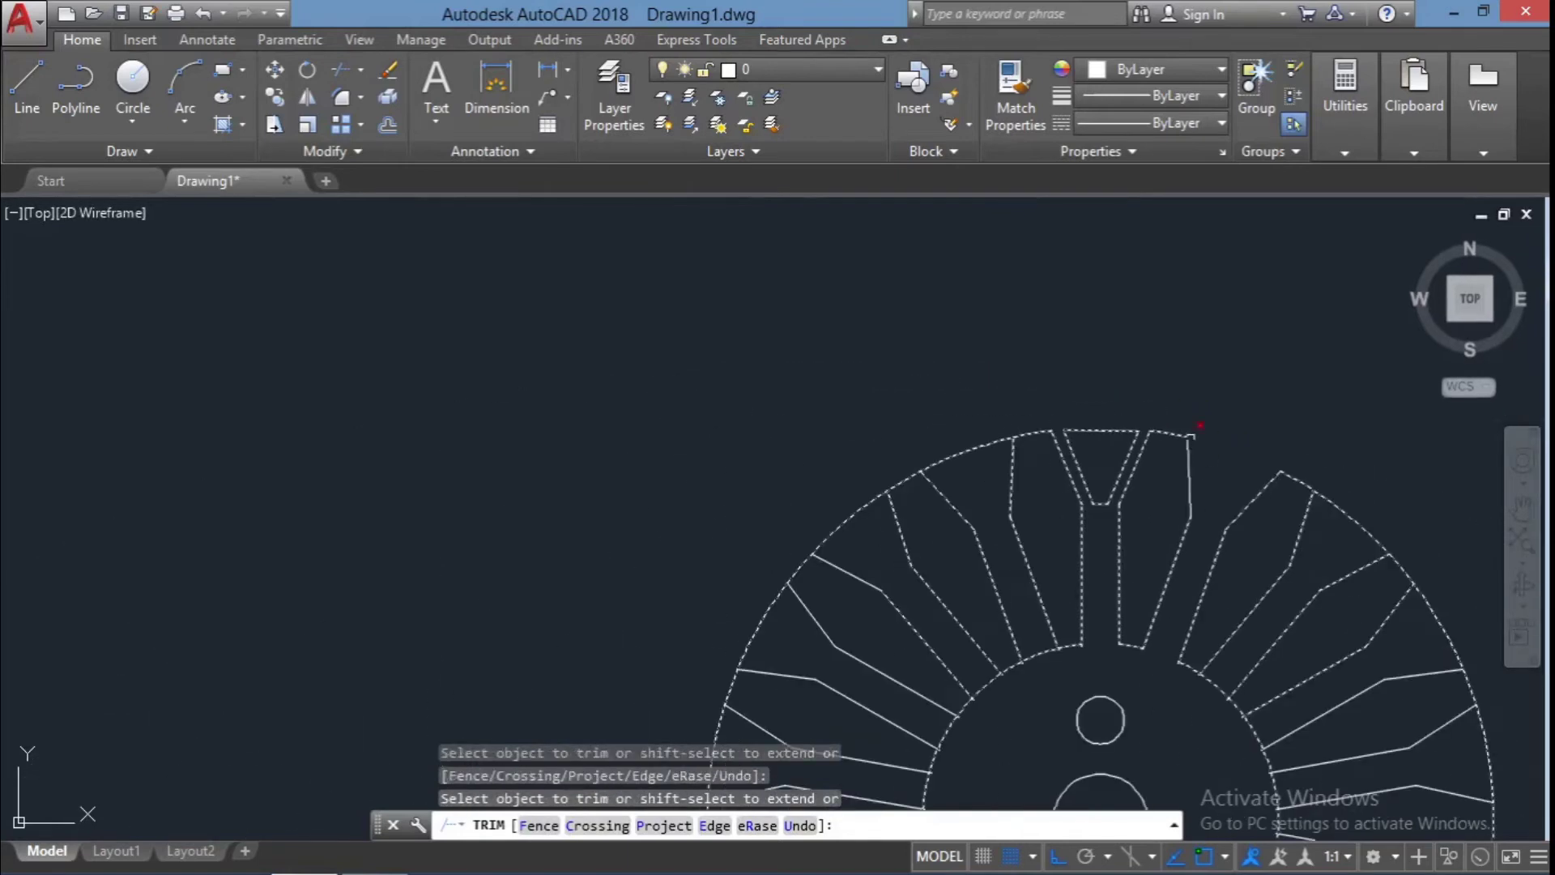
pyautogui.scroll(4, 1233, 487)
pyautogui.press('Escape')
pyautogui.press('Escape')
pyautogui.scroll(-3, 1227, 456)
# Erase the right, lower and left spokes, leaving one spoke above the two circles
pyautogui.click(1374, 631)
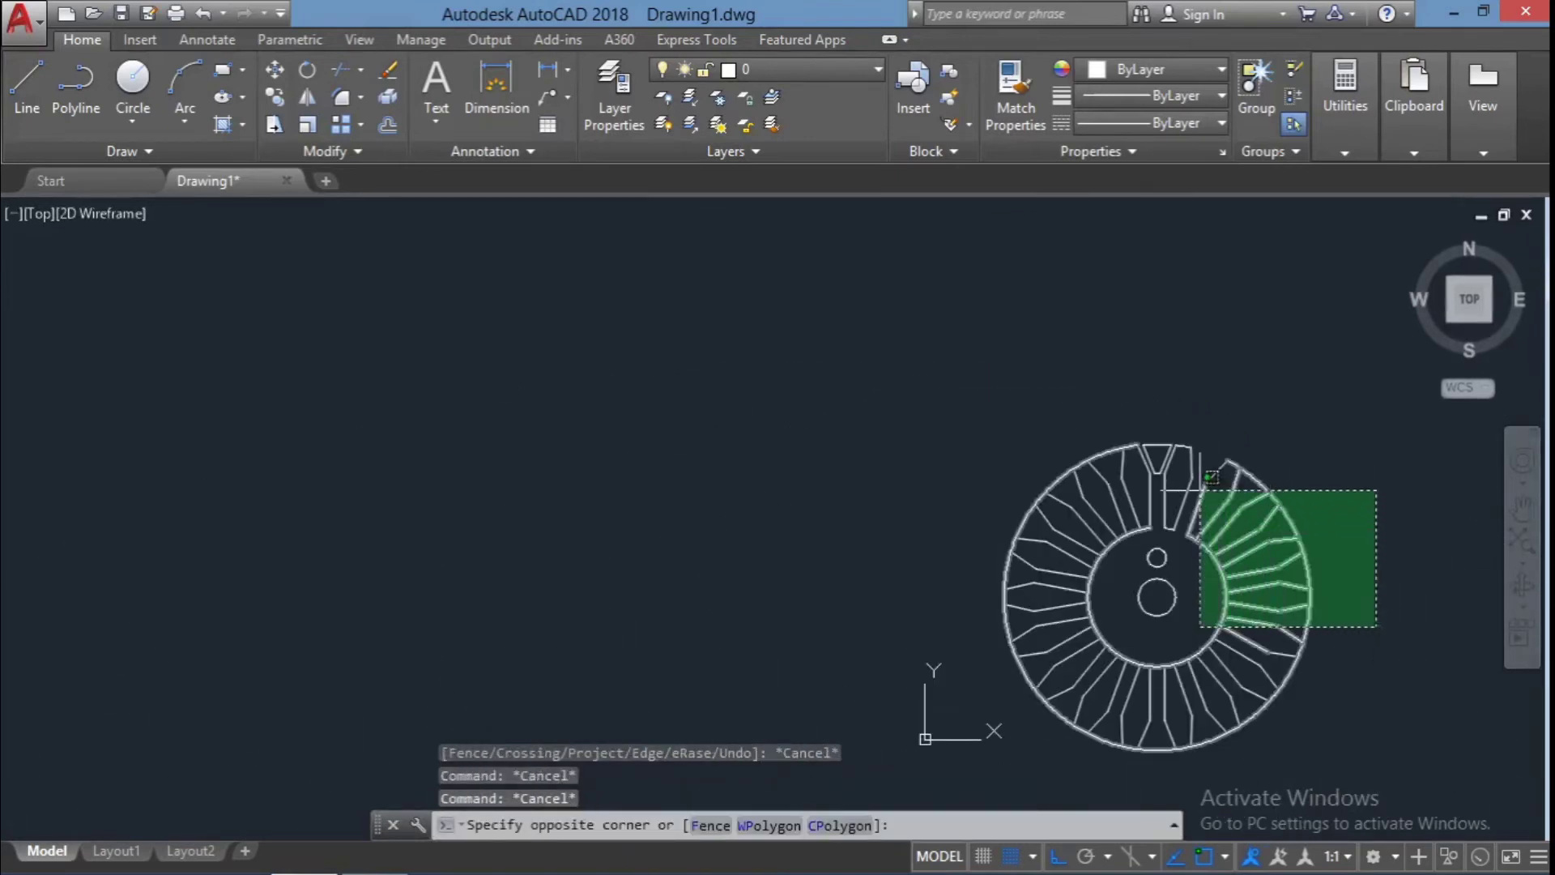
pyautogui.click(1198, 486)
pyautogui.press('Delete')
pyautogui.moveTo(1296, 729); pyautogui.dragTo(1247, 631)
pyautogui.press('Delete')
pyautogui.press('Delete')
pyautogui.moveTo(1123, 457)
pyautogui.mouseDown()
pyautogui.moveTo(951, 680)
pyautogui.moveTo(1077, 563)
pyautogui.mouseUp()
pyautogui.press('Delete')
pyautogui.click(1248, 496)
pyautogui.click(1225, 443)
pyautogui.press('Delete')
pyautogui.scroll(4, 1140, 513)
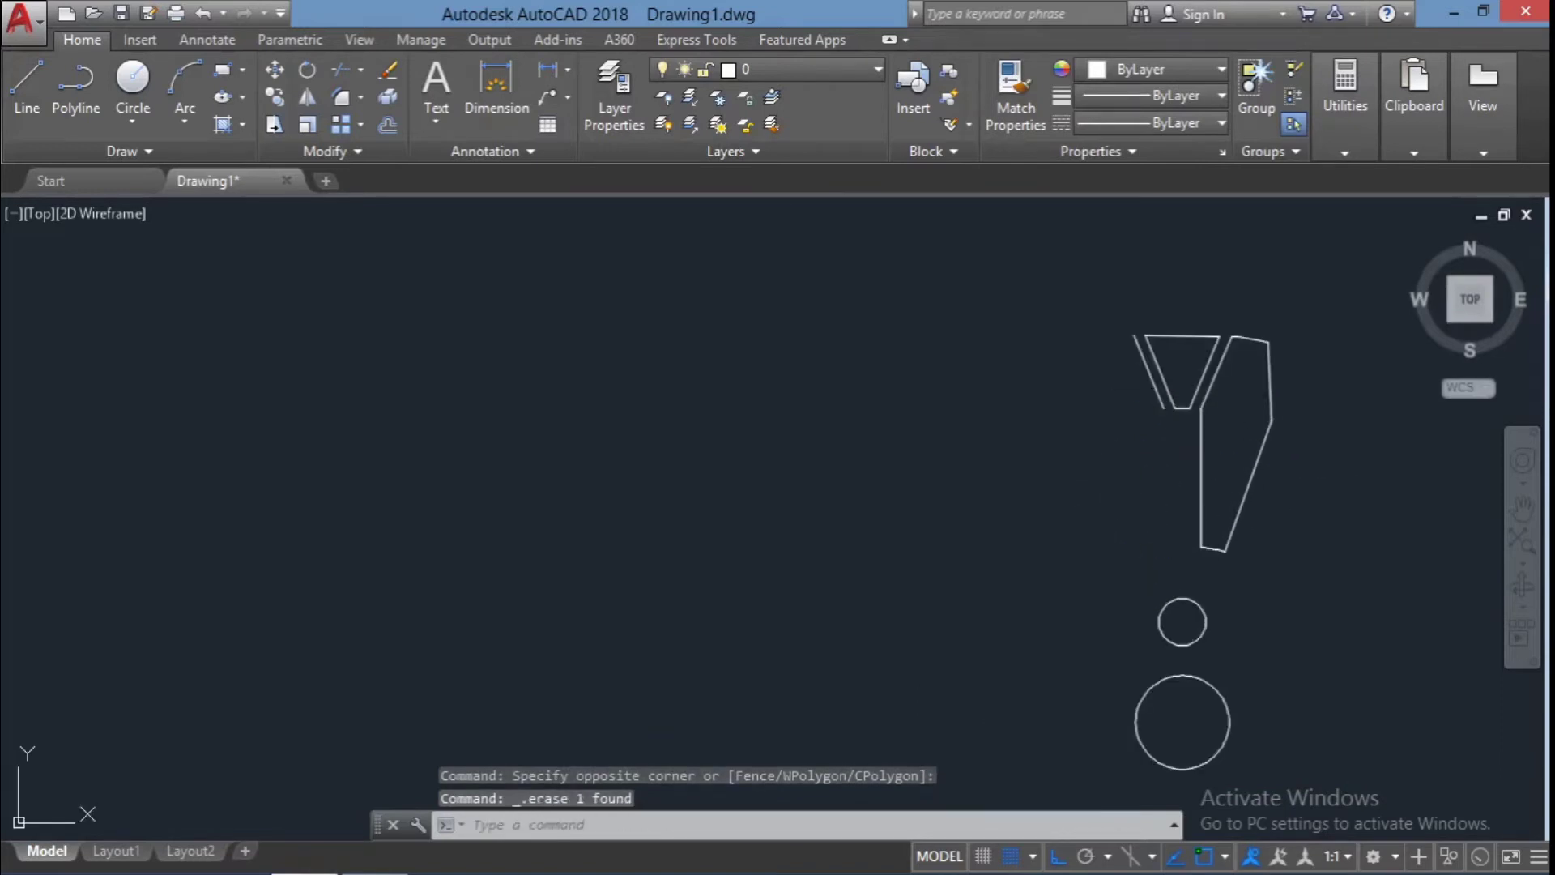
# Round the right shape's first top corner with a 0.2 fillet radius
pyautogui.scroll(6, 1245, 408)
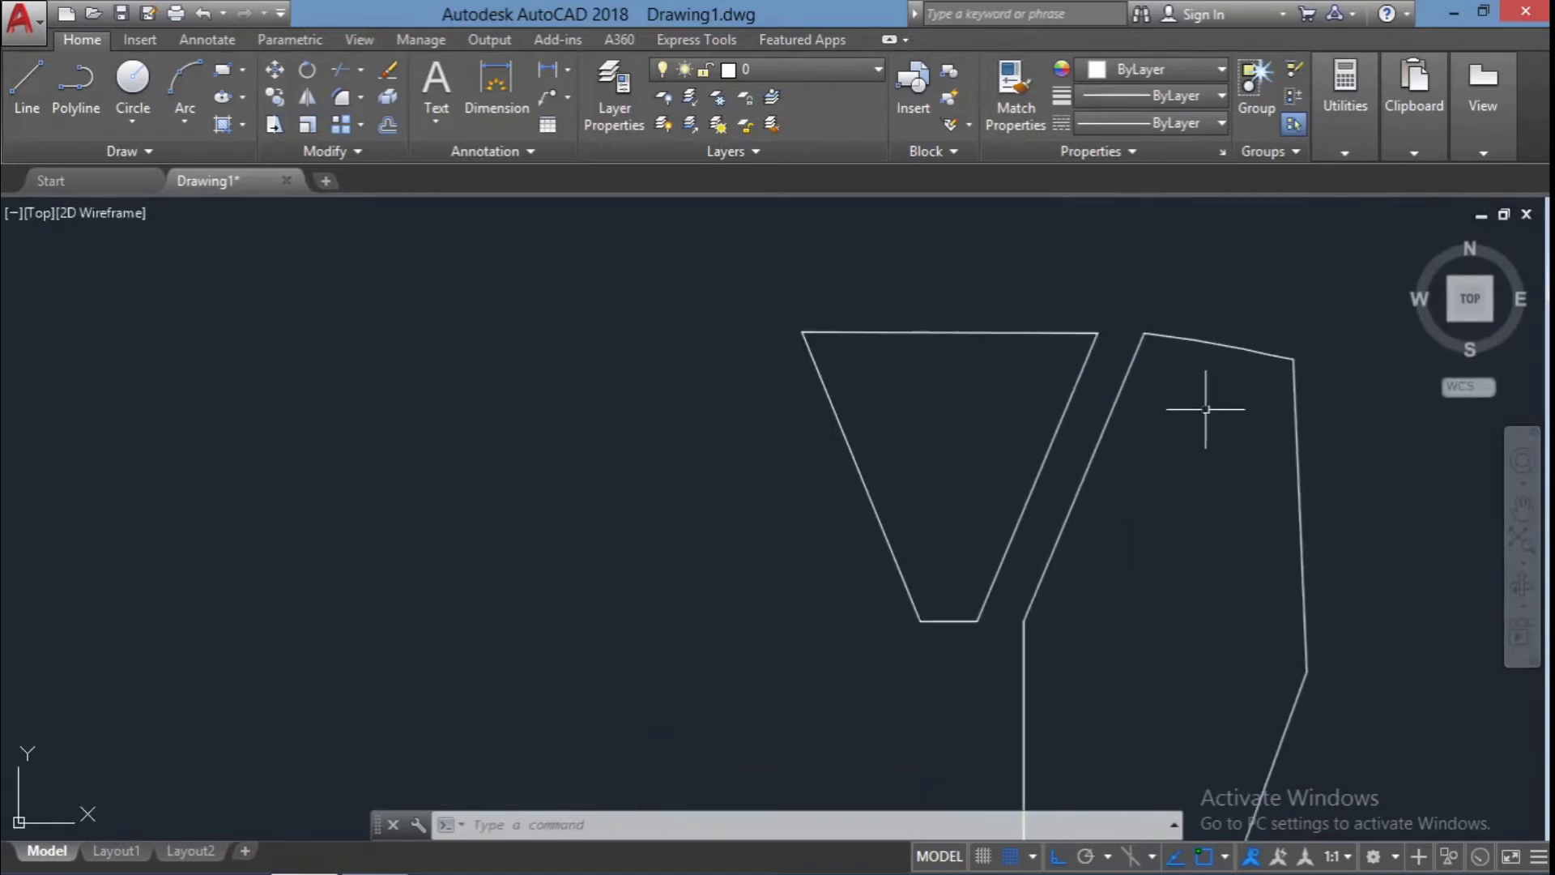
pyautogui.press('Escape')
pyautogui.write('fi')
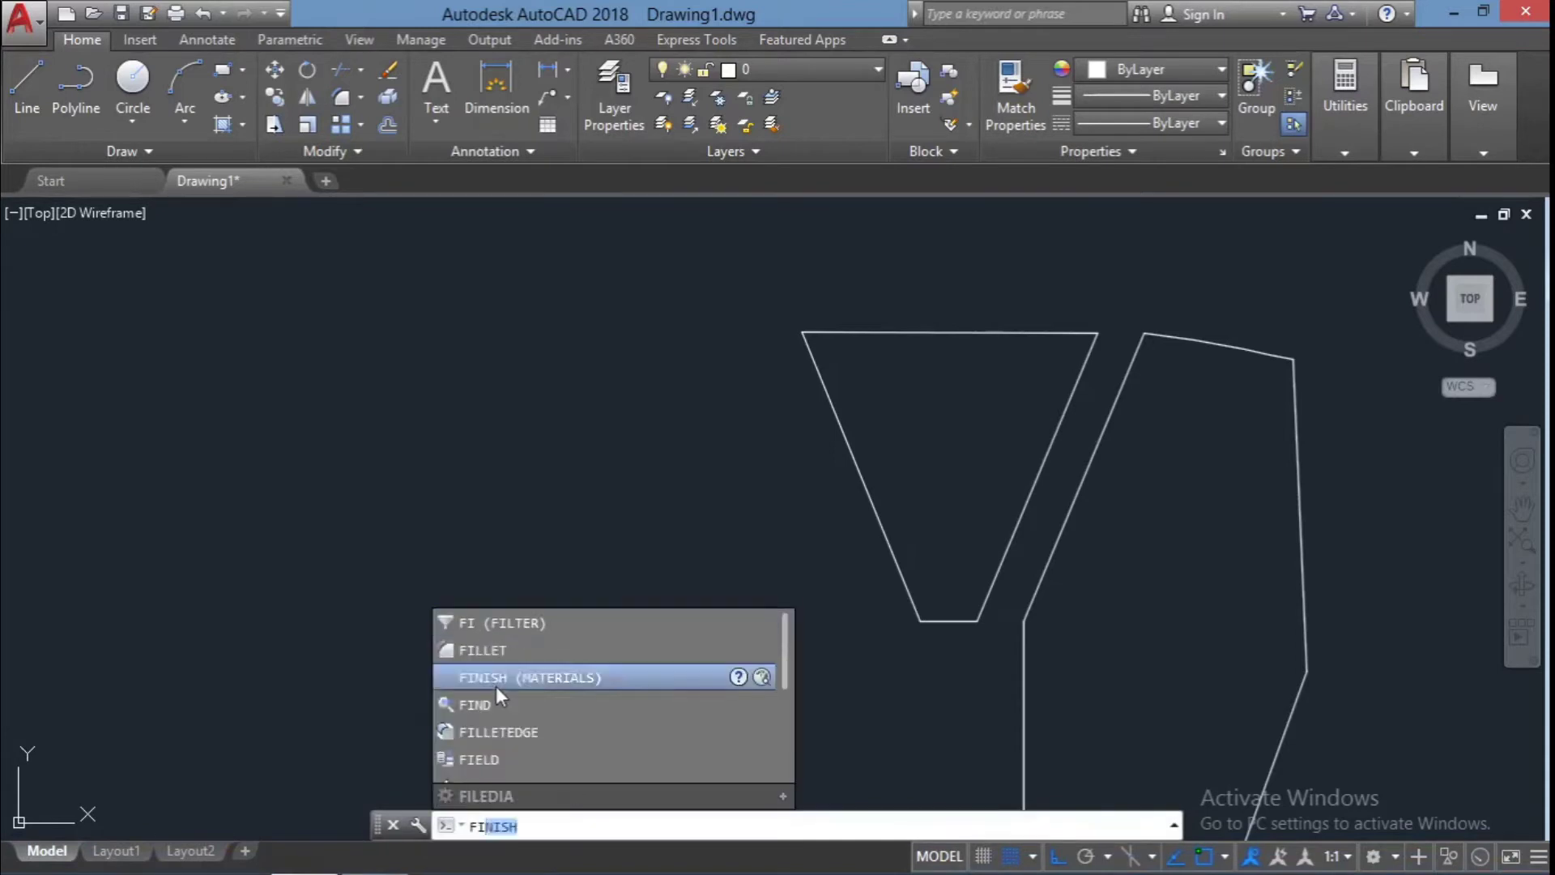
pyautogui.click(495, 681)
pyautogui.click(1123, 381)
pyautogui.write('R')
pyautogui.press('Return')
pyautogui.write('0.2')
pyautogui.press('Return')
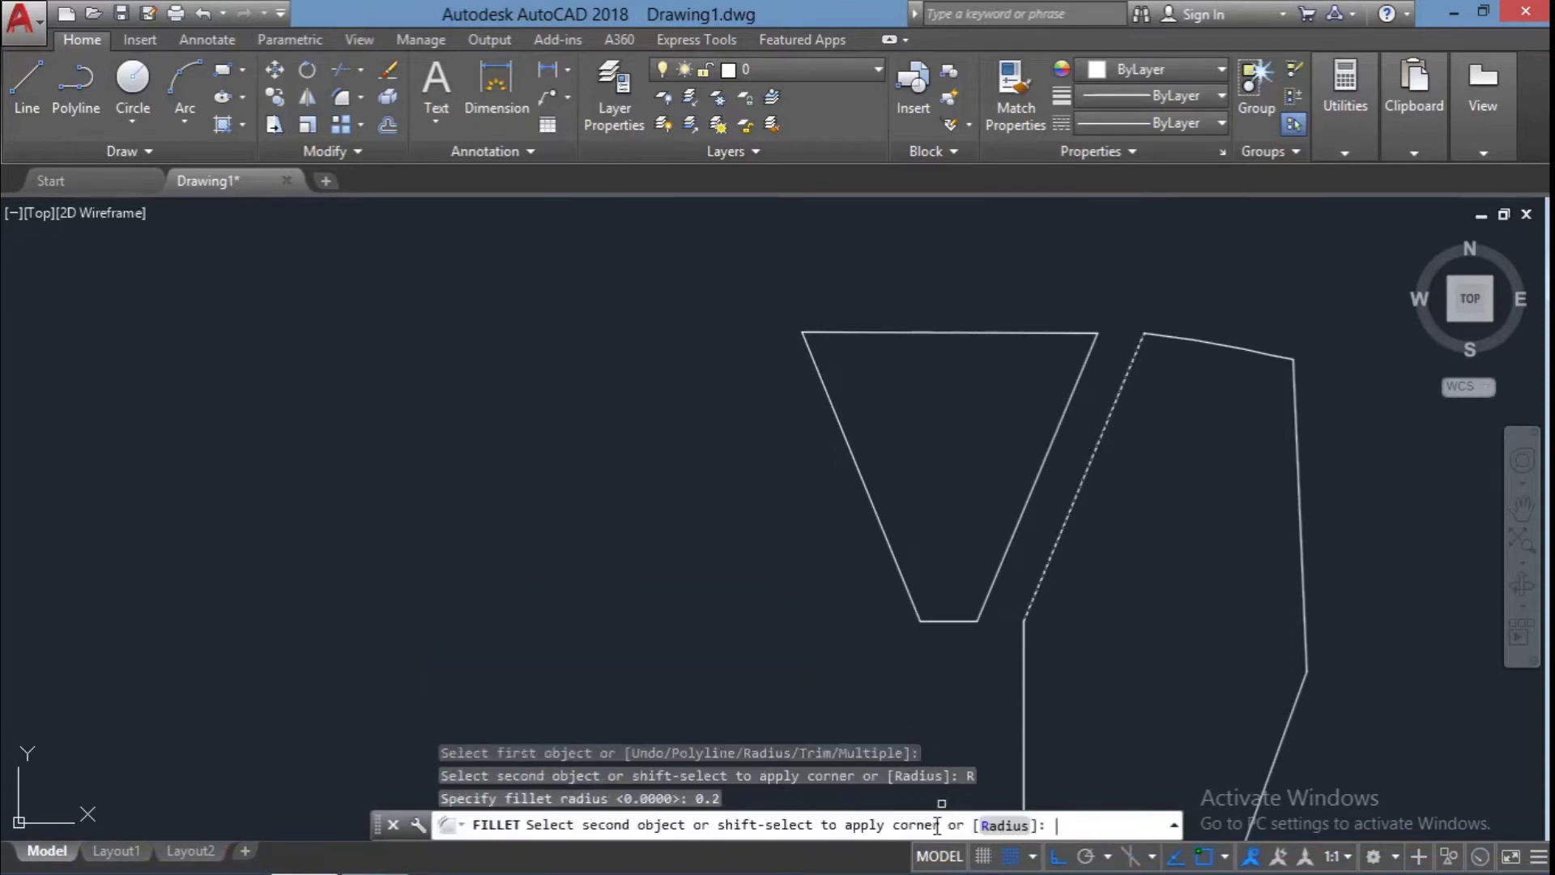
pyautogui.click(1167, 338)
# Fillet the right shape's remaining corners, including its bottom-left corner
pyautogui.click(1267, 353)
pyautogui.scroll(-3, 1198, 677)
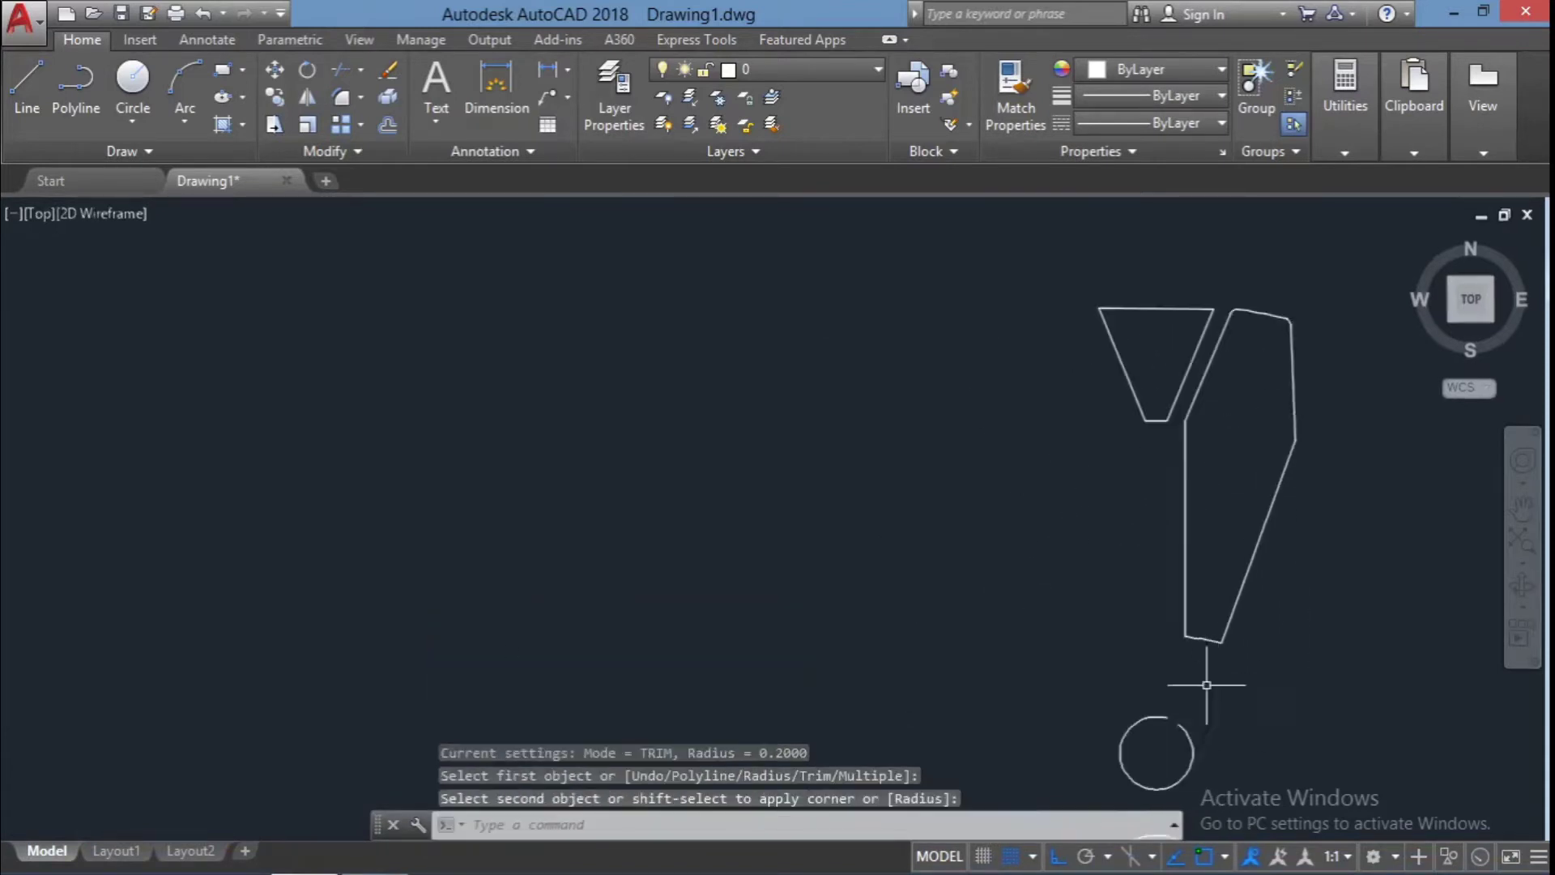
pyautogui.scroll(5, 1166, 569)
pyautogui.click(1166, 569)
pyautogui.press('Return')
pyautogui.click(1145, 535)
pyautogui.scroll(-3, 1144, 535)
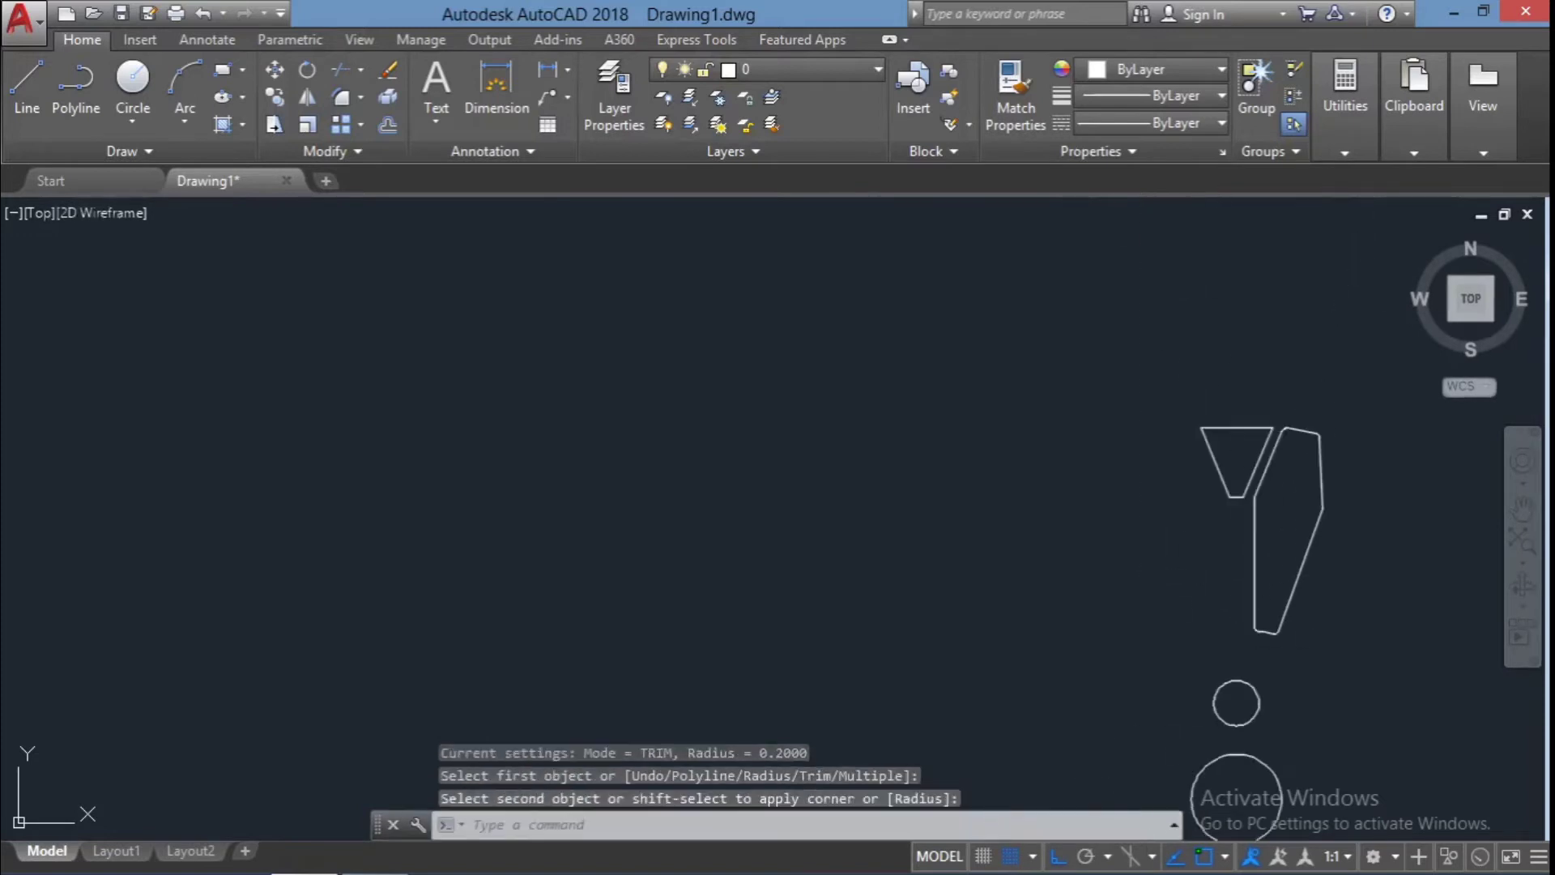
pyautogui.scroll(4, 1175, 486)
# Fillet the left shape's bottom and slanted-edge corners at 0.2
pyautogui.press('Return')
pyautogui.click(1110, 619)
pyautogui.click(1139, 607)
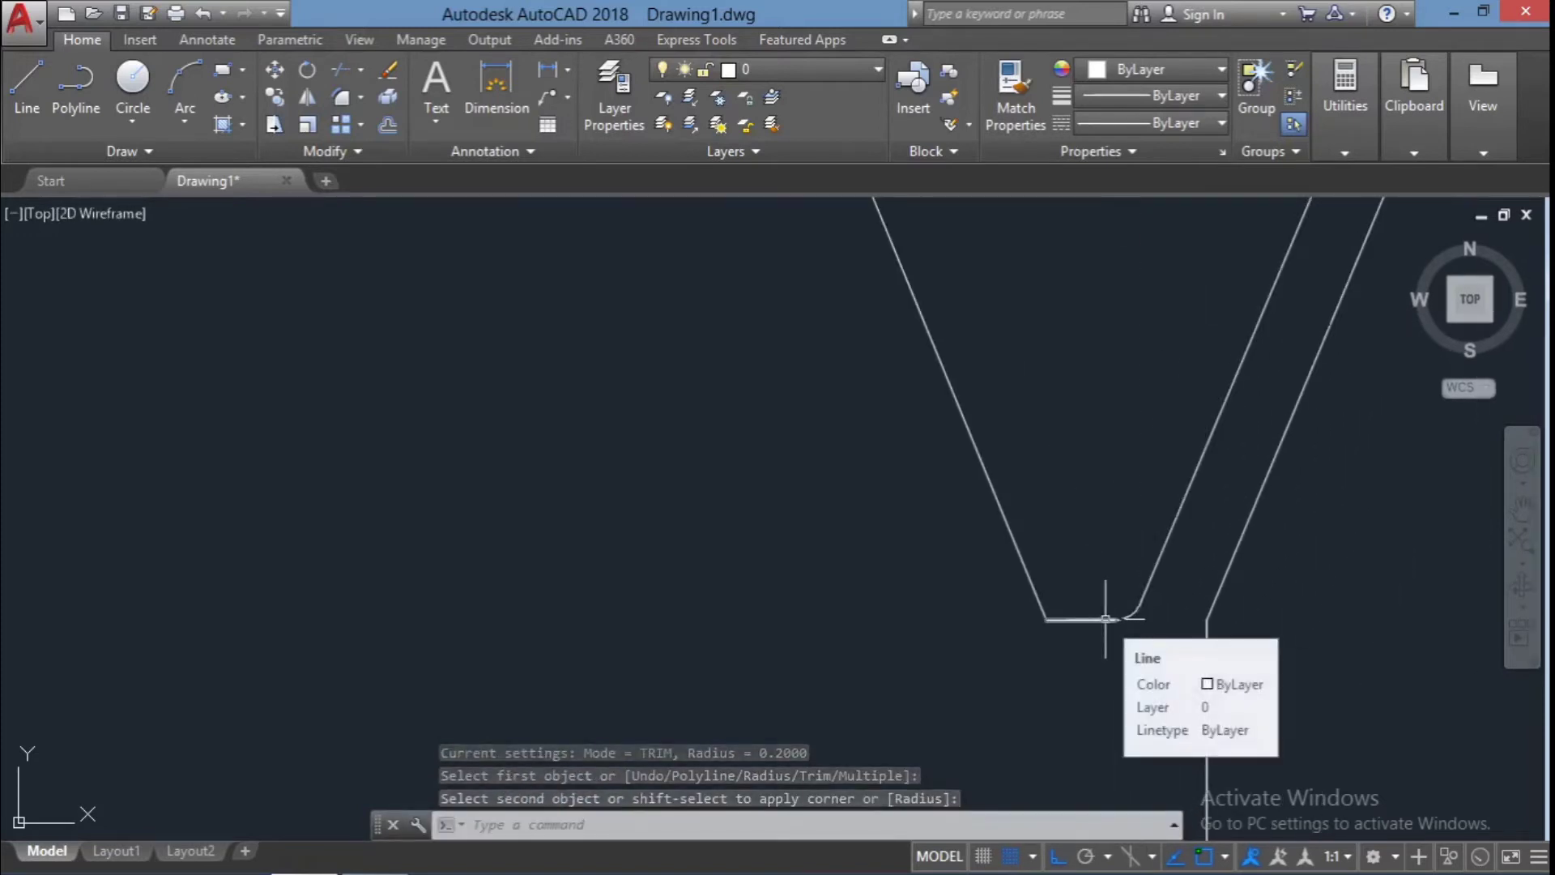
pyautogui.press('Return')
pyautogui.click(1040, 603)
pyautogui.click(1078, 619)
pyautogui.scroll(-3, 993, 618)
pyautogui.press('Return')
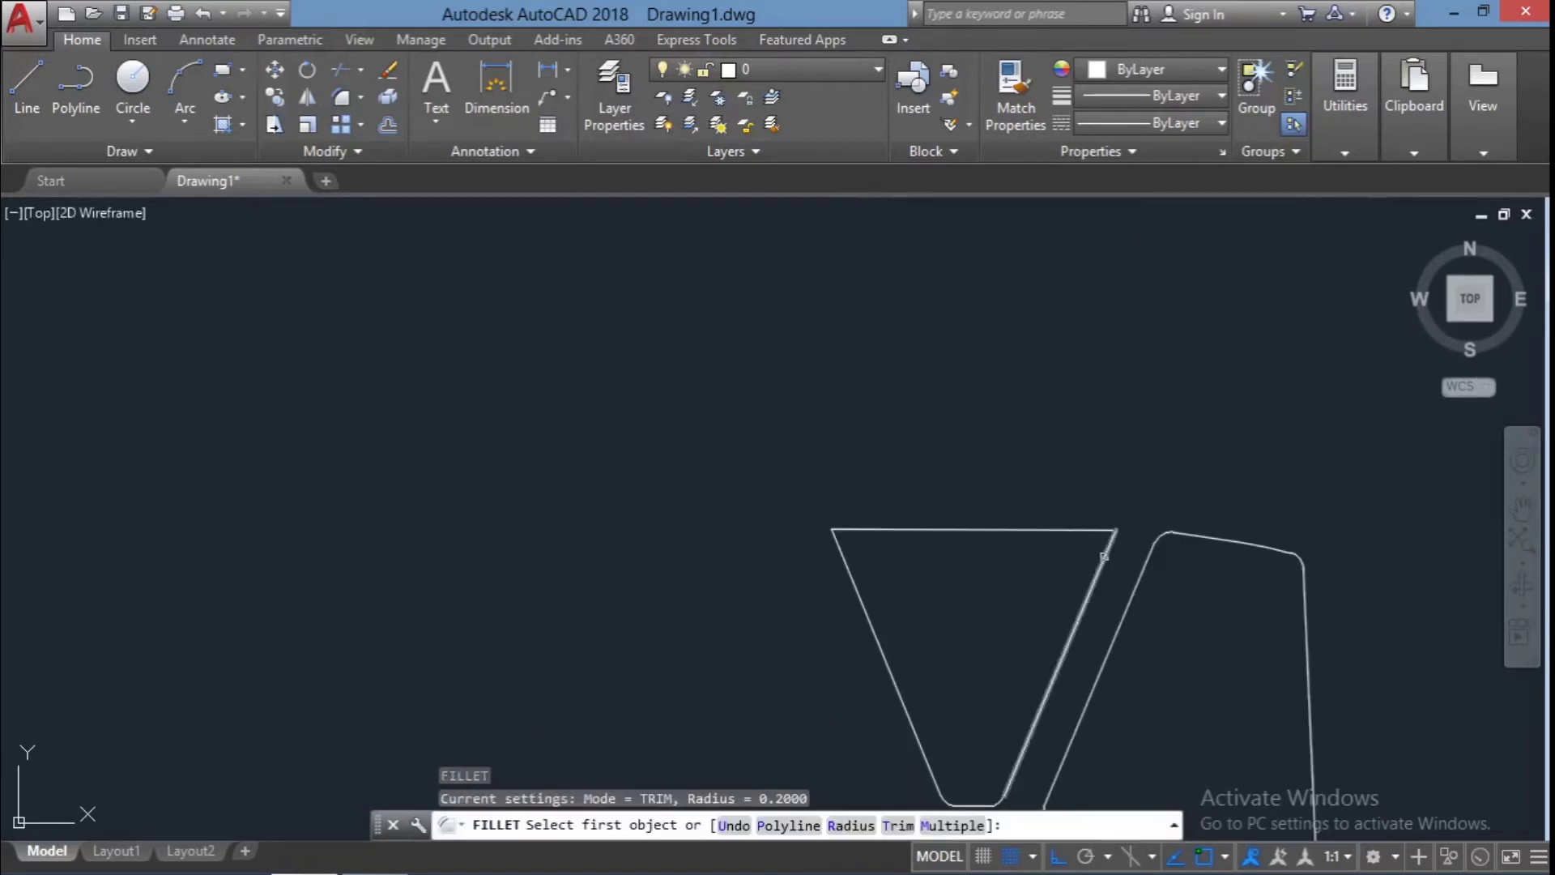
pyautogui.click(851, 558)
pyautogui.scroll(-3, 802, 405)
pyautogui.click(770, 451)
# Exit the fillet command and clear the leftover pan and selection
pyautogui.press('Escape')
pyautogui.press('Escape')
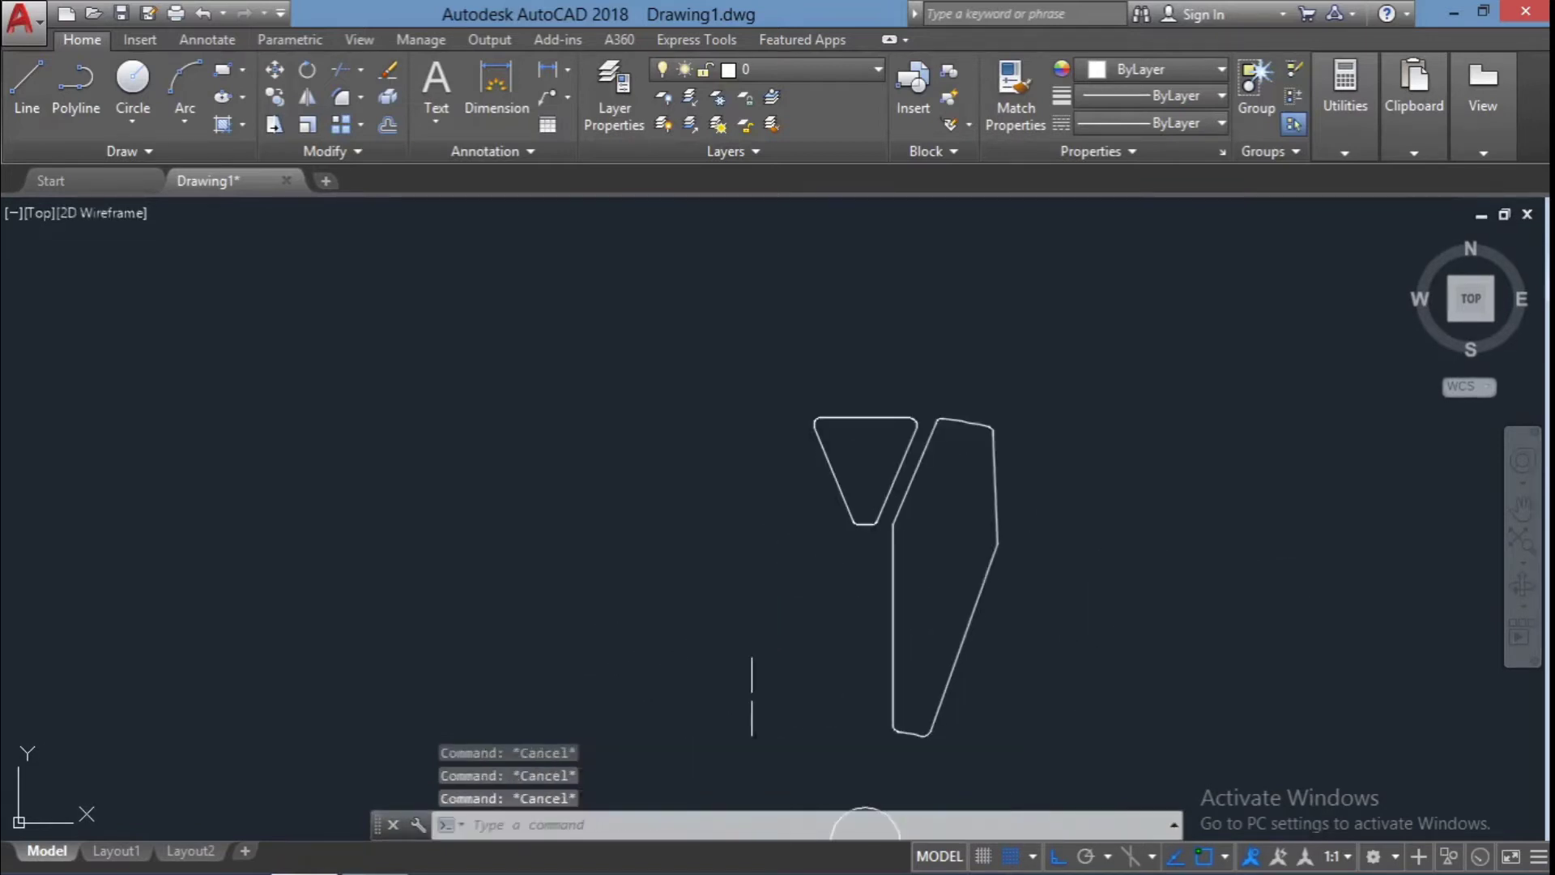
pyautogui.write('p')
pyautogui.press('Return')
pyautogui.press('Escape')
pyautogui.press('Escape')
pyautogui.scroll(3, 688, 567)
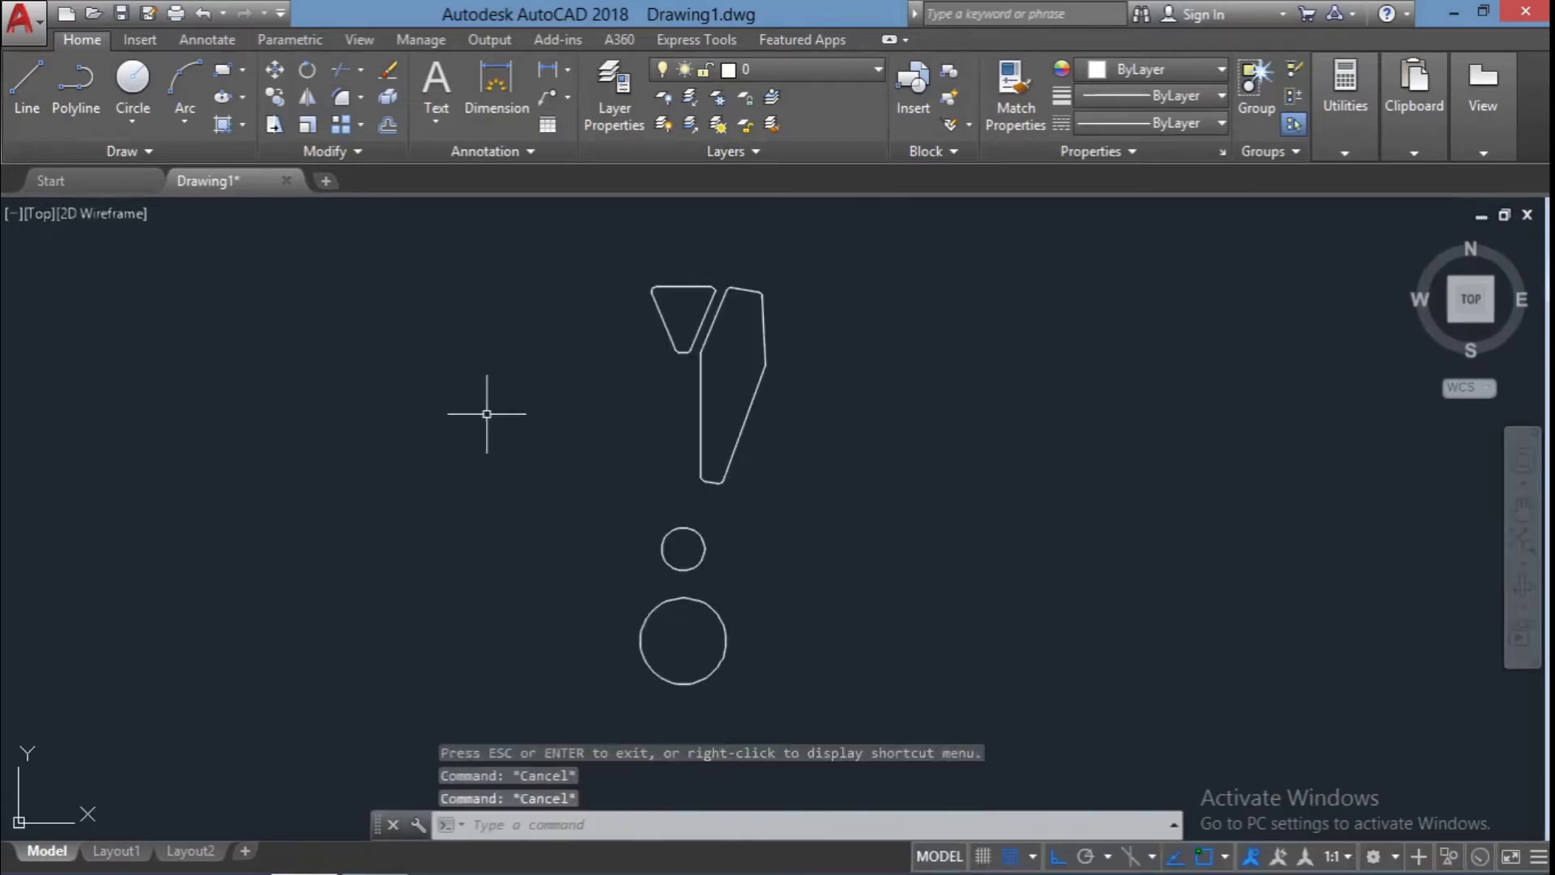
# Dismiss the Boundary dialog and draw a short horizontal line right of the circles
pyautogui.write('BO')
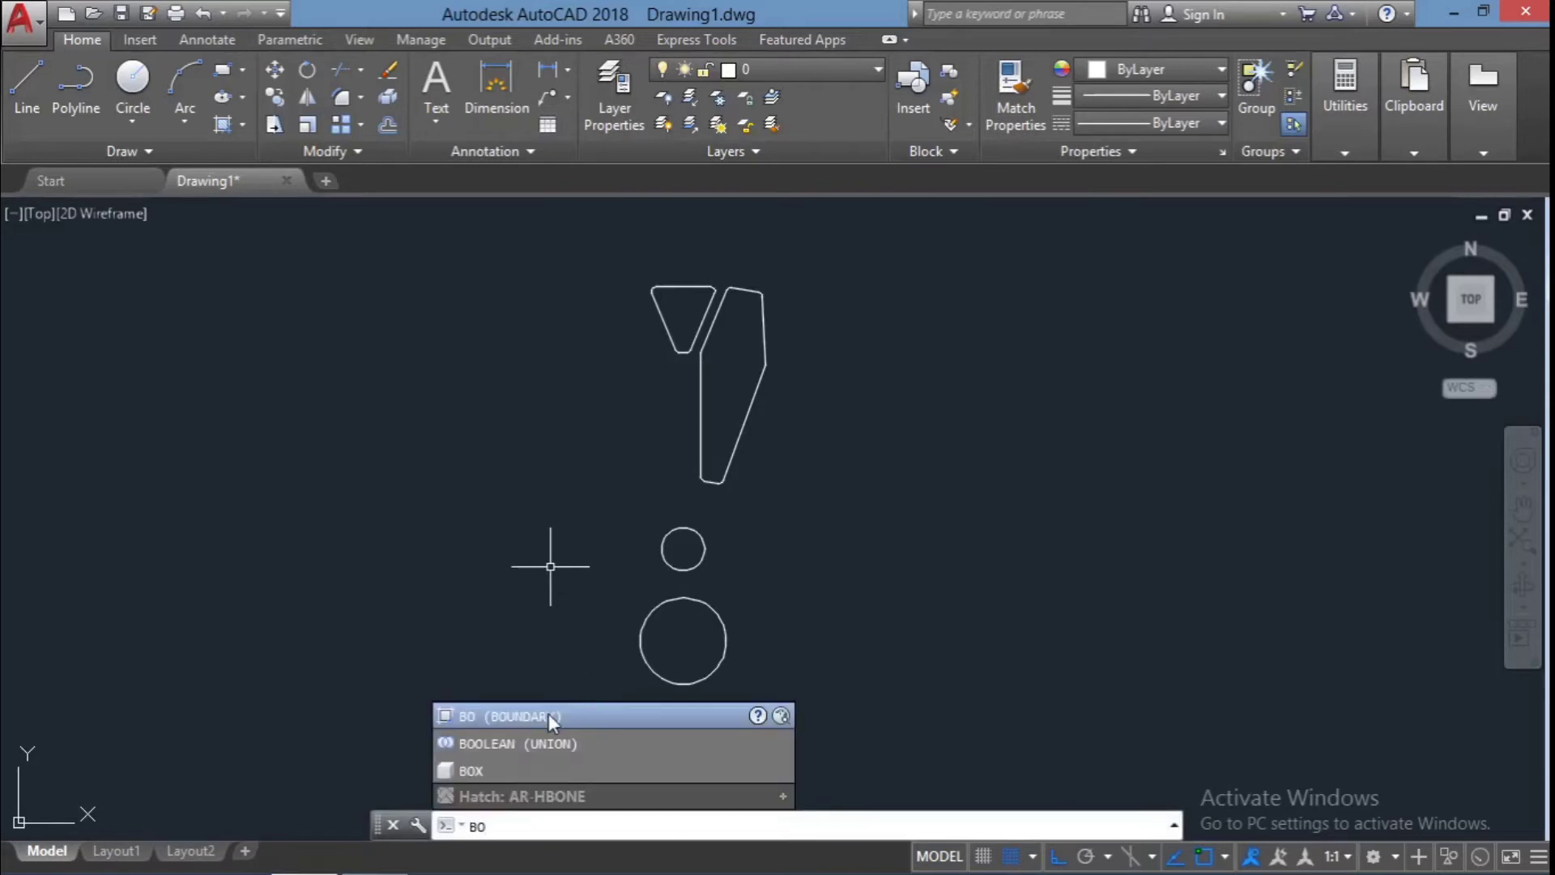
pyautogui.click(547, 716)
pyautogui.press('Escape')
pyautogui.press('Escape')
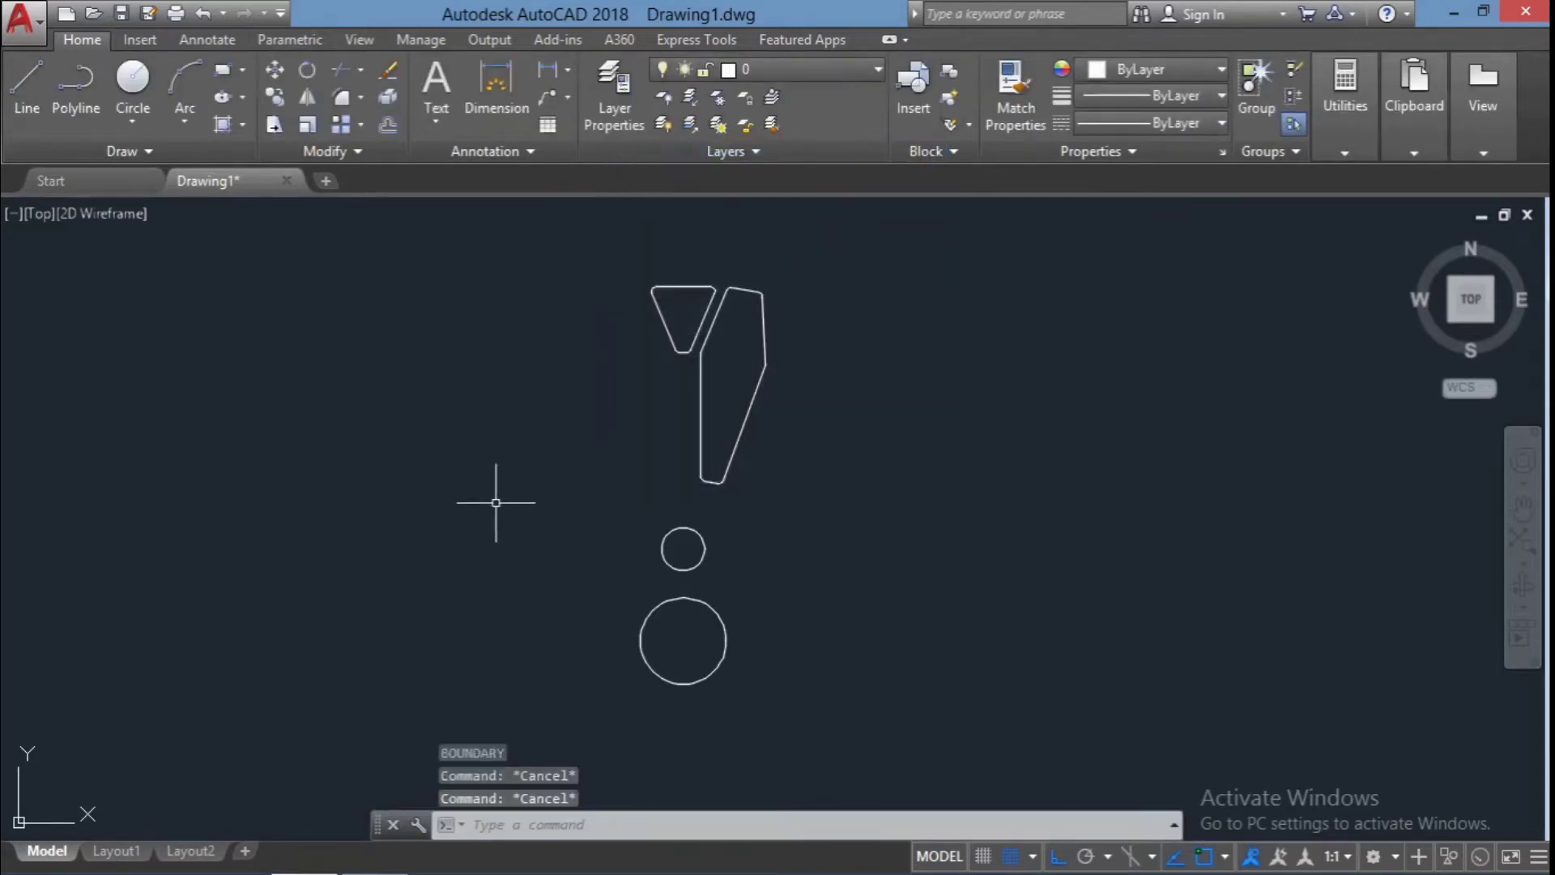
pyautogui.scroll(-2, 496, 504)
pyautogui.write('L')
pyautogui.press('Return')
pyautogui.click(853, 589)
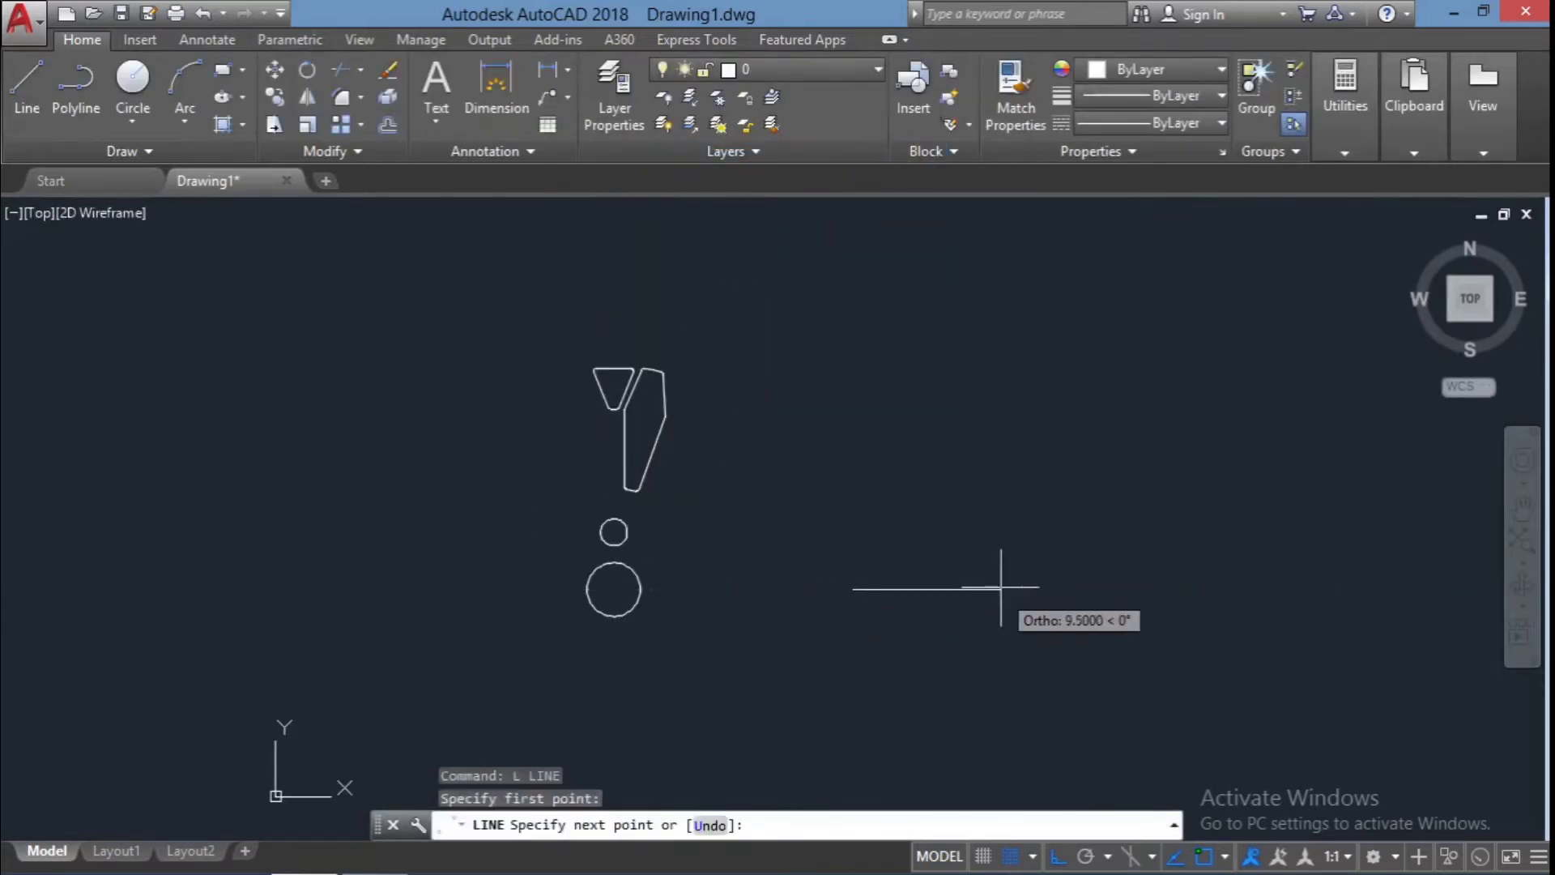
pyautogui.click(1054, 589)
pyautogui.press('Escape')
# Draw a long horizontal line rightward from the spoke's top
pyautogui.write('L')
pyautogui.press('Return')
pyautogui.scroll(2, 631, 366)
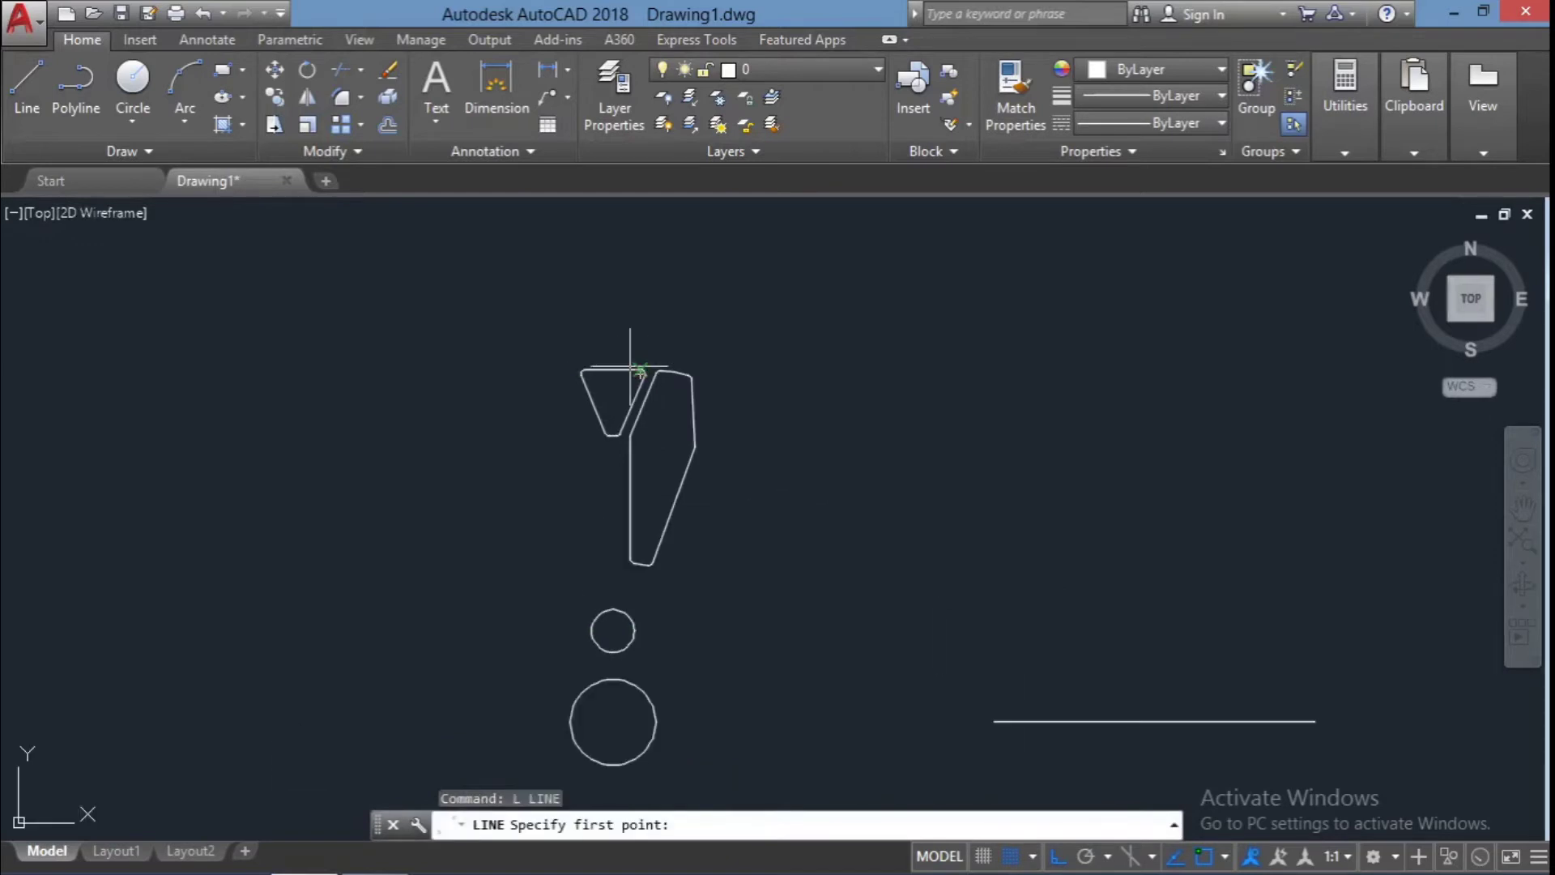
pyautogui.click(640, 354)
pyautogui.click(1325, 354)
pyautogui.press('Escape')
# Draw a long horizontal line just above the small circle
pyautogui.write('L')
pyautogui.press('Return')
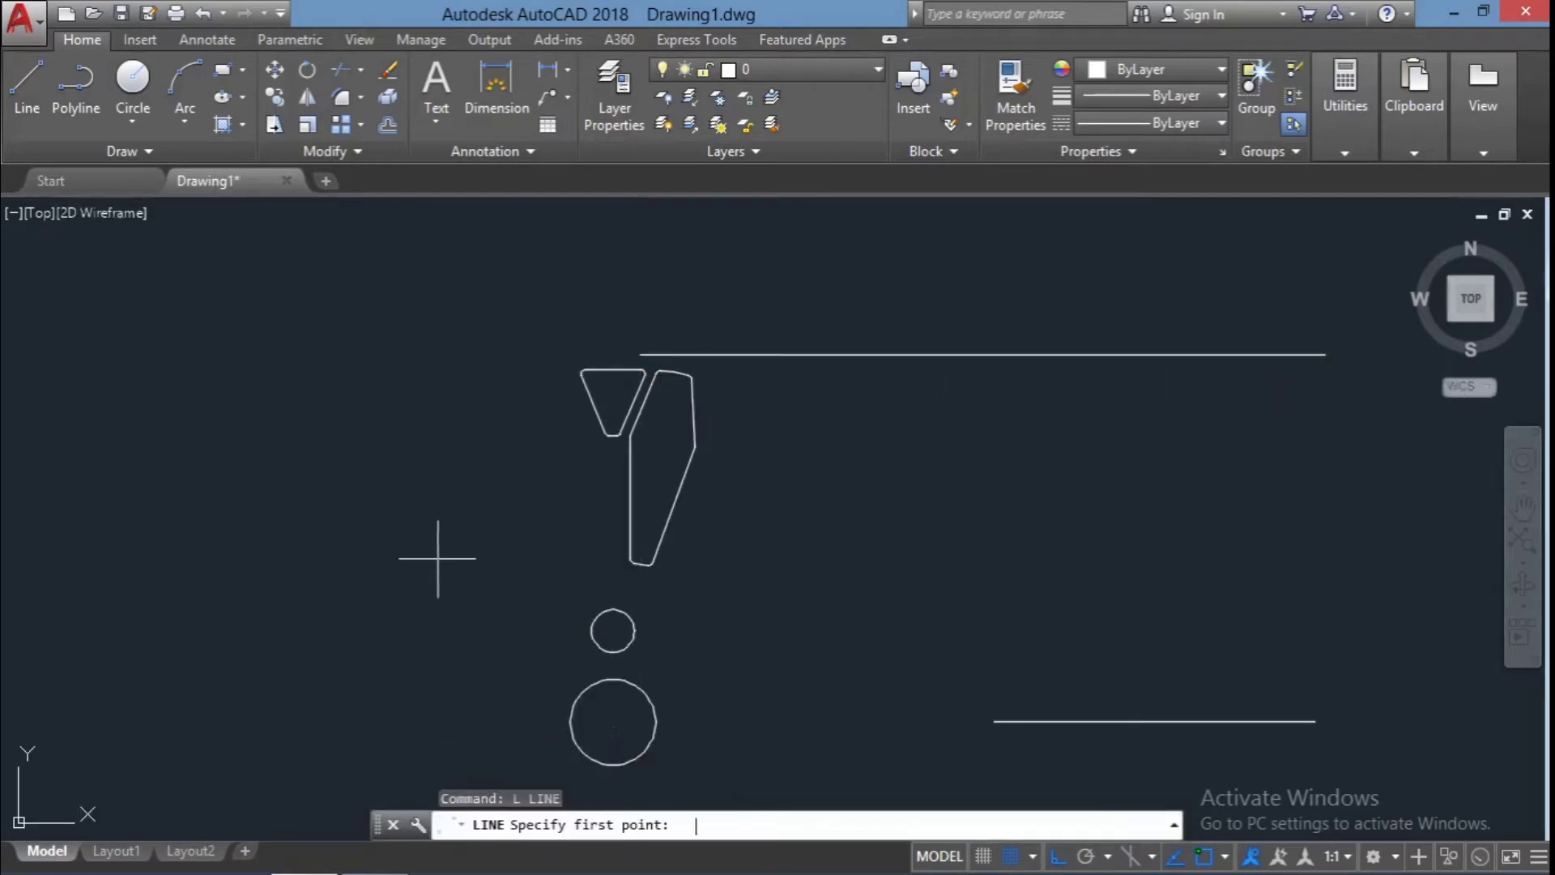
pyautogui.press('Escape')
pyautogui.write('l')
pyautogui.press('Return')
pyautogui.click(613, 590)
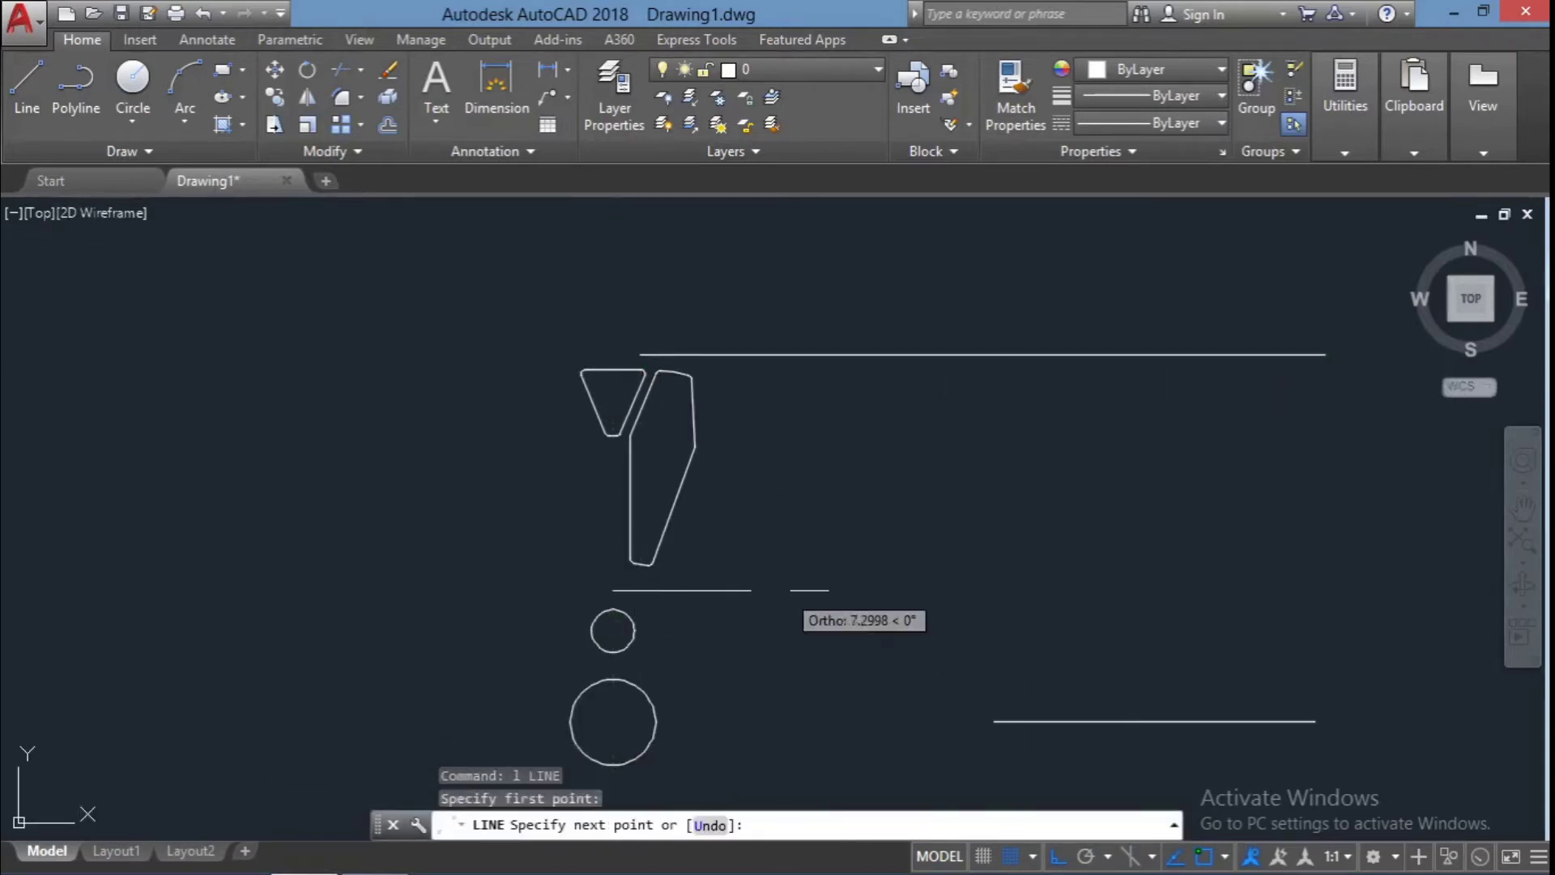
pyautogui.click(1357, 590)
pyautogui.press('Escape')
pyautogui.press('Escape')
pyautogui.press('Escape')
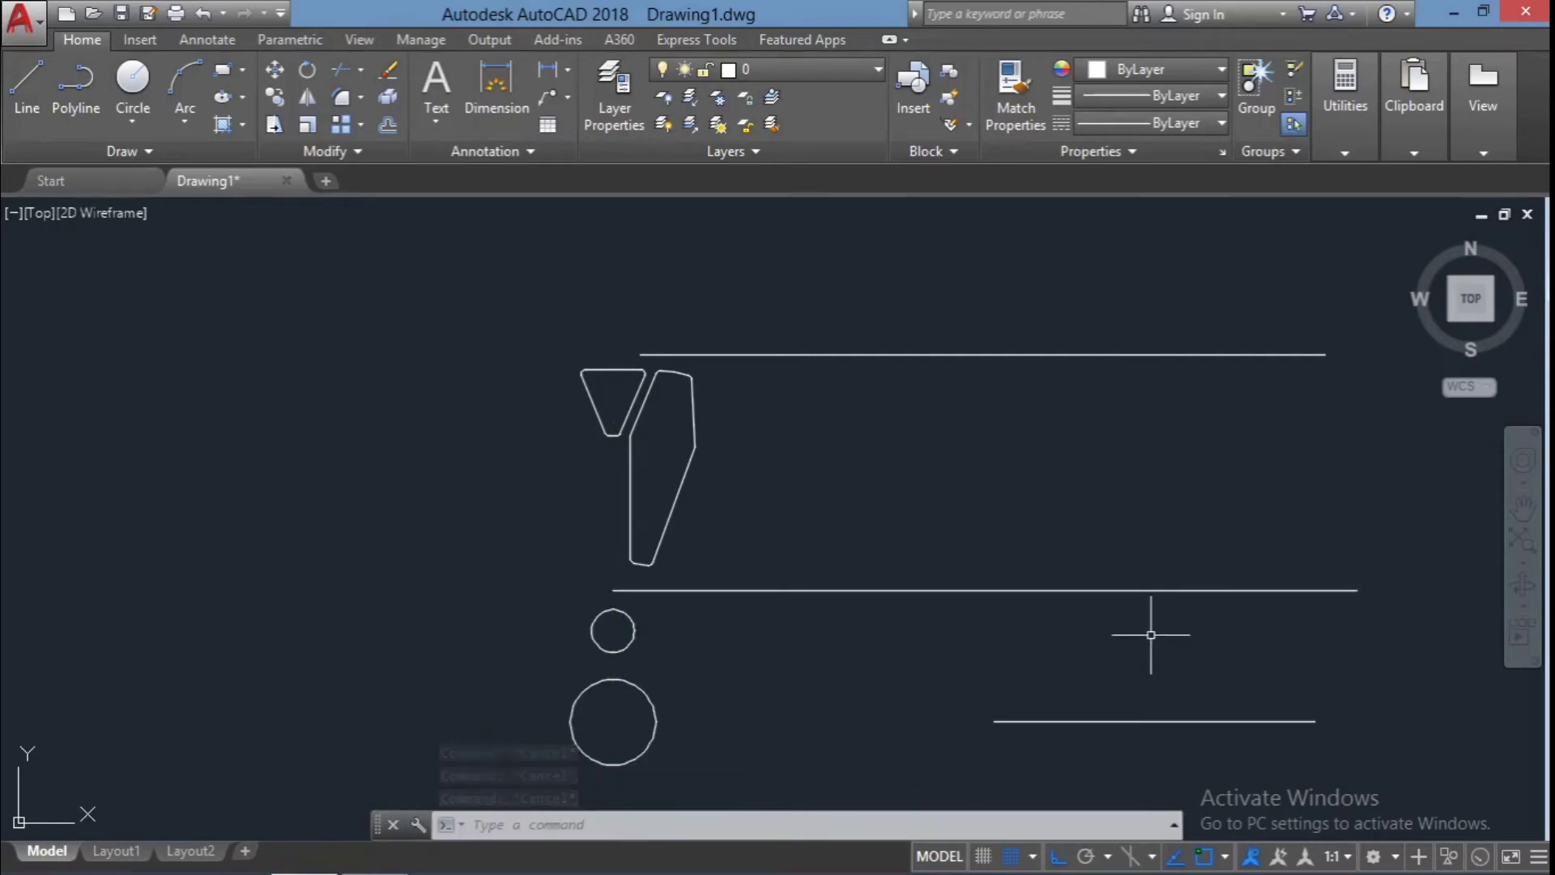
# Draw another long horizontal line from the spoke's top corner, above the previous one
pyautogui.write('L')
pyautogui.press('Return')
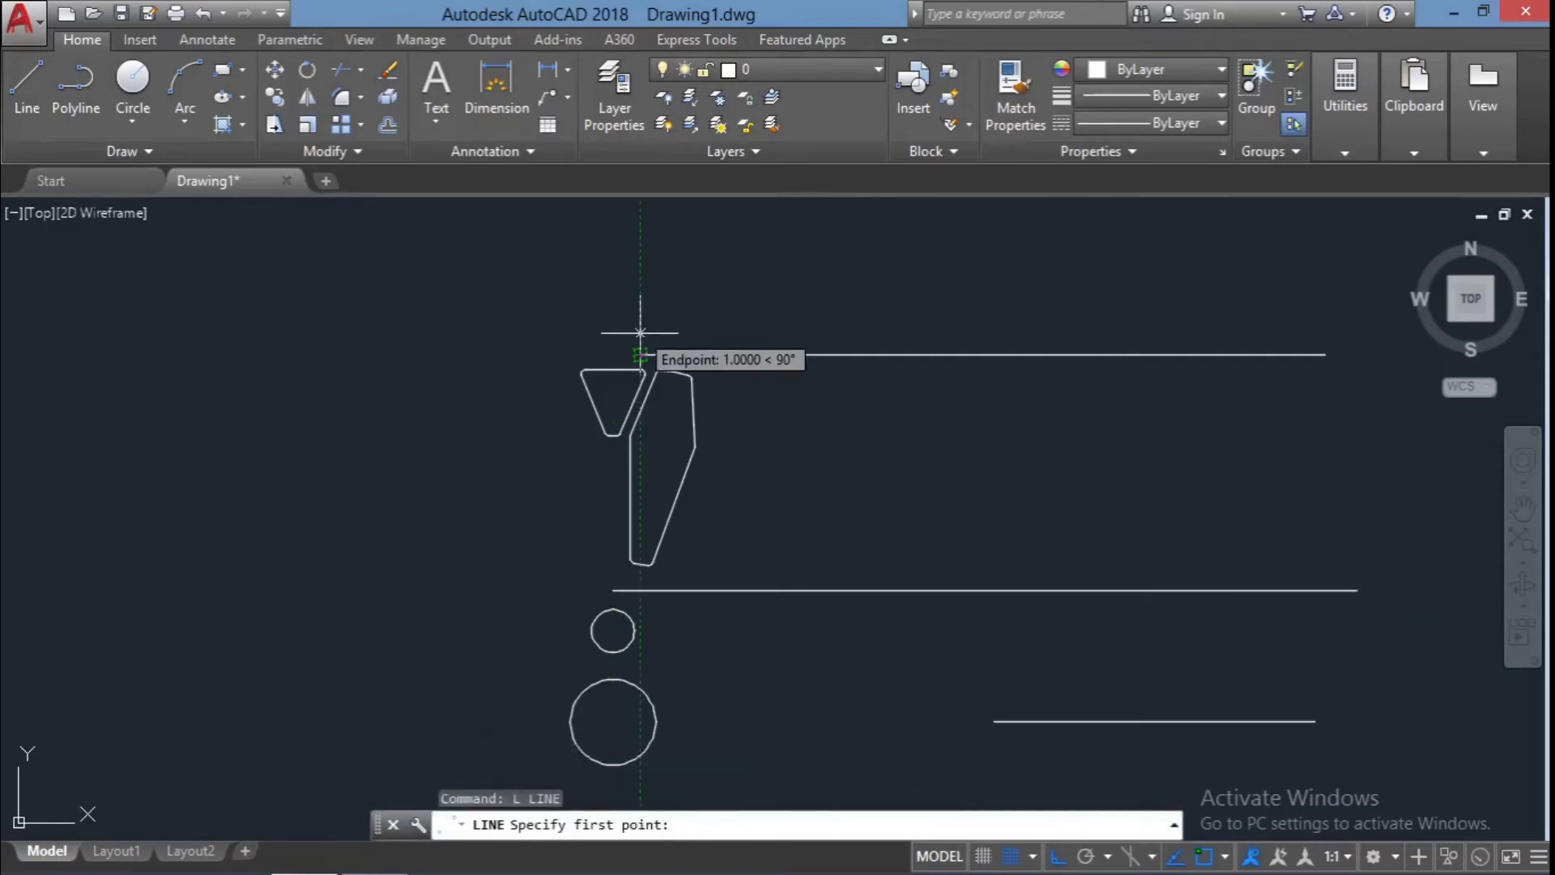
pyautogui.click(640, 332)
pyautogui.click(1325, 332)
pyautogui.press('Escape')
pyautogui.press('Escape')
pyautogui.press('Escape')
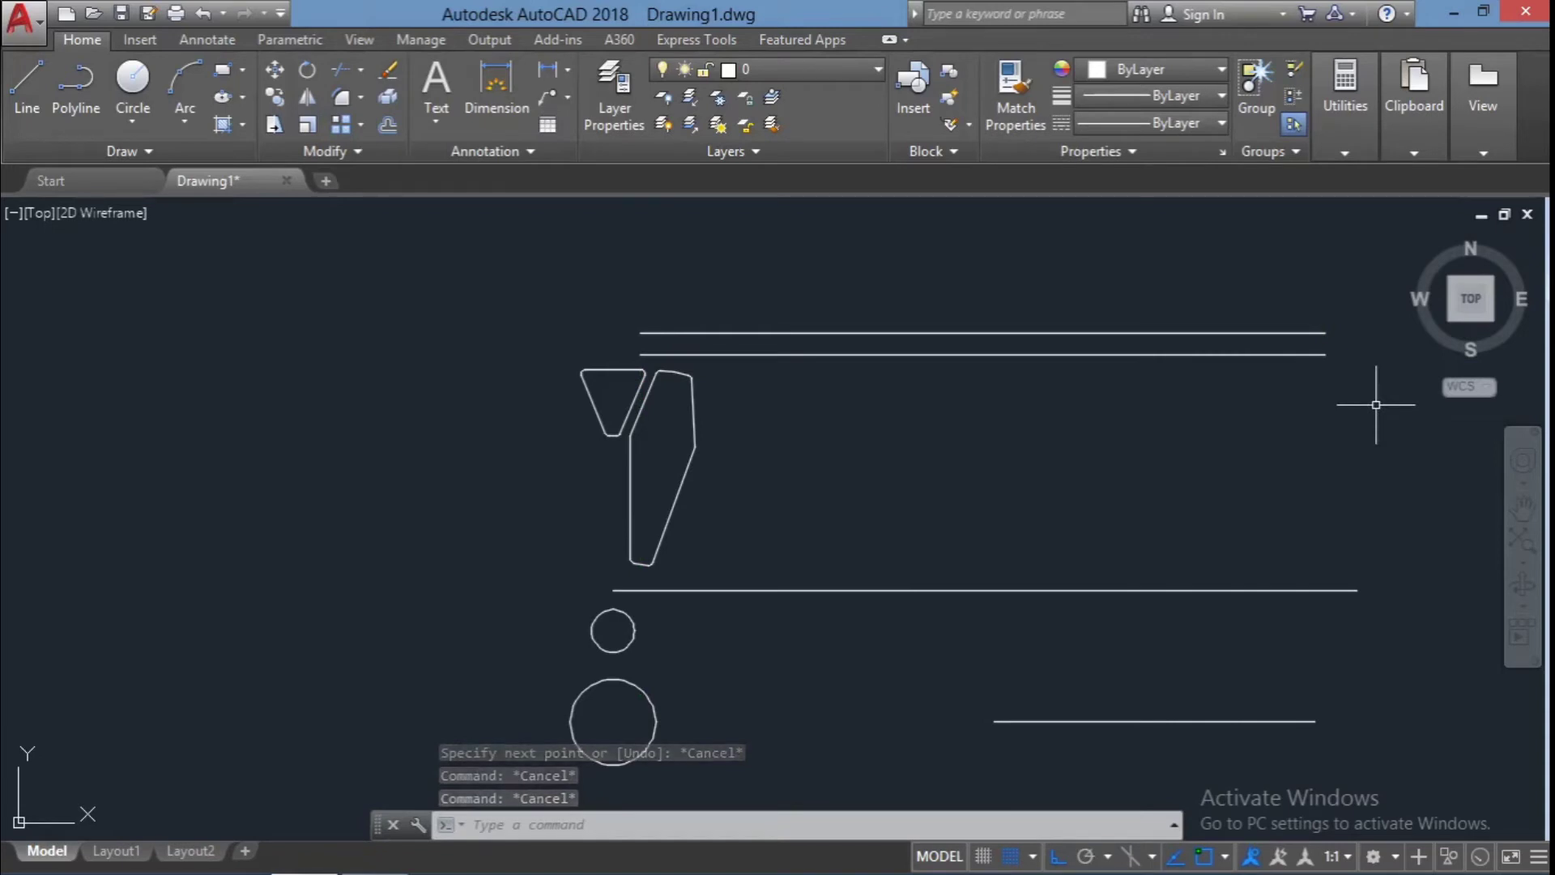
pyautogui.moveTo(1309, 435); pyautogui.dragTo(1241, 376, button='middle')
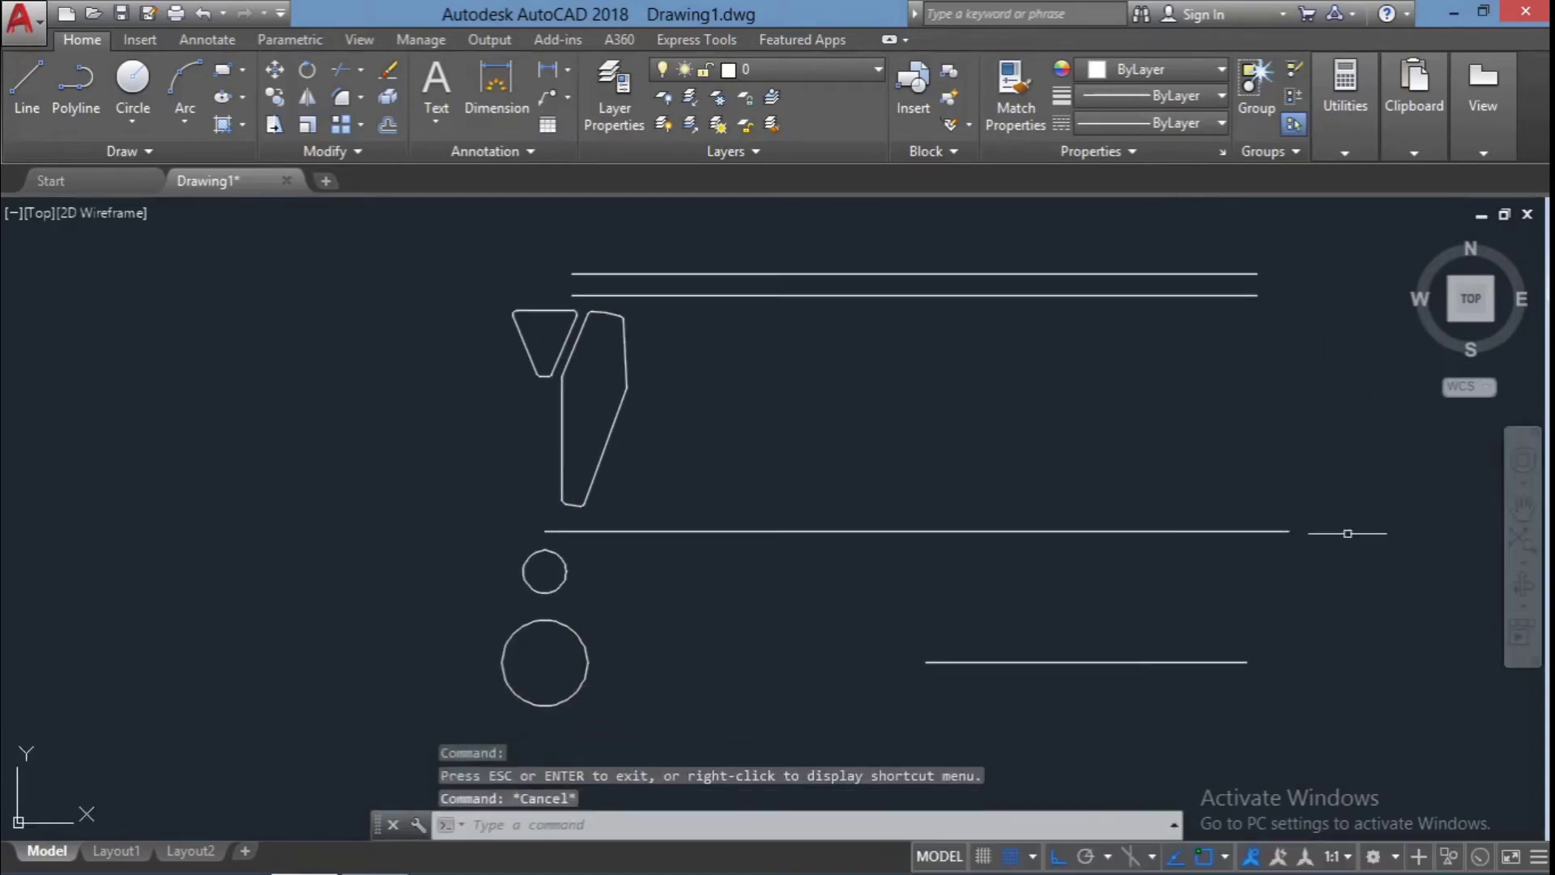
pyautogui.write('L')
pyautogui.press('Return')
# Draw a vertical line up from the lower line and trim it at the middle line
pyautogui.click(1203, 662)
pyautogui.click(1199, 503)
pyautogui.press('Escape')
pyautogui.press('Escape')
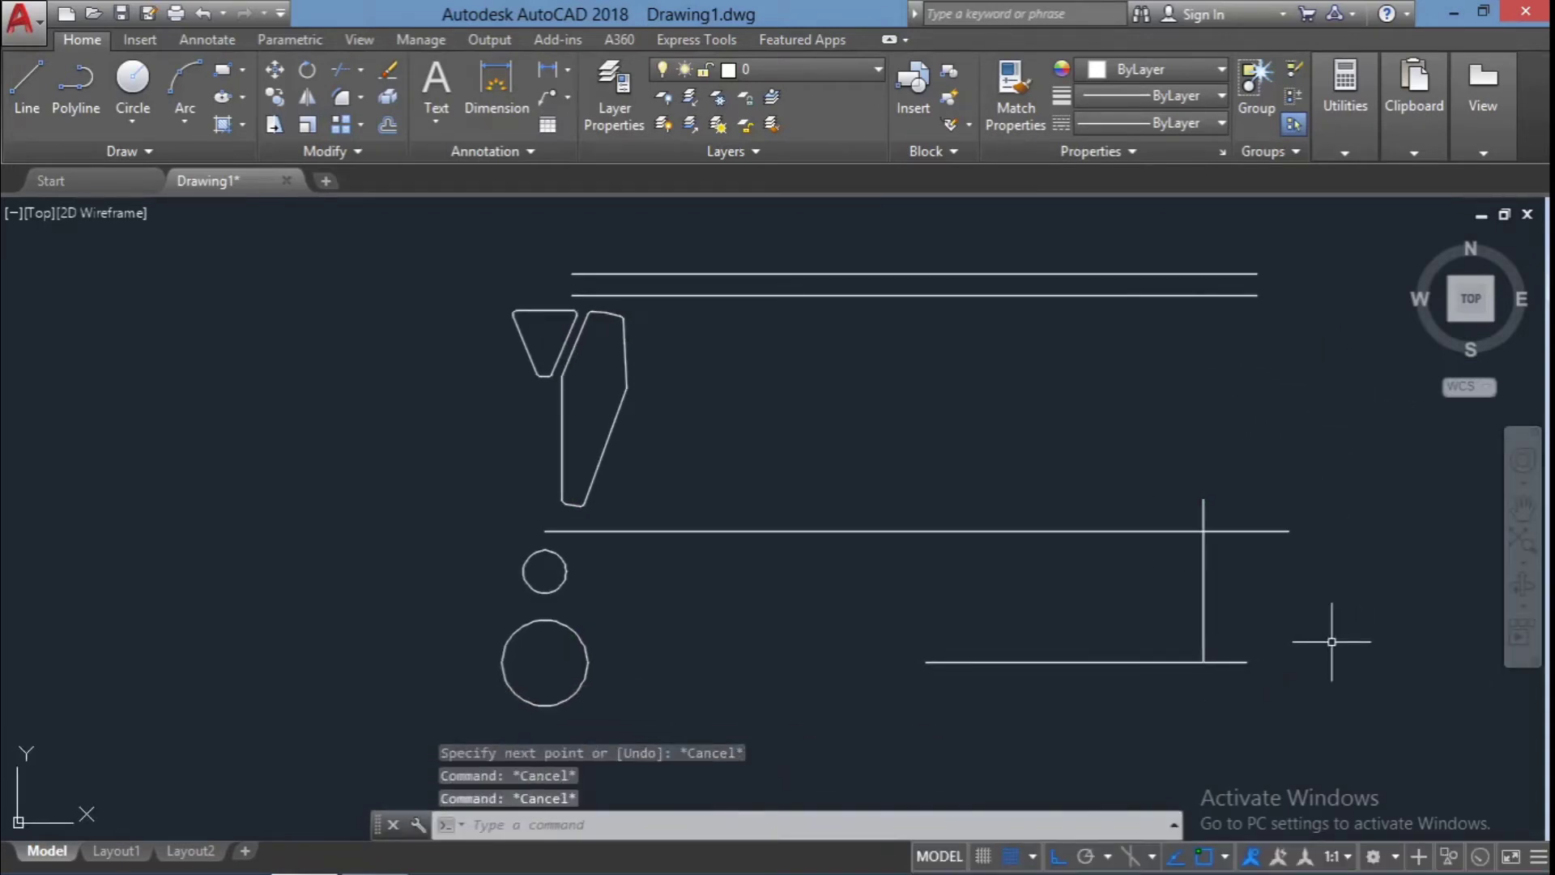
pyautogui.write('tr')
pyautogui.press('Return')
pyautogui.press('Return')
pyautogui.click(1207, 512)
pyautogui.press('Return')
# With Ortho off, draw a short slanted segment up from the vertical's junction
pyautogui.write('l')
pyautogui.press('Return')
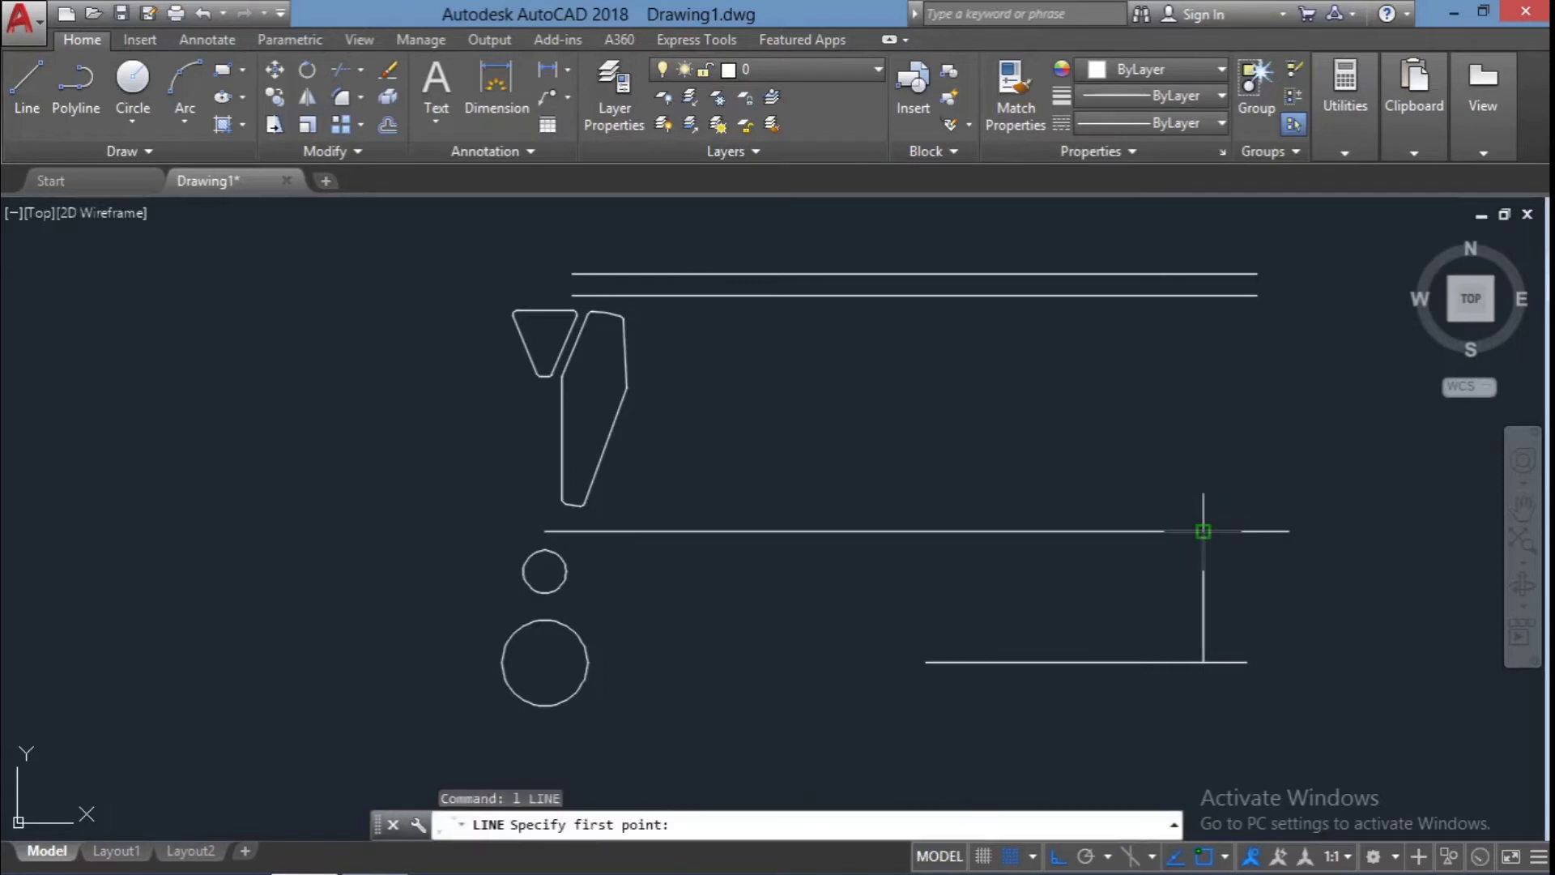
pyautogui.press('F8')
pyautogui.click(1225, 530)
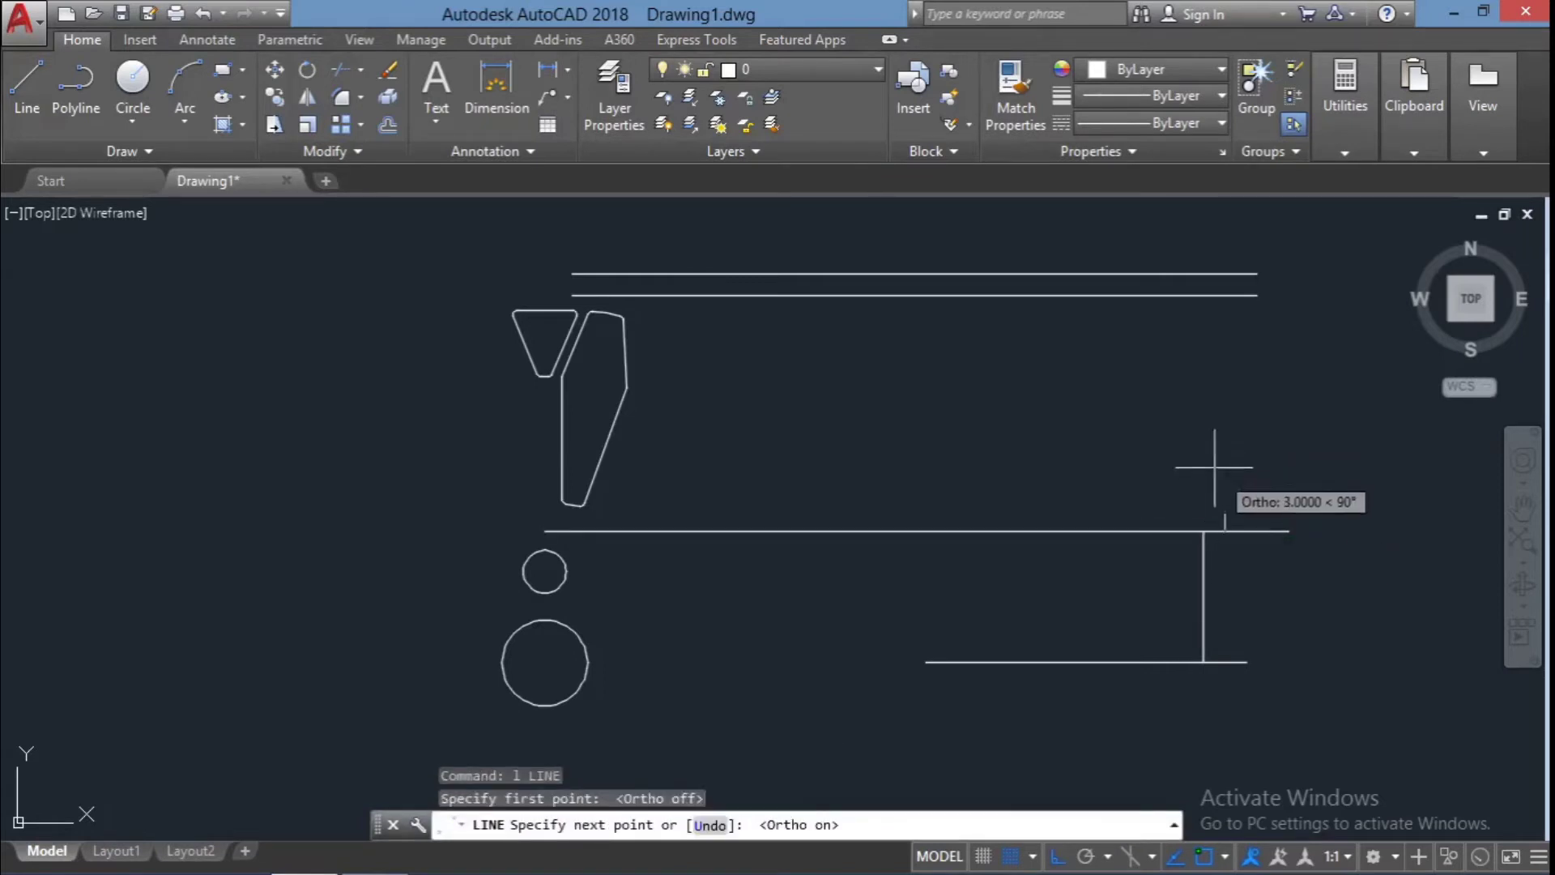
pyautogui.click(1235, 500)
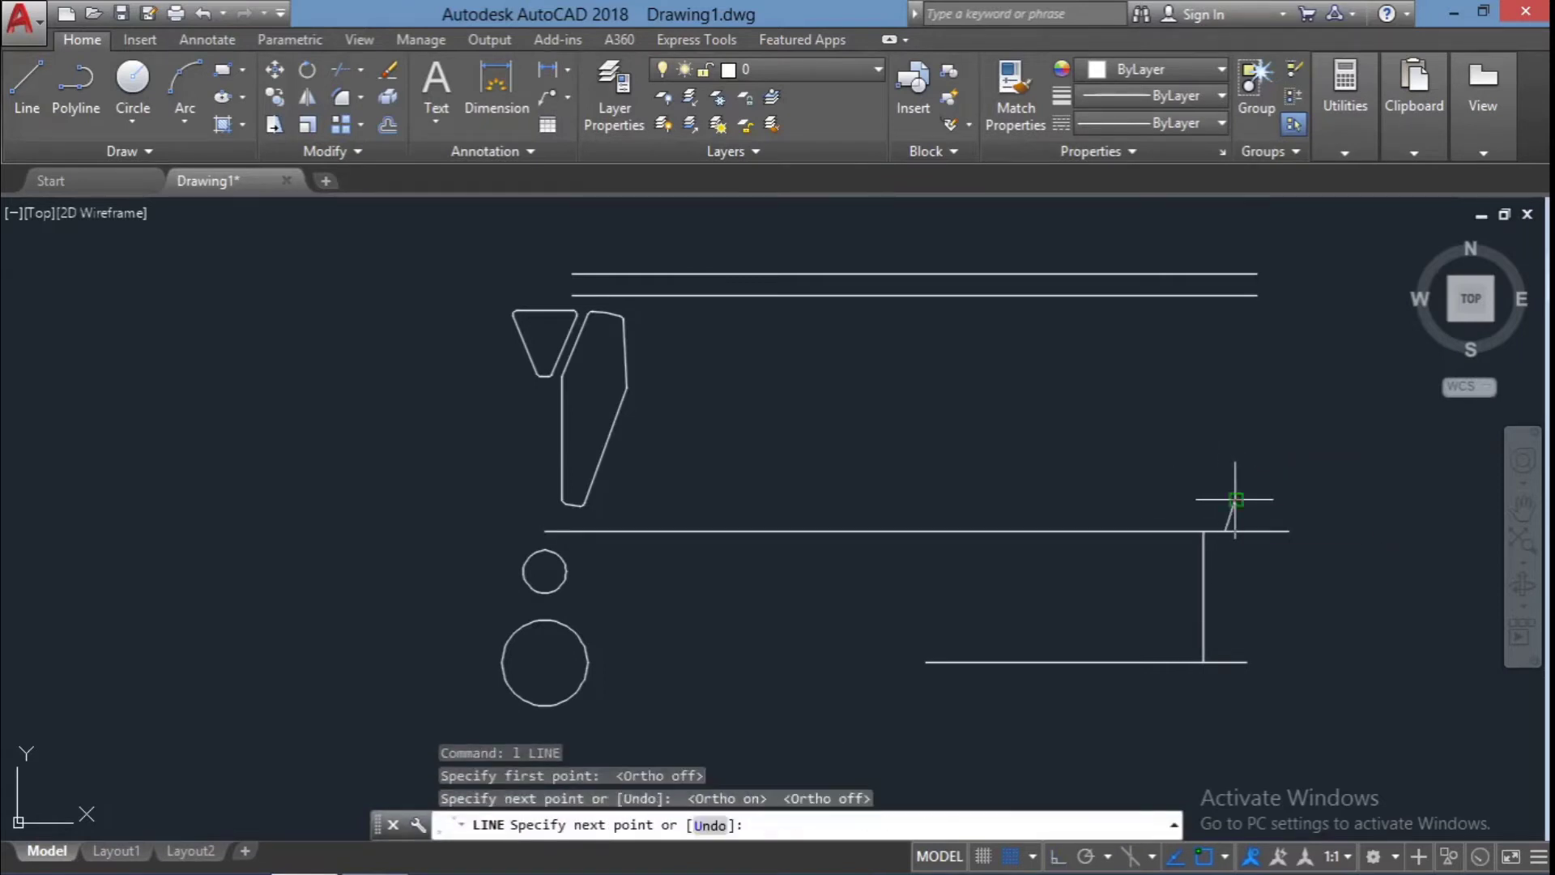
pyautogui.press('Escape')
pyautogui.press('Escape')
pyautogui.press('Escape')
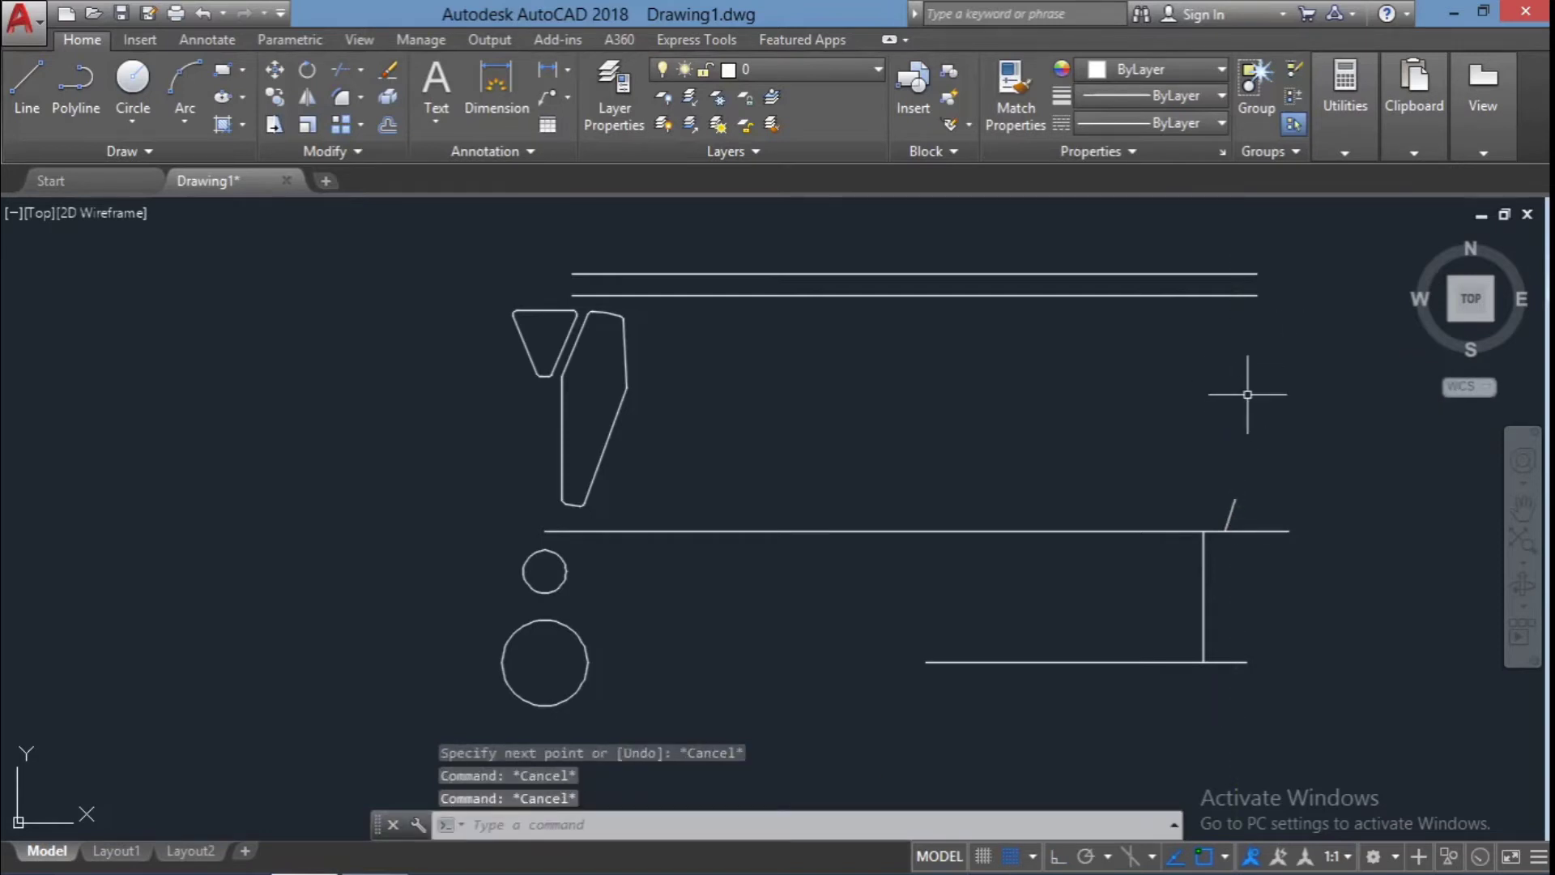
# Draw a 0.5-long segment from the top line's right end
pyautogui.write('l')
pyautogui.press('Return')
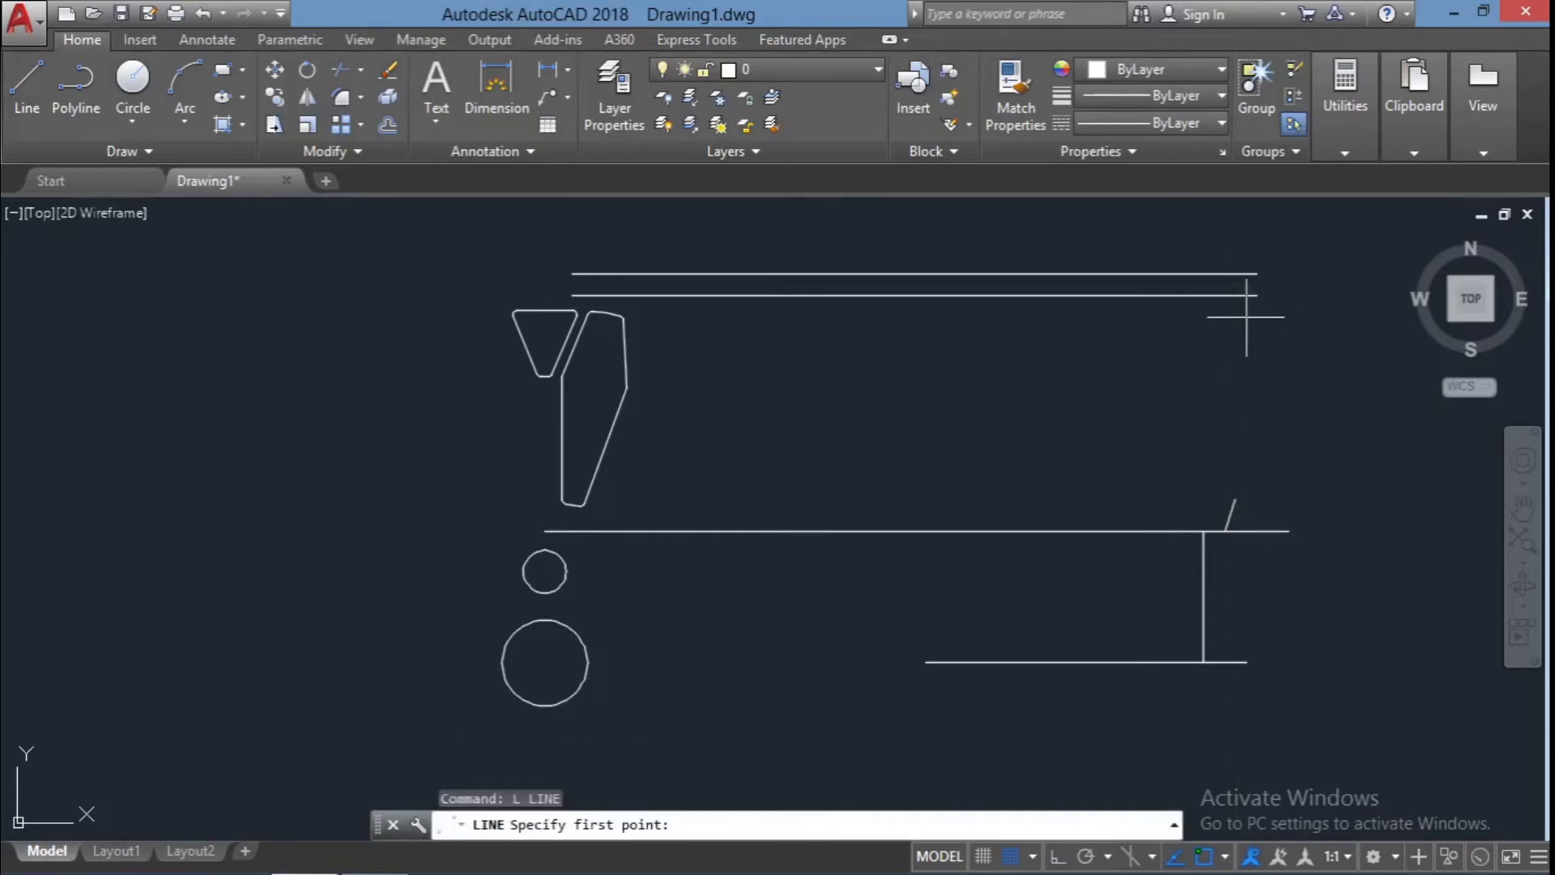
pyautogui.click(1236, 294)
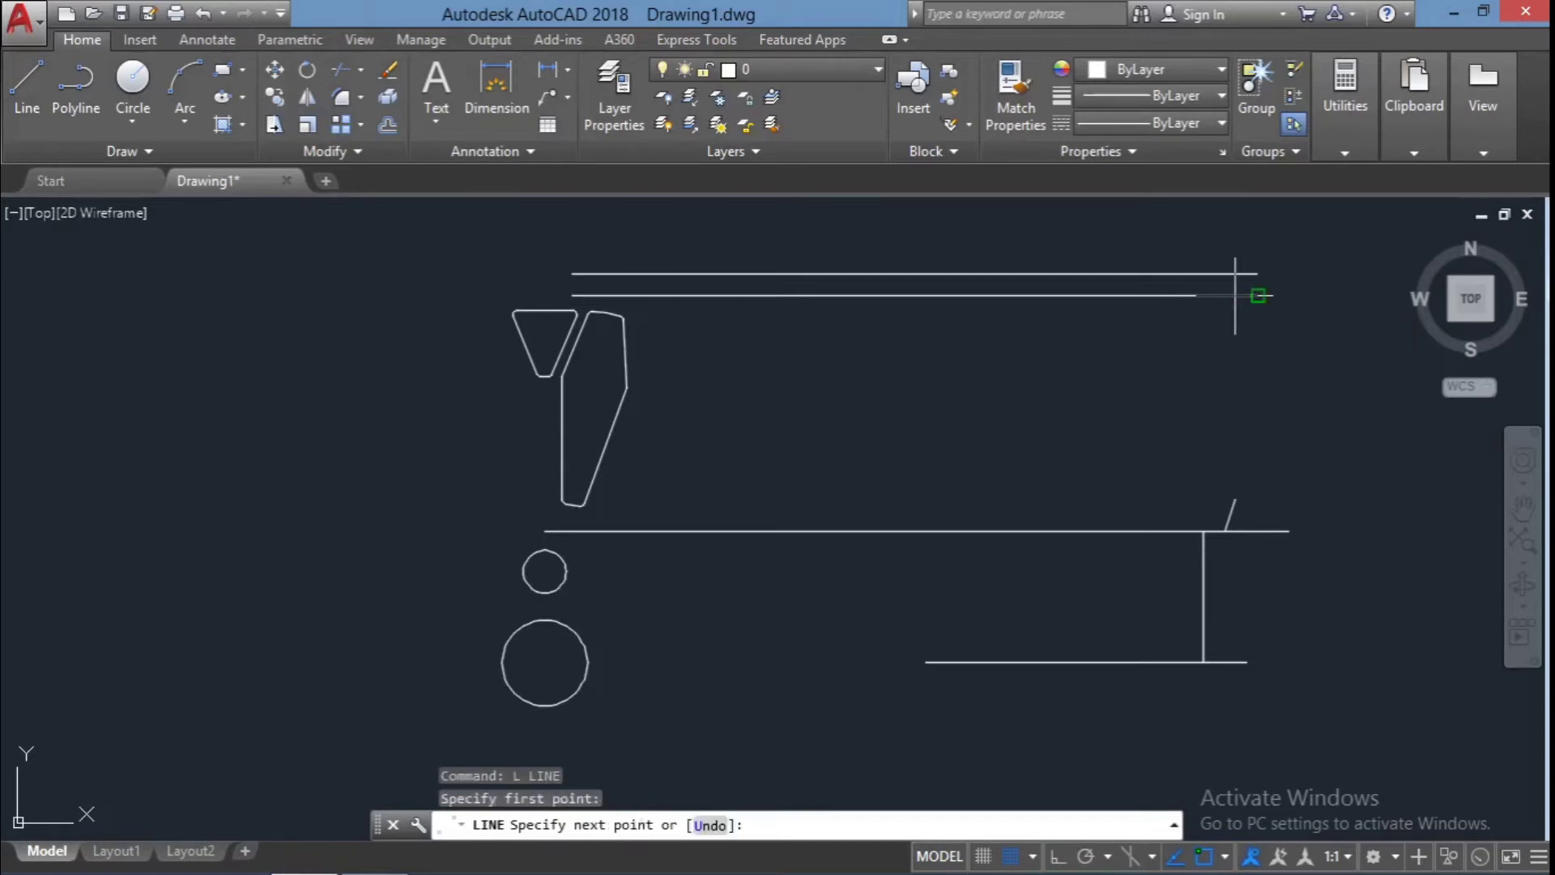
pyautogui.write('0.5')
pyautogui.press('Return')
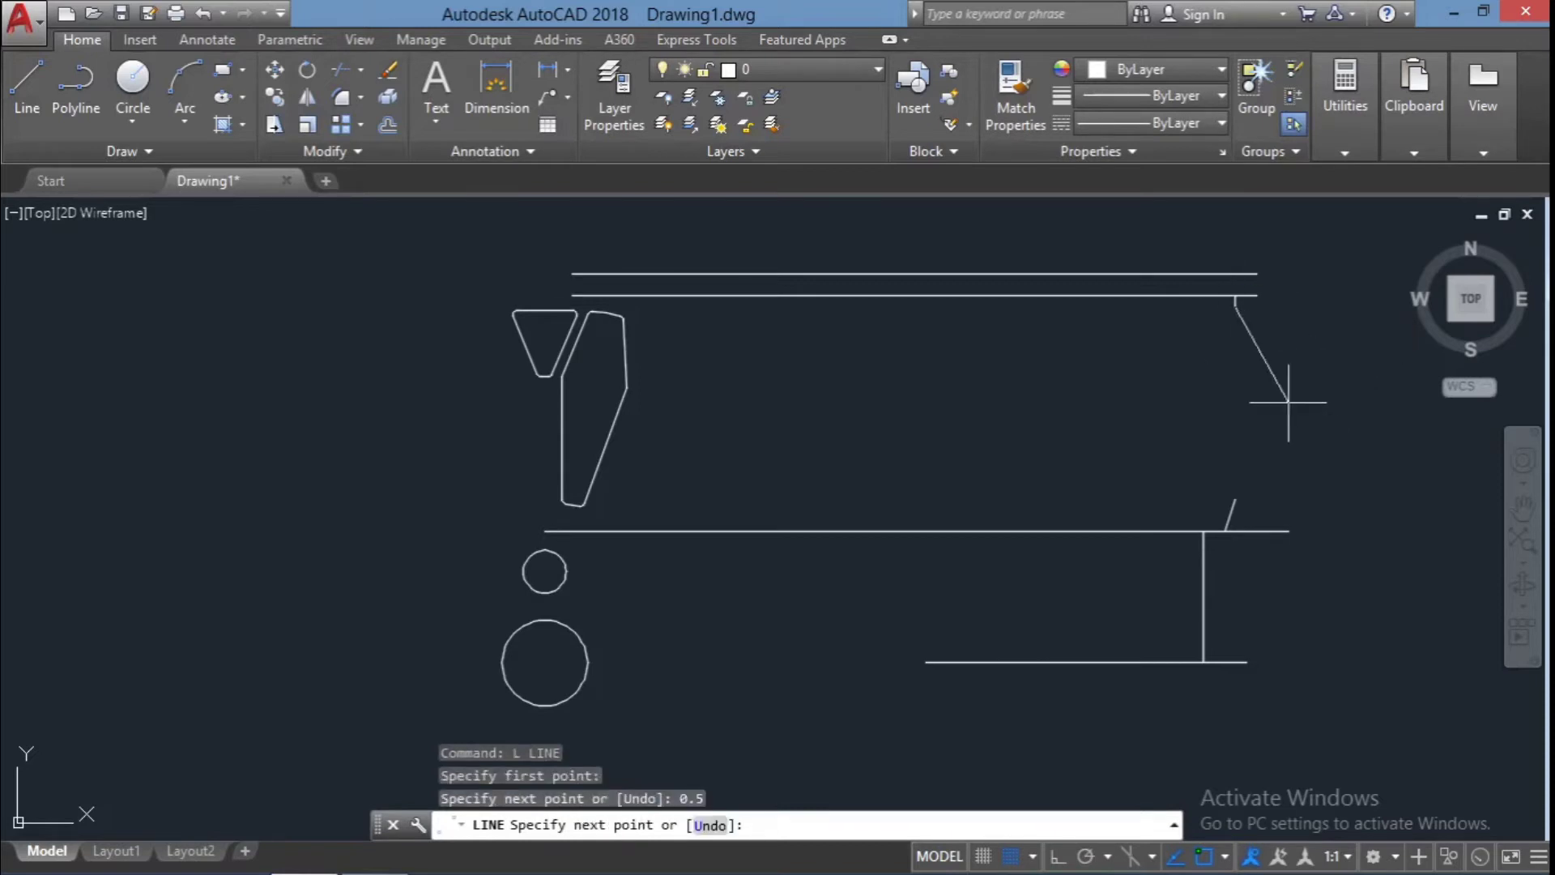
pyautogui.press('Escape')
# Draw a 3-point arc from the top-right end down past the long horizontal line
pyautogui.click(185, 81)
pyautogui.click(1235, 296)
pyautogui.click(1234, 501)
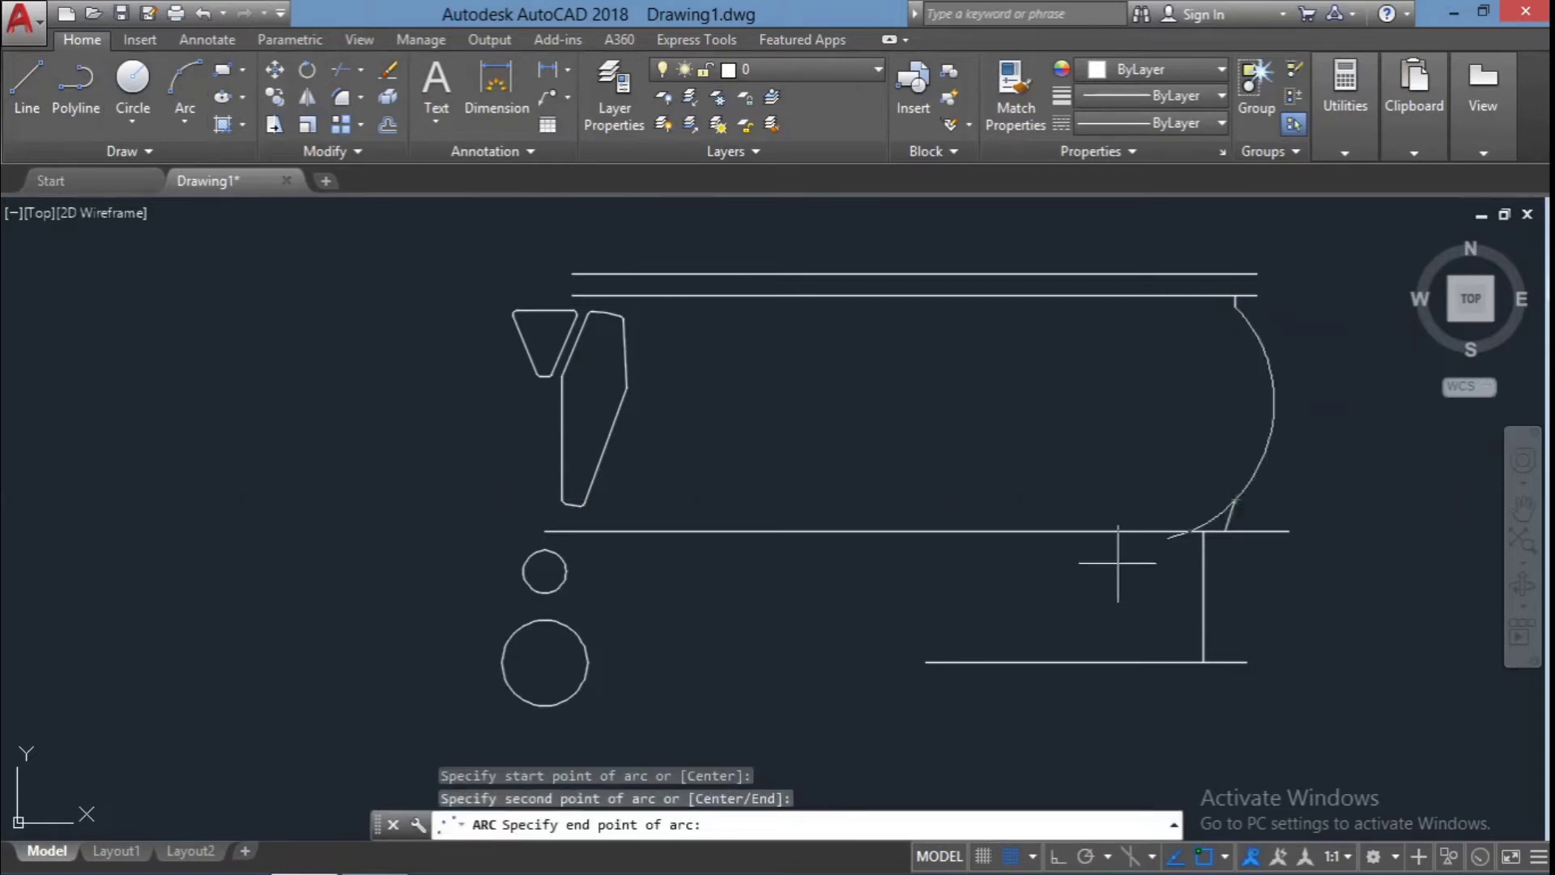
pyautogui.click(1128, 703)
pyautogui.press('Escape')
pyautogui.press('Escape')
# Trim the arc's lower end below the long horizontal line
pyautogui.write('tr')
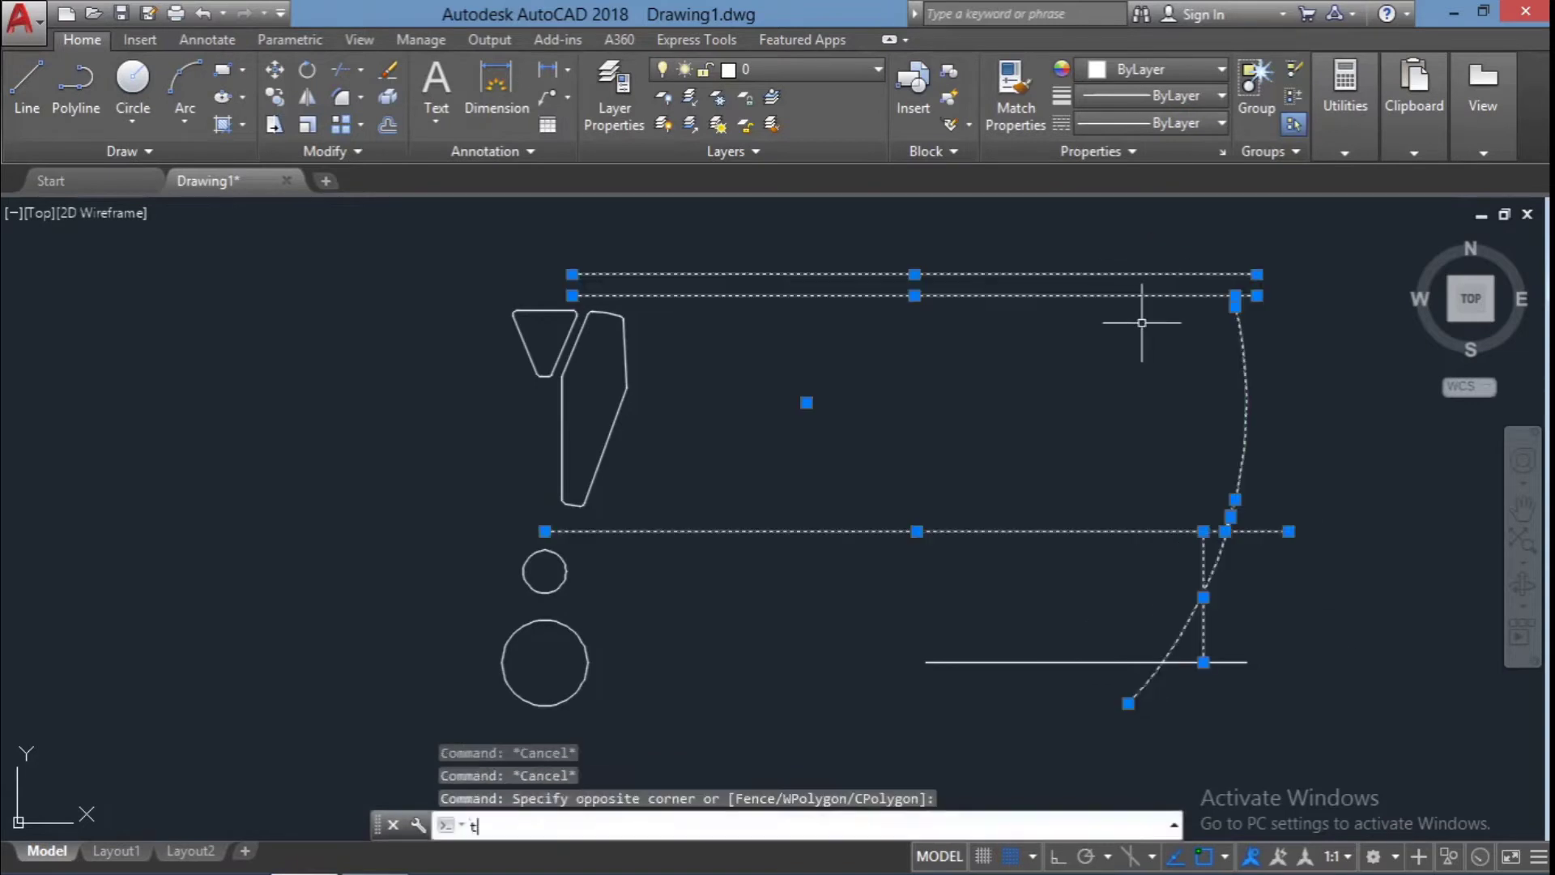
pyautogui.press('Return')
pyautogui.scroll(3, 1250, 590)
pyautogui.click(1273, 479)
pyautogui.click(1281, 461)
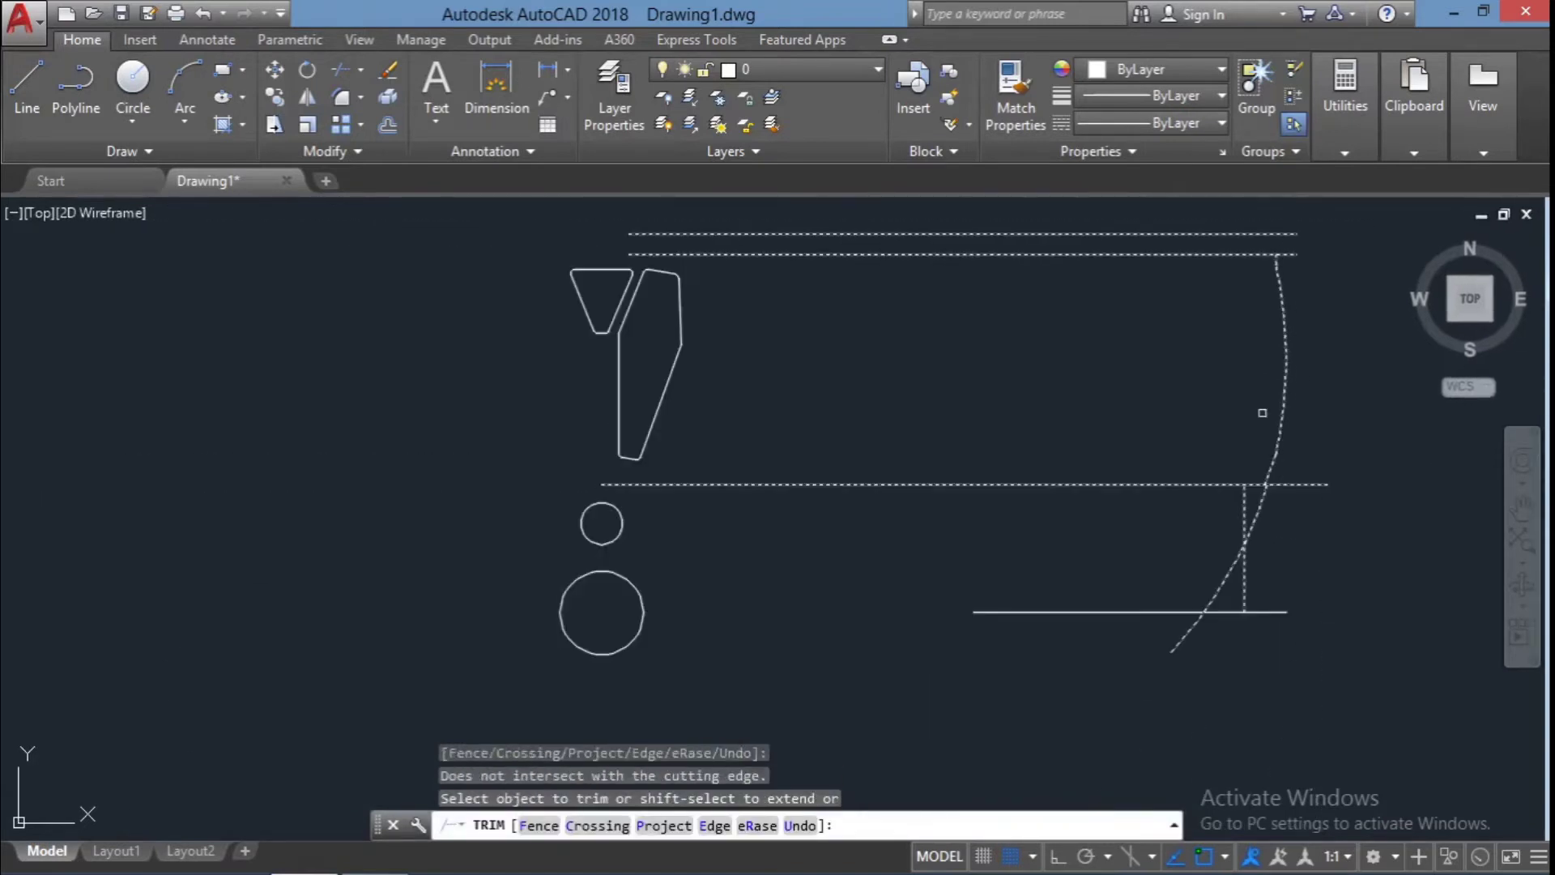
pyautogui.scroll(2, 1284, 502)
pyautogui.press('Escape')
# Draw a second vertical line from the bottom horizontal up to the long horizontal
pyautogui.moveTo(1328, 567); pyautogui.dragTo(1174, 615)
pyautogui.press('Delete')
pyautogui.press('l')
pyautogui.press('Return')
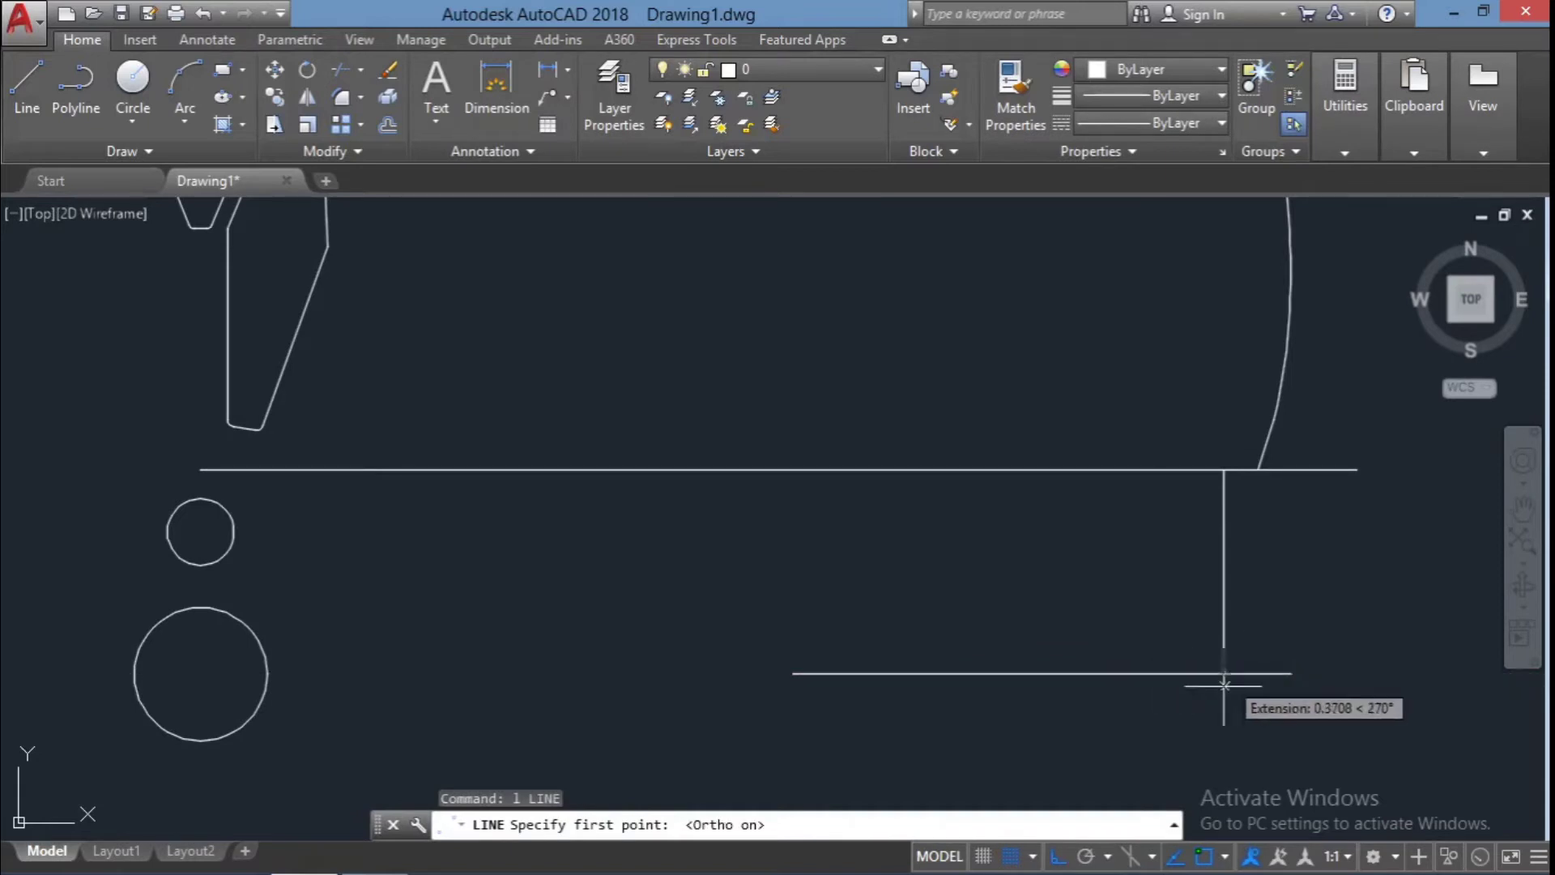
pyautogui.write('3')
pyautogui.press('Return')
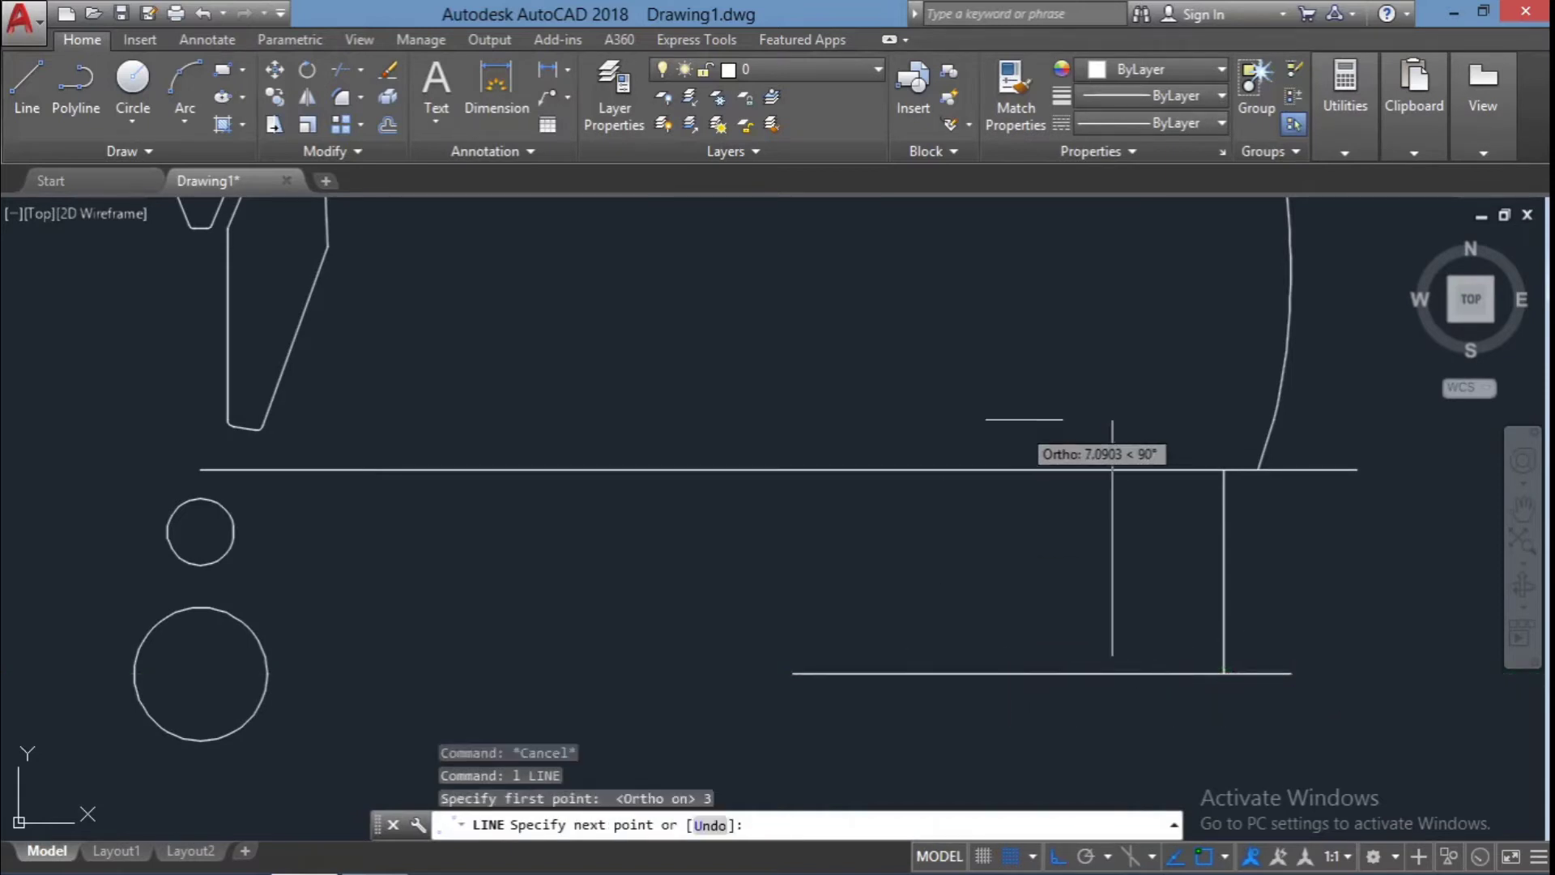
pyautogui.press('Escape')
pyautogui.write('l')
pyautogui.press('Return')
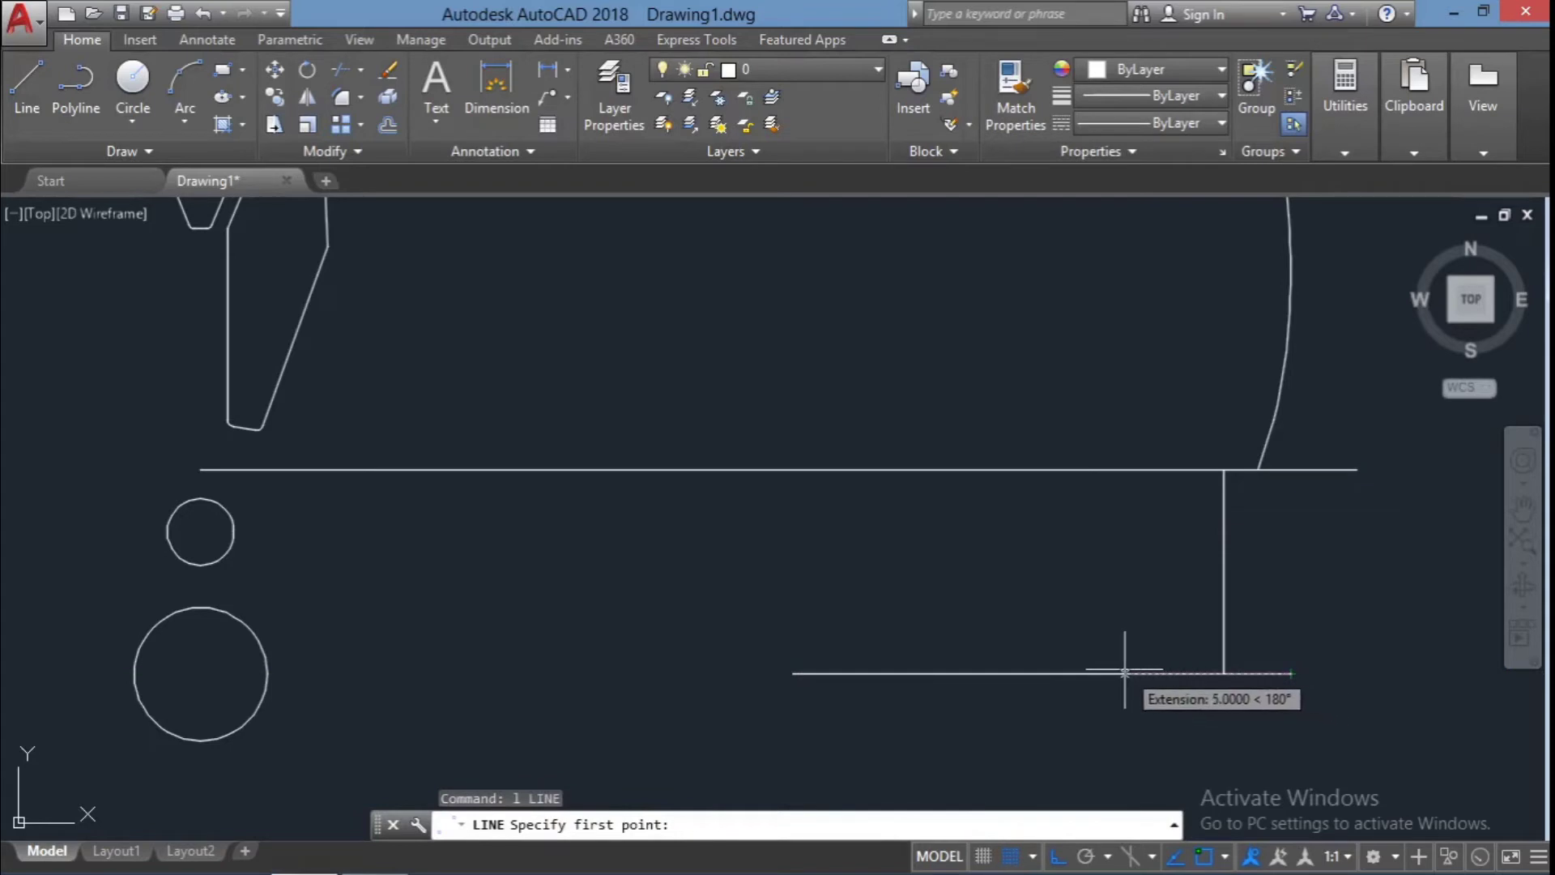
pyautogui.click(1124, 672)
pyautogui.click(1124, 469)
pyautogui.press('Escape')
# Select the nearby lines as cutting edges and start a trim
pyautogui.moveTo(1240, 567); pyautogui.dragTo(1041, 347)
pyautogui.write('tr')
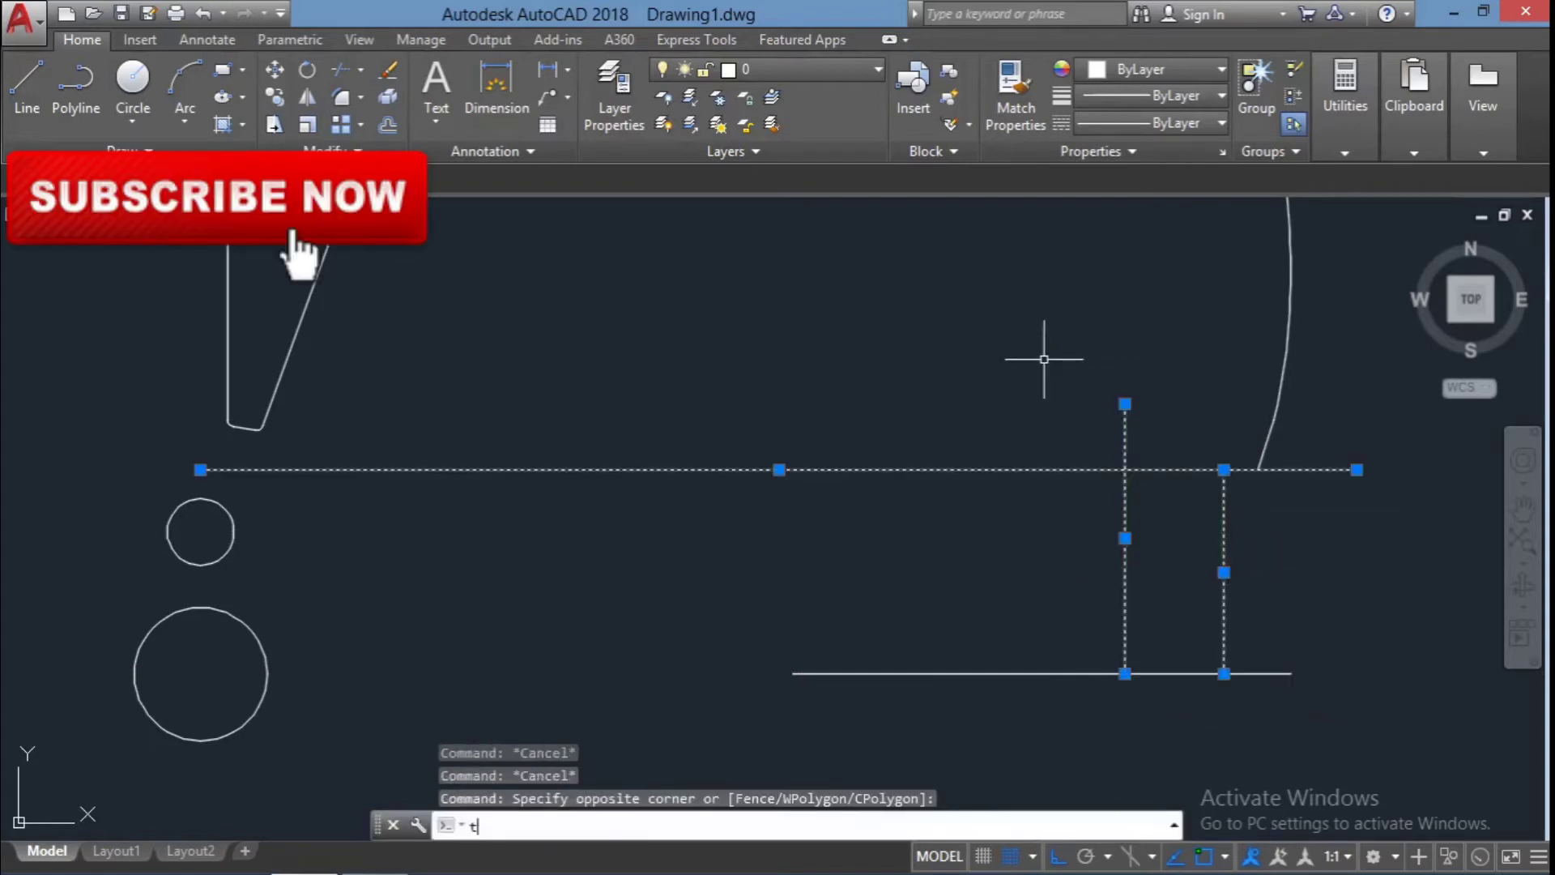
pyautogui.press('Return')
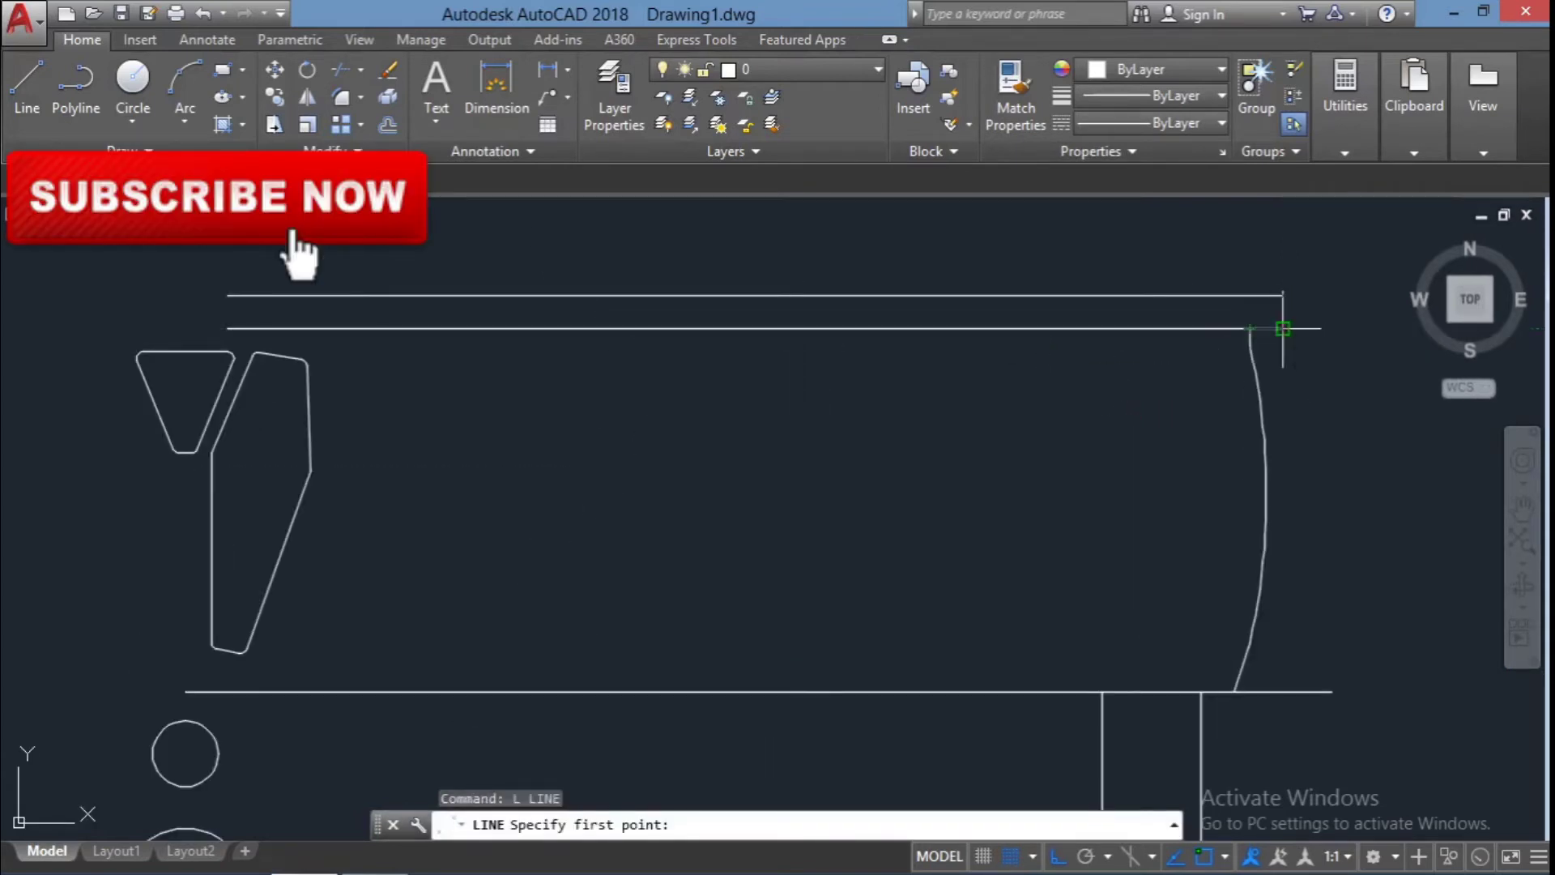
# Close the right end of the upper double line with a short vertical line
pyautogui.click(1283, 329)
pyautogui.click(1283, 295)
pyautogui.press('Escape')
pyautogui.moveTo(1313, 375); pyautogui.dragTo(1215, 213)
pyautogui.write('tr')
pyautogui.press('Return')
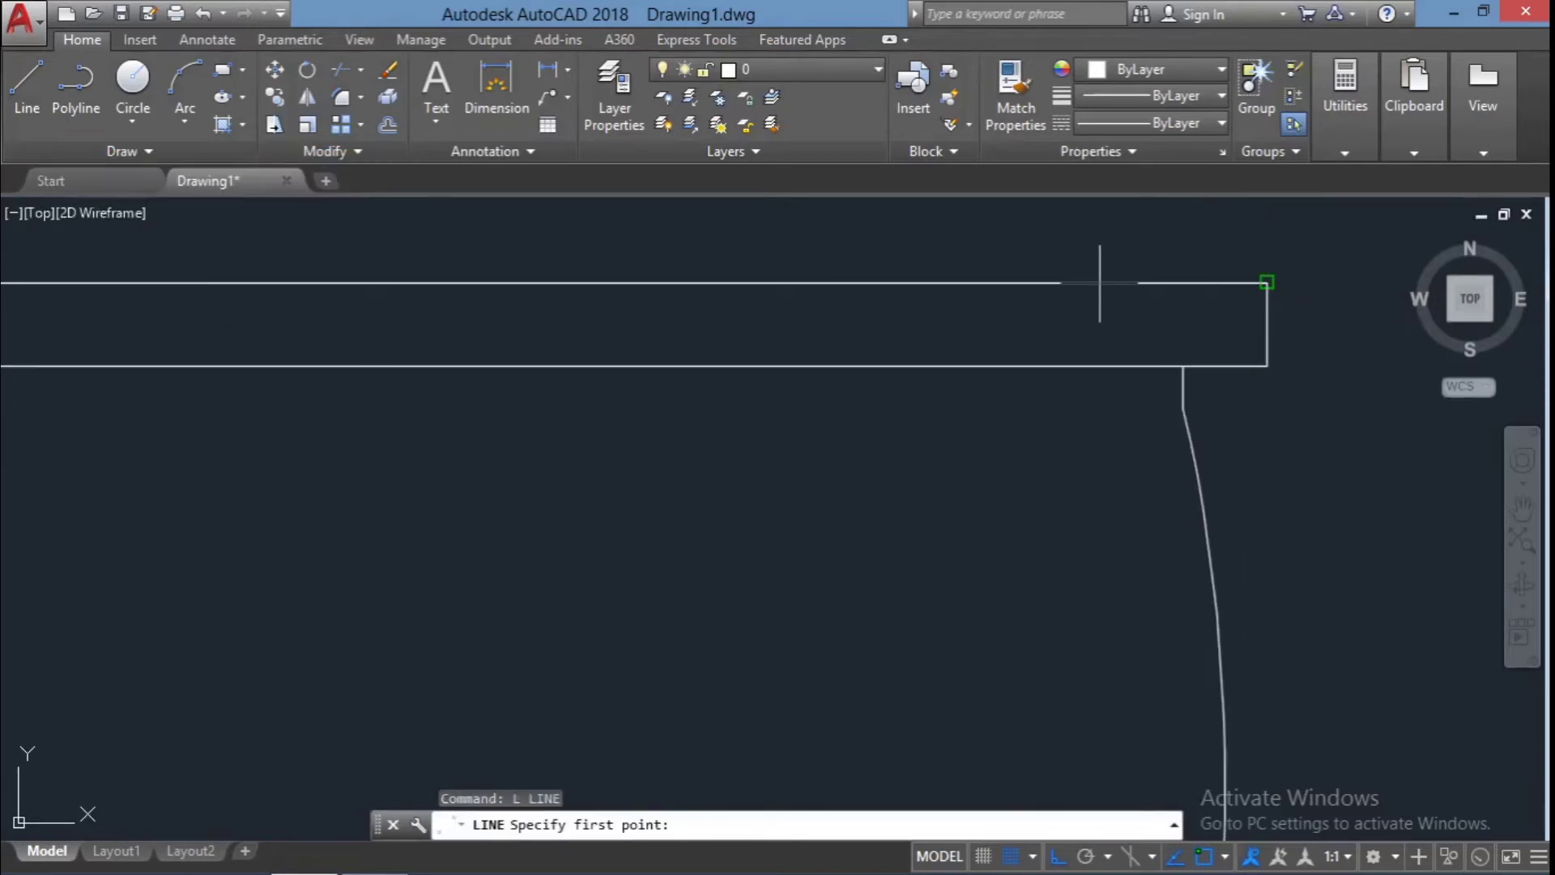
# Draw a trial 0.4 segment starting 0.25 from the corner
pyautogui.click(1100, 283)
pyautogui.press('Escape')
pyautogui.write('l')
pyautogui.press('Return')
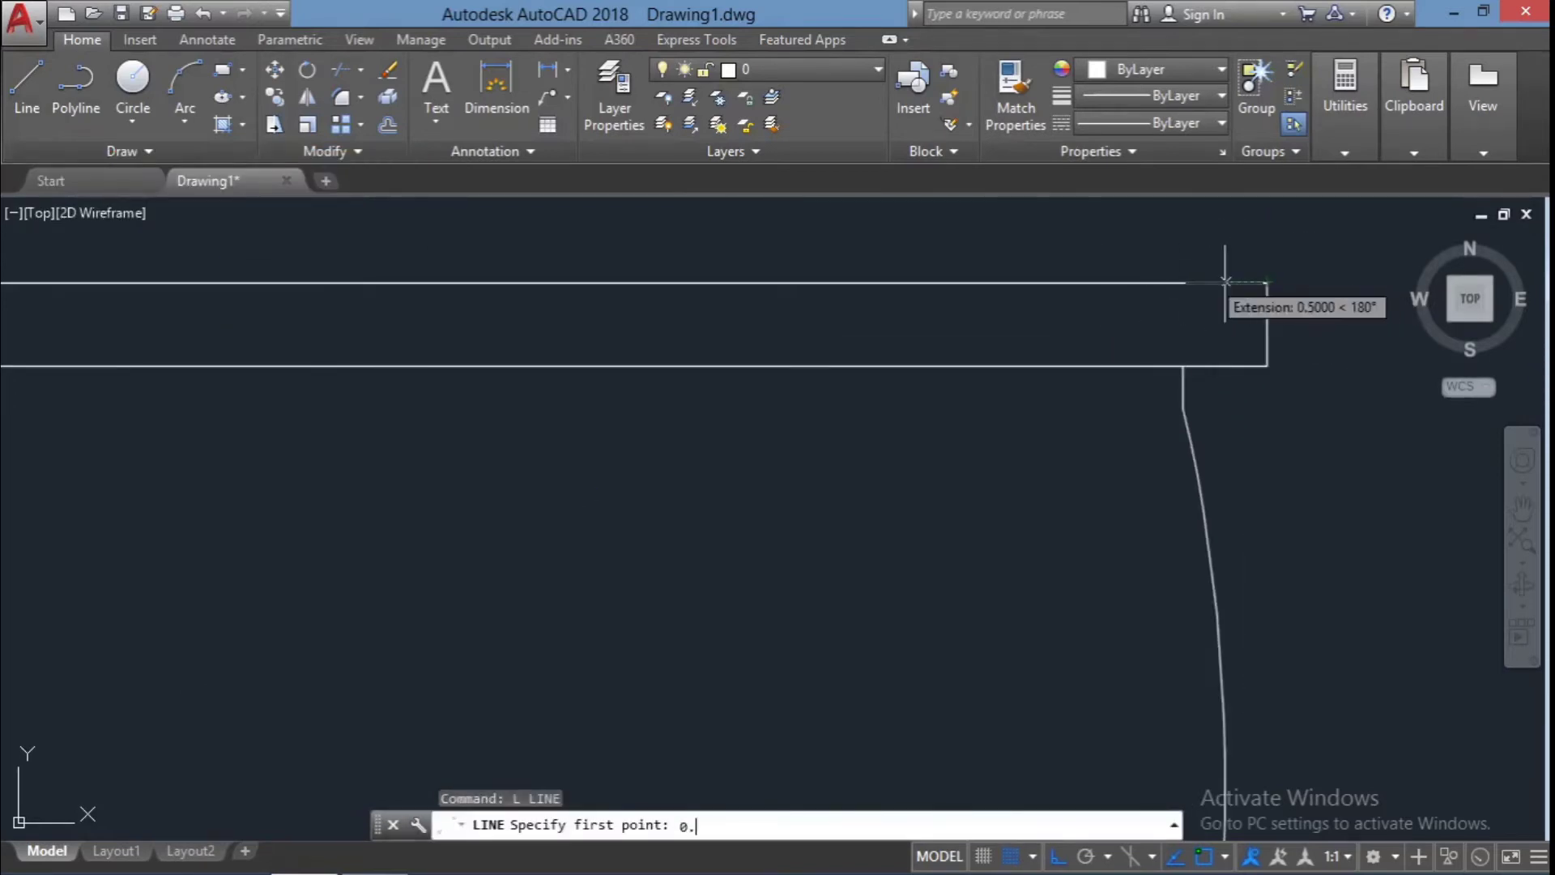
pyautogui.write('25')
pyautogui.press('Return')
pyautogui.write('0.4')
pyautogui.press('Return')
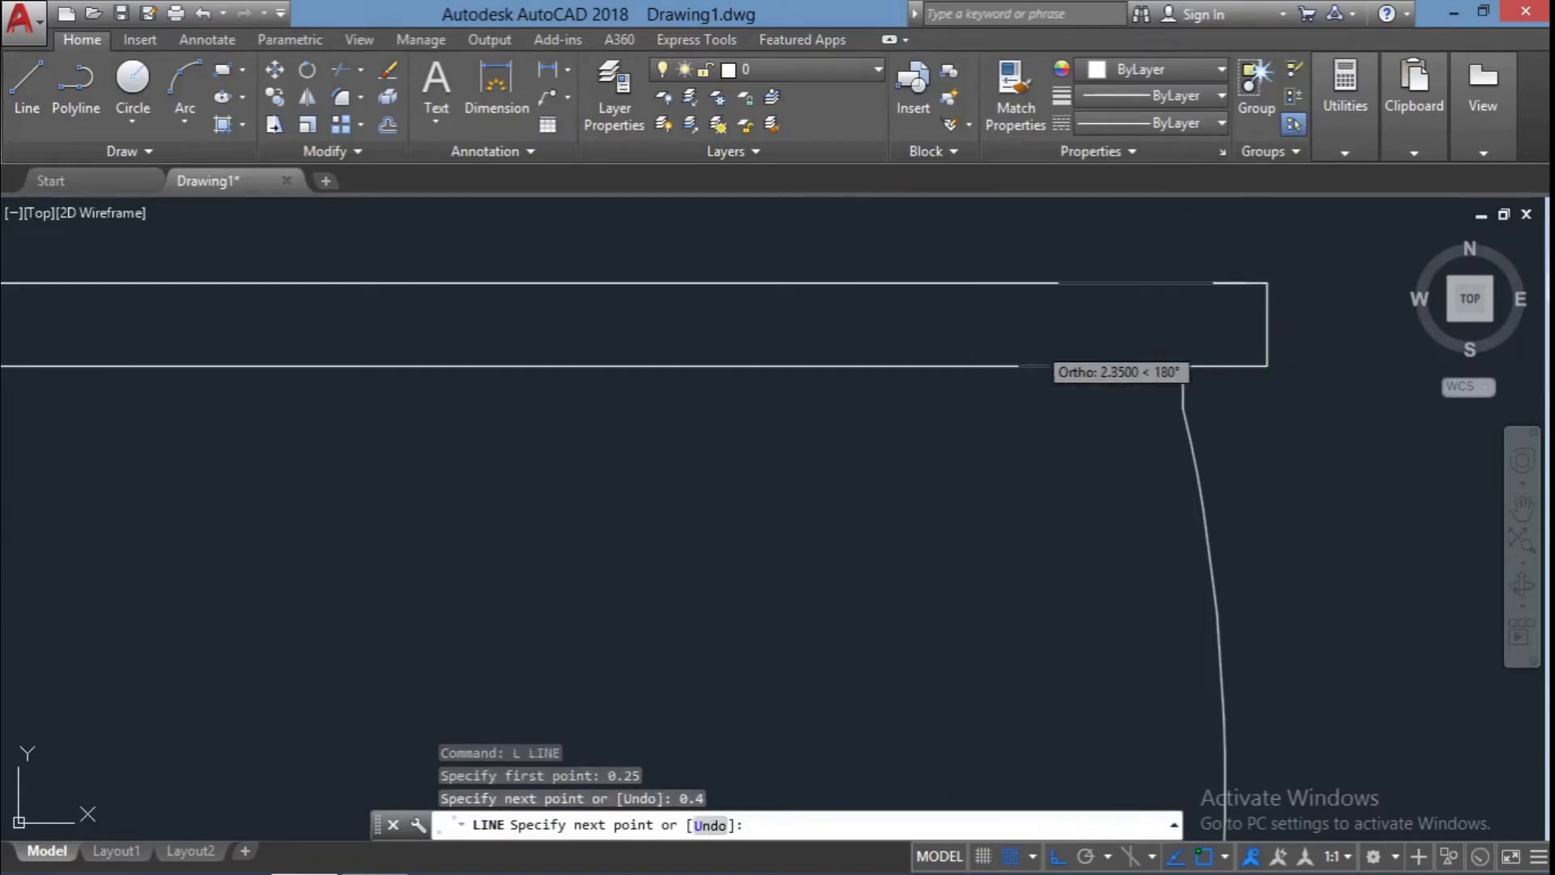
pyautogui.press('Escape')
pyautogui.press('Escape')
# Delete the stray short segment
pyautogui.click(1231, 260)
pyautogui.press('Escape')
pyautogui.press('Delete')
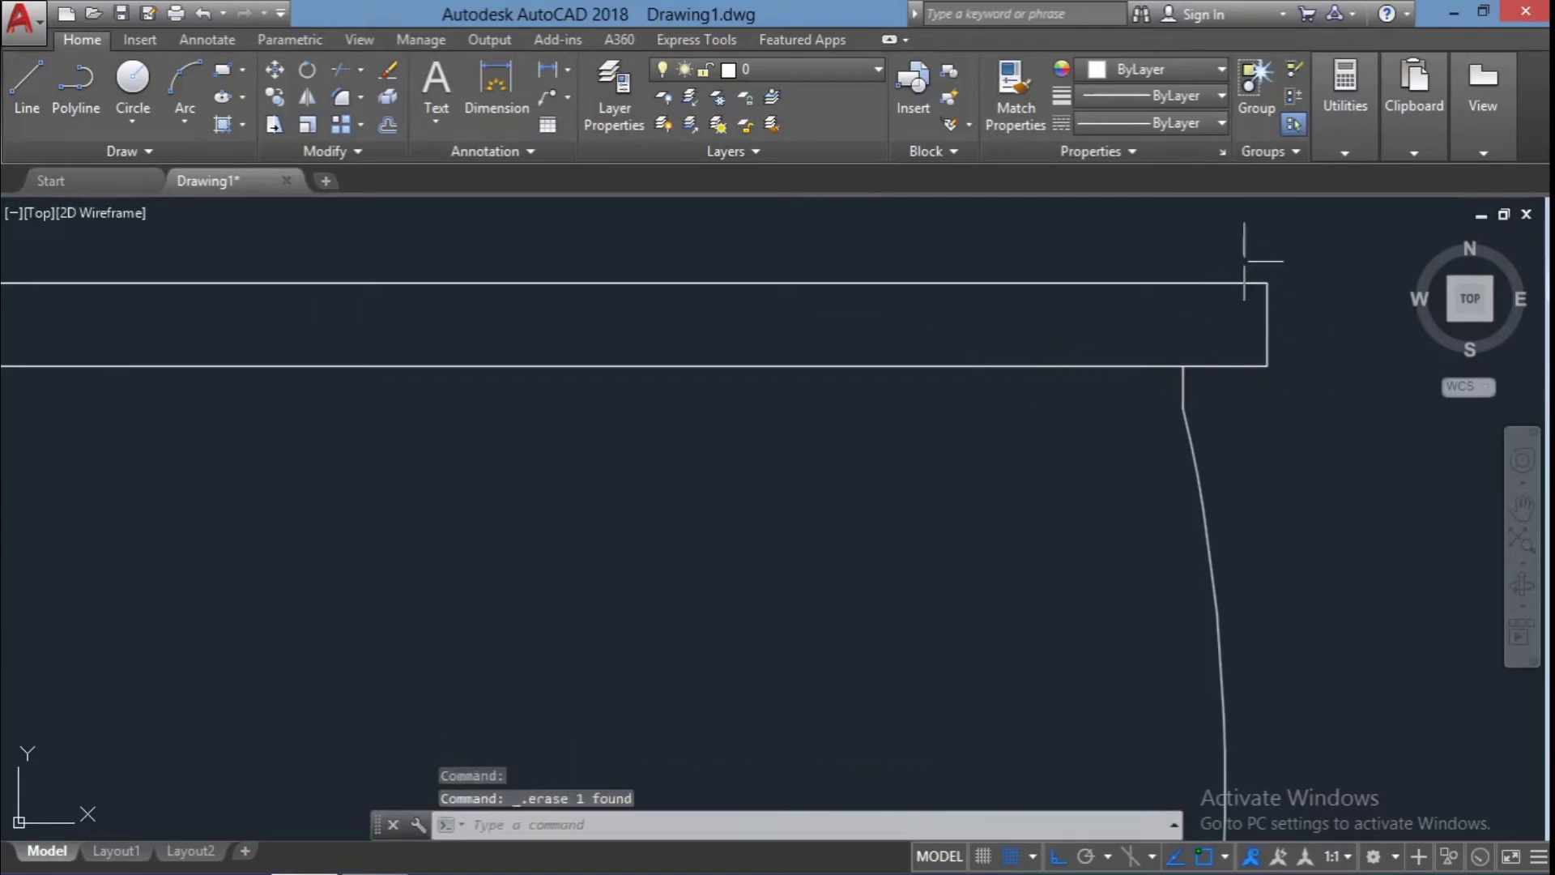
pyautogui.press('Escape')
# Draw the lip: 0.25 down from 0.4 in, then slanted and flat leftward segments
pyautogui.write('l')
pyautogui.press('Return')
pyautogui.write('0.4')
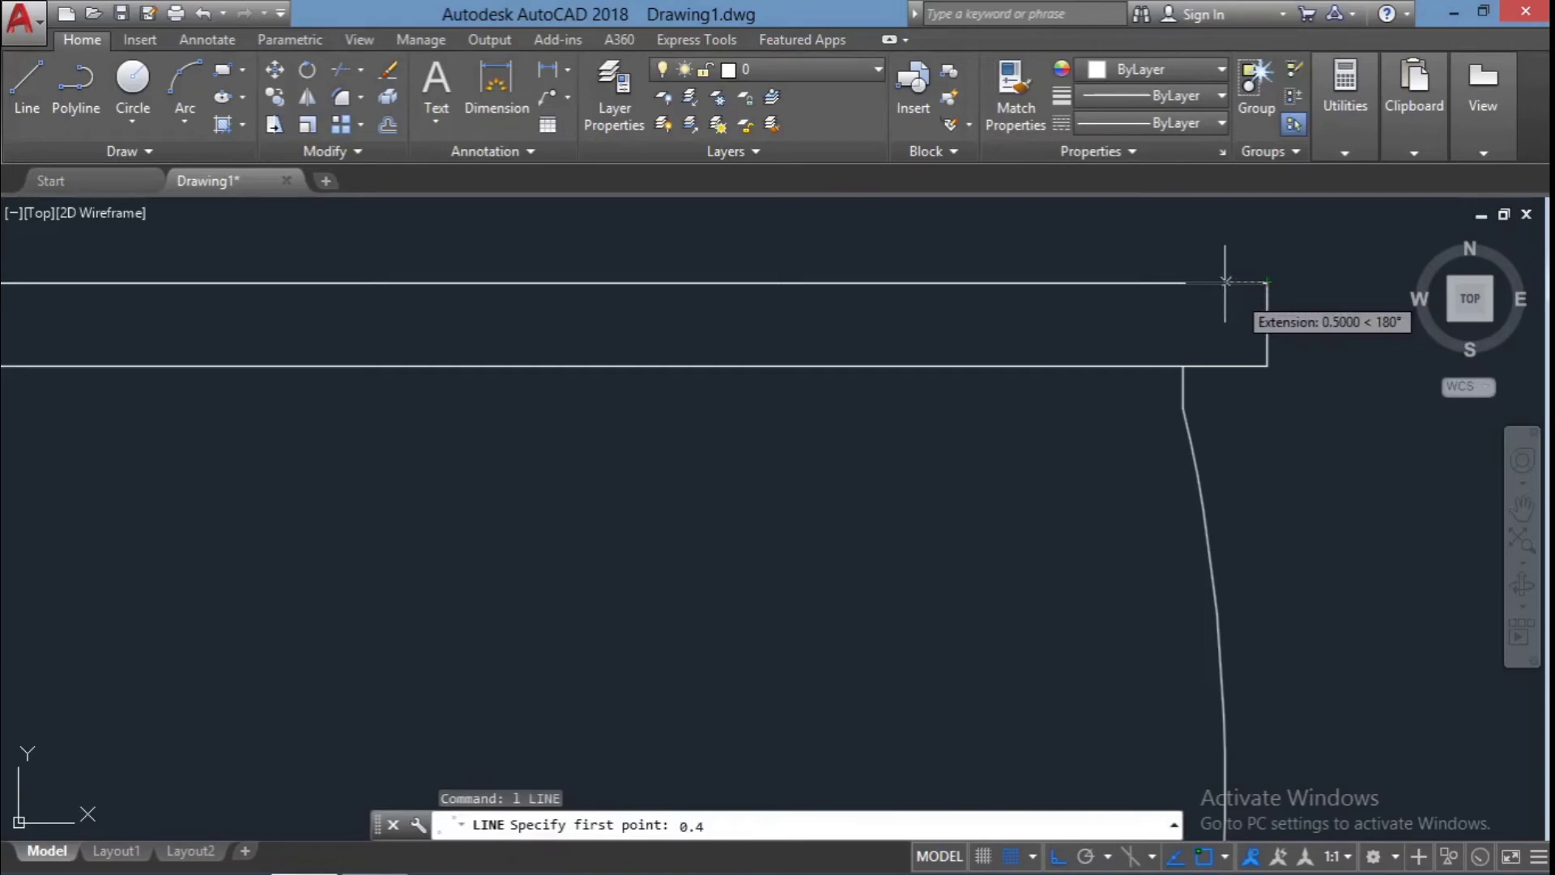
pyautogui.press('Return')
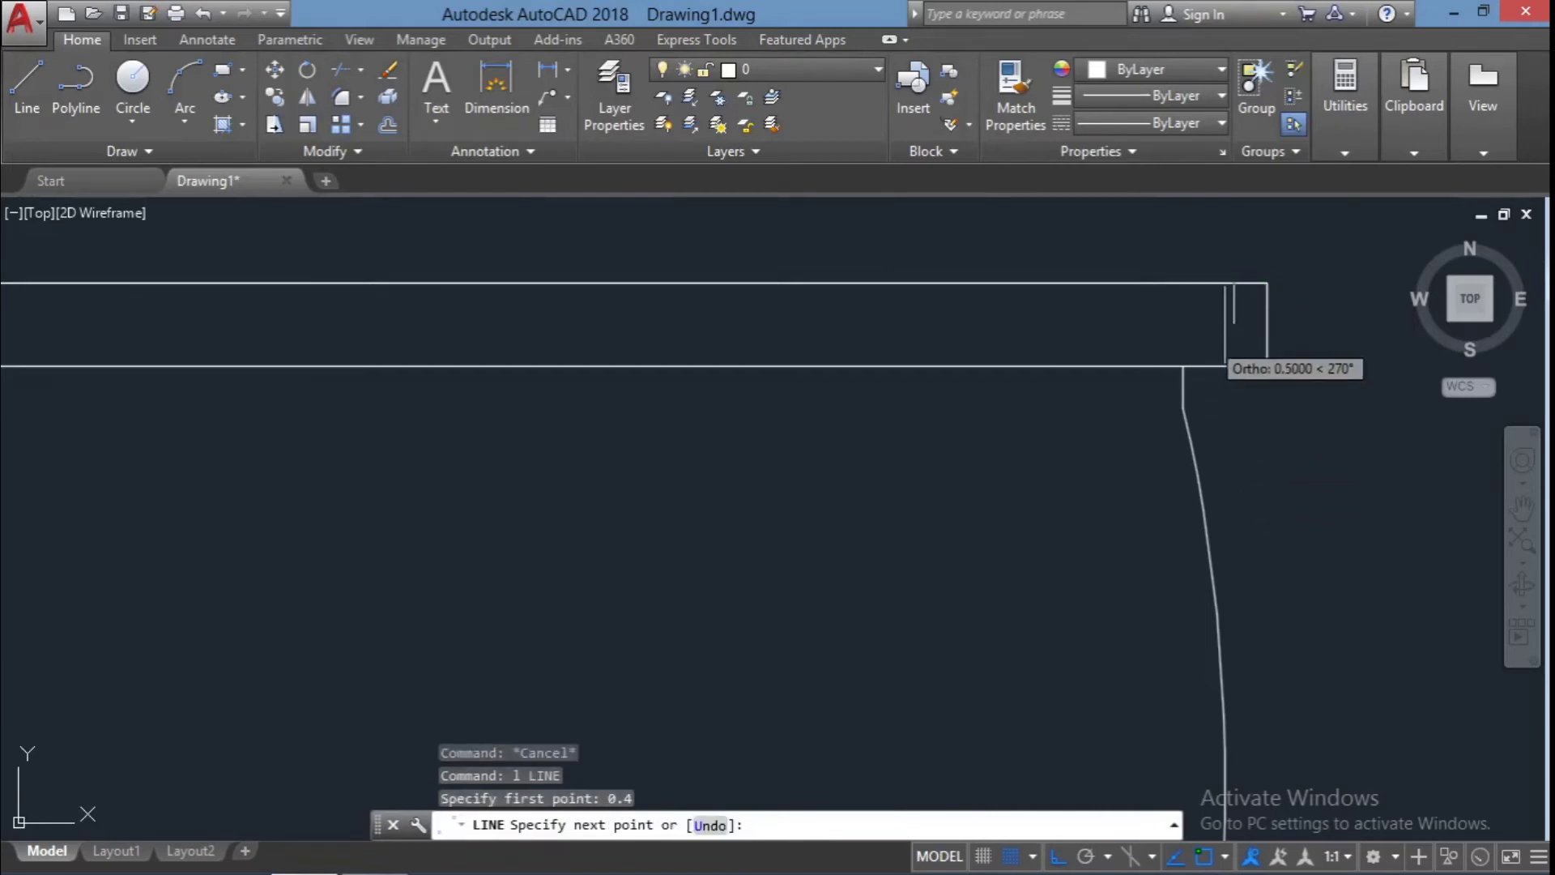
pyautogui.write('0.25')
pyautogui.press('Return')
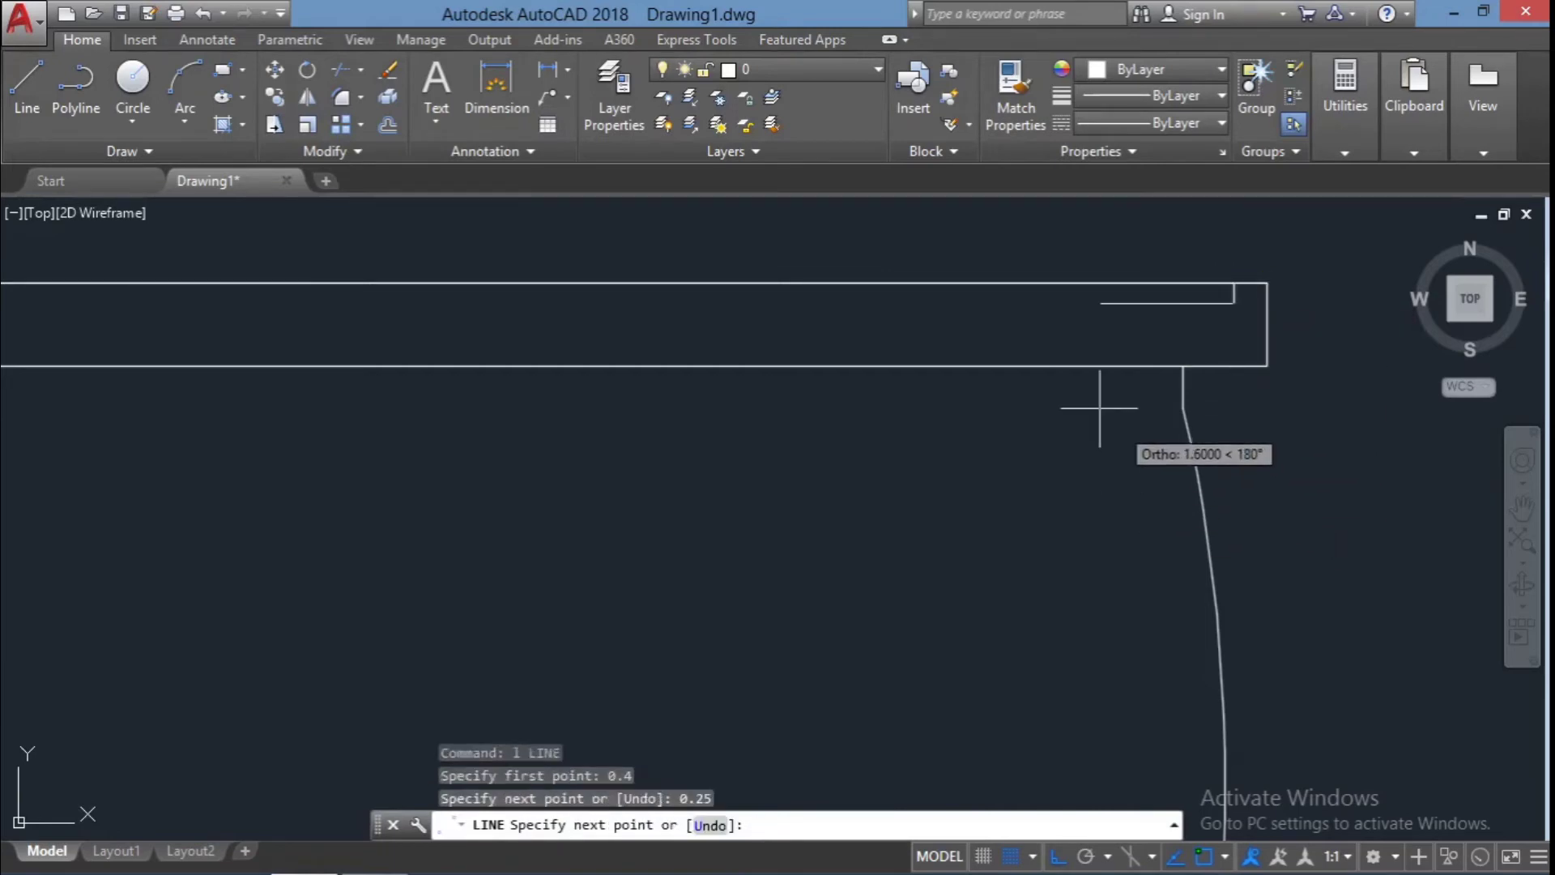
pyautogui.click(1184, 323)
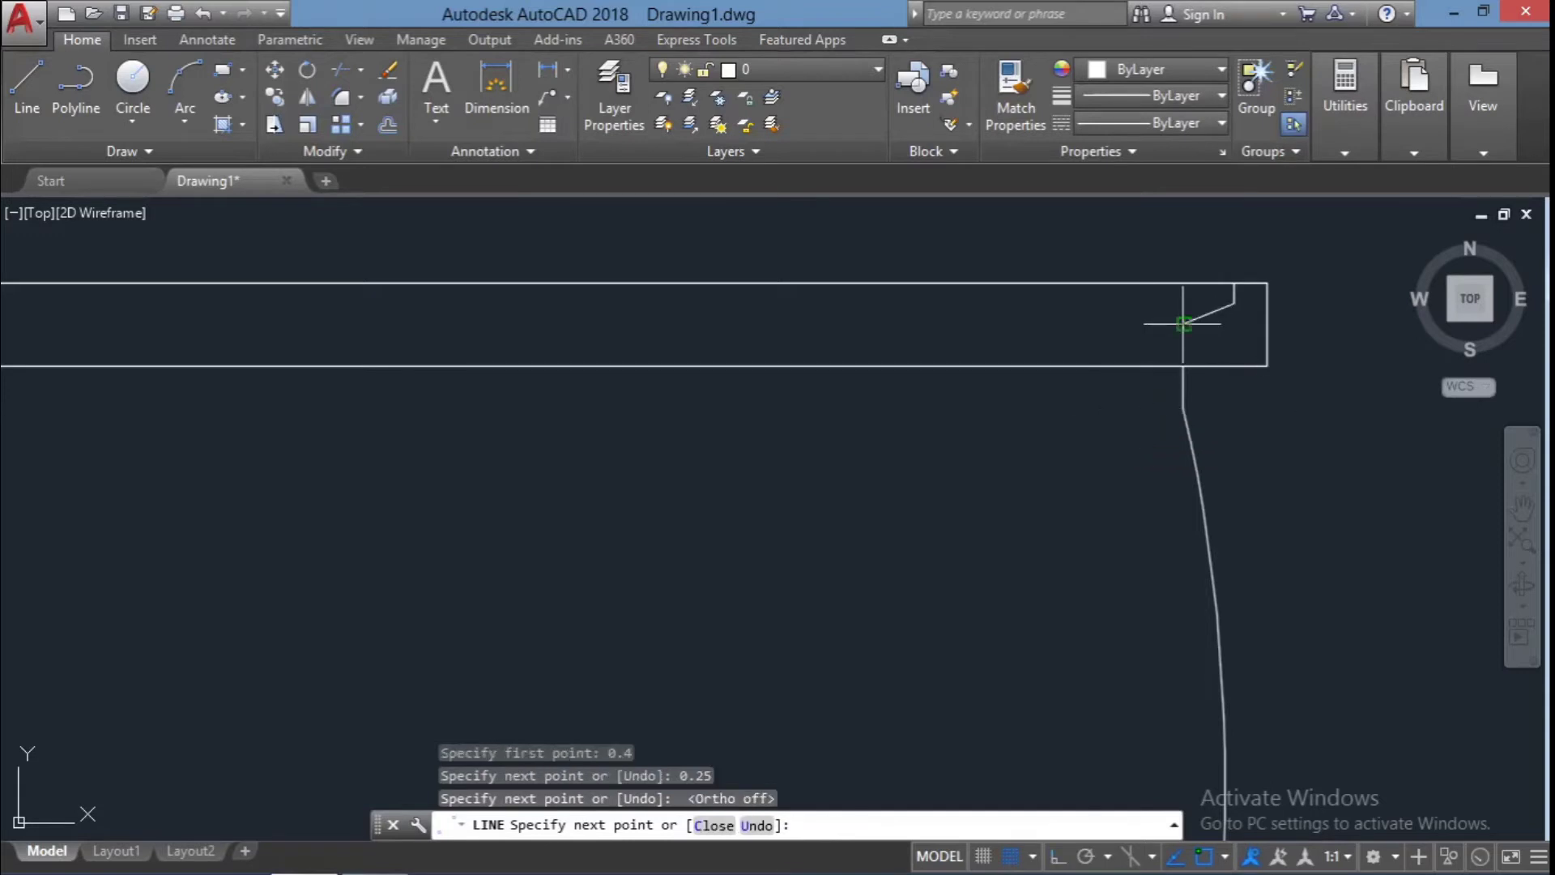
pyautogui.click(1015, 323)
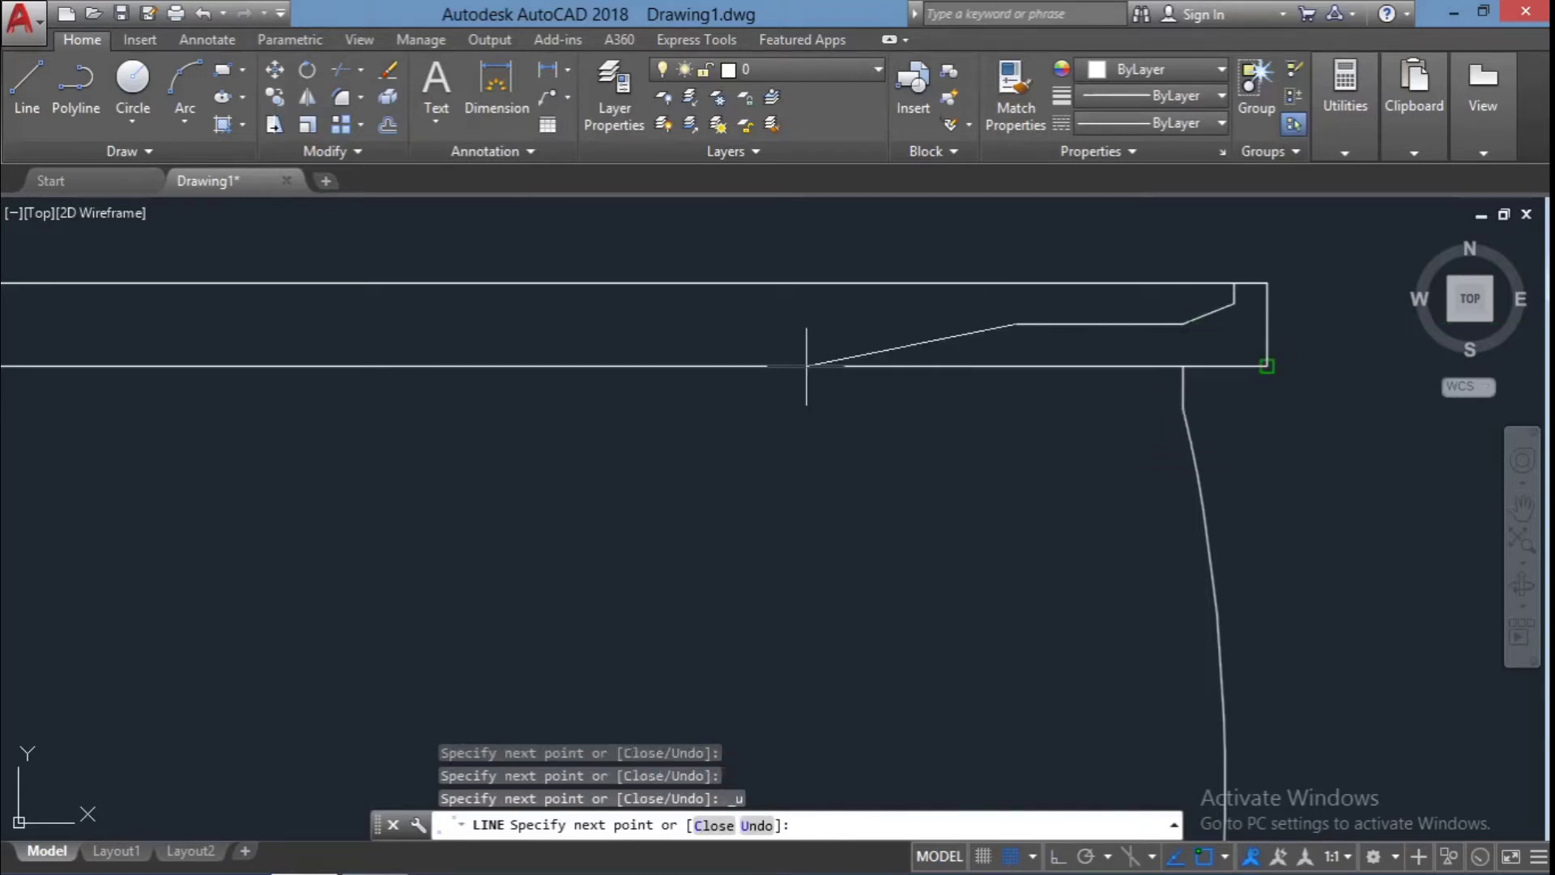
pyautogui.press('Escape')
pyautogui.press('Escape')
pyautogui.press('Escape')
pyautogui.scroll(-4, 1177, 430)
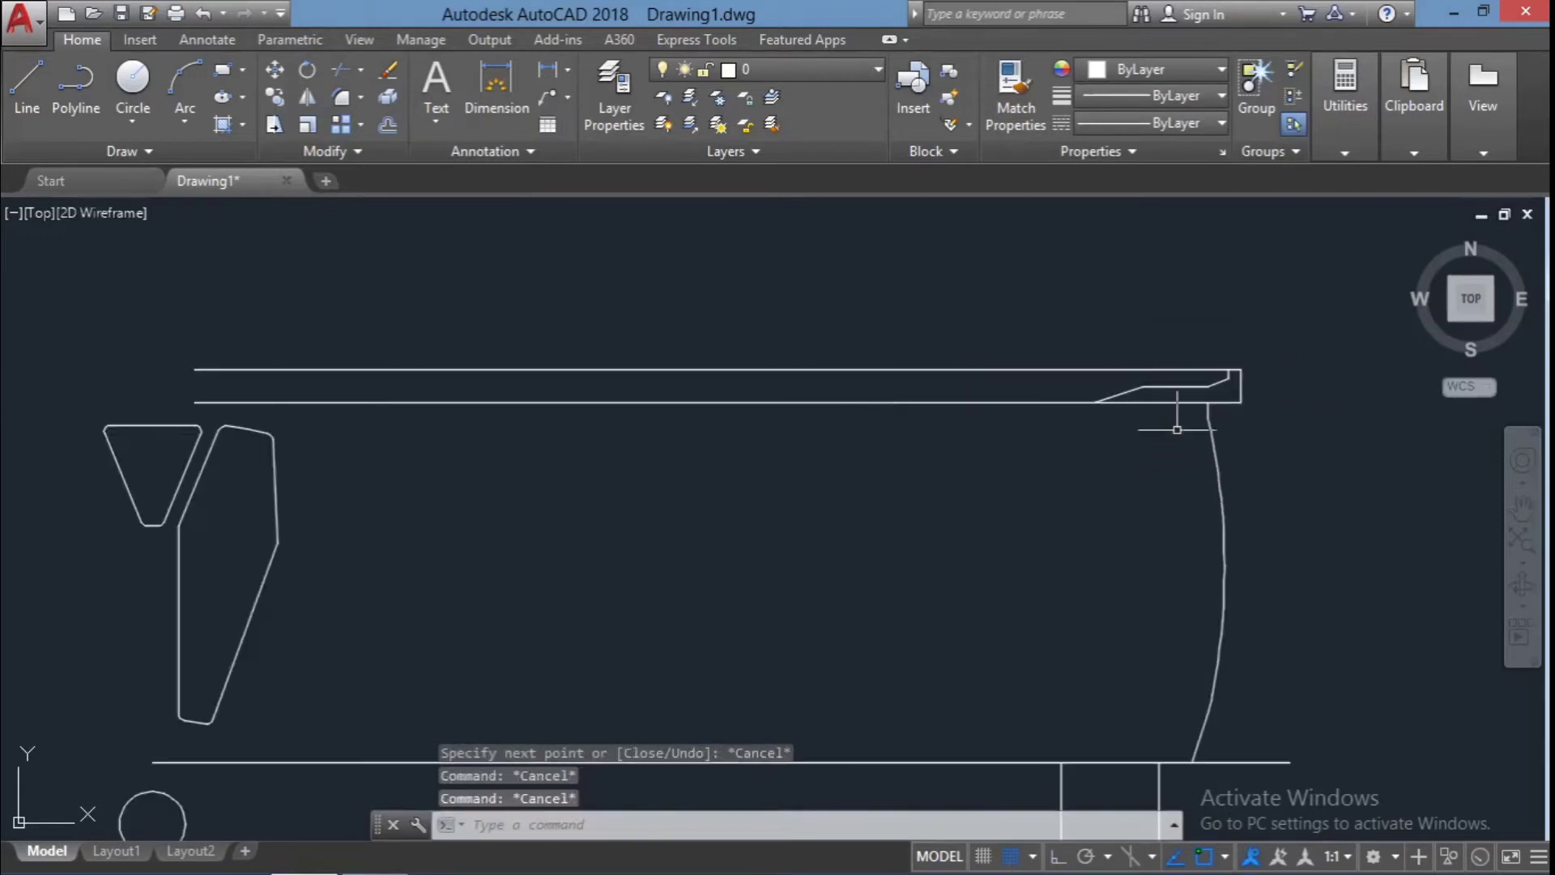
pyautogui.scroll(2, 1107, 418)
# Draw a first inner arc attempt and undo it
pyautogui.scroll(-4, 1282, 356)
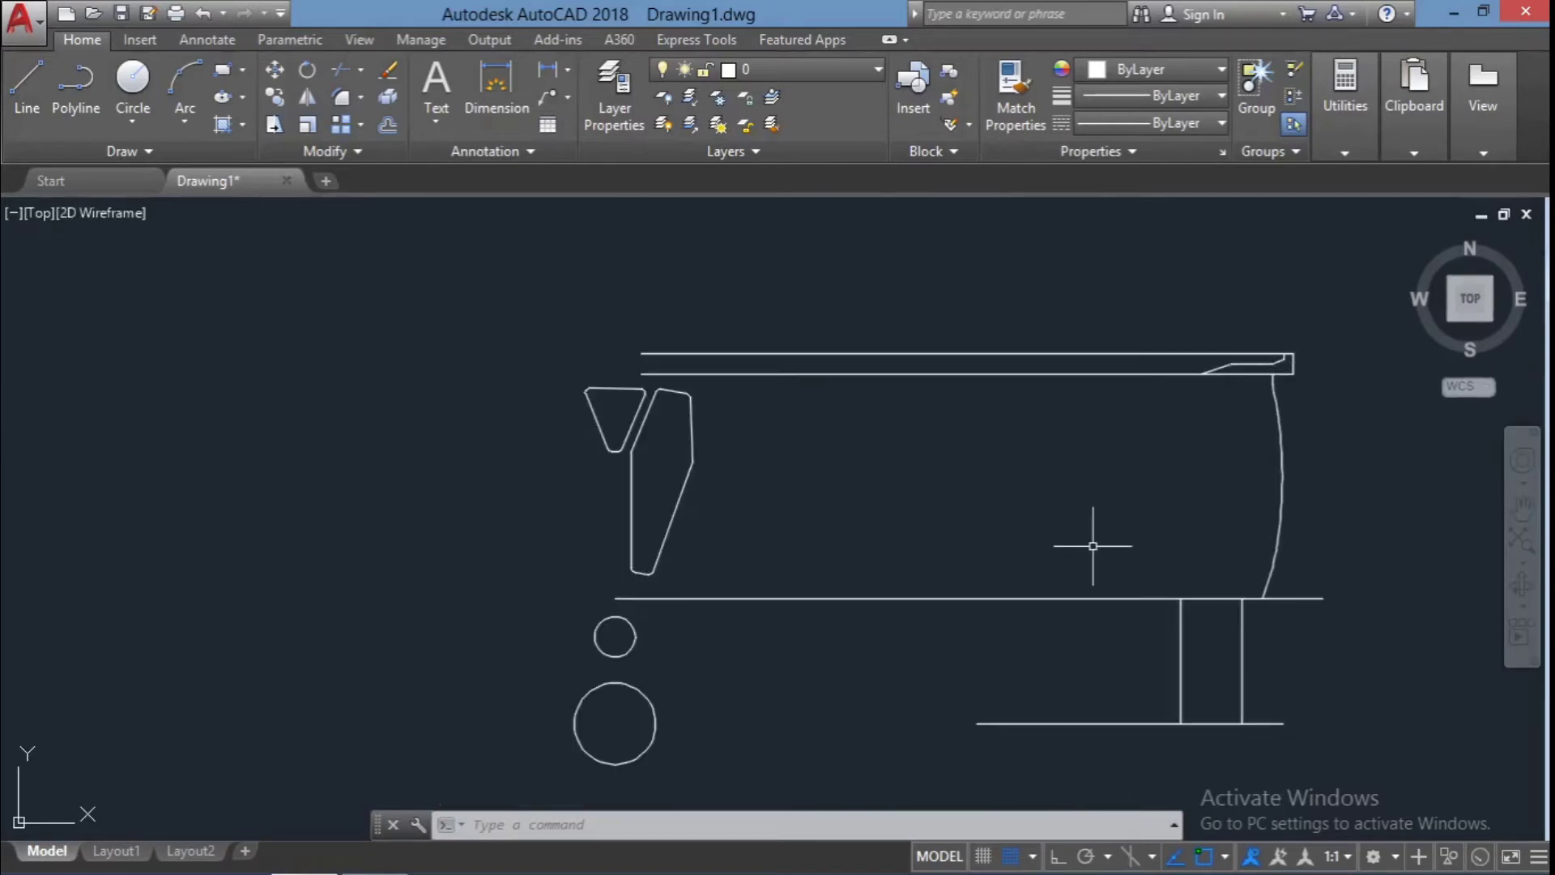
pyautogui.write('l')
pyautogui.press('Return')
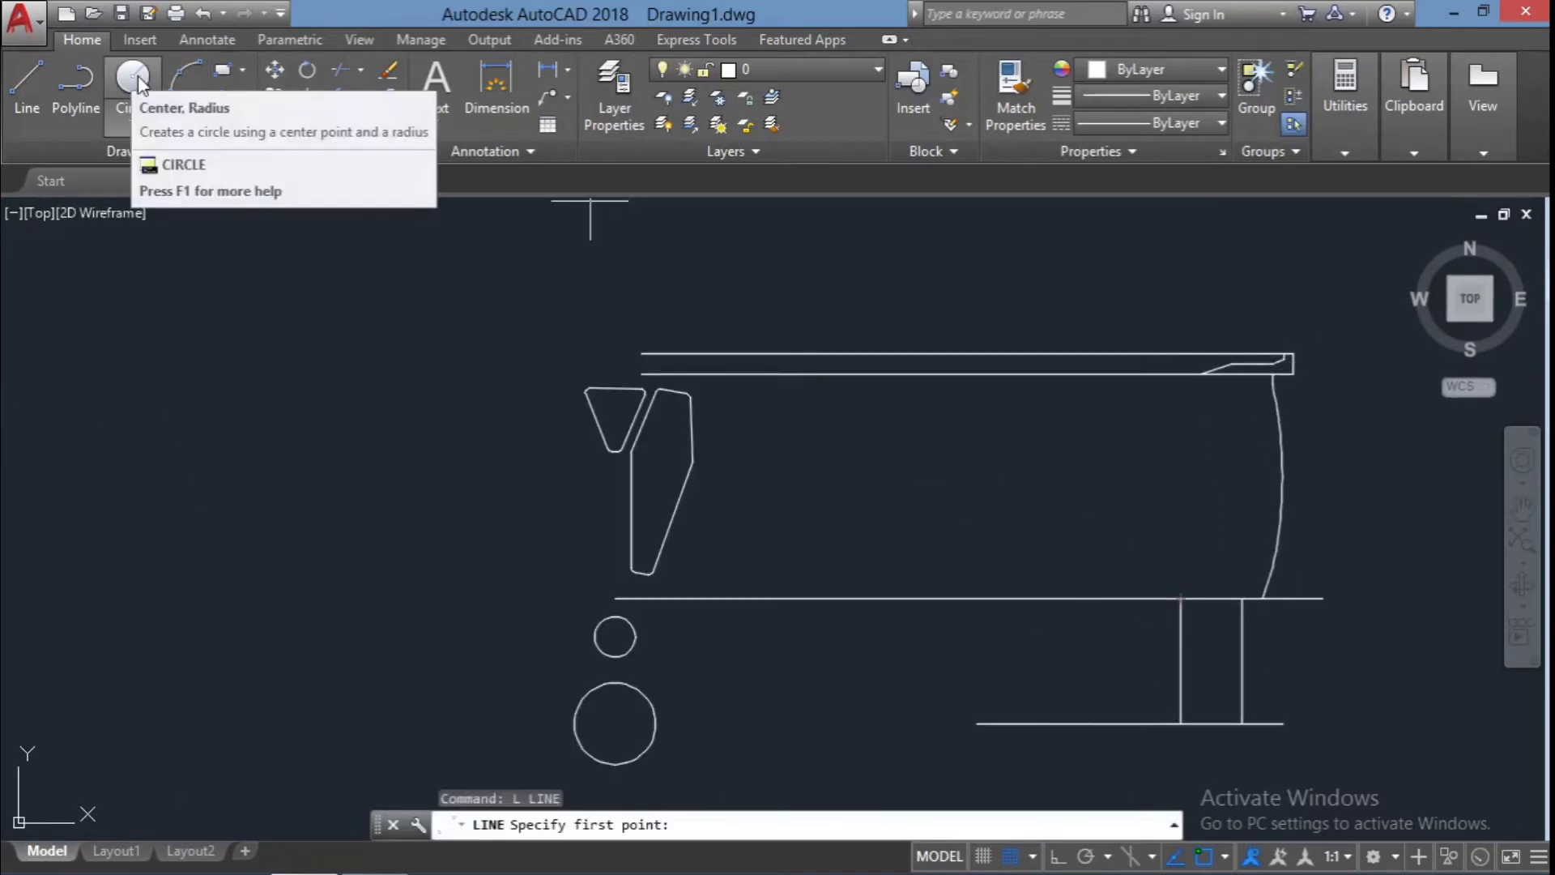
pyautogui.click(1180, 599)
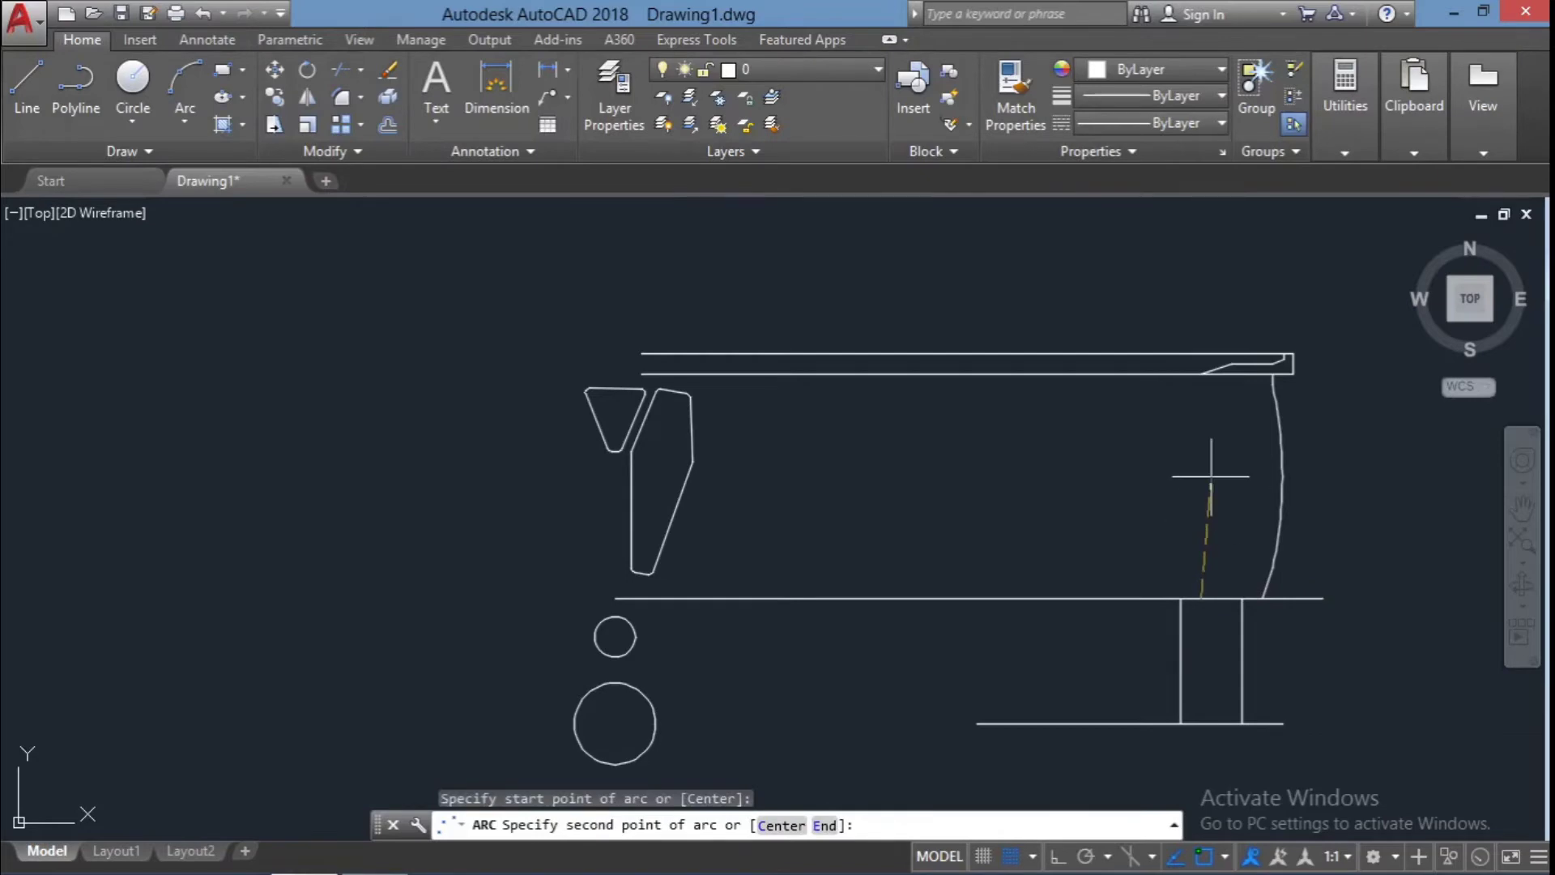
pyautogui.click(1190, 424)
pyautogui.click(1145, 340)
pyautogui.hotkey('ctrl', 'z')
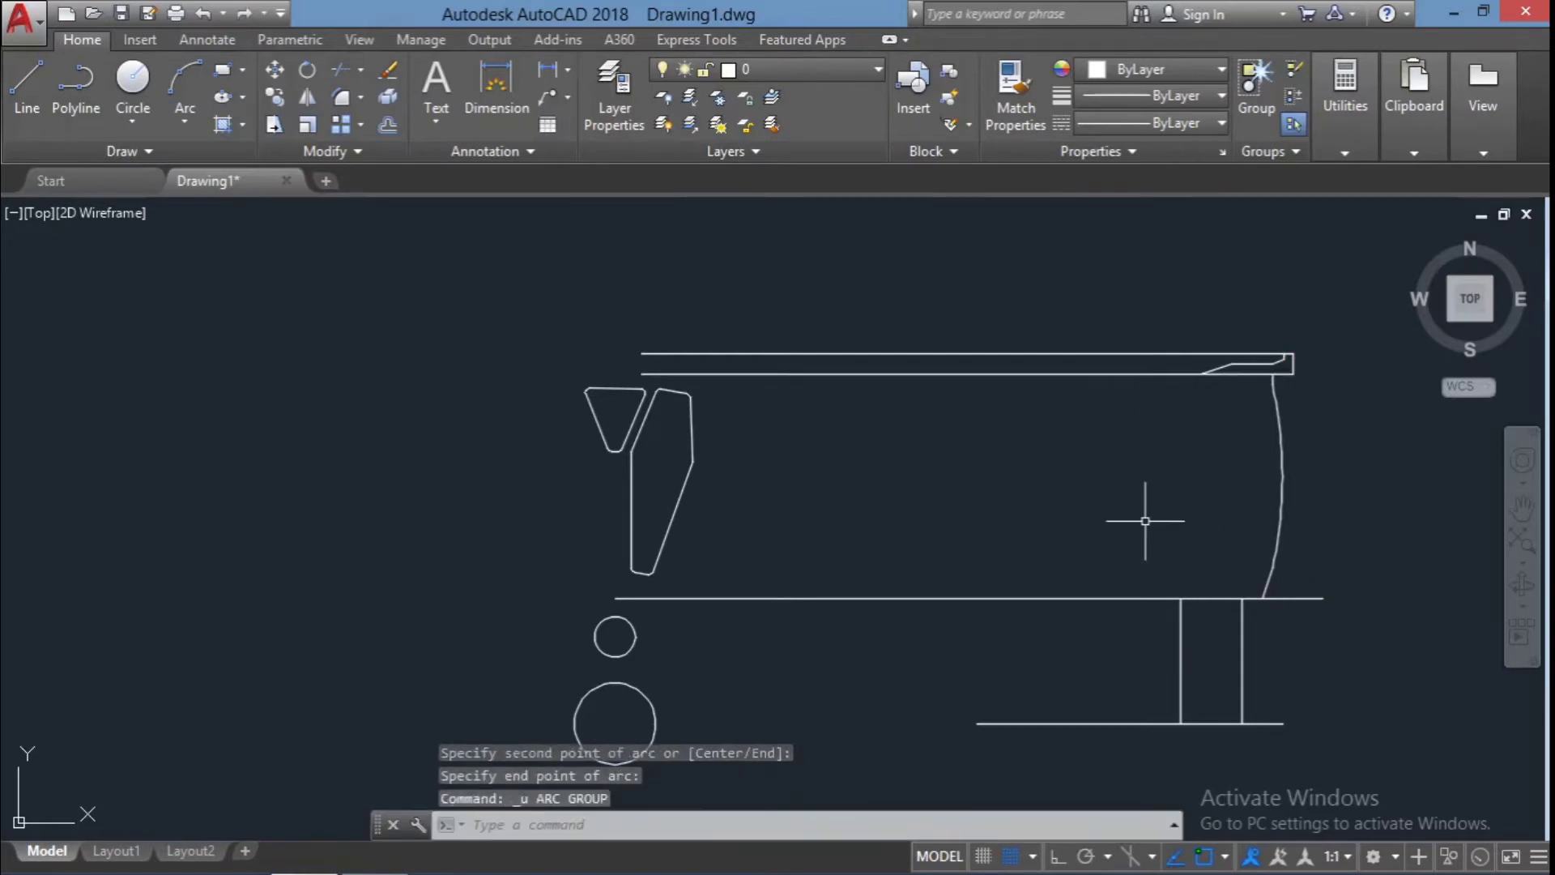
# Draw a 3-point arc parallel to the rim curve, ending above the upper lines
pyautogui.write('a')
pyautogui.press('Return')
pyautogui.click(1201, 598)
pyautogui.click(1227, 453)
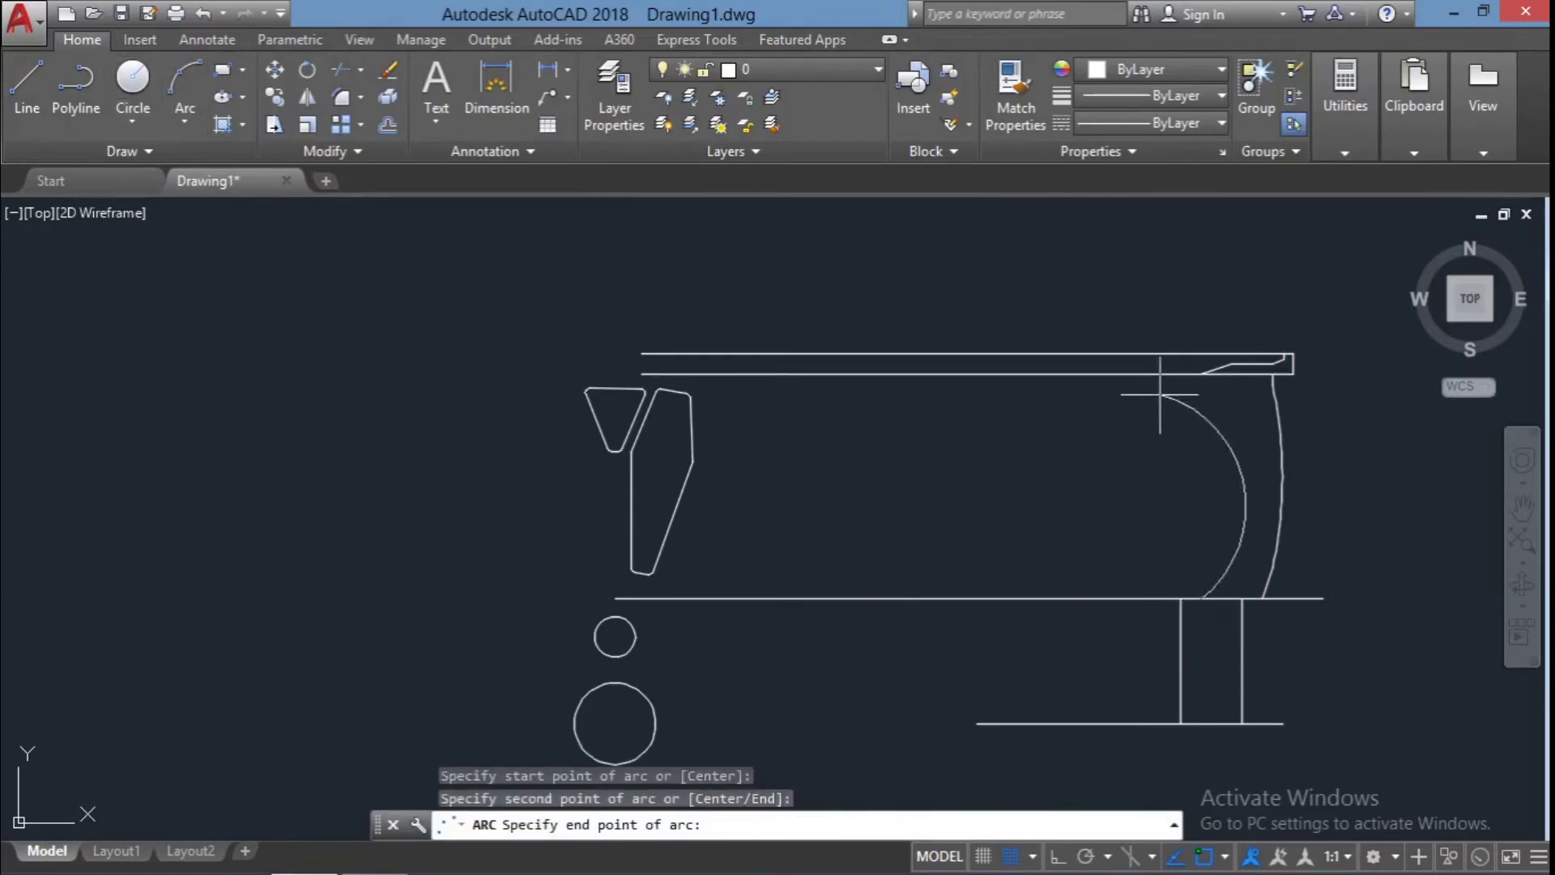
pyautogui.click(1129, 272)
# Trim the new arc and delete its excess piece above the top line
pyautogui.click(1340, 513)
pyautogui.click(1097, 346)
pyautogui.write('tr')
pyautogui.press('Return')
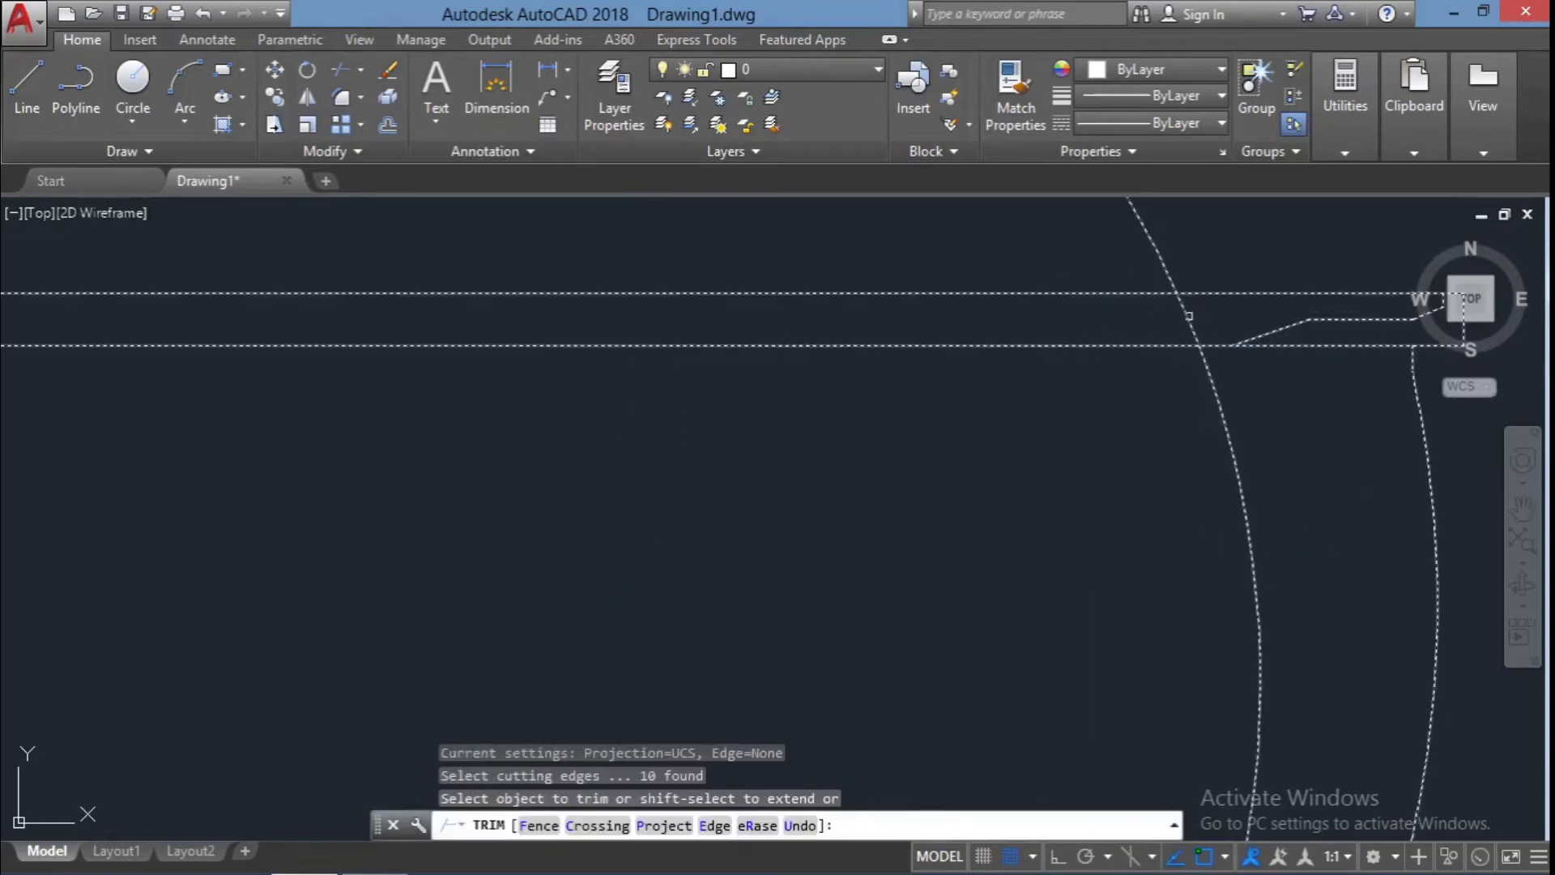
pyautogui.press('Escape')
pyautogui.click(1176, 366)
pyautogui.click(1132, 329)
pyautogui.press('Delete')
# Trim away the diagonal piece sticking above the top line
pyautogui.write('l')
pyautogui.press('Return')
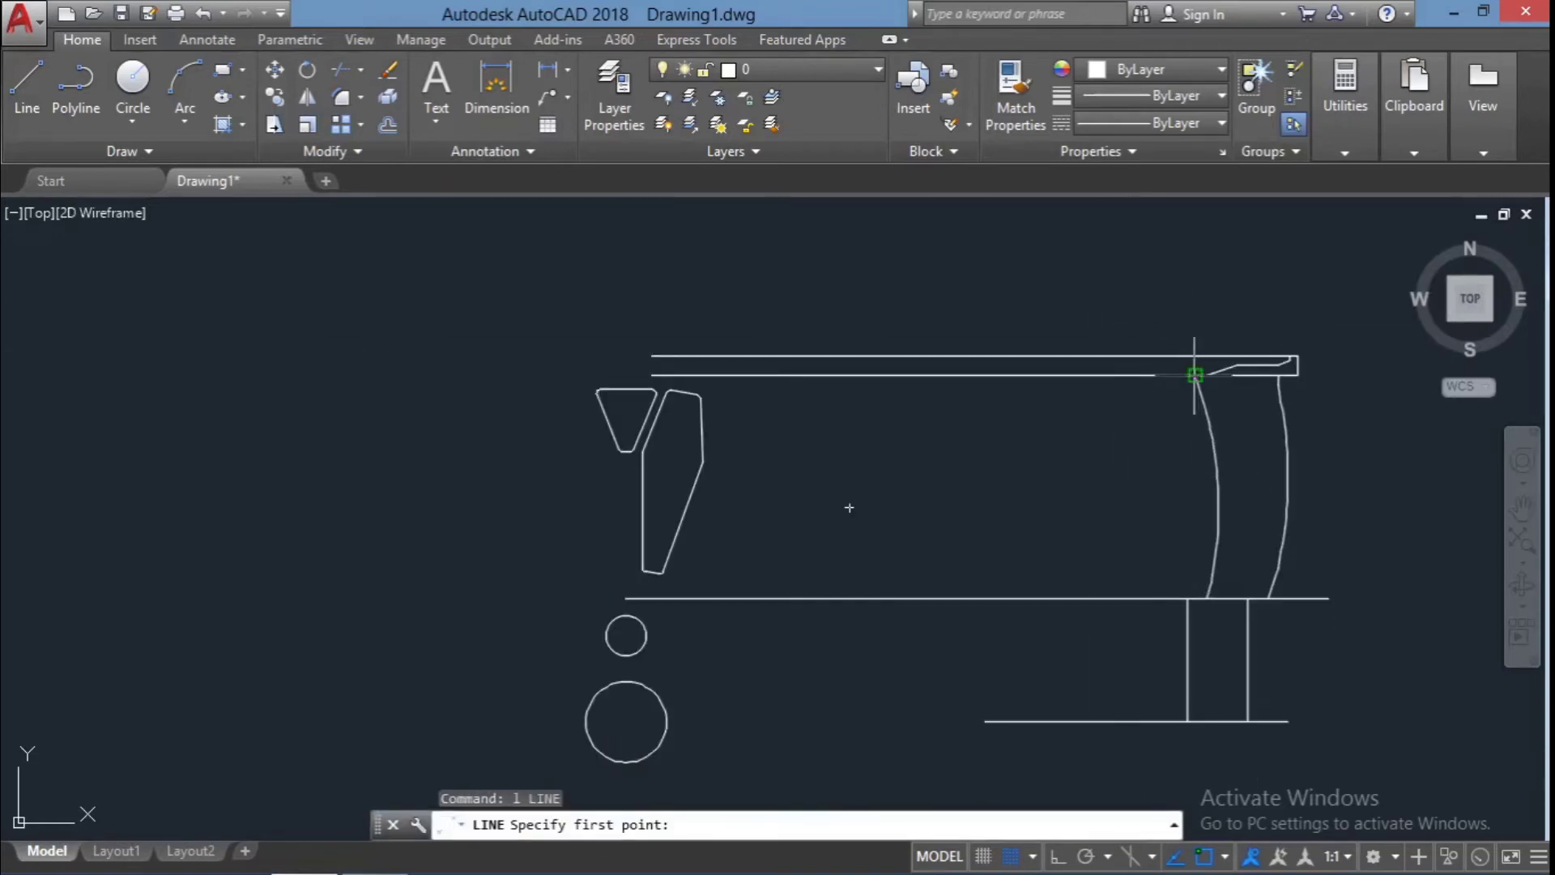
pyautogui.click(1211, 444)
pyautogui.press('Escape')
pyautogui.moveTo(1177, 455); pyautogui.dragTo(1134, 332)
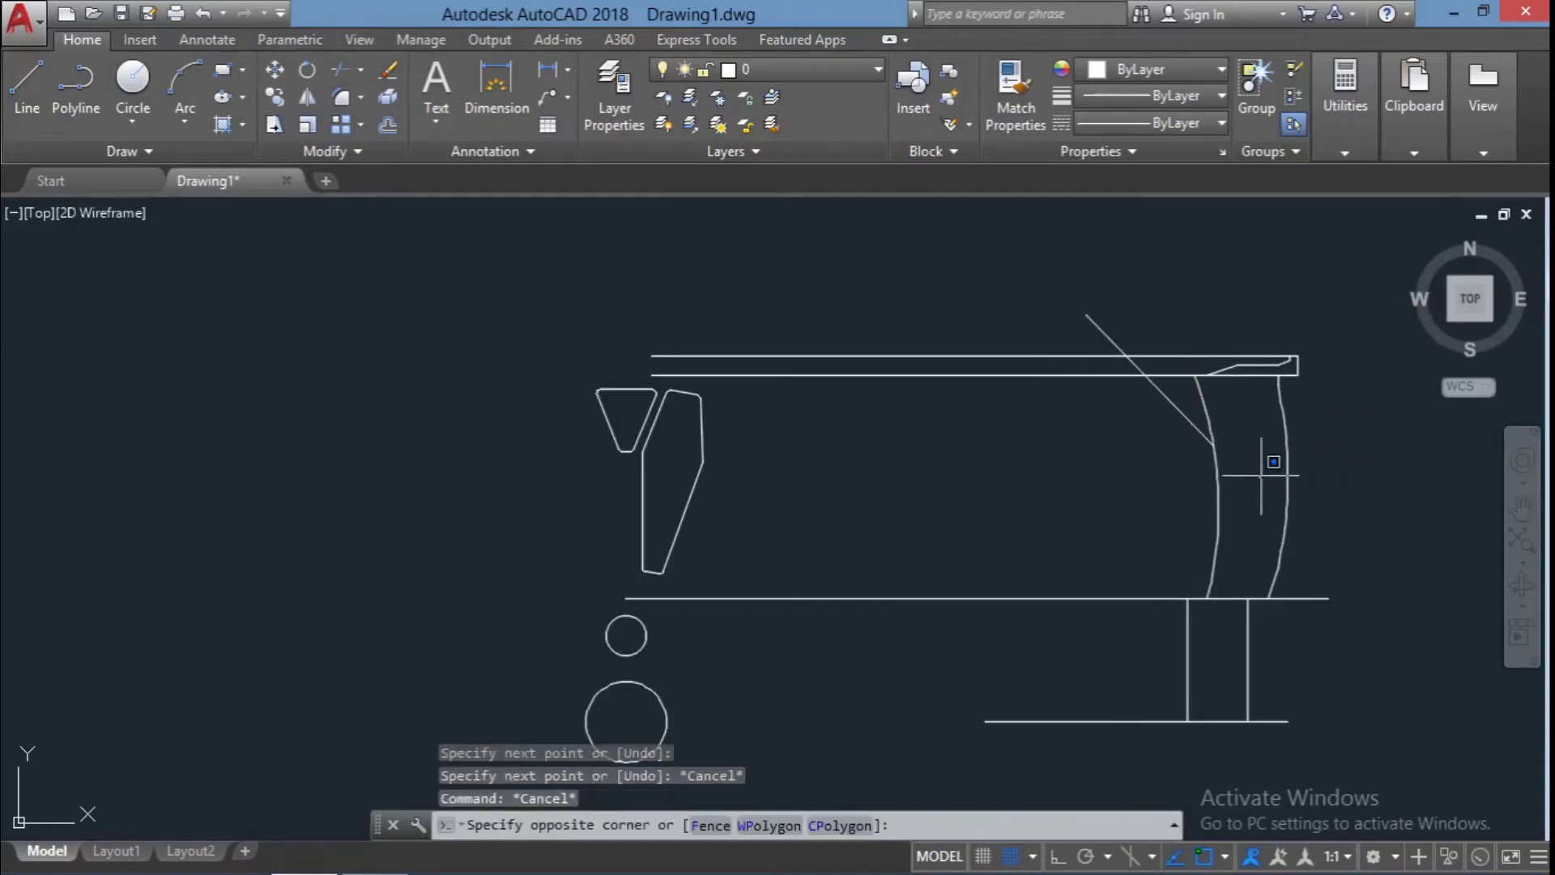
pyautogui.write('tr')
pyautogui.press('Return')
pyautogui.scroll(2, 1170, 382)
pyautogui.press('Escape')
pyautogui.press('Escape')
pyautogui.moveTo(1170, 383); pyautogui.dragTo(1104, 330)
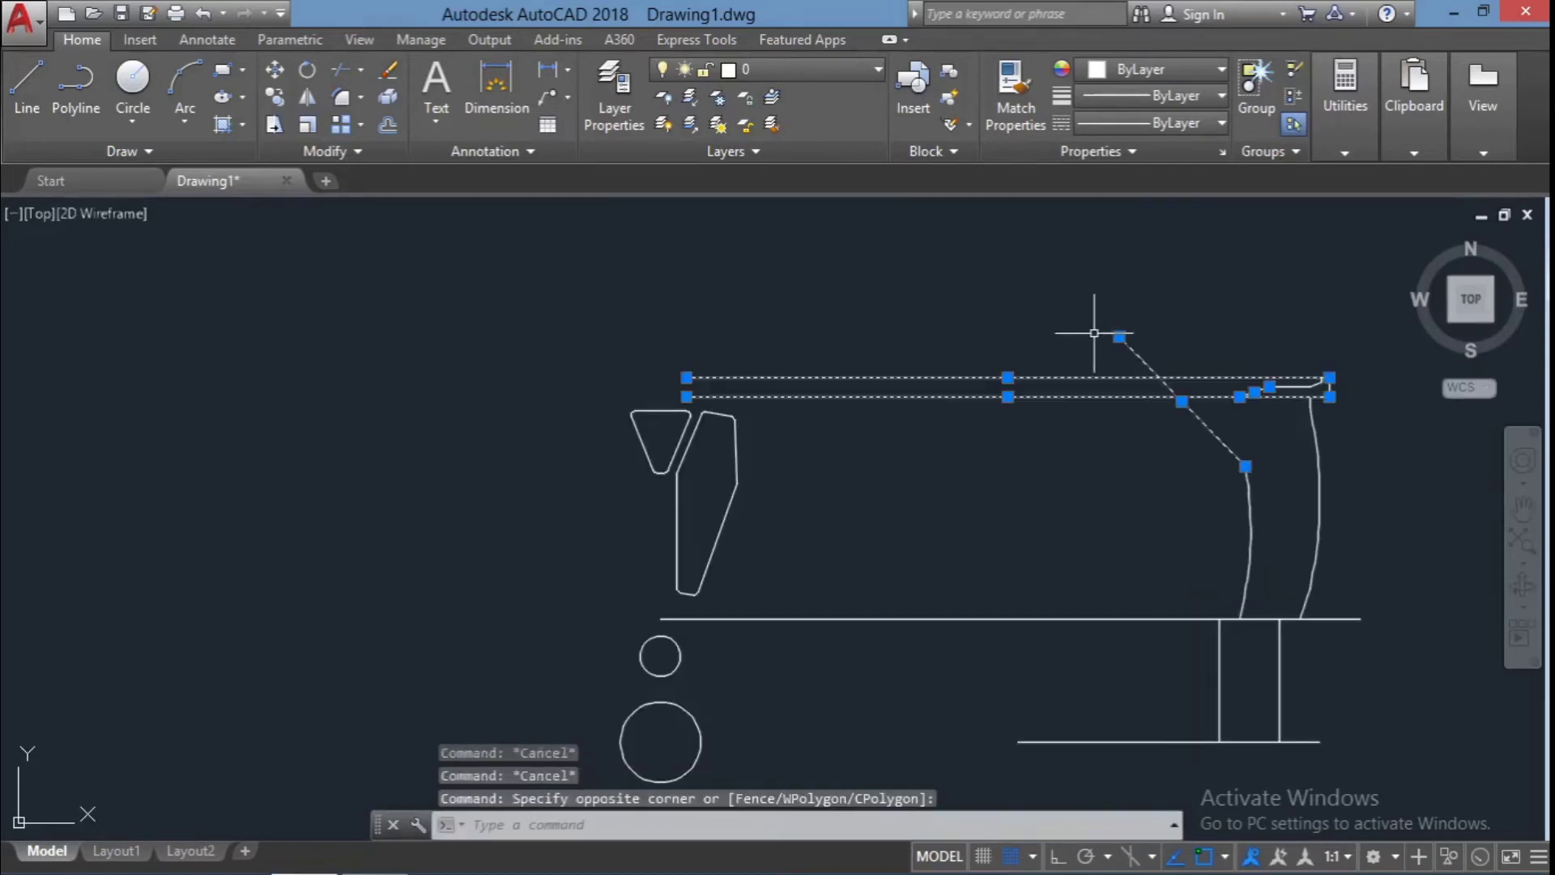
pyautogui.write('tr')
pyautogui.press('Return')
# Copy the lip's end line and short diagonal profile below and to the left
pyautogui.moveTo(1173, 382); pyautogui.dragTo(1083, 305)
pyautogui.press('Delete')
pyautogui.scroll(3, 1304, 361)
pyautogui.moveTo(1305, 362); pyautogui.dragTo(1274, 330)
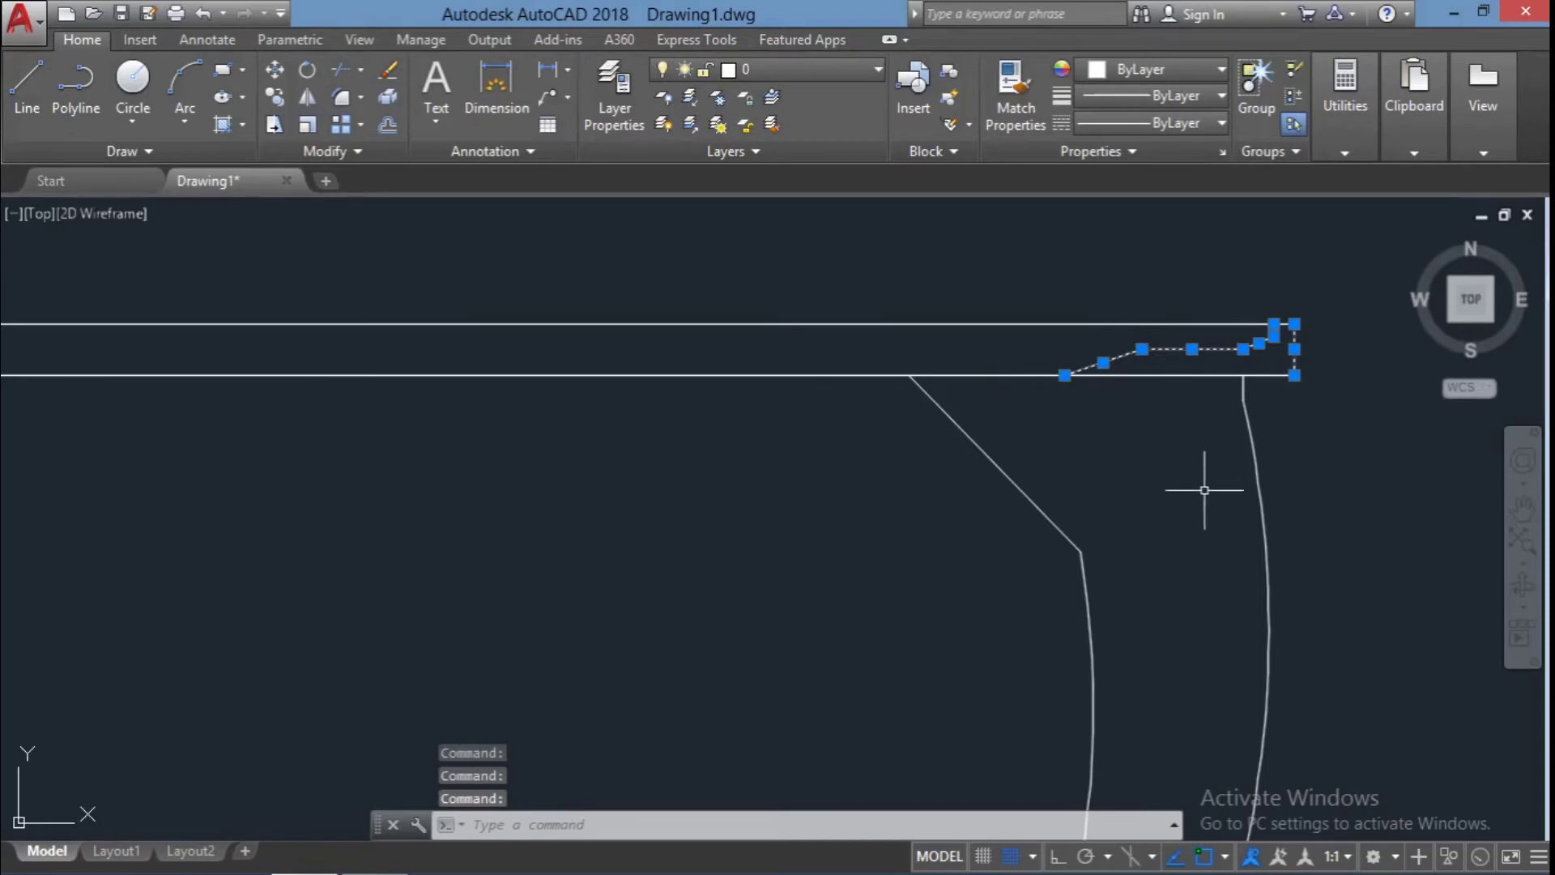
pyautogui.write('co')
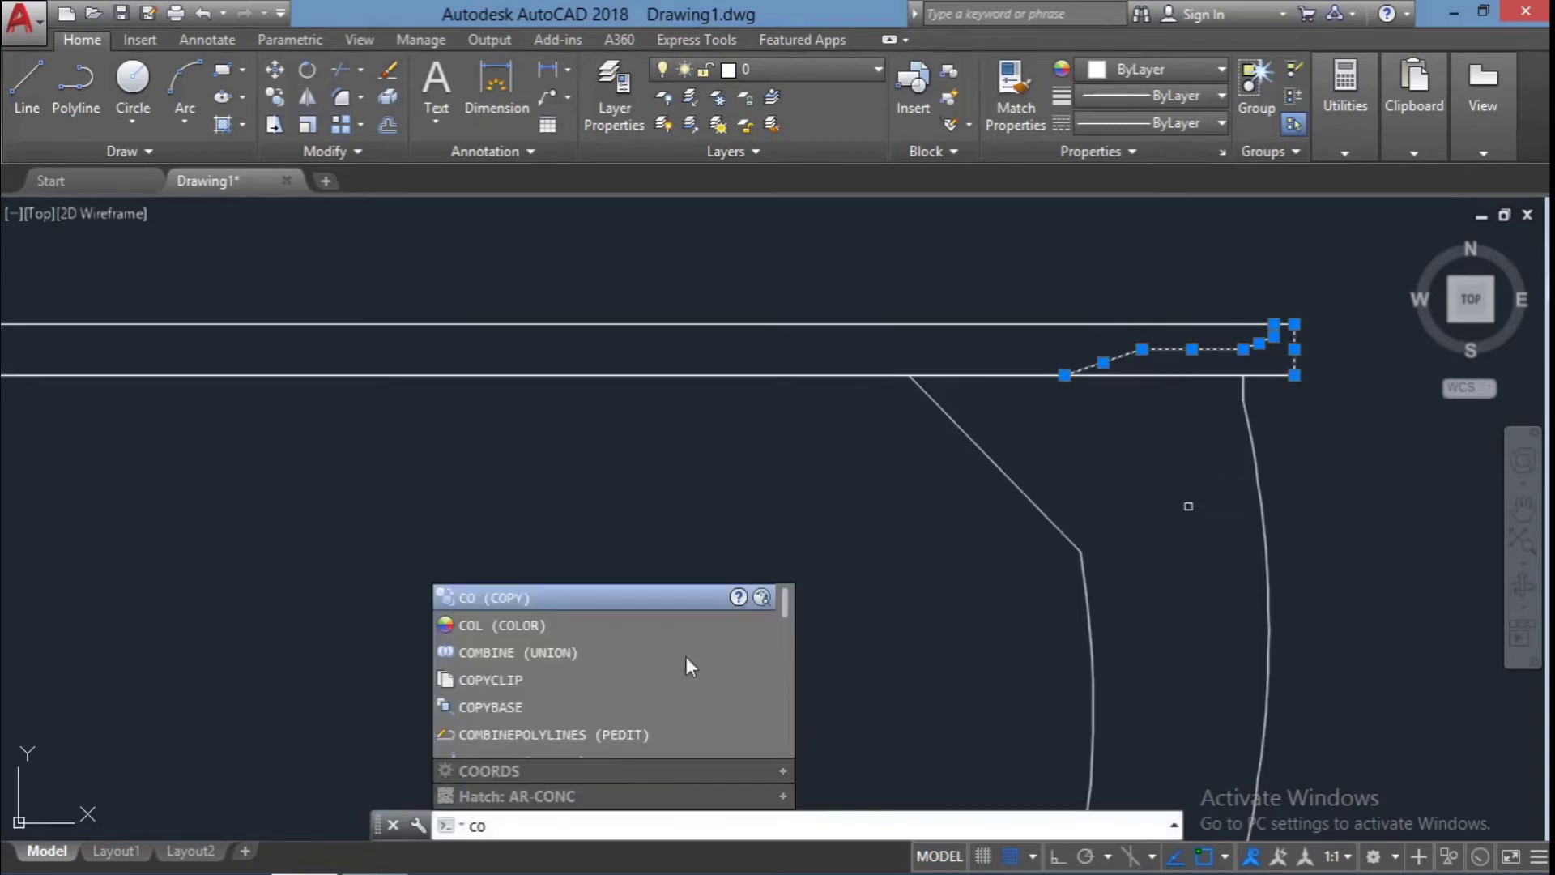
pyautogui.press('Return')
pyautogui.click(1294, 375)
pyautogui.click(707, 605)
pyautogui.press('Escape')
# Mirror the copied profile about a vertical line and delete the unwanted half
pyautogui.moveTo(729, 624); pyautogui.dragTo(439, 494)
pyautogui.write('mi')
pyautogui.press('Return')
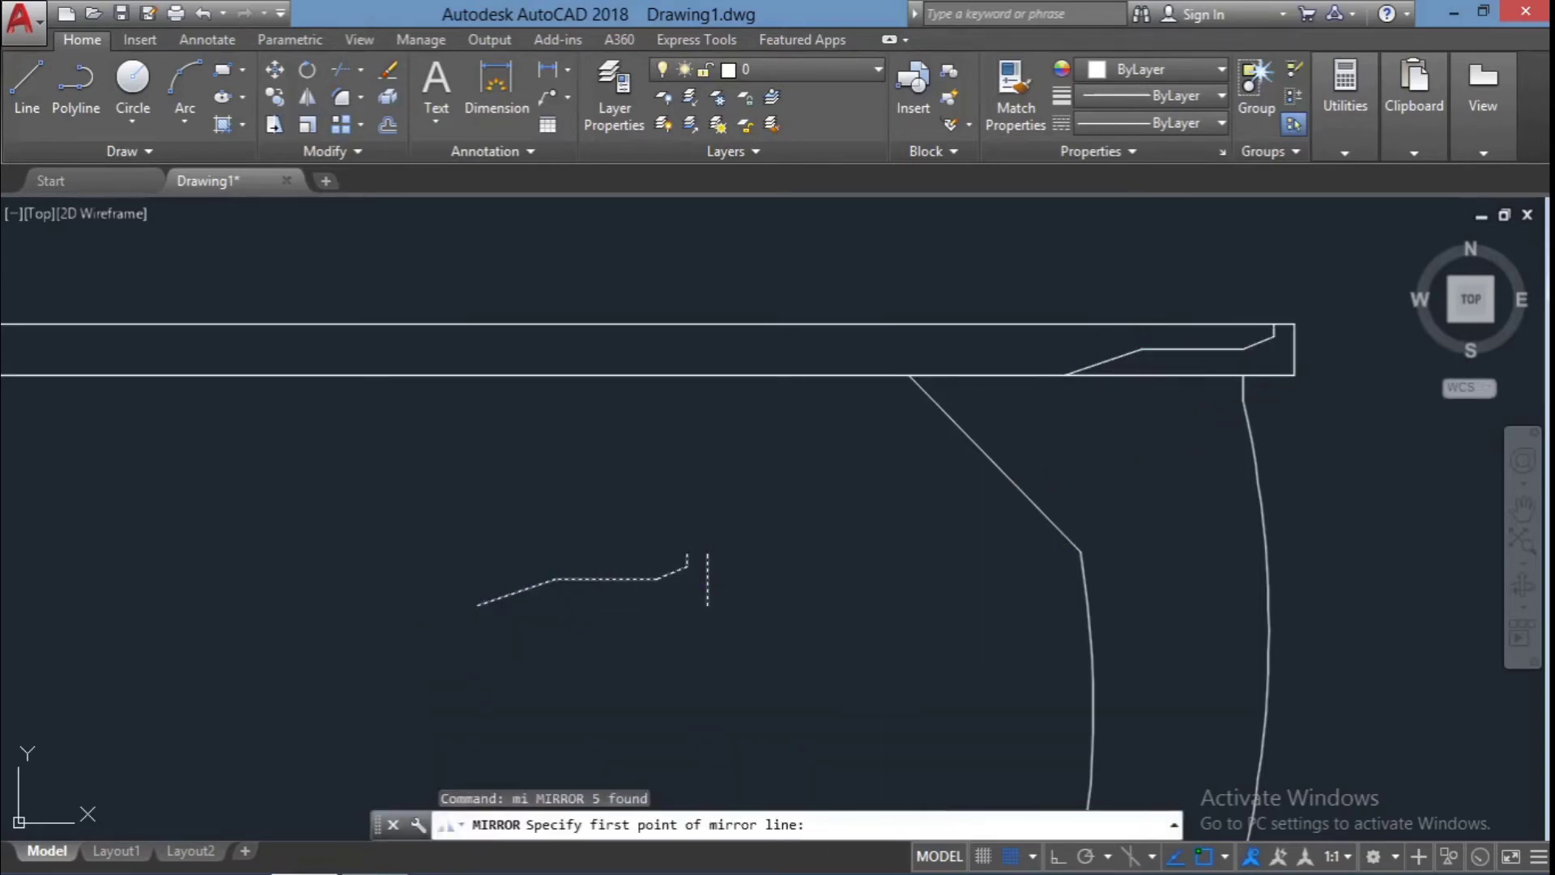
pyautogui.click(478, 604)
pyautogui.click(478, 553)
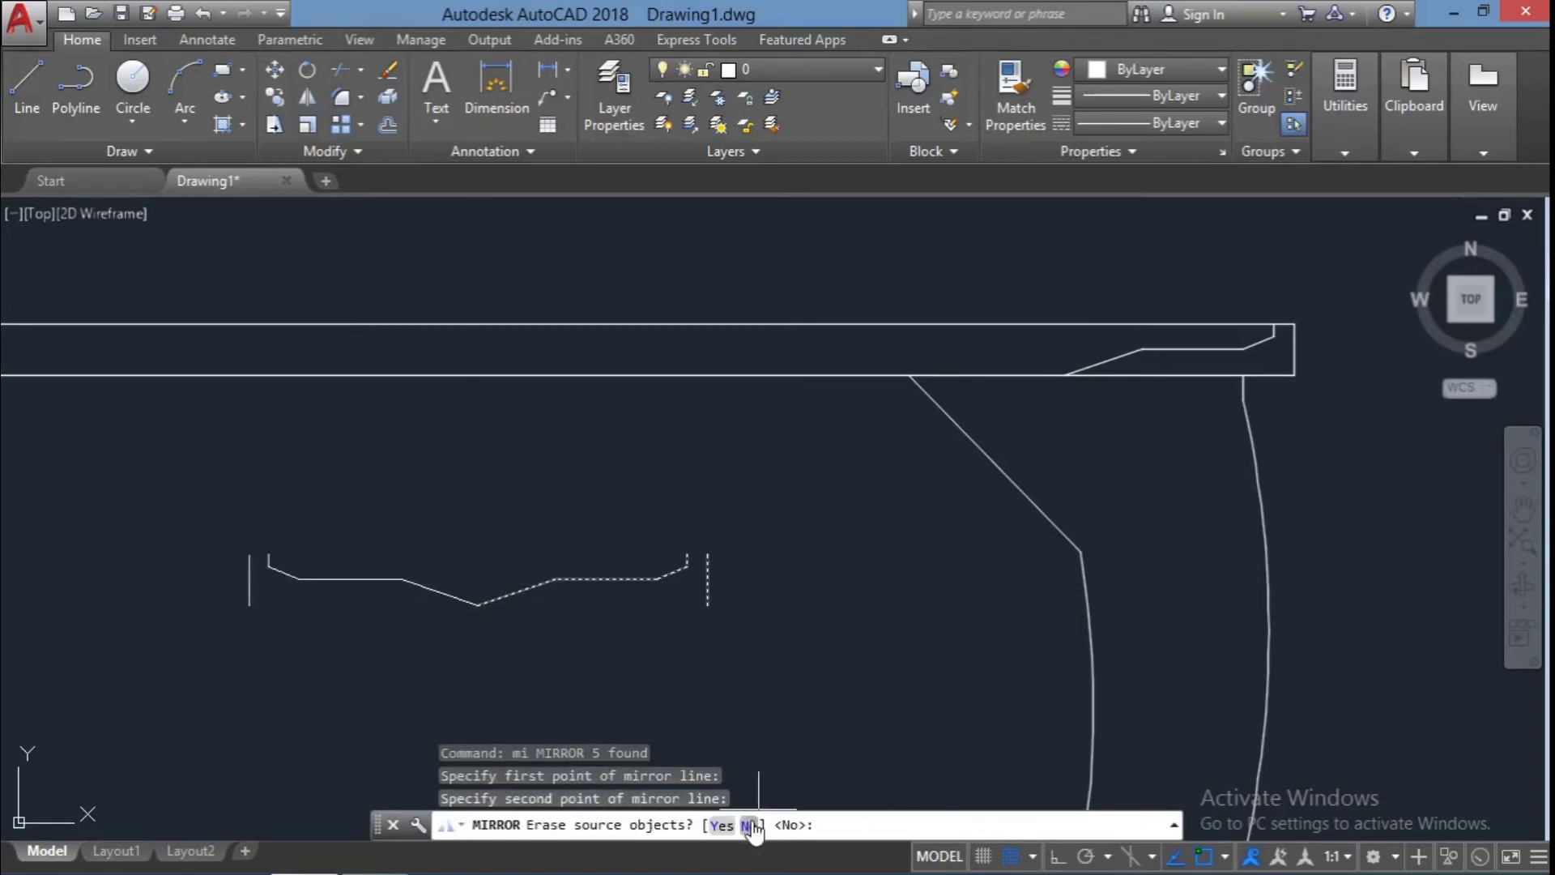
pyautogui.press('Return')
pyautogui.click(764, 680)
pyautogui.click(576, 507)
pyautogui.press('Delete')
# Move the mirrored profile into the rim bar at the left
pyautogui.scroll(2, 354, 607)
pyautogui.scroll(-2, 354, 606)
pyautogui.click(429, 583)
pyautogui.click(556, 640)
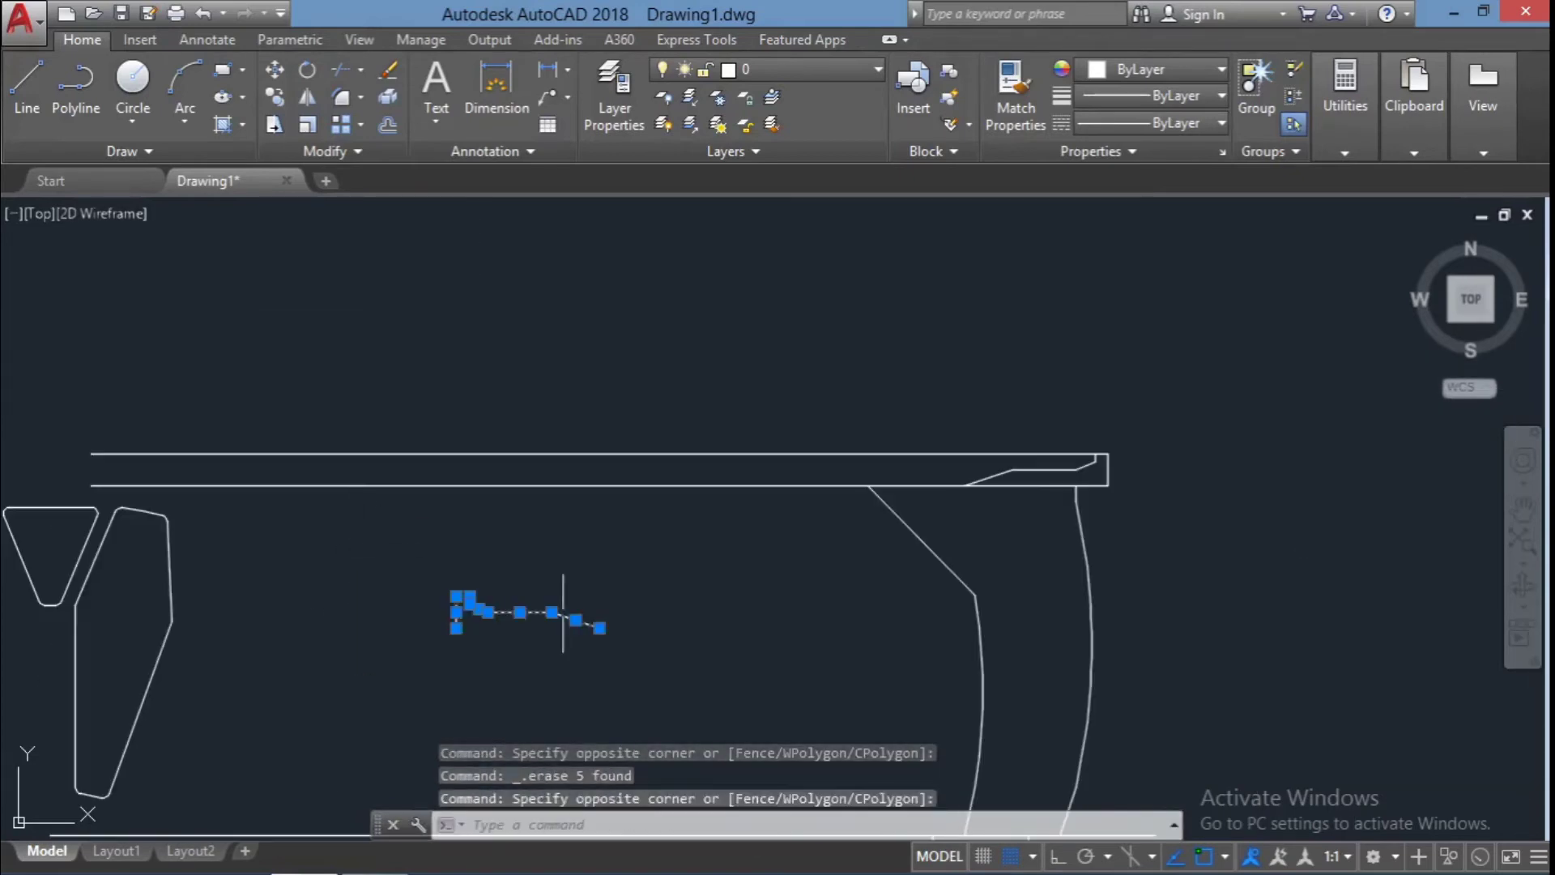
pyautogui.write('m')
pyautogui.press('Return')
pyautogui.click(599, 629)
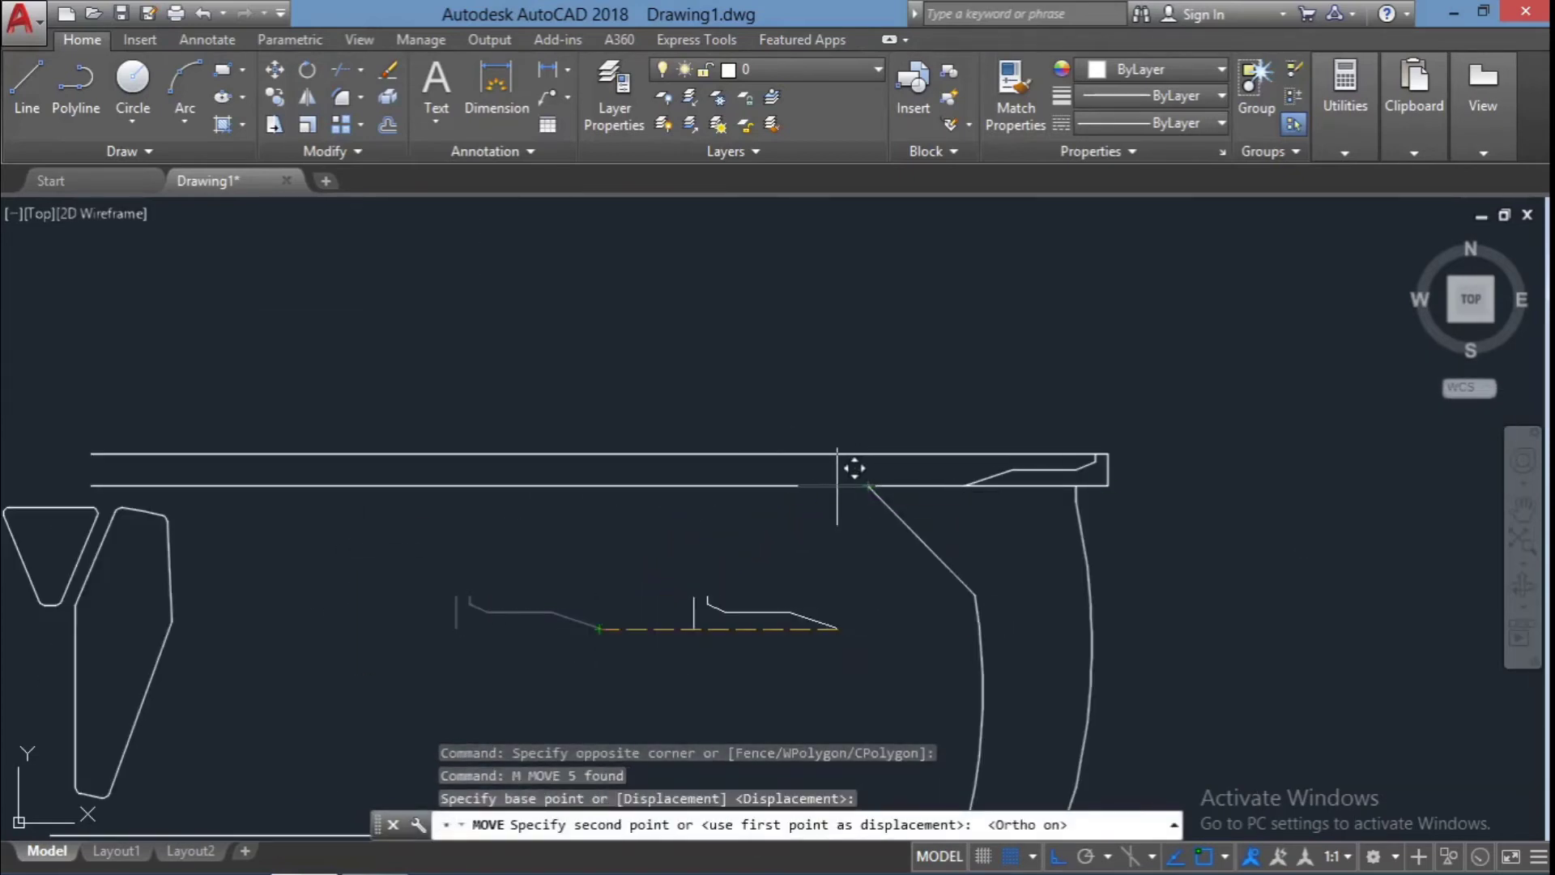
pyautogui.click(867, 486)
pyautogui.press('Escape')
pyautogui.press('Escape')
pyautogui.scroll(2, 798, 518)
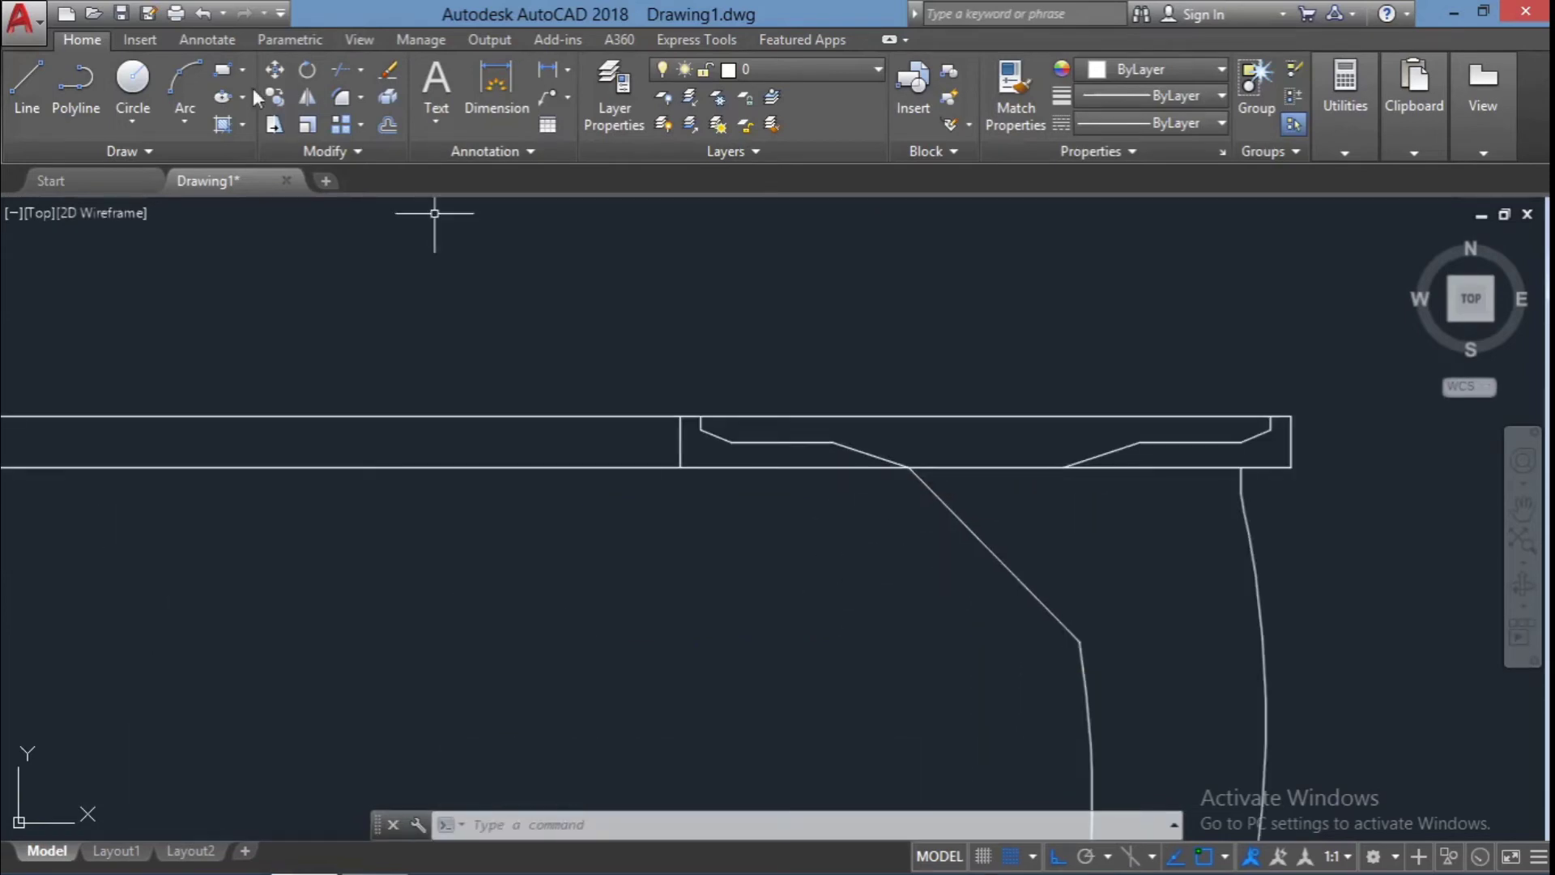
# Attempt an arc from the sloped line toward the rim bar, then cancel it
pyautogui.write('a')
pyautogui.press('Return')
pyautogui.click(959, 519)
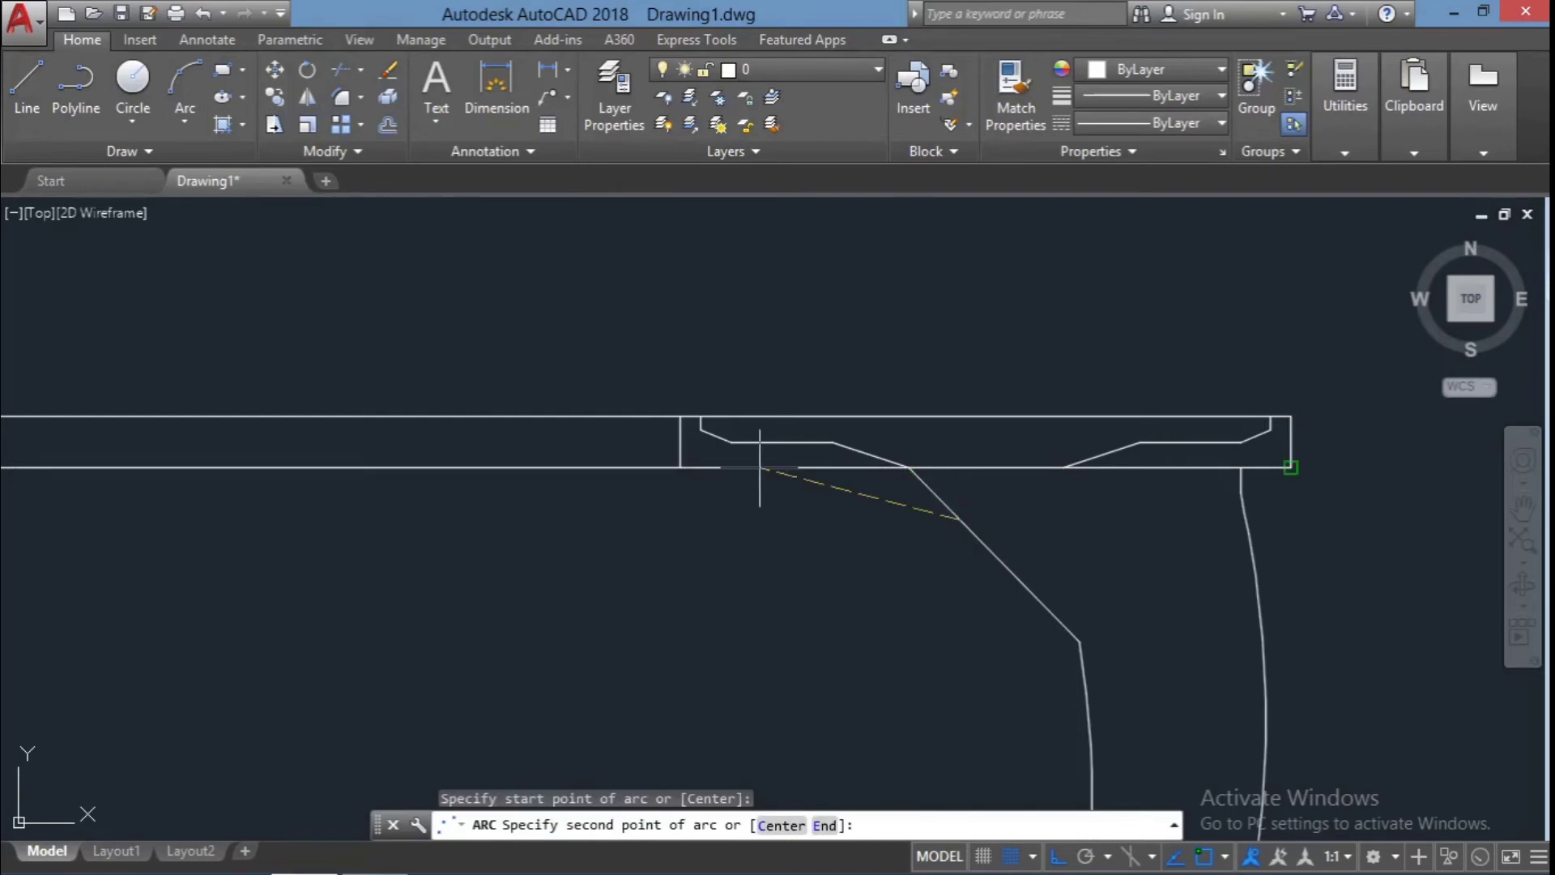
pyautogui.click(710, 468)
pyautogui.press('Return')
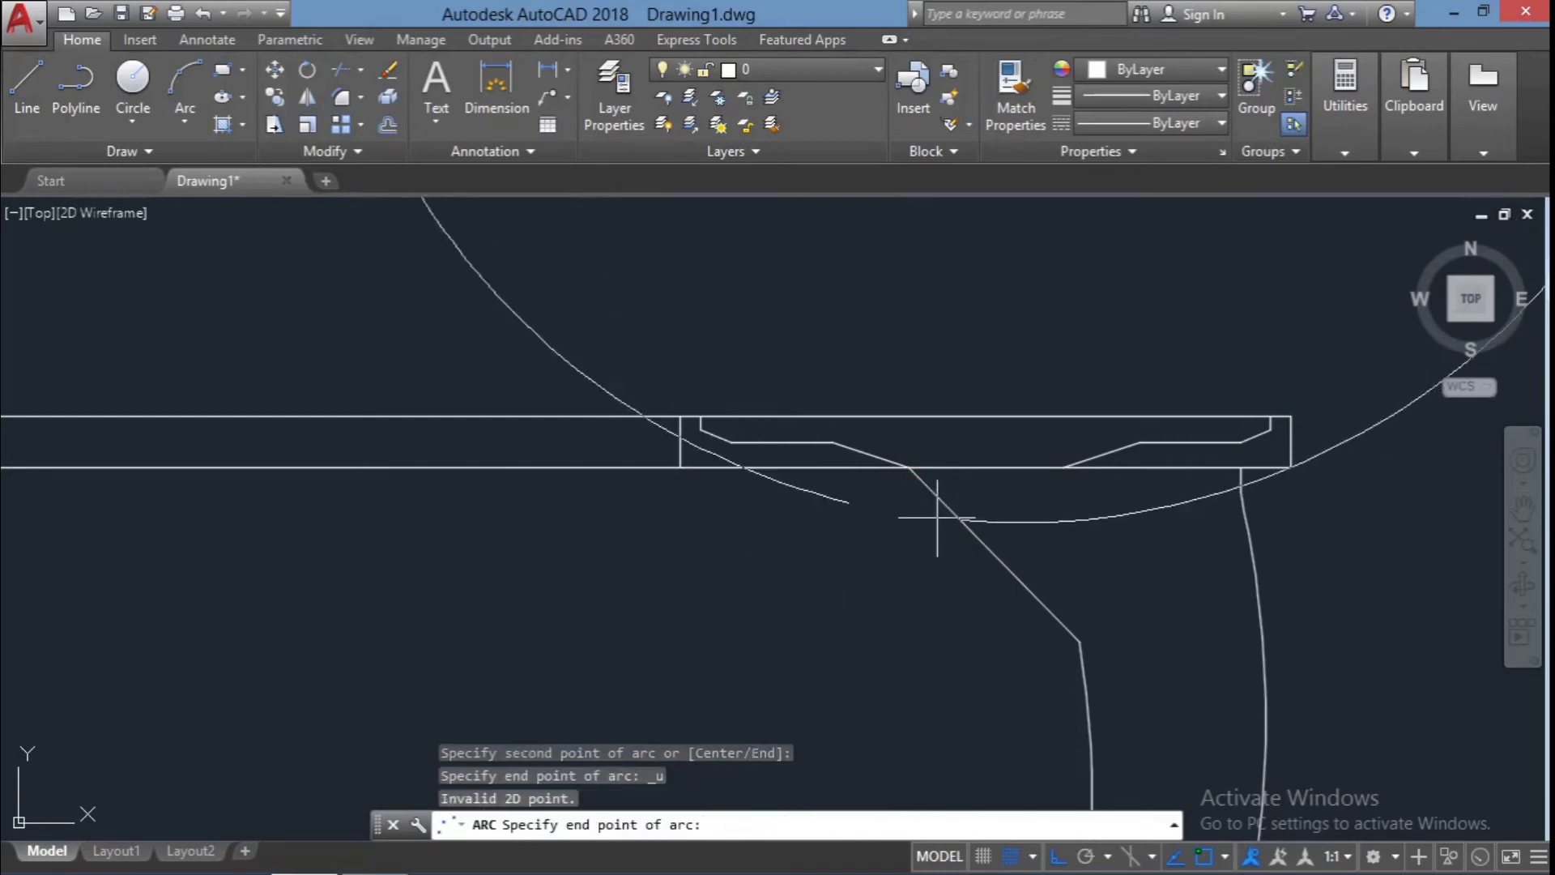
pyautogui.press('Escape')
pyautogui.press('Escape')
# Turn Ortho off with F8 and retry the arc, then undo it
pyautogui.write('a')
pyautogui.press('Return')
pyautogui.press('F8')
pyautogui.click(932, 515)
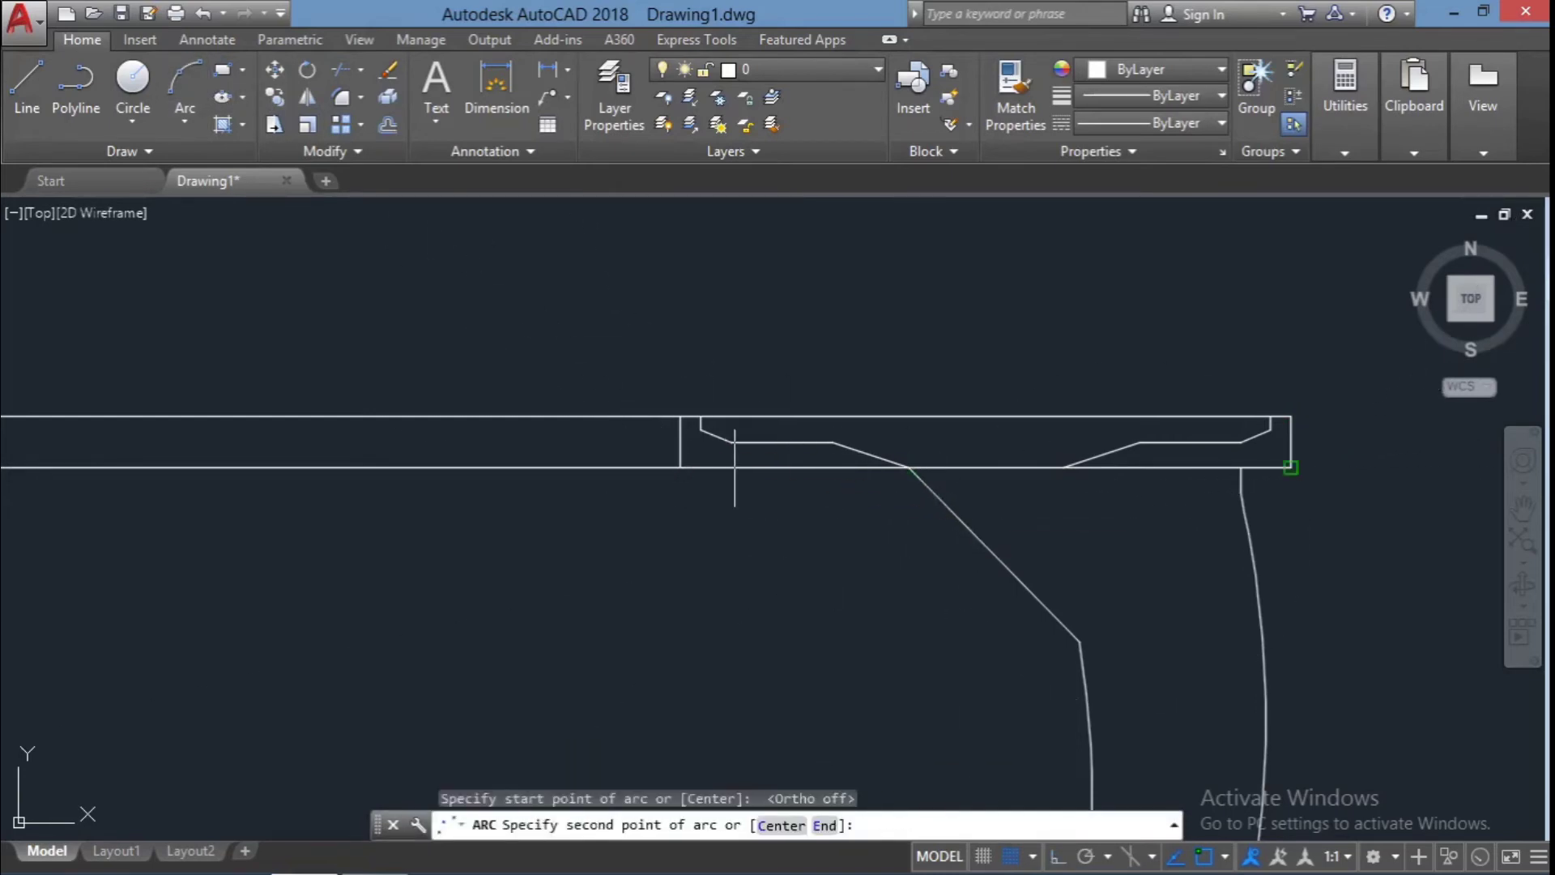
pyautogui.click(735, 467)
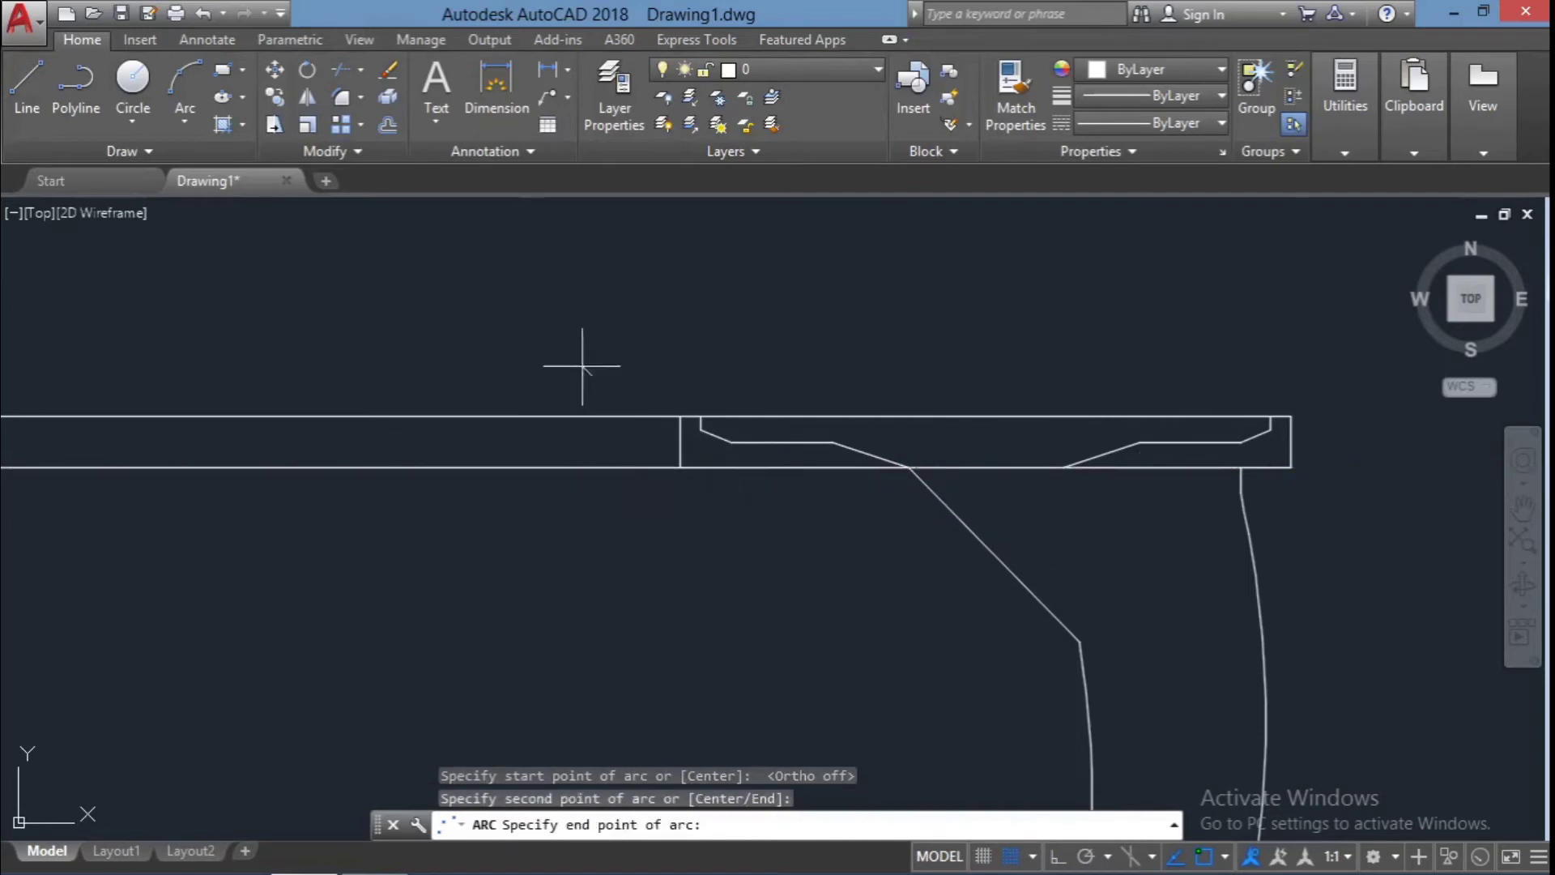
pyautogui.hotkey('ctrl', 'z')
# Draw the shallow arc from the extension point beneath the rim bar
pyautogui.click(185, 89)
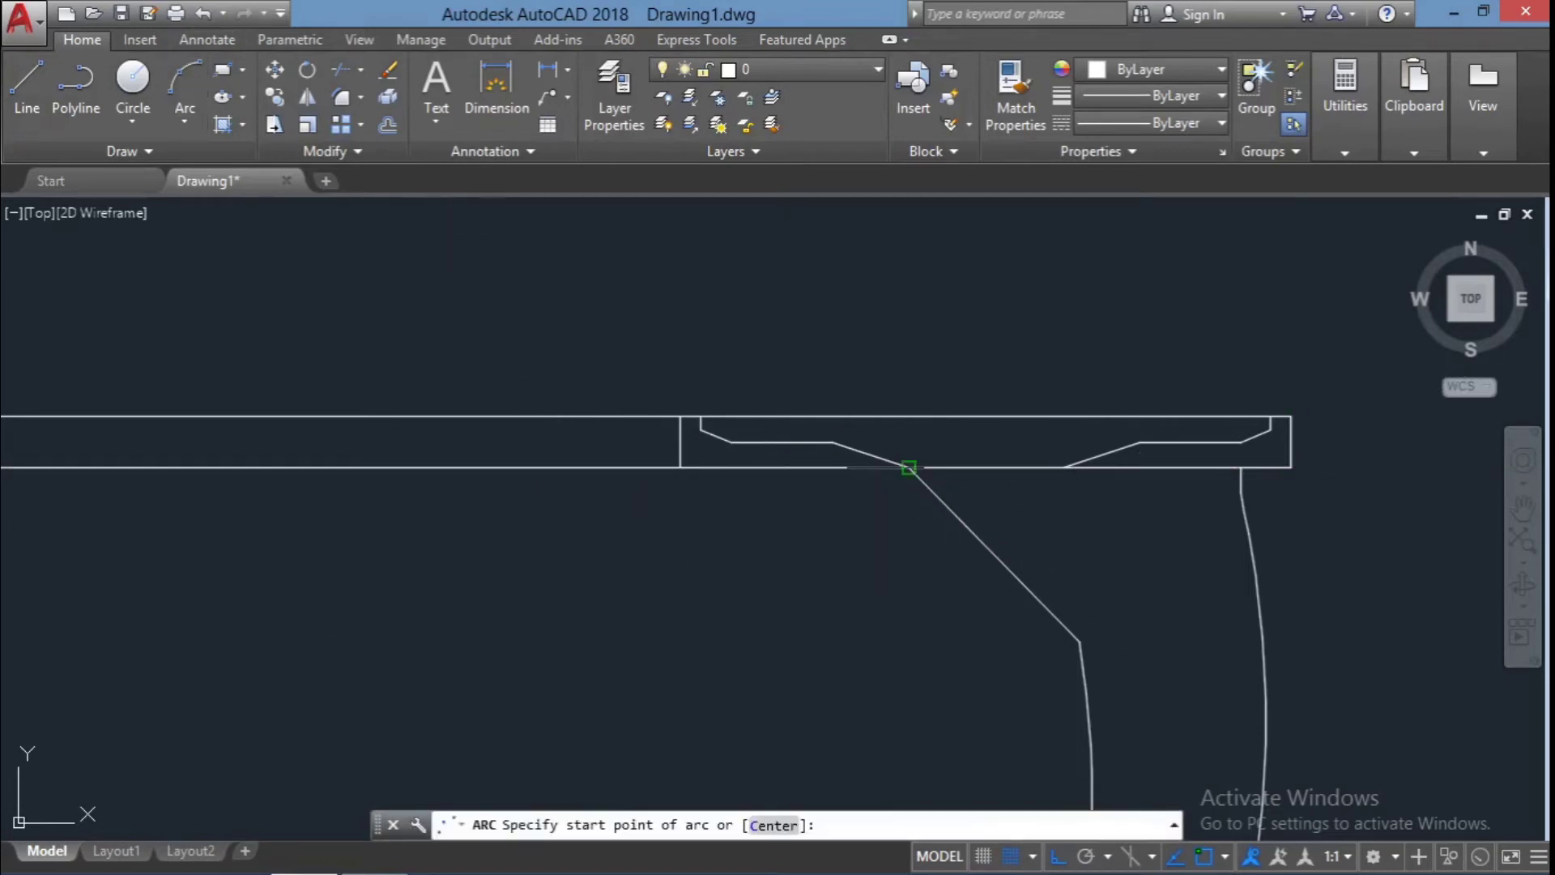
pyautogui.click(936, 492)
pyautogui.click(710, 468)
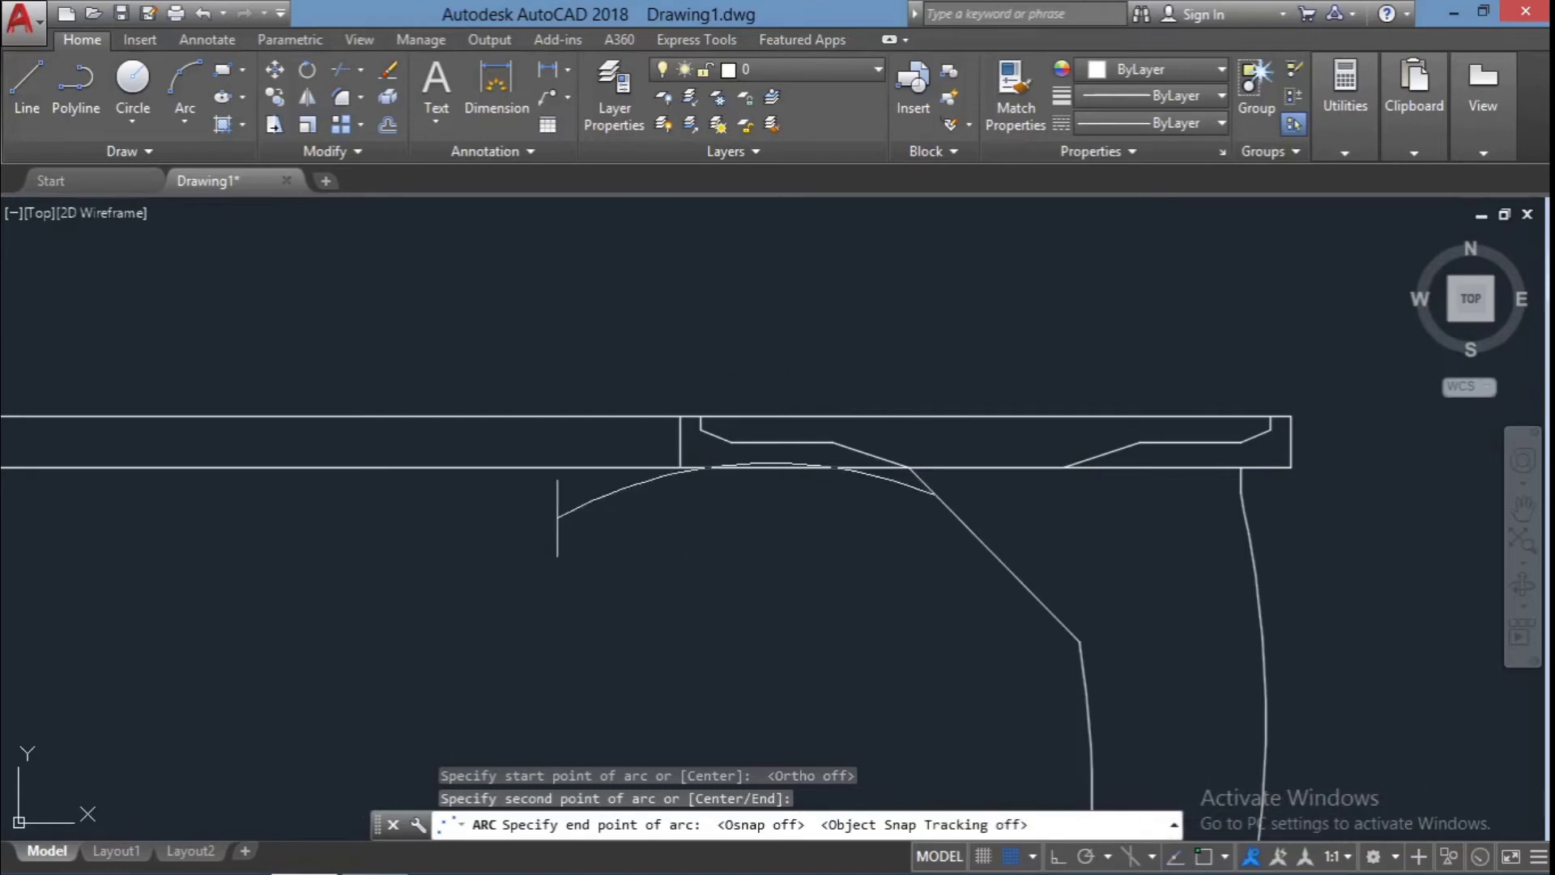
pyautogui.press('Escape')
pyautogui.press('Escape')
# Crossing-select the lines to trim against, then abandon the first trim
pyautogui.scroll(3, 916, 618)
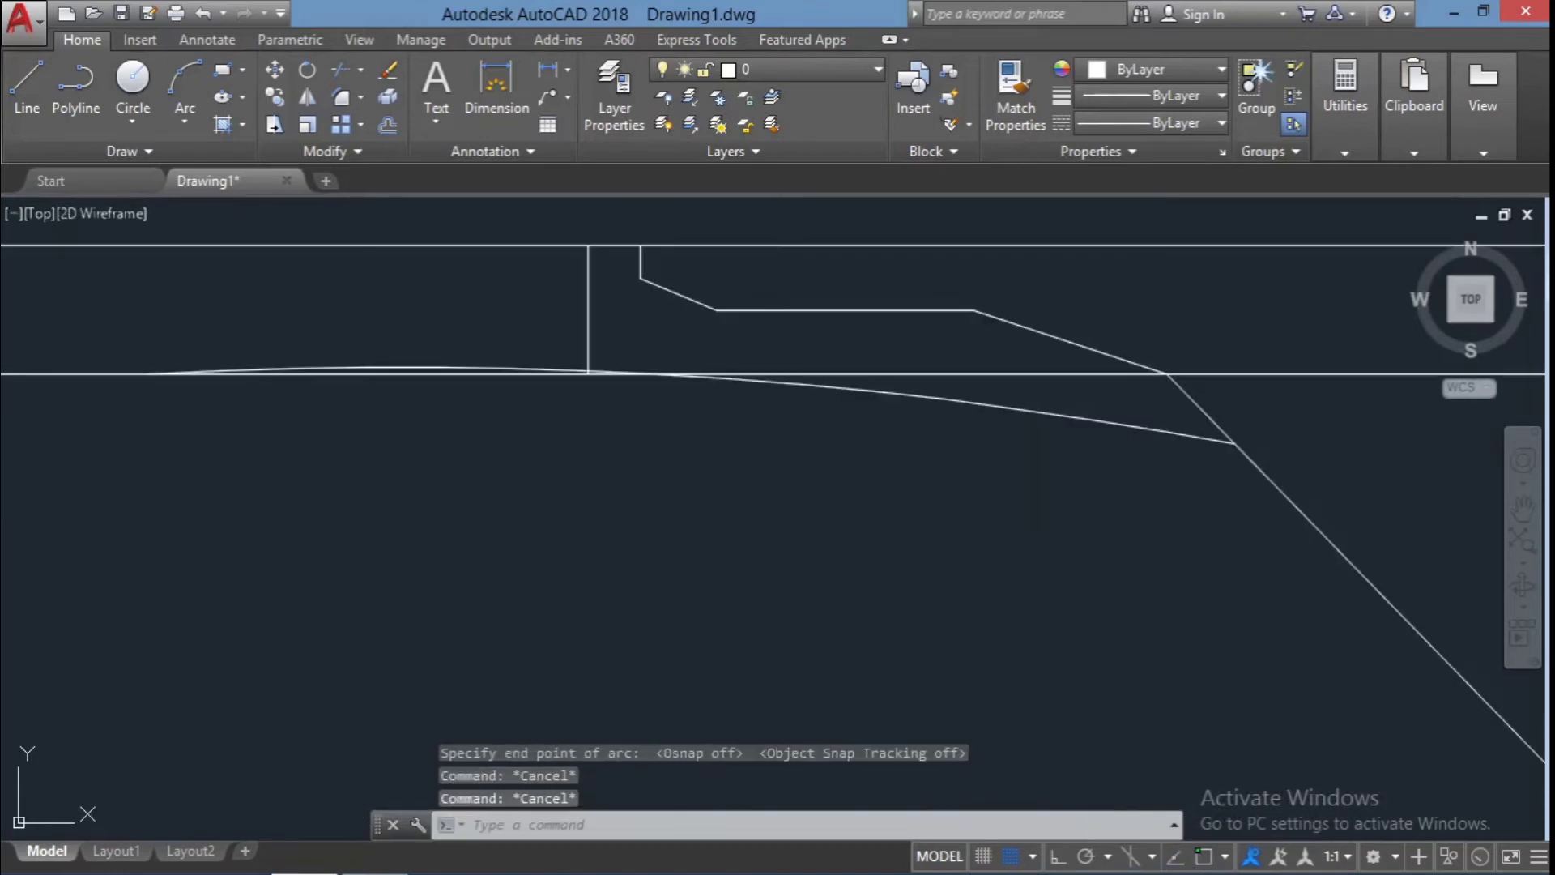
pyautogui.scroll(2, 706, 354)
pyautogui.moveTo(519, 421); pyautogui.dragTo(706, 354)
pyautogui.write('tr')
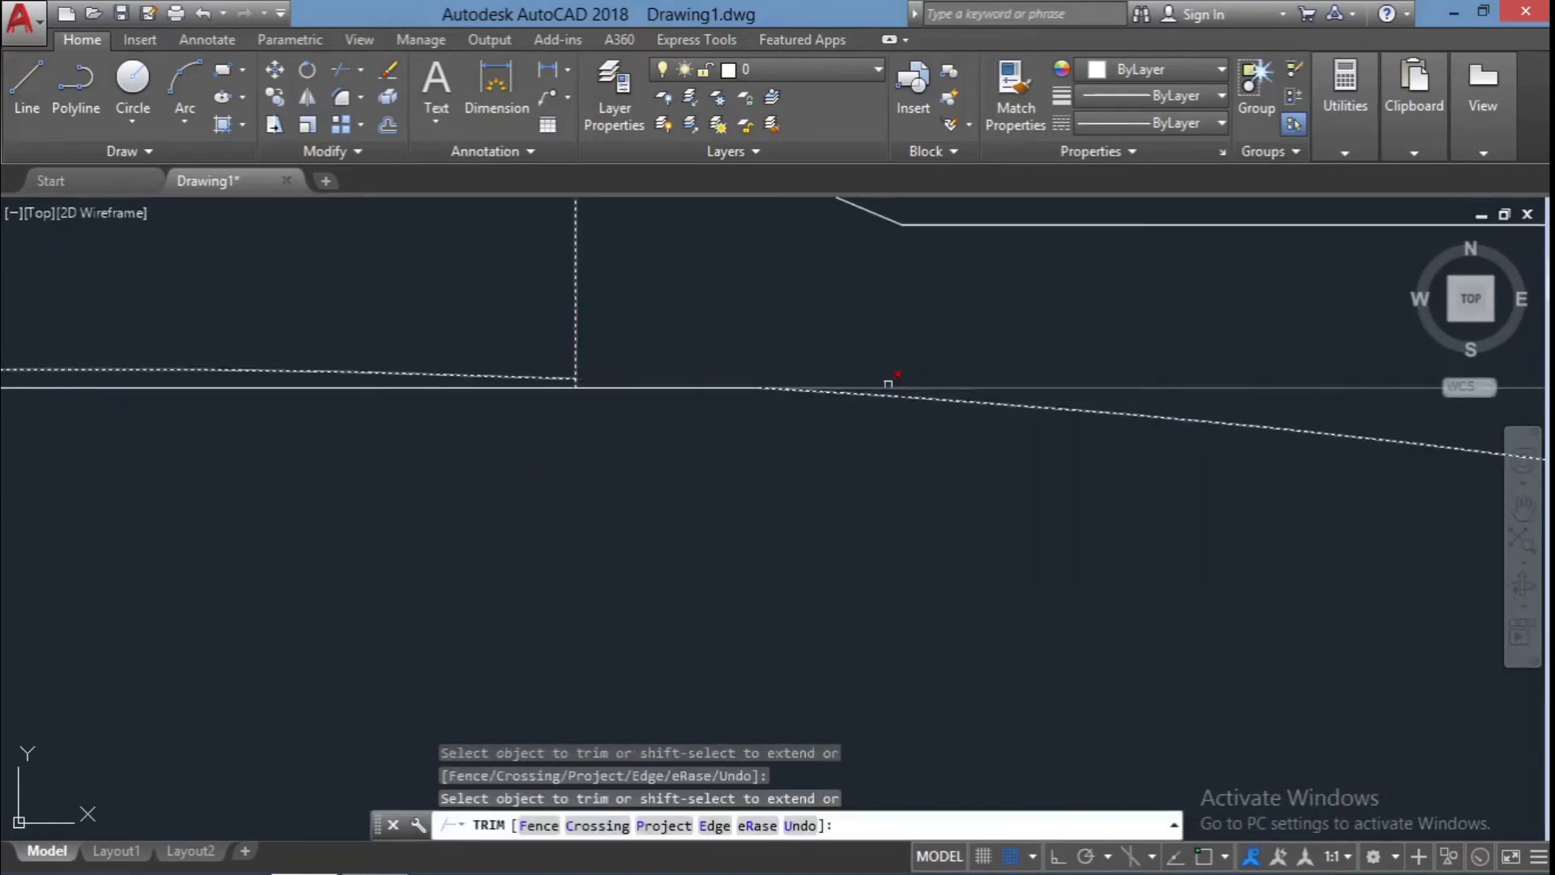
pyautogui.scroll(-2, 891, 378)
pyautogui.scroll(-2, 1043, 455)
pyautogui.scroll(2, 1207, 430)
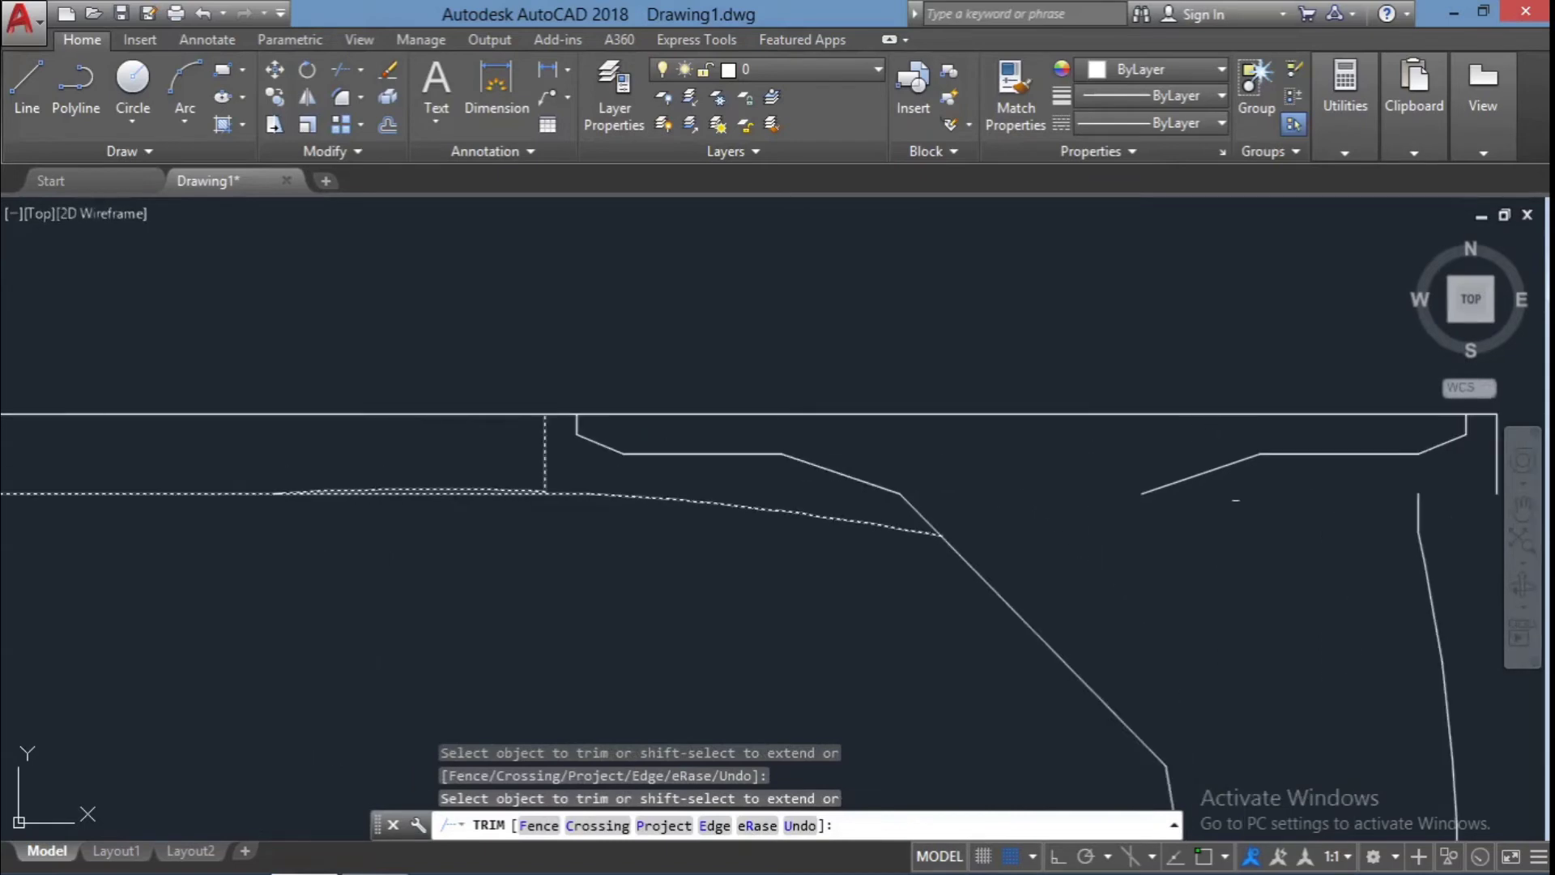
pyautogui.press('Escape')
# Draw a horizontal helper line leftward from the right end of the profile
pyautogui.write('l')
pyautogui.press('Return')
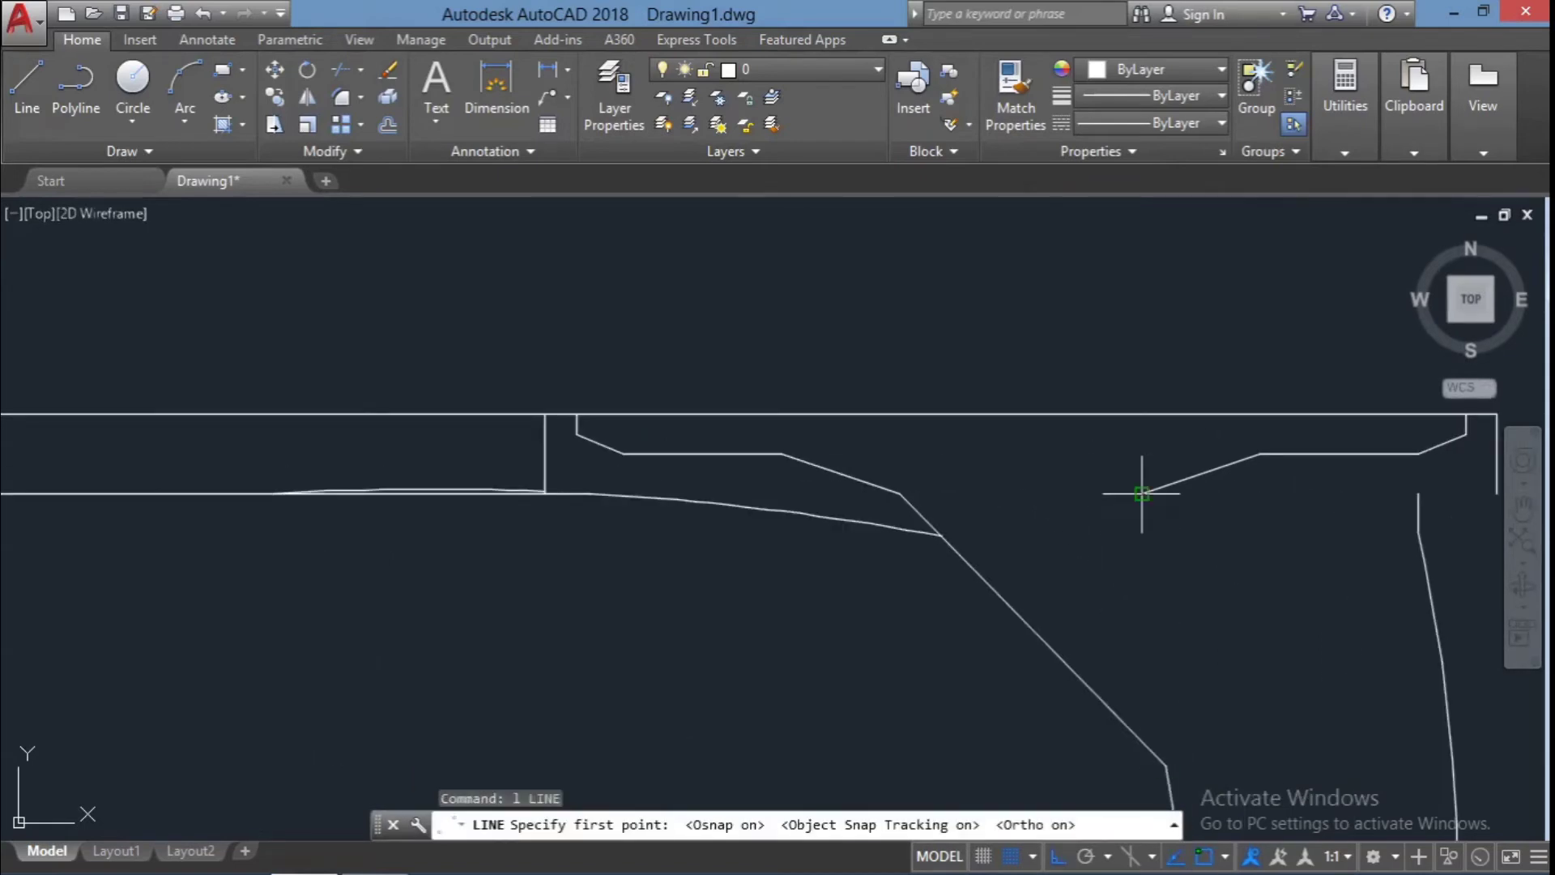
pyautogui.click(1142, 494)
pyautogui.click(900, 493)
pyautogui.press('Escape')
pyautogui.press('Escape')
# Select the profile lines as cutting edges for a trim, then cancel it
pyautogui.moveTo(1146, 527); pyautogui.dragTo(666, 346)
pyautogui.write('tr')
pyautogui.press('Return')
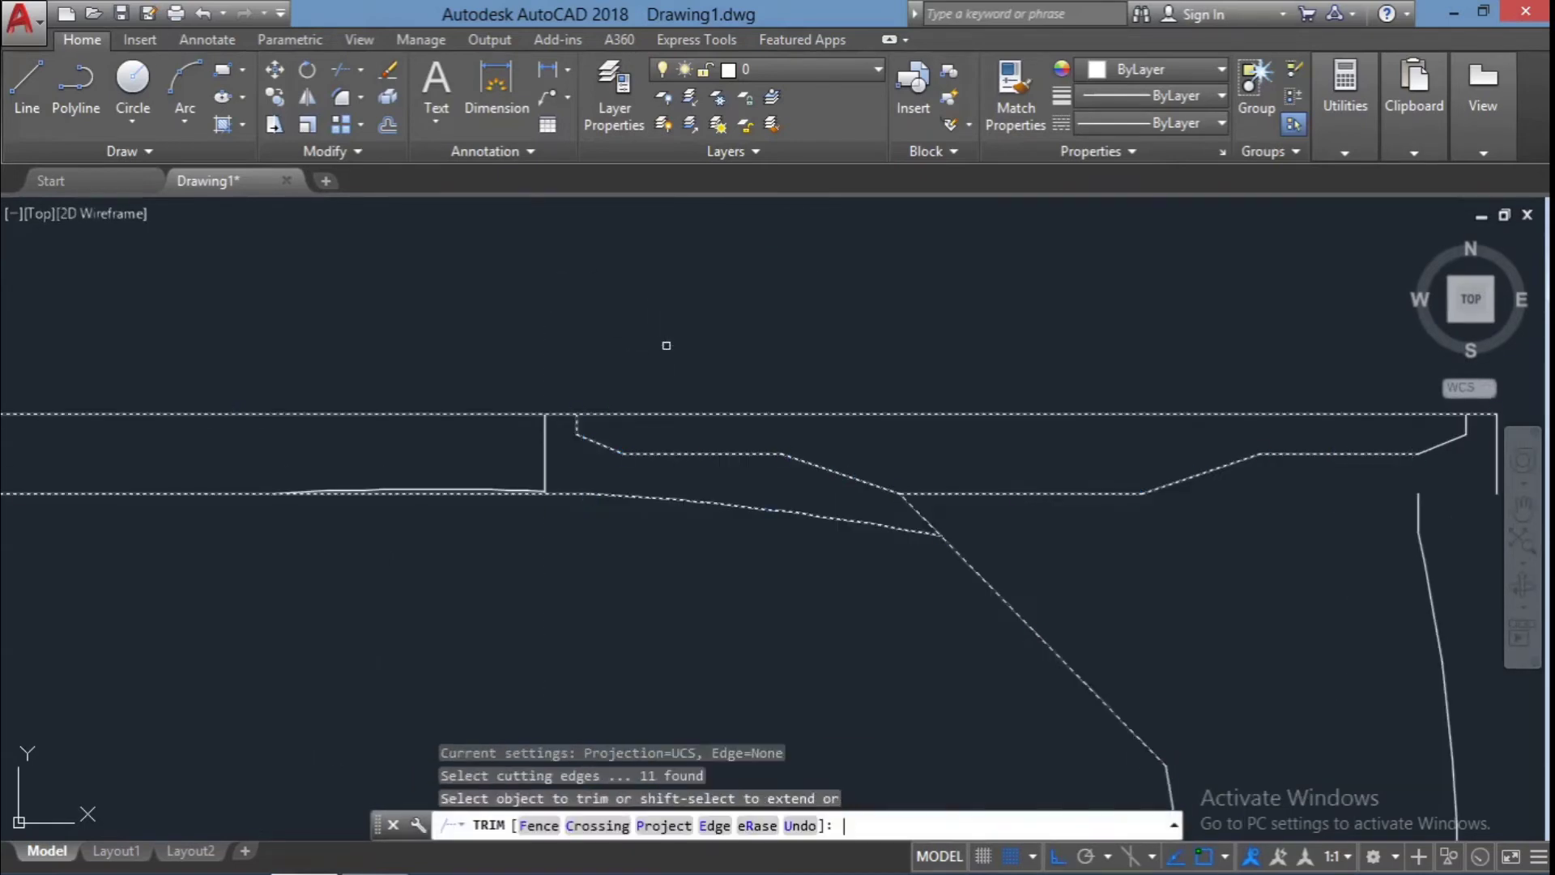
pyautogui.scroll(-3, 445, 474)
pyautogui.scroll(3, 1223, 538)
pyautogui.press('Escape')
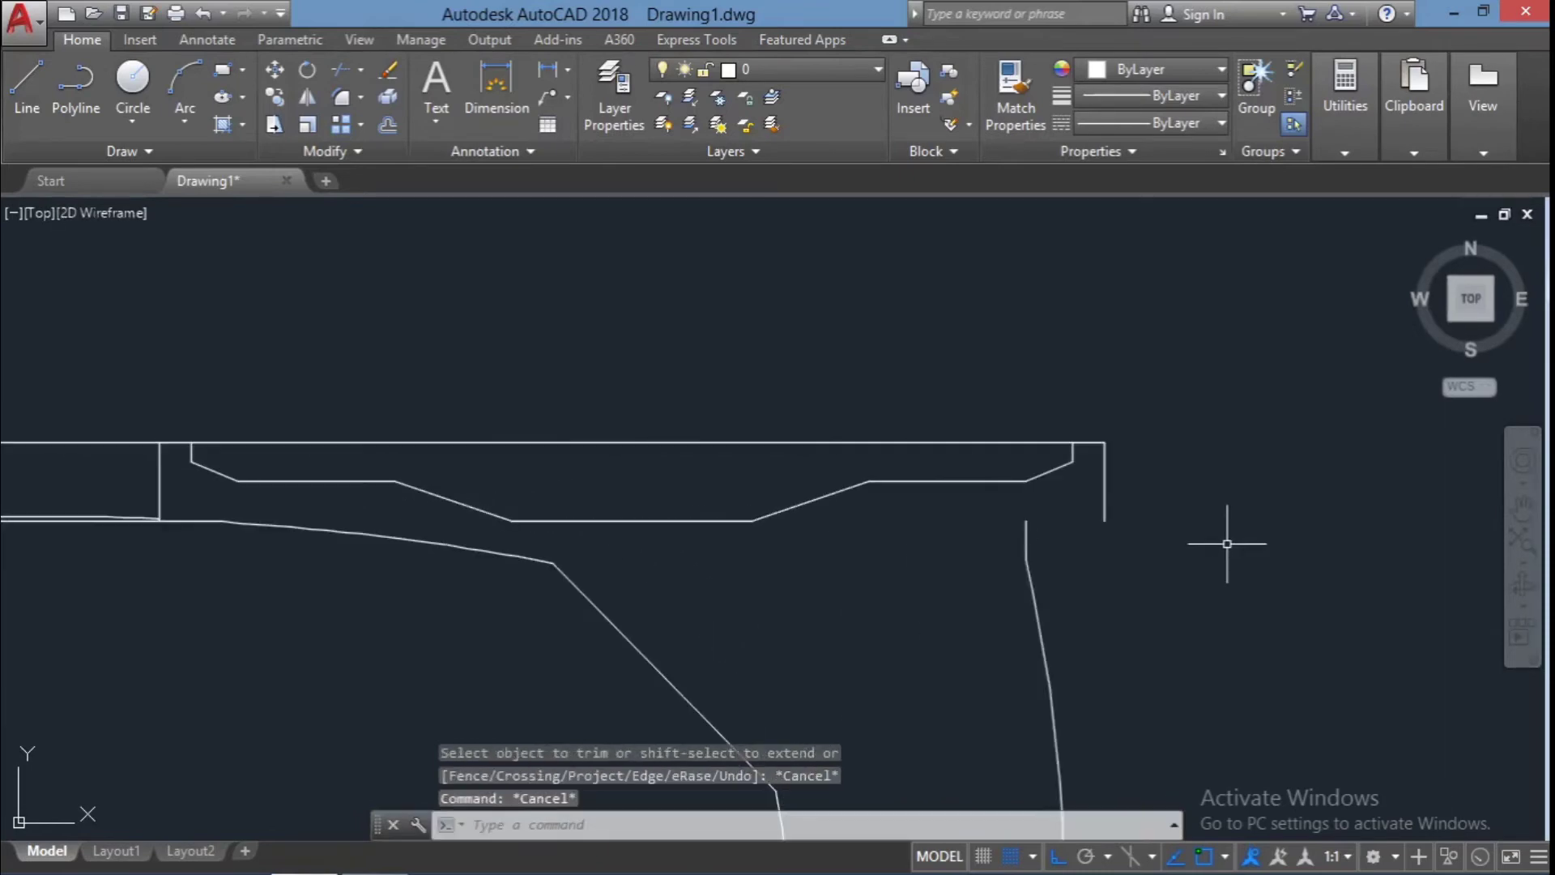
# Draw a second short horizontal helper line on the profile
pyautogui.press('l')
pyautogui.press('Return')
pyautogui.click(1105, 520)
pyautogui.click(1026, 520)
# Select the whole profile as cutting edges for trimming, then cancel
pyautogui.scroll(-4, 1123, 571)
pyautogui.moveTo(1215, 626); pyautogui.dragTo(1147, 549)
pyautogui.write('tr')
pyautogui.press('Return')
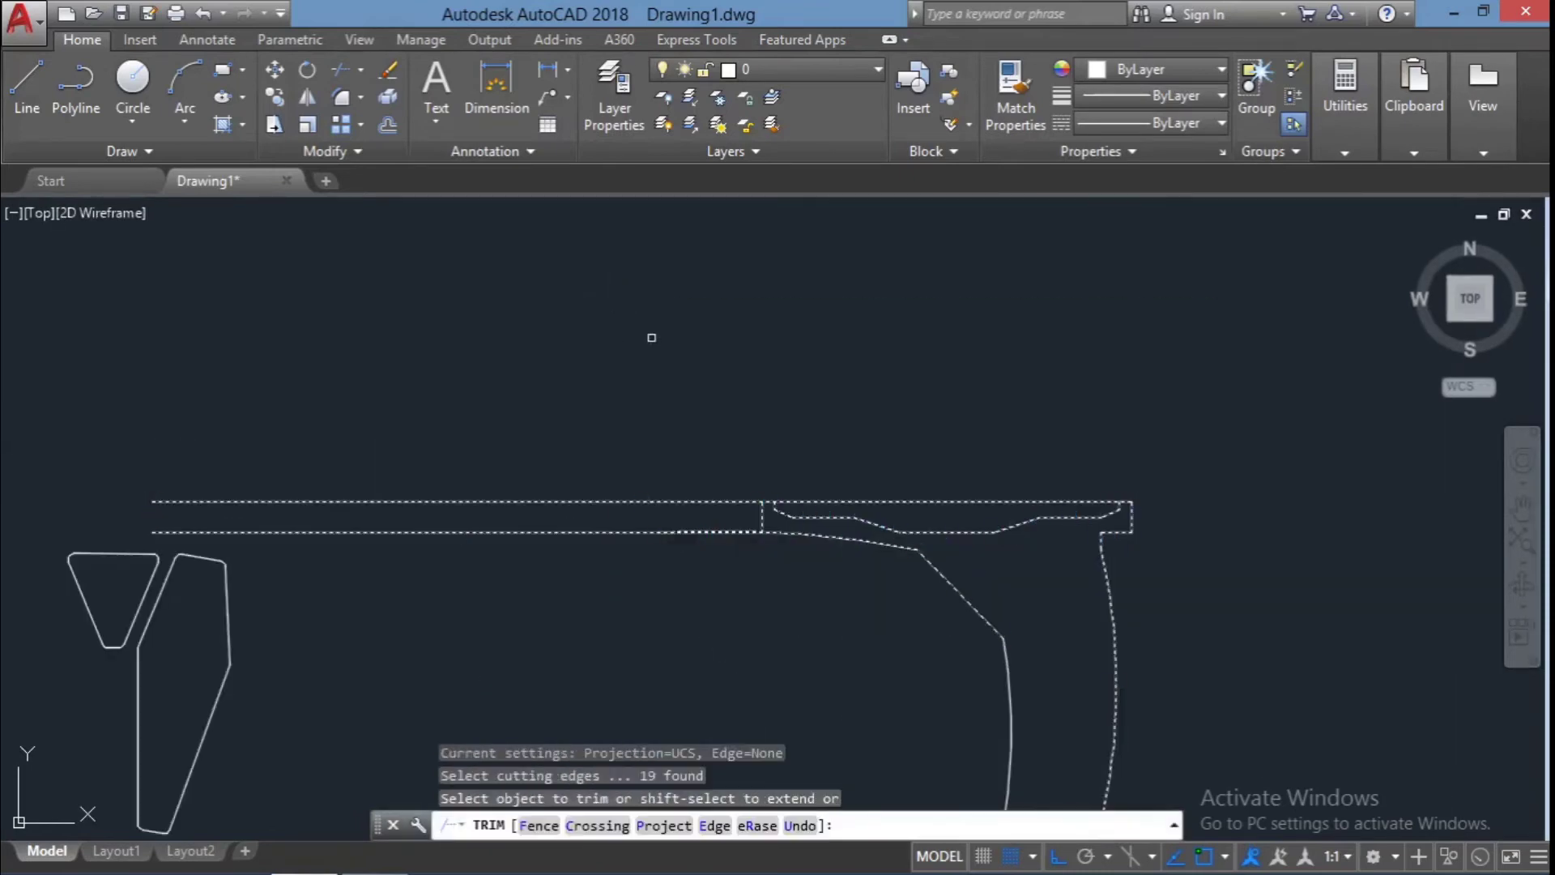
pyautogui.scroll(3, 753, 635)
pyautogui.scroll(2, 774, 619)
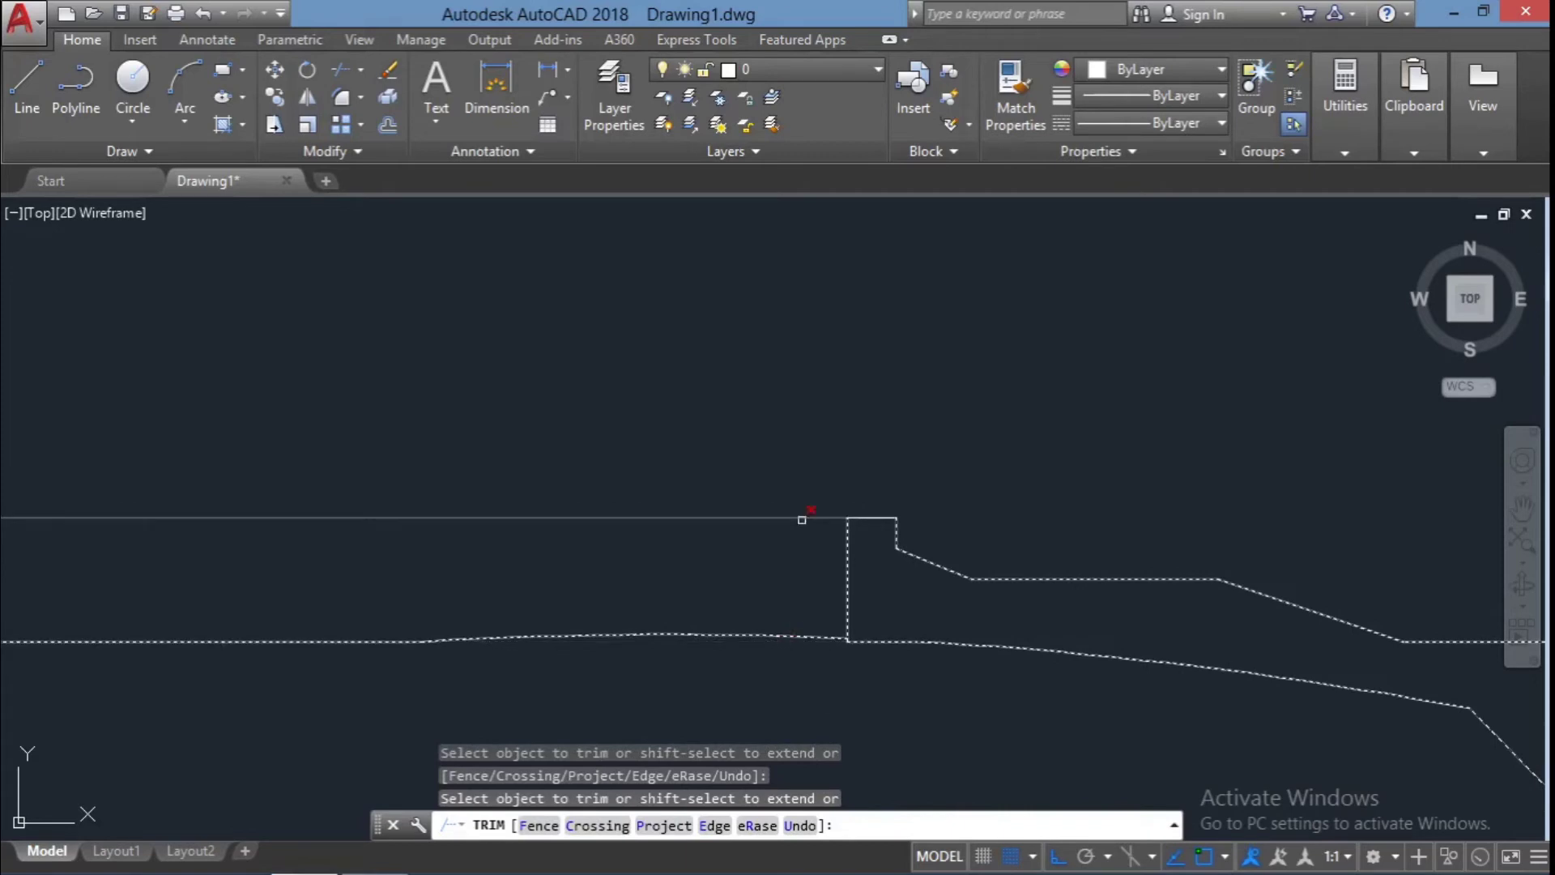
pyautogui.press('Escape')
# Erase the leftover horizontal line below the profile
pyautogui.click(756, 625)
pyautogui.press('Delete')
pyautogui.scroll(-3, 347, 538)
pyautogui.scroll(2, 446, 639)
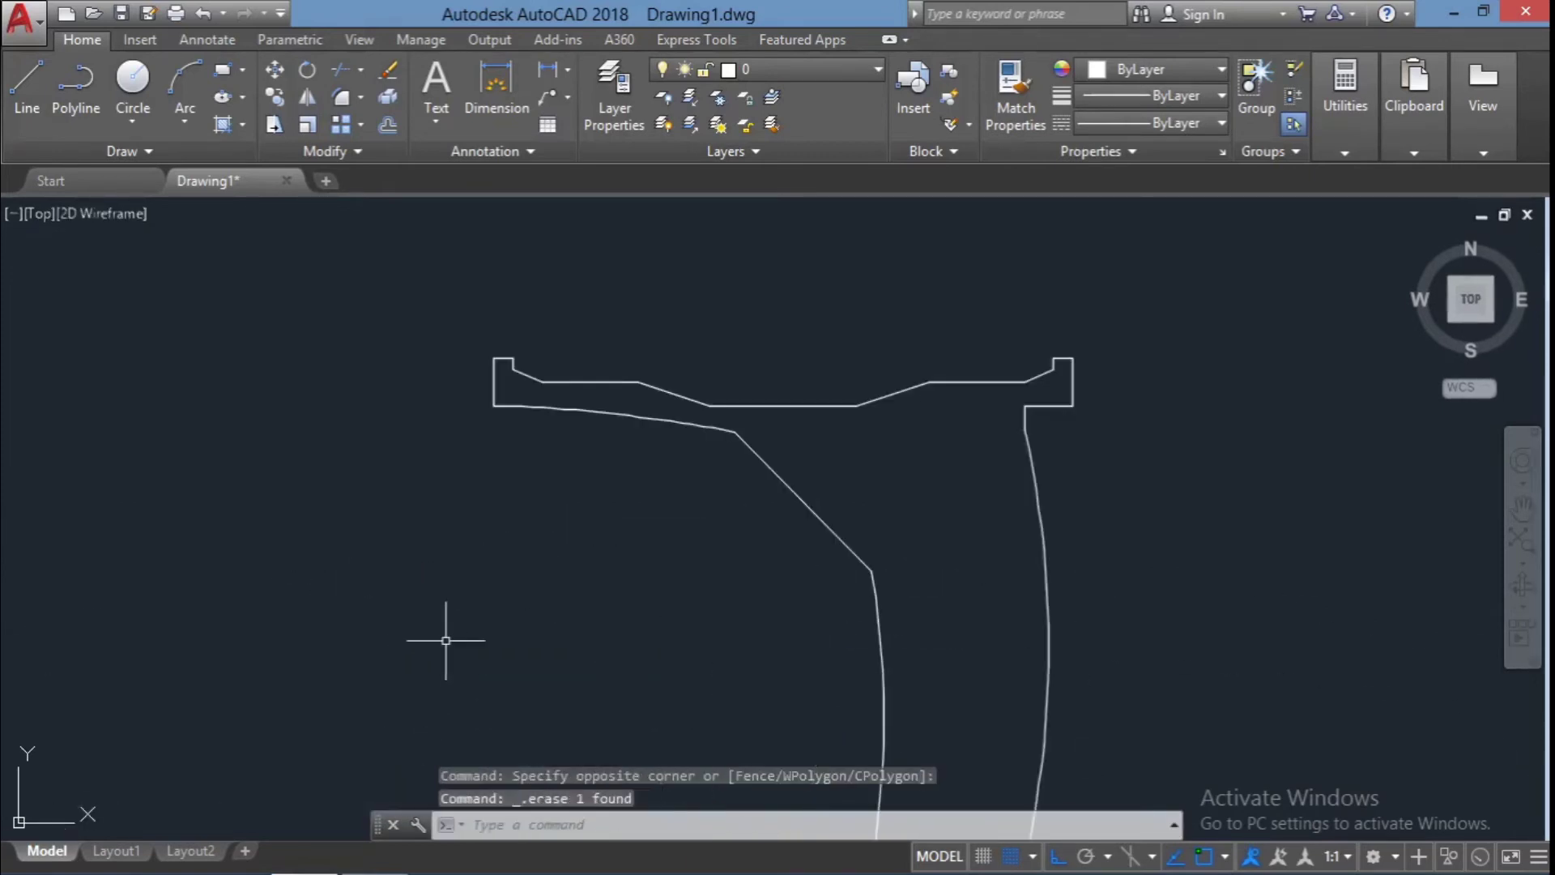
pyautogui.scroll(-2, 1004, 454)
pyautogui.write('f')
pyautogui.press('Escape')
# Trim the overhangs between the curves and along the bottom lines to close the profile
pyautogui.click(1120, 802)
pyautogui.click(859, 407)
pyautogui.write('tr')
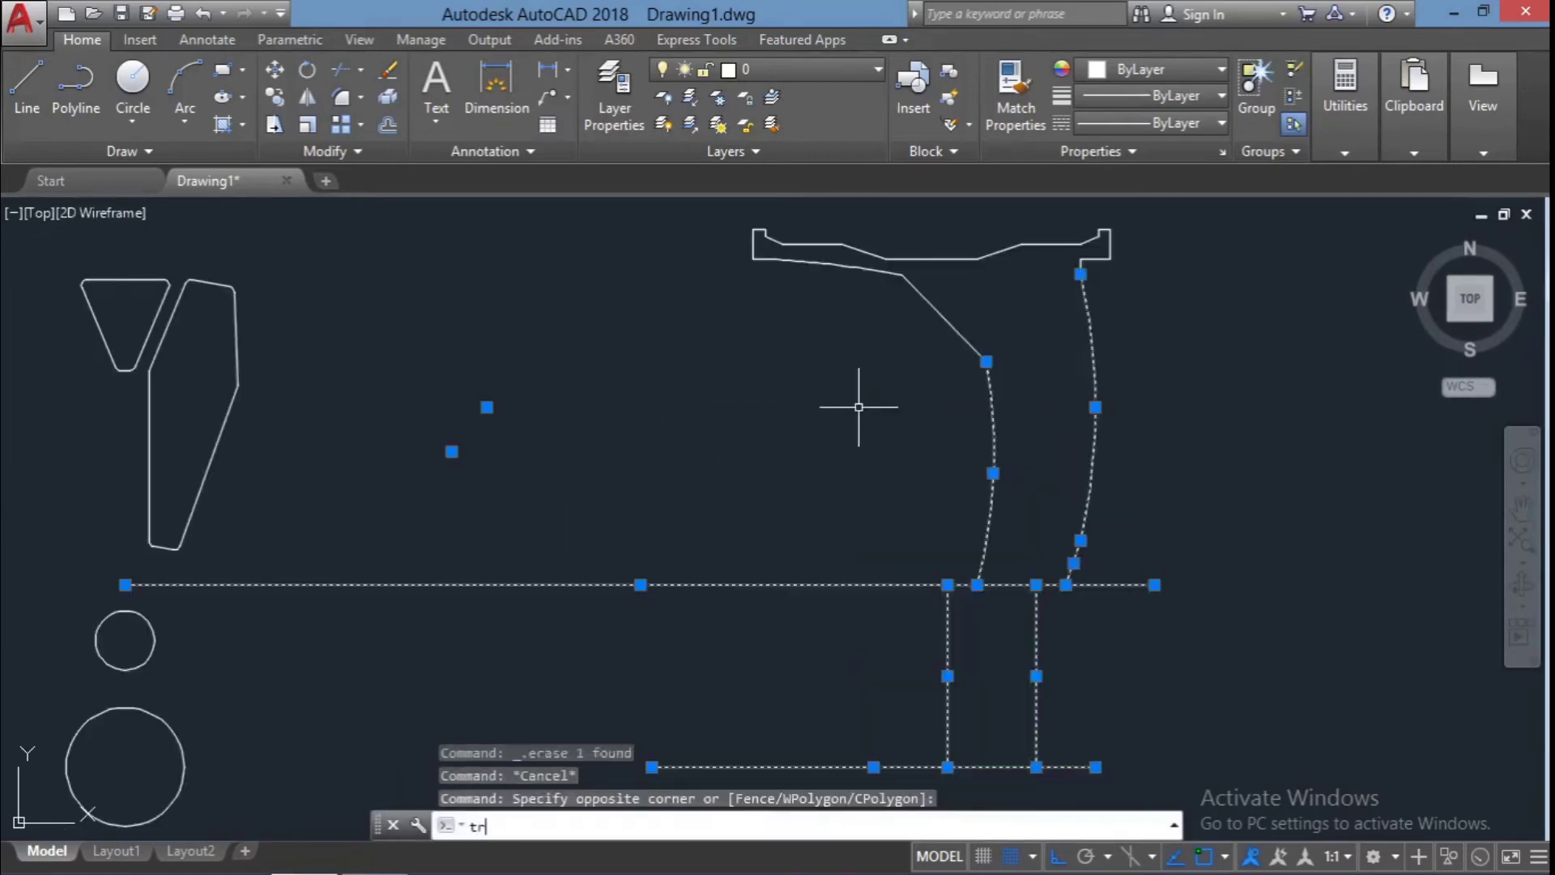
pyautogui.press('Return')
pyautogui.click(1007, 584)
pyautogui.click(1071, 766)
pyautogui.click(896, 765)
pyautogui.click(567, 584)
pyautogui.press('Escape')
pyautogui.press('Escape')
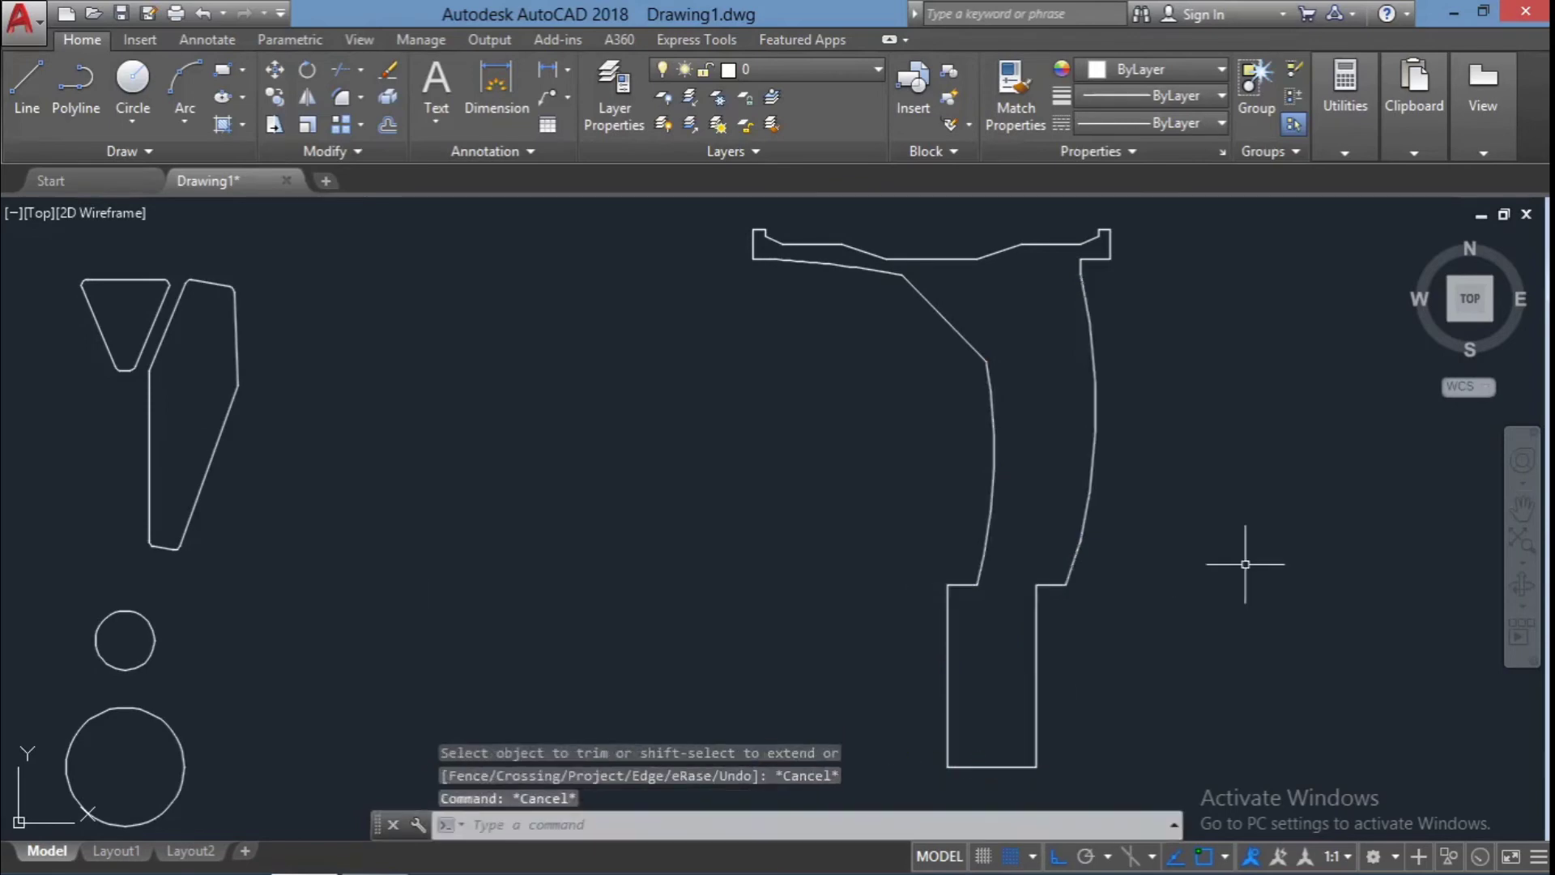
pyautogui.scroll(-2, 1243, 555)
pyautogui.moveTo(1232, 766); pyautogui.dragTo(814, 199)
# Fillet the profile's inner corner and lower right corner with radius 0.15
pyautogui.write('f')
pyautogui.press('Return')
pyautogui.write('r')
pyautogui.press('Return')
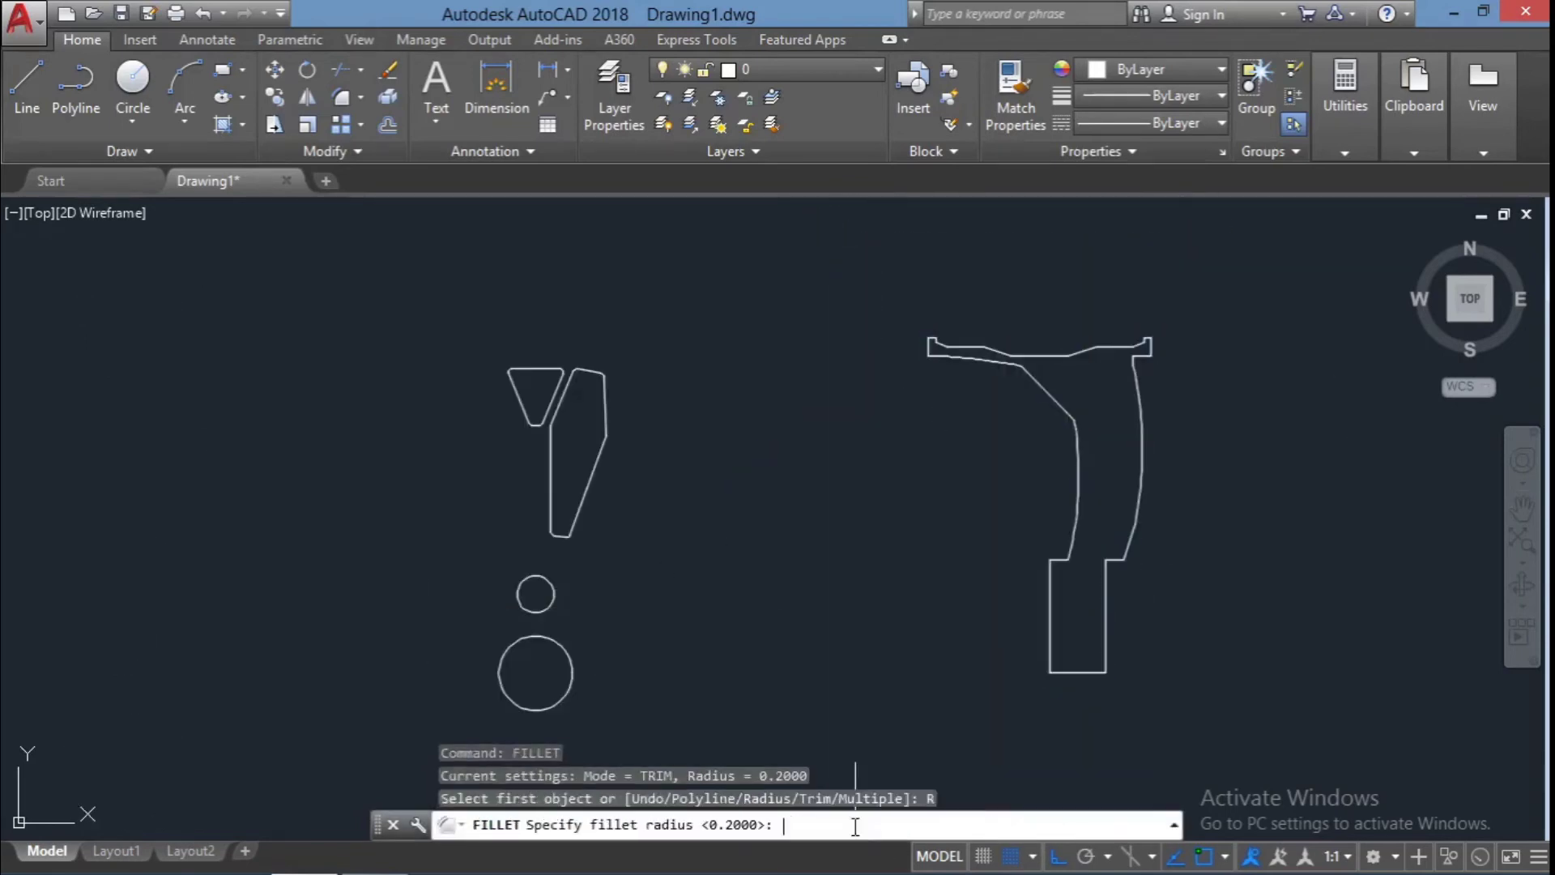
pyautogui.scroll(5, 1078, 364)
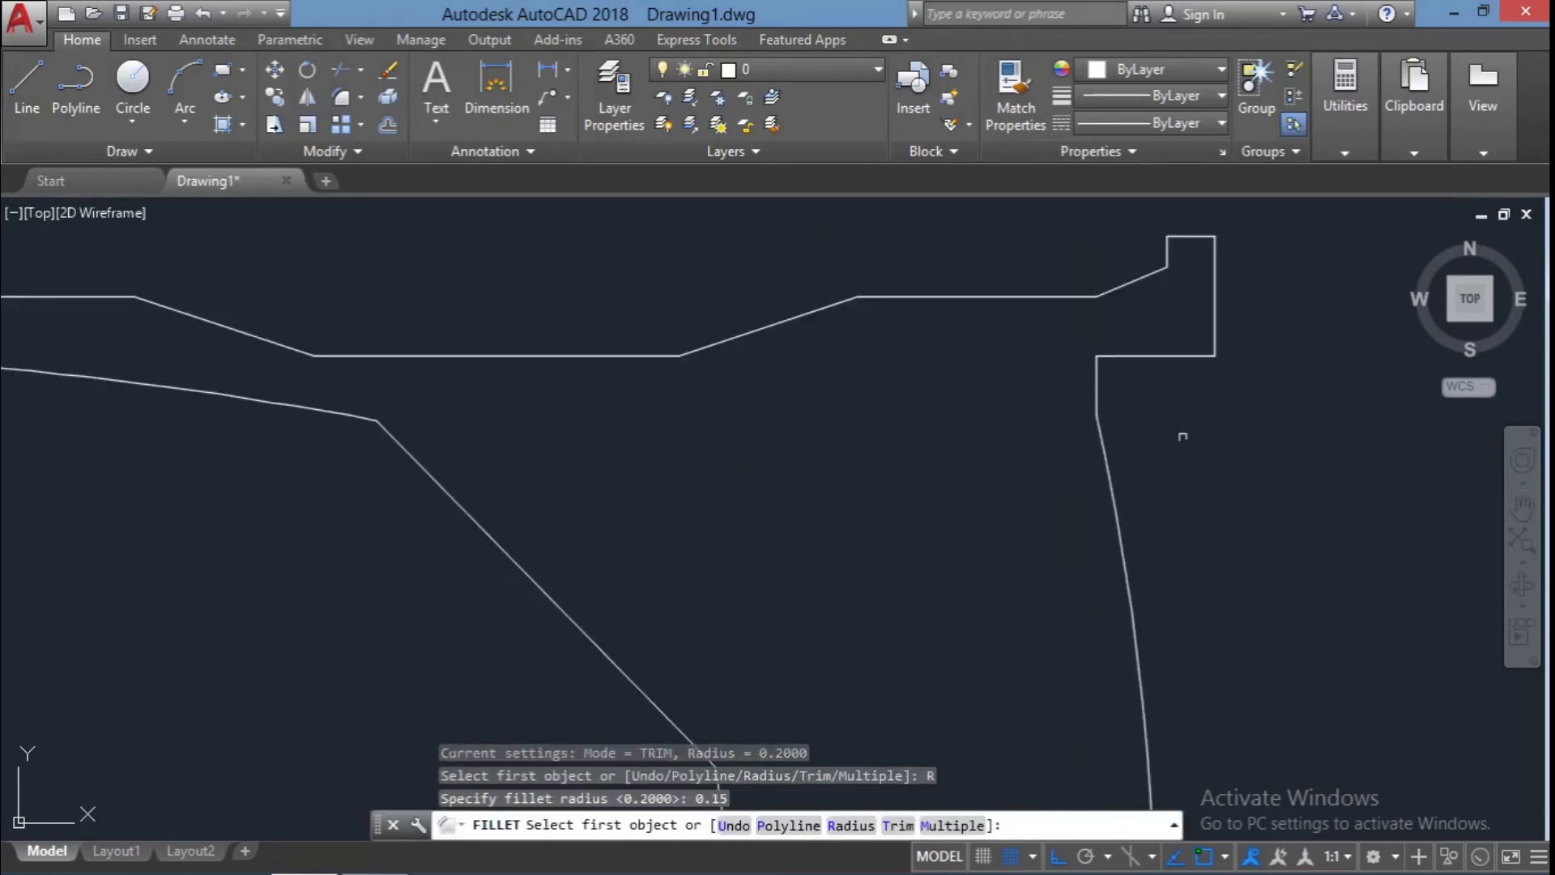
pyautogui.click(1151, 358)
pyautogui.click(1097, 389)
pyautogui.press('Return')
pyautogui.click(1186, 359)
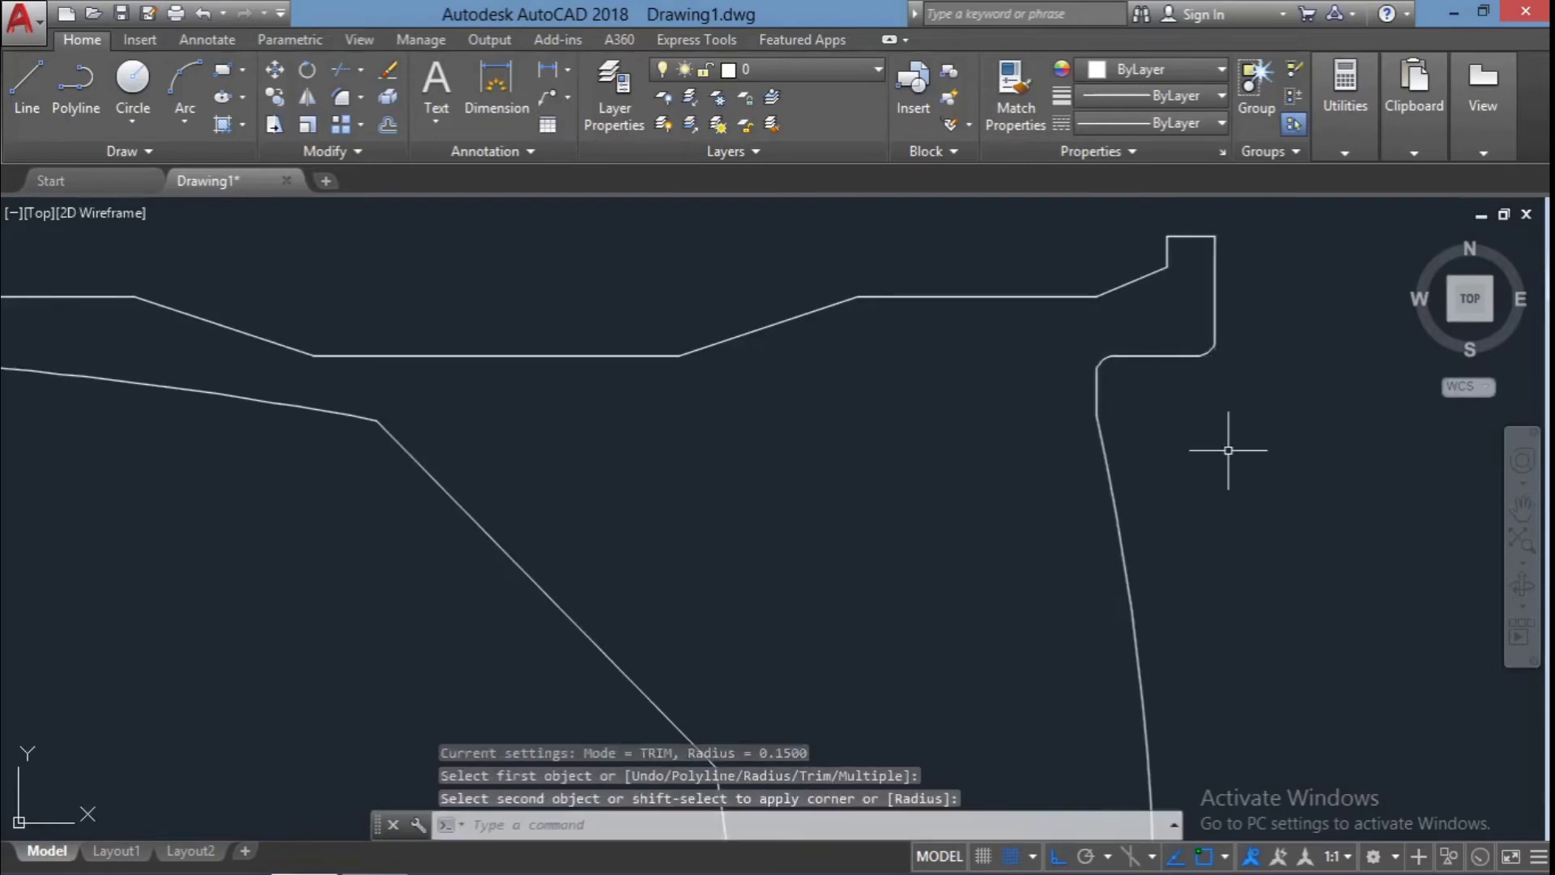
pyautogui.press('Return')
pyautogui.press('Escape')
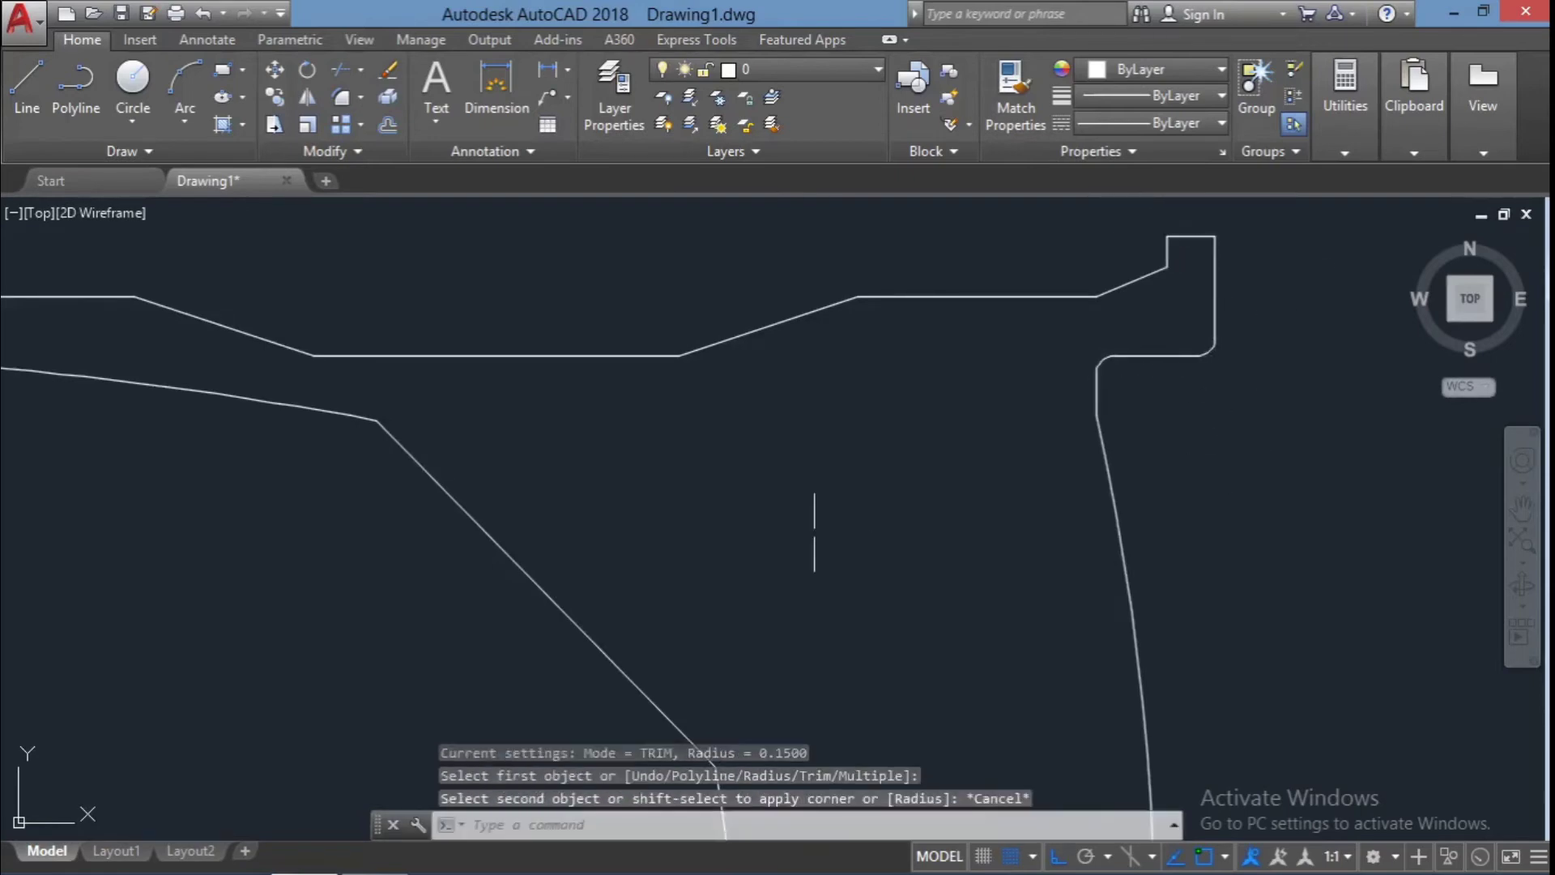
pyautogui.press('Return')
# Round the corner between the groove line and the top line
pyautogui.click(316, 409)
pyautogui.scroll(-4, 382, 535)
pyautogui.press('Escape')
pyautogui.press('Return')
pyautogui.scroll(4, 122, 451)
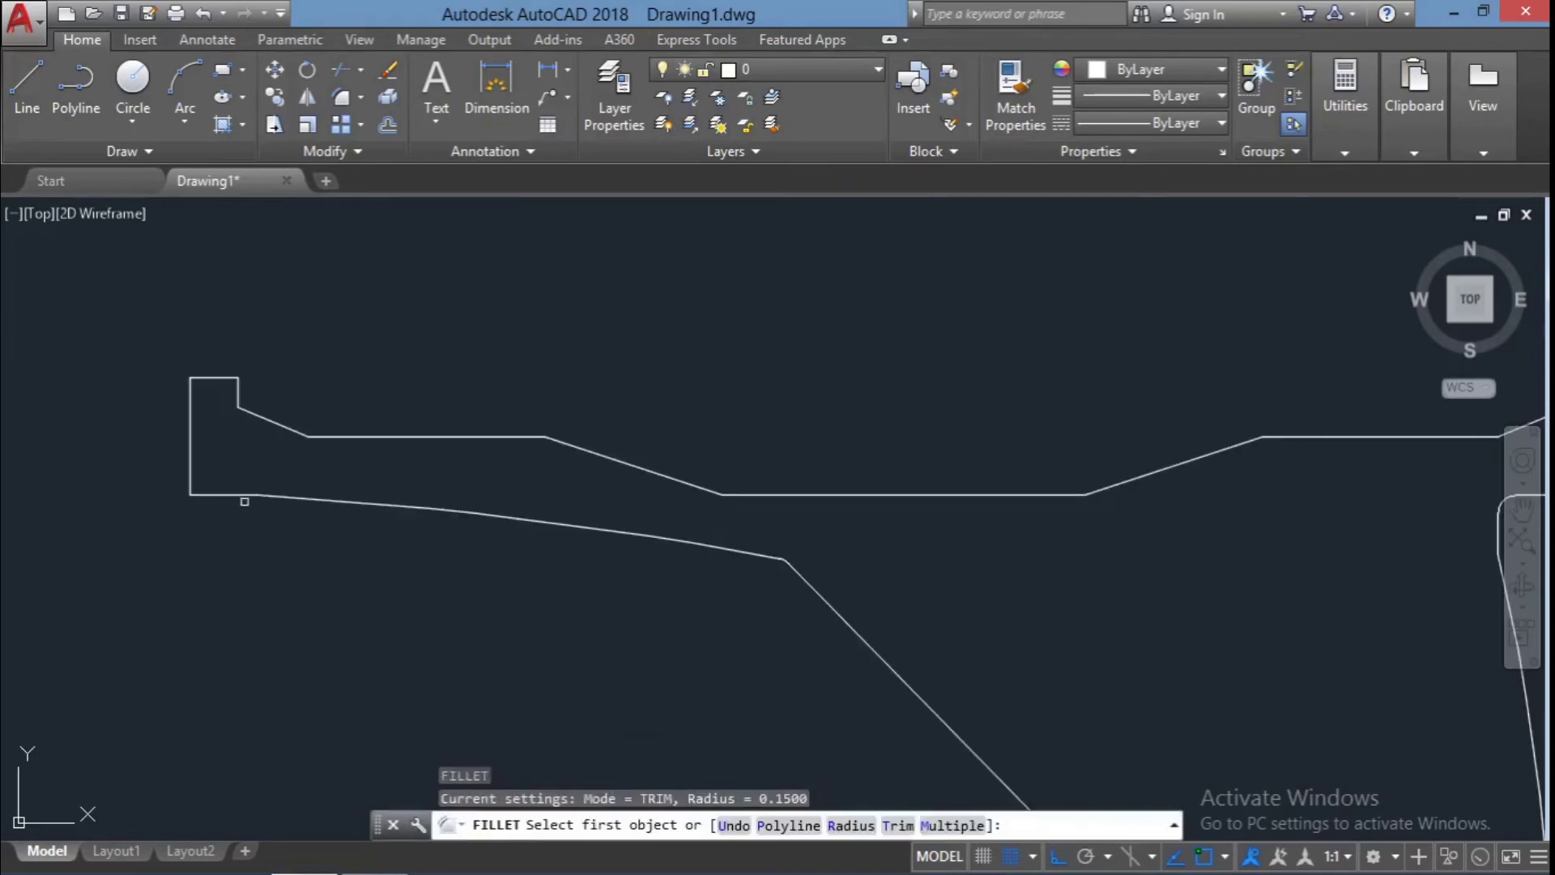
pyautogui.press('Escape')
pyautogui.press('Return')
pyautogui.click(515, 437)
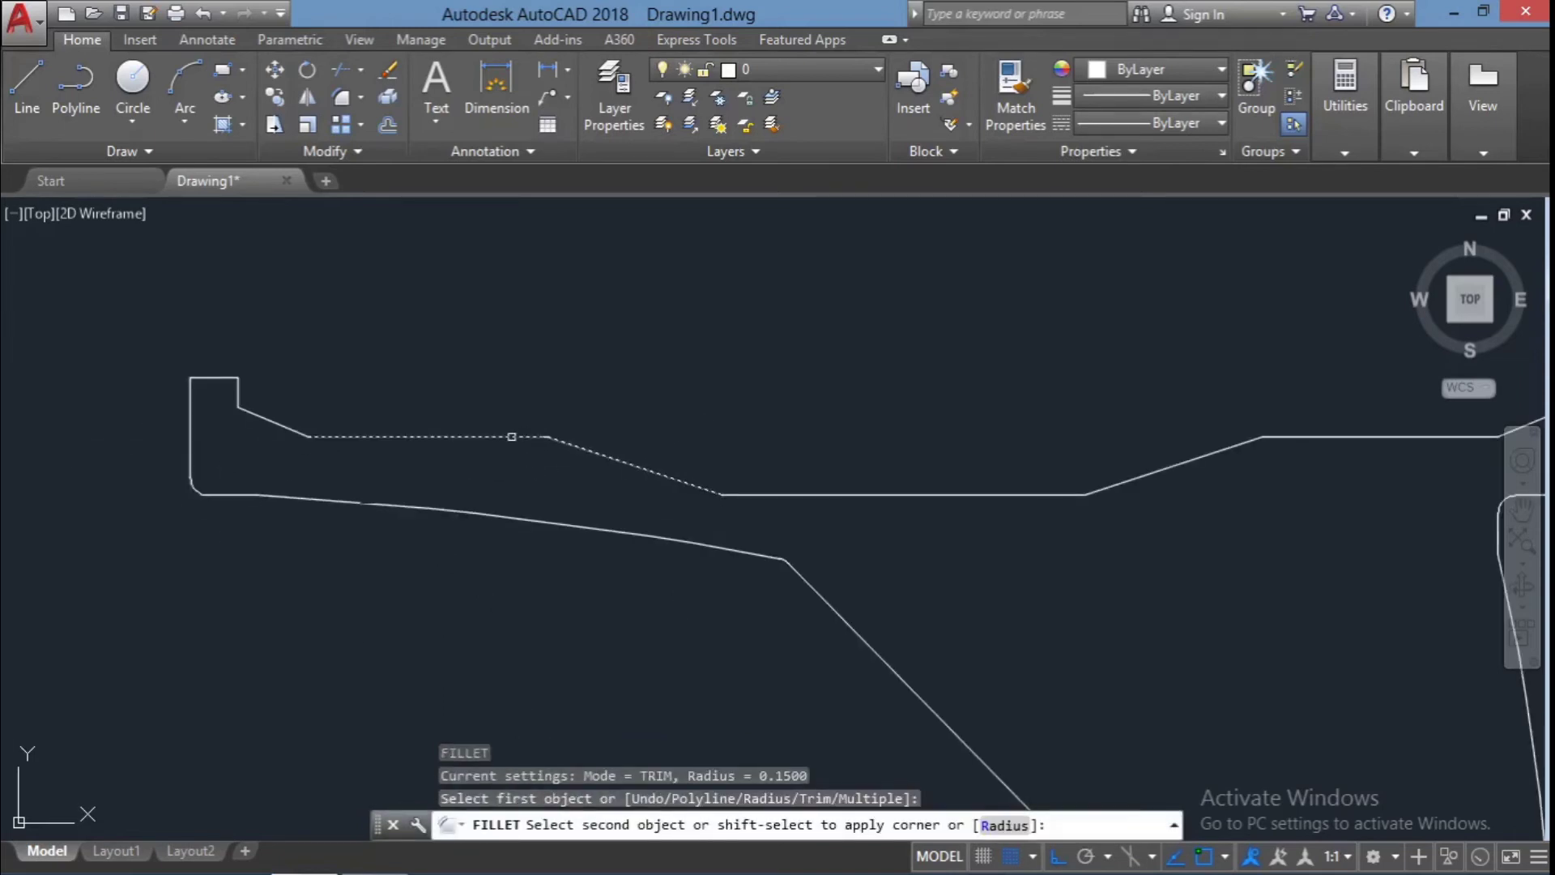
pyautogui.click(278, 422)
pyautogui.press('Return')
pyautogui.scroll(-2, 386, 471)
# Fillet the next corner plus the left and right leg corners
pyautogui.click(1044, 450)
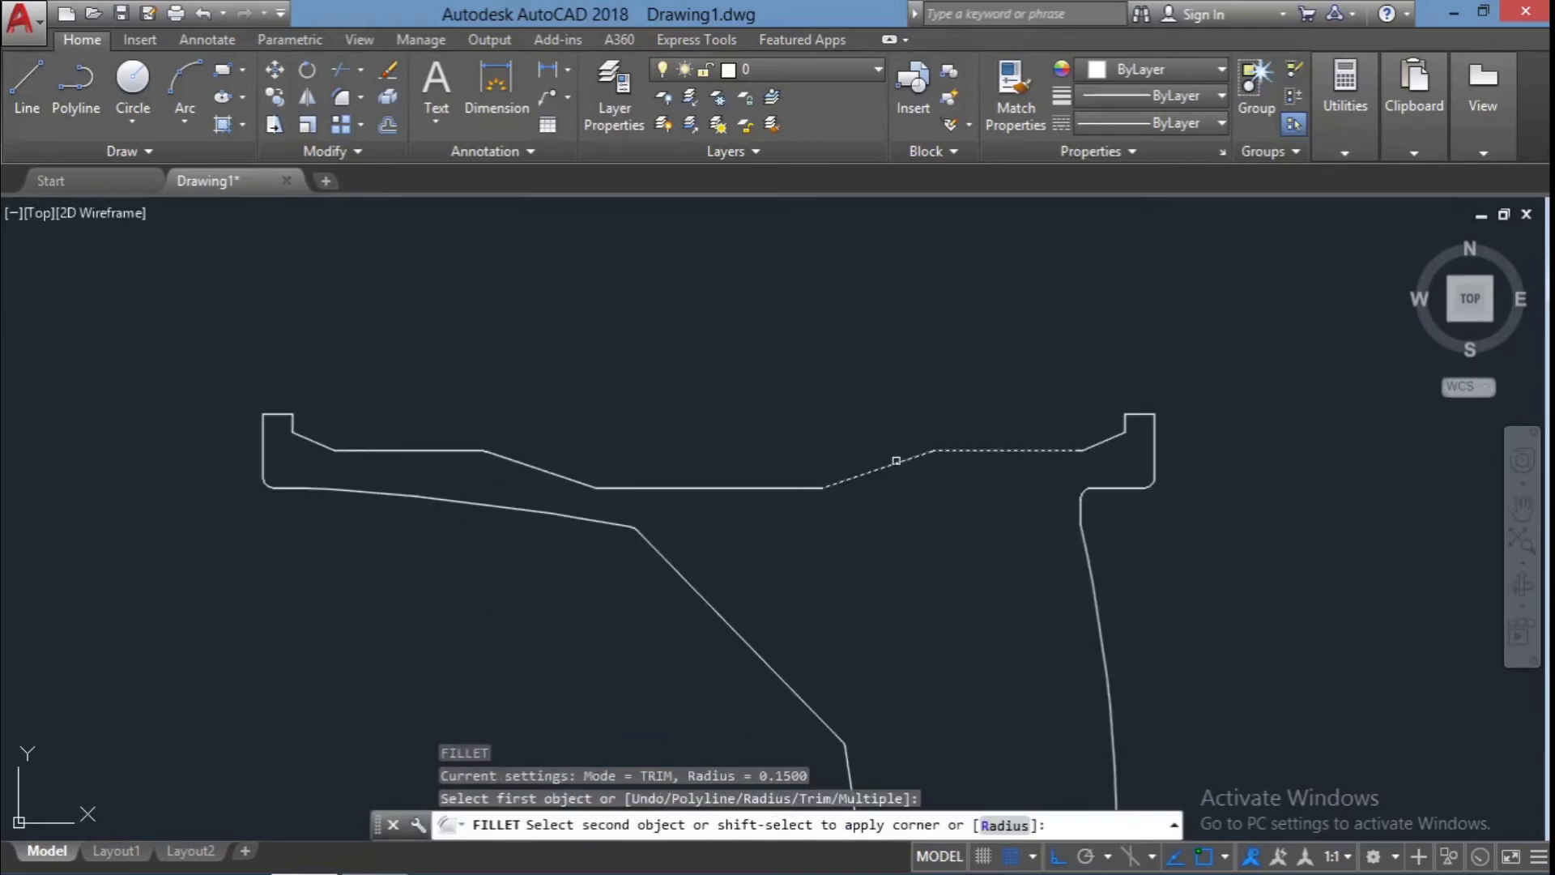
pyautogui.click(799, 484)
pyautogui.scroll(-5, 843, 749)
pyautogui.scroll(5, 843, 749)
pyautogui.press('Return')
pyautogui.click(678, 584)
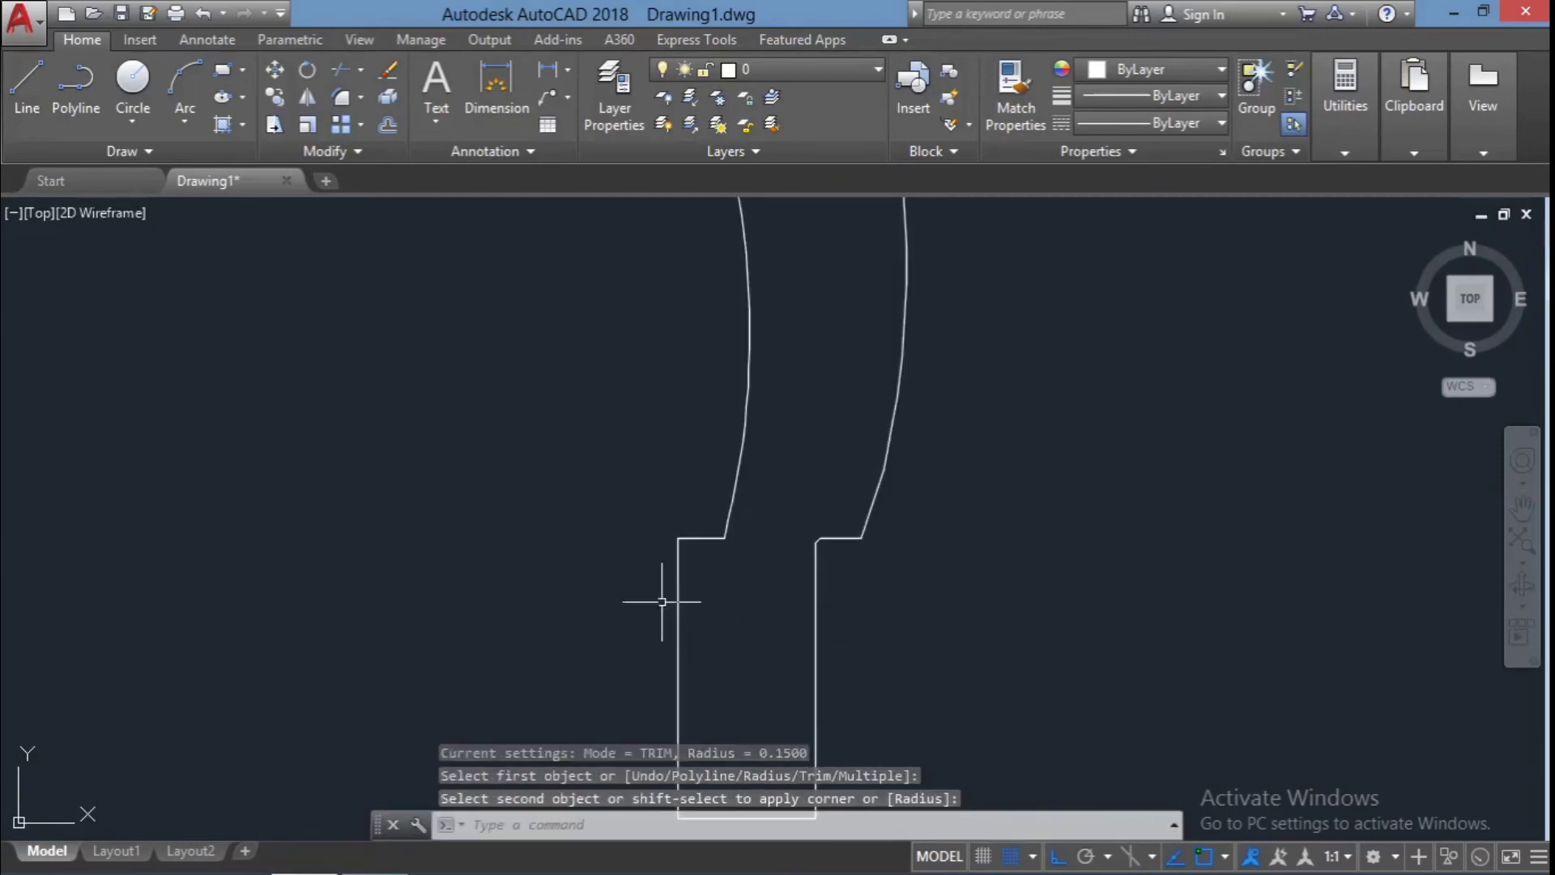
pyautogui.click(701, 537)
pyautogui.press('Return')
pyautogui.click(886, 516)
pyautogui.click(843, 532)
pyautogui.press('Return')
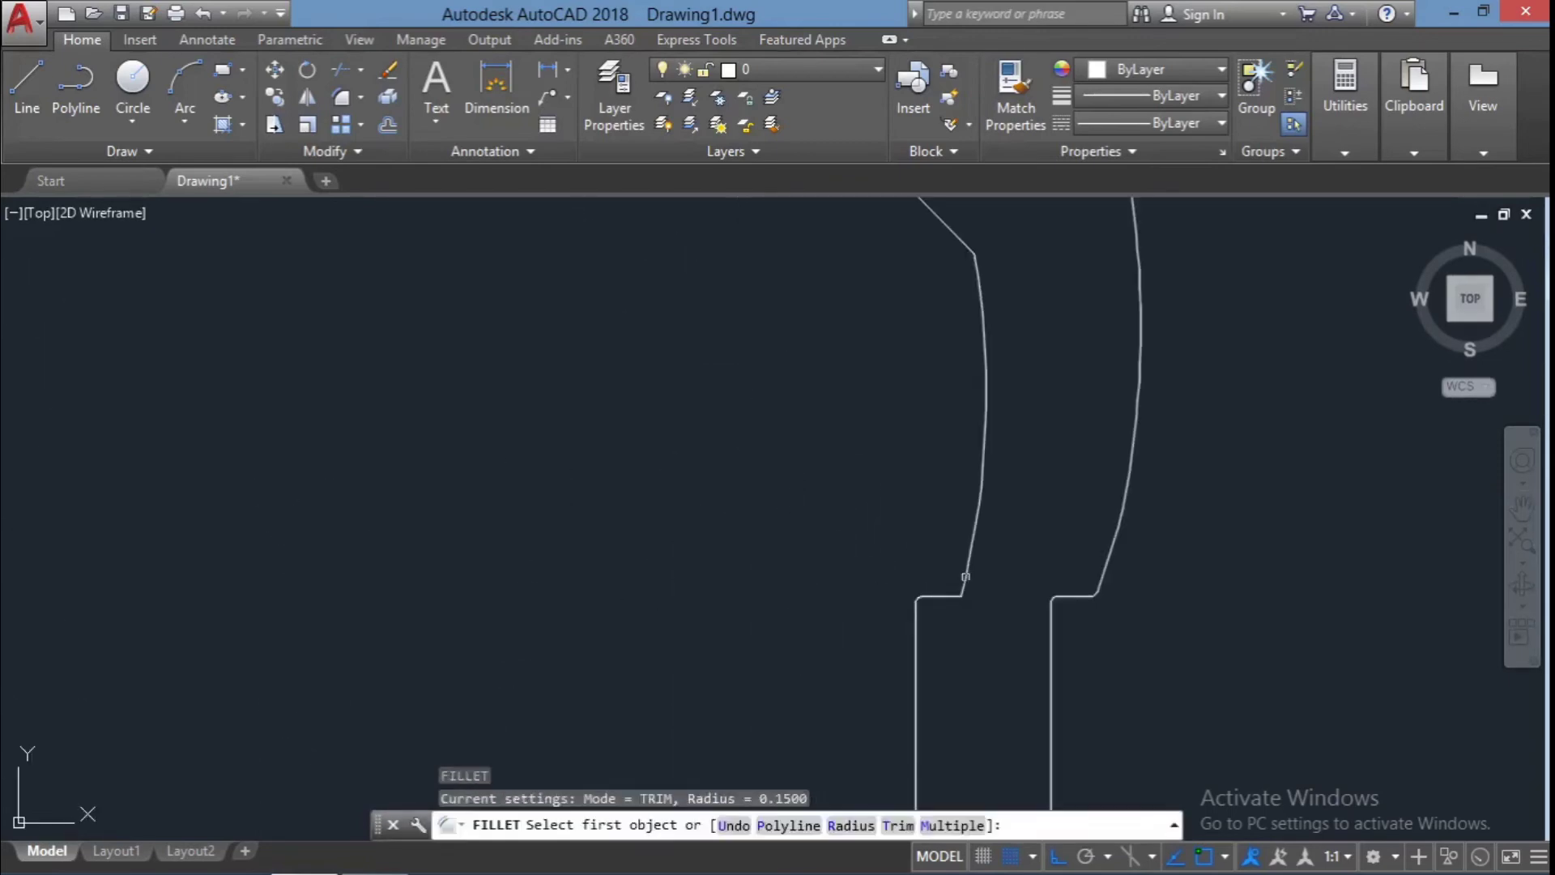
# Pan to show all the filleted shapes and exit Fillet
pyautogui.click(940, 595)
pyautogui.scroll(-3, 956, 594)
pyautogui.moveTo(957, 594); pyautogui.dragTo(1027, 558, button='middle')
pyautogui.press('Escape')
pyautogui.press('Escape')
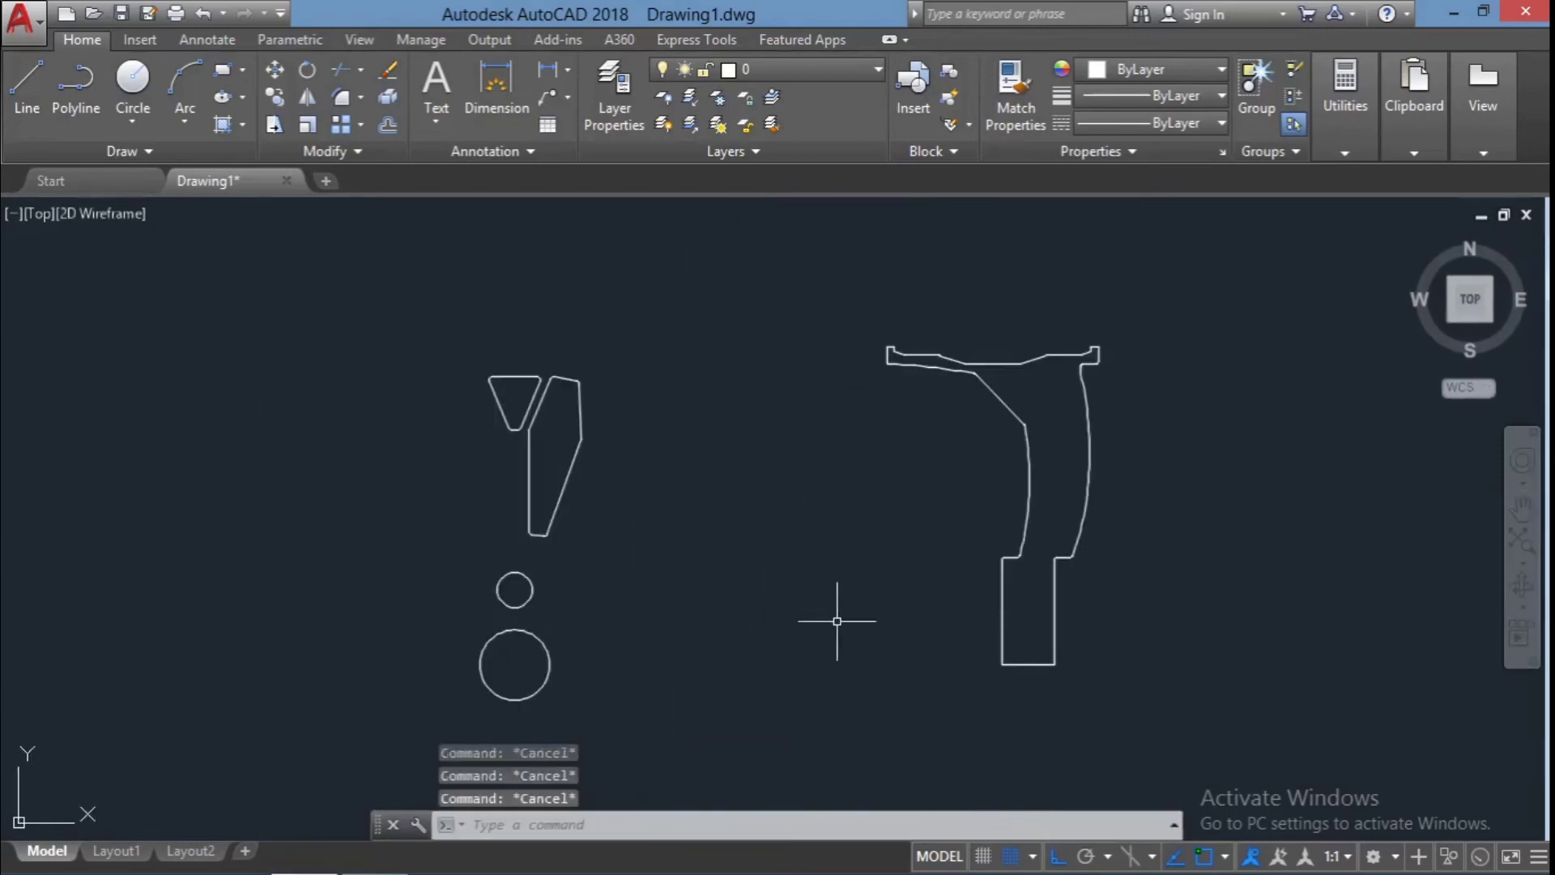
pyautogui.click(1174, 712)
# Window-select the rim profile, circles and spoke shapes, then clear the selection
pyautogui.click(712, 571)
pyautogui.press('Escape')
pyautogui.click(1215, 667)
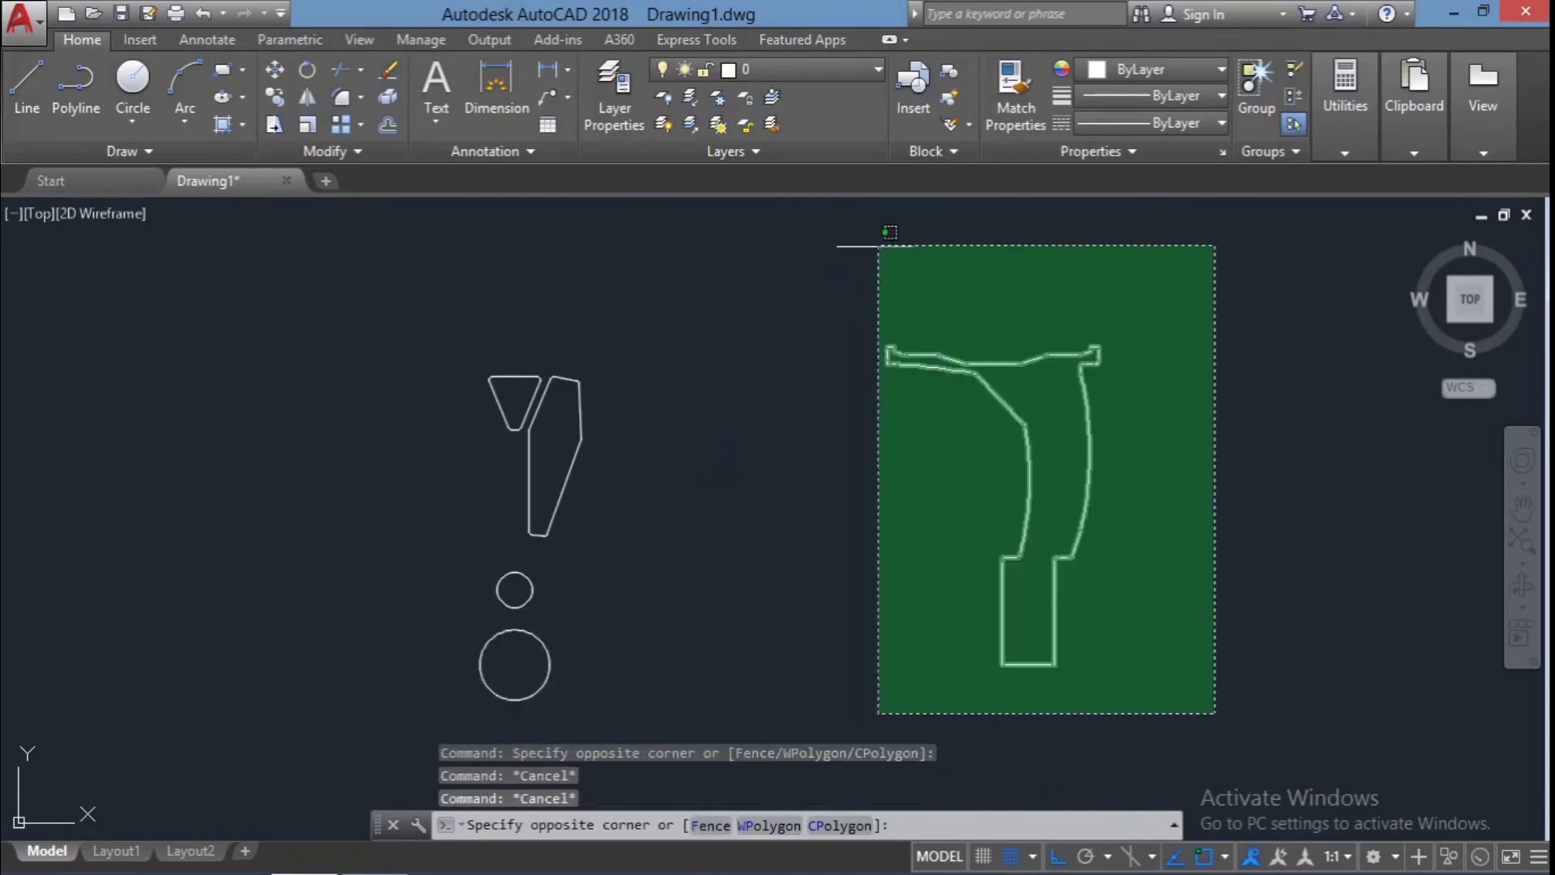
pyautogui.click(878, 242)
pyautogui.click(569, 698)
pyautogui.click(489, 581)
pyautogui.click(624, 573)
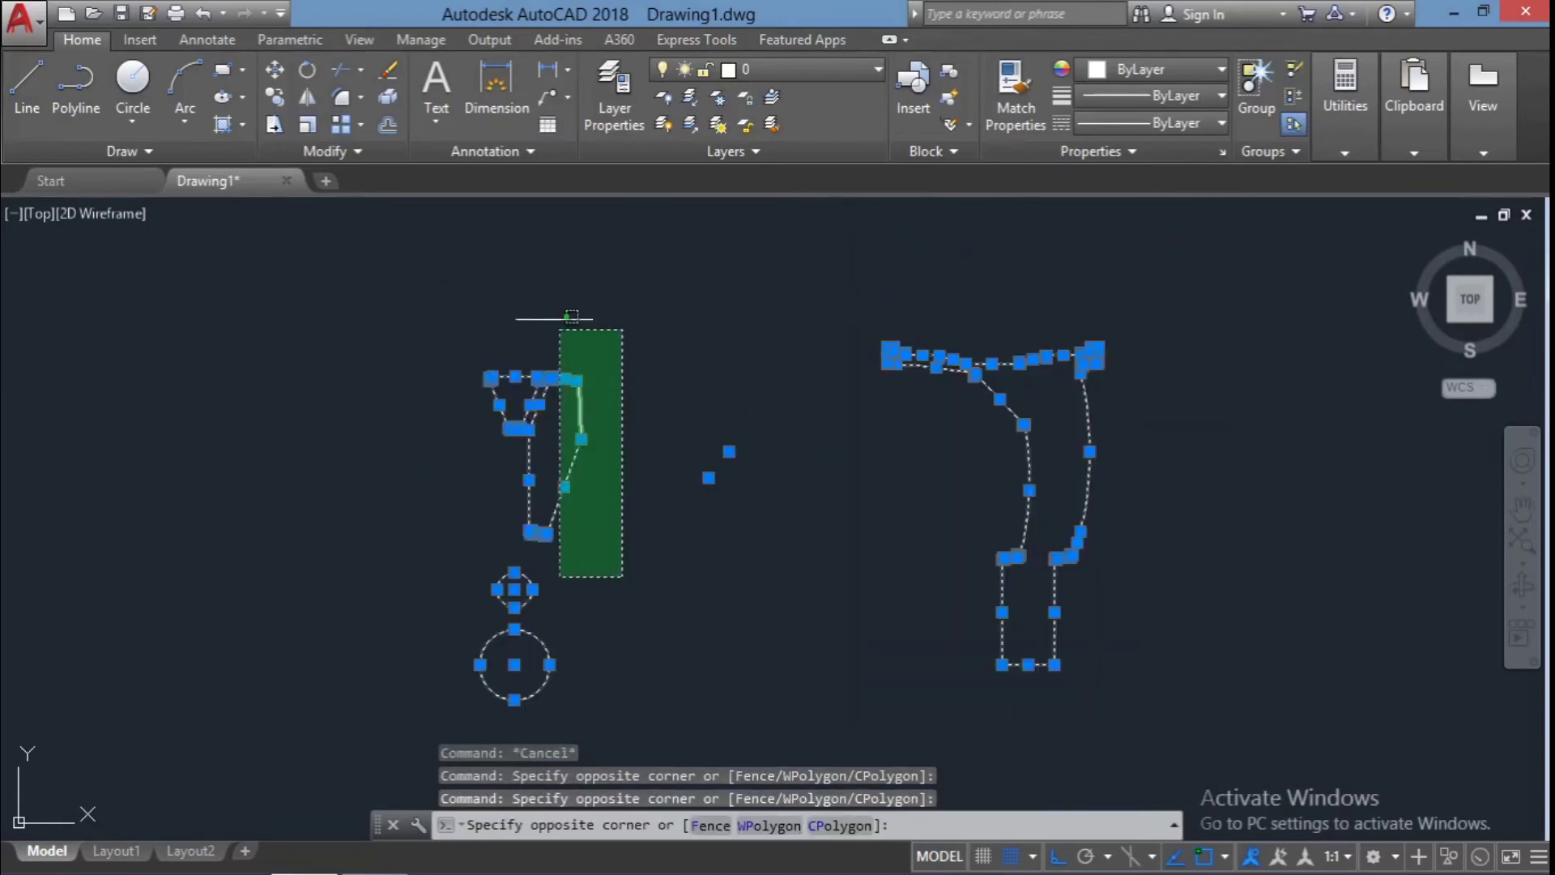
pyautogui.click(526, 316)
pyautogui.press('Escape')
# Create a boundary region inside the small circle with BO and Pick Points
pyautogui.write('BO')
pyautogui.press('Return')
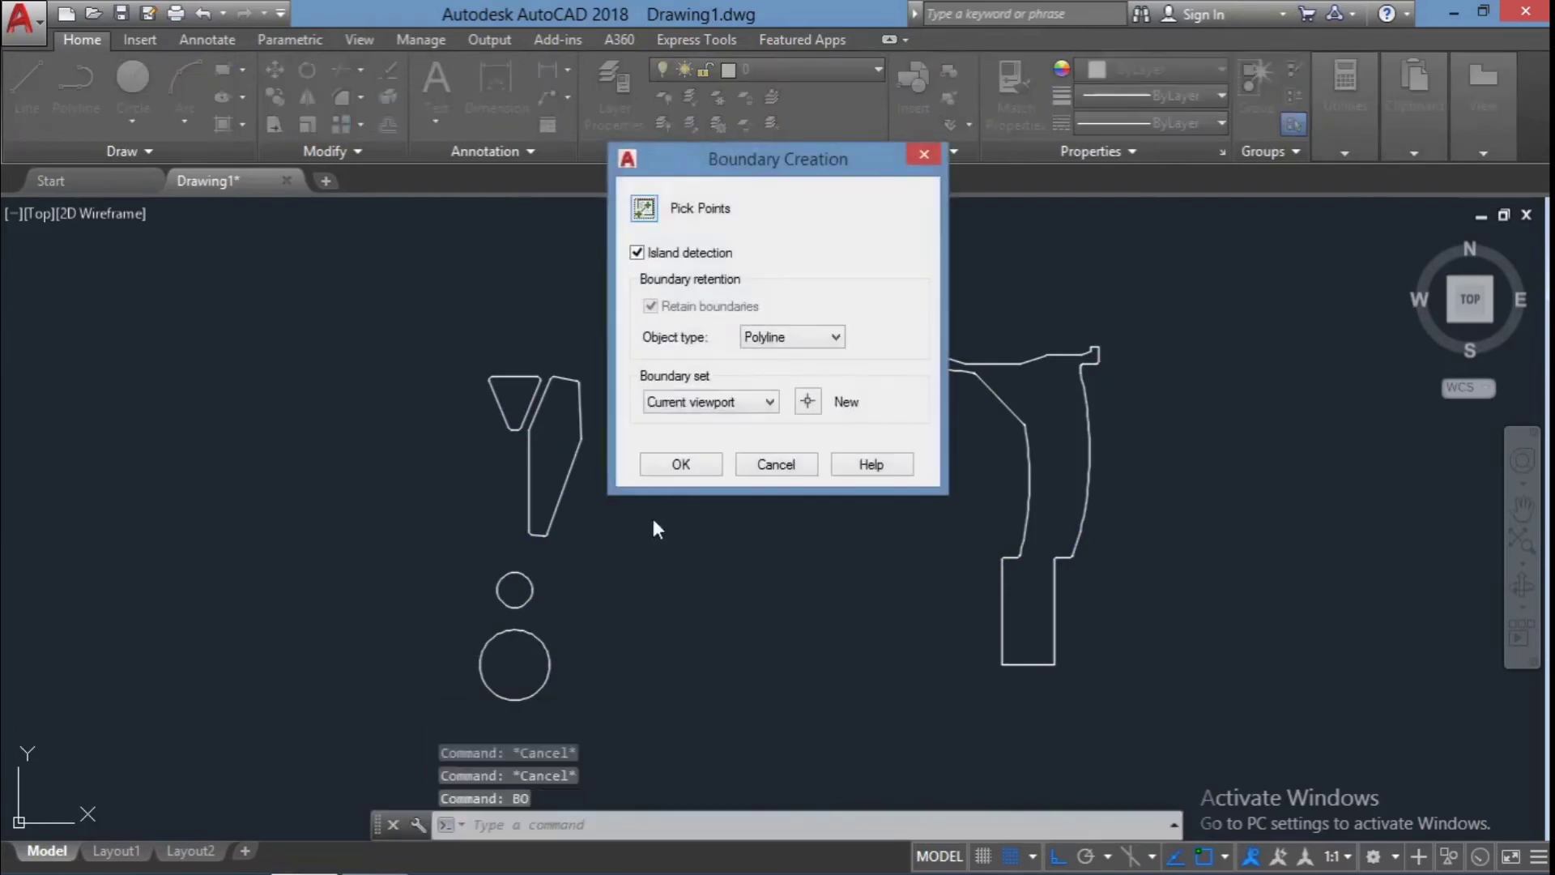
pyautogui.click(816, 364)
pyautogui.click(643, 208)
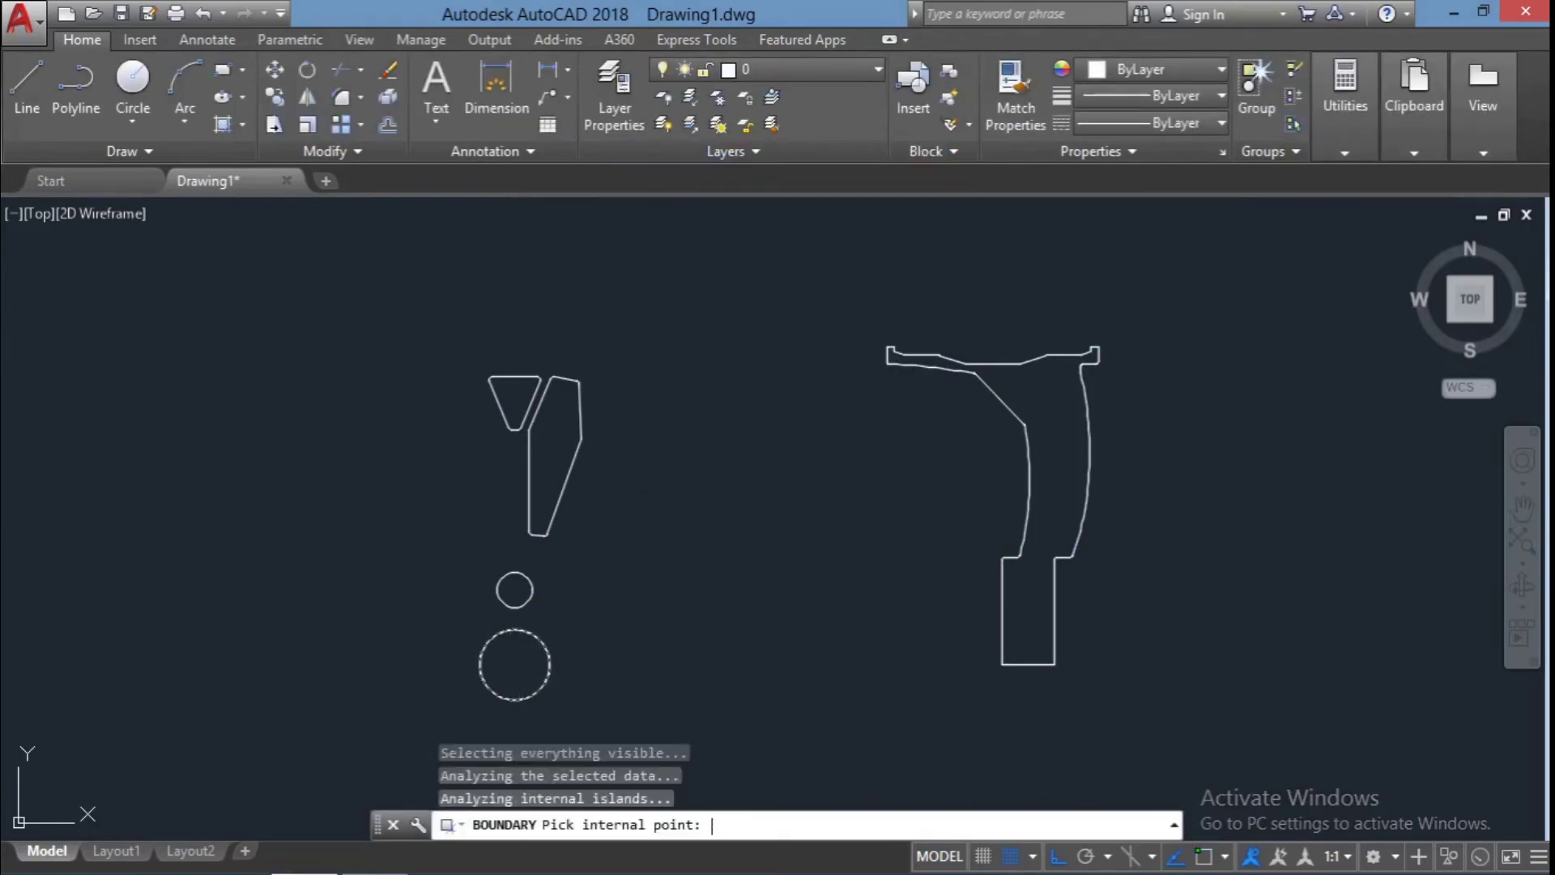
pyautogui.press('Return')
pyautogui.press('Return')
pyautogui.click(642, 204)
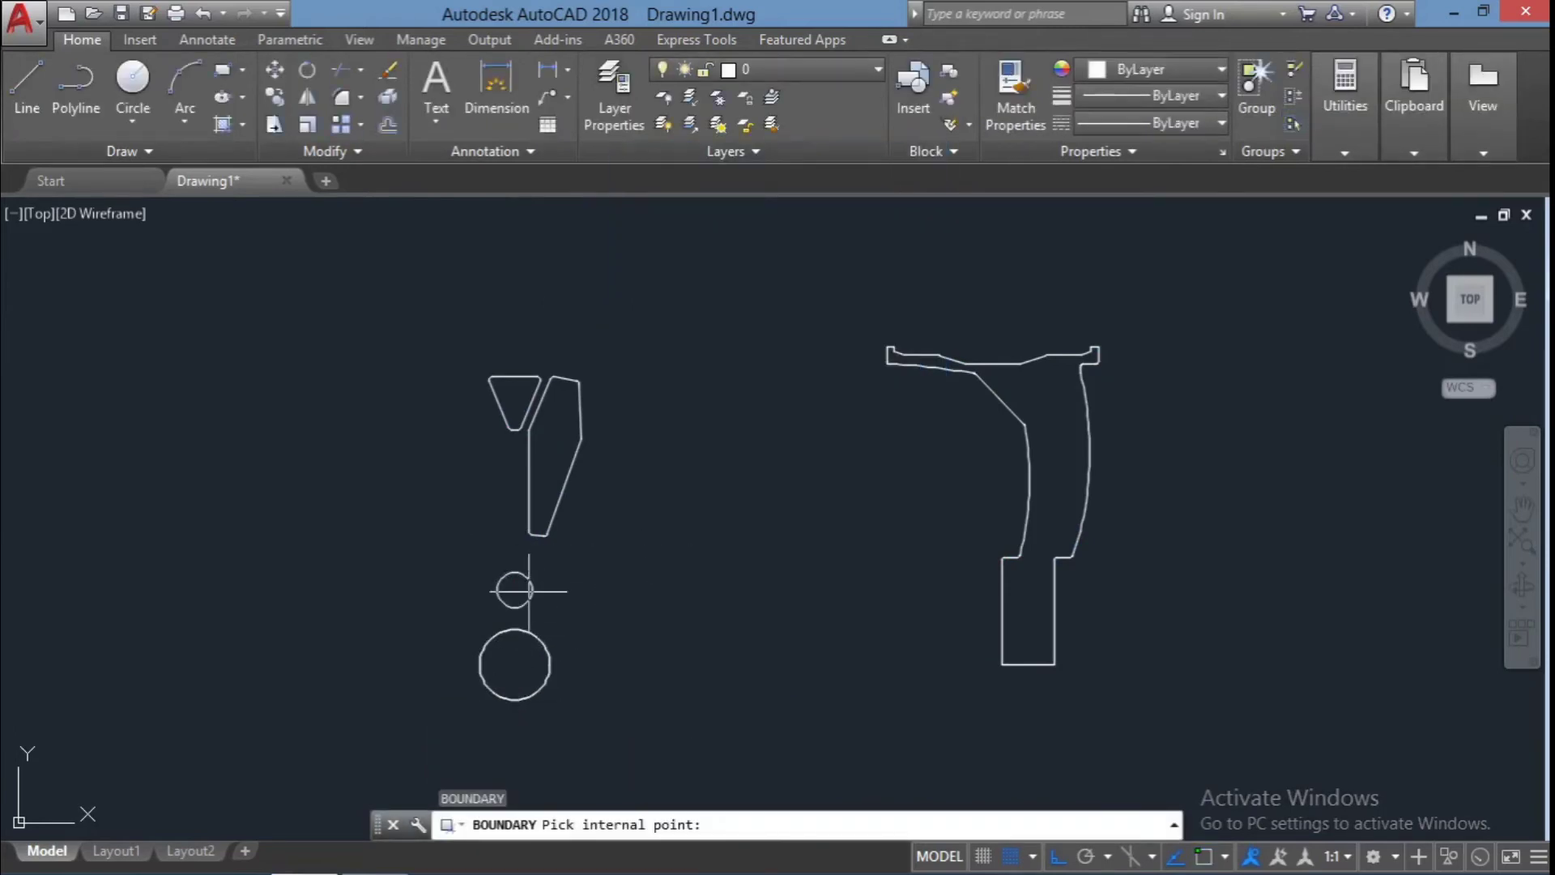
pyautogui.click(528, 590)
pyautogui.press('Return')
pyautogui.press('Return')
pyautogui.click(648, 465)
# Create a boundary region inside the filleted rim profile outline
pyautogui.press('Return')
pyautogui.click(514, 590)
pyautogui.press('Return')
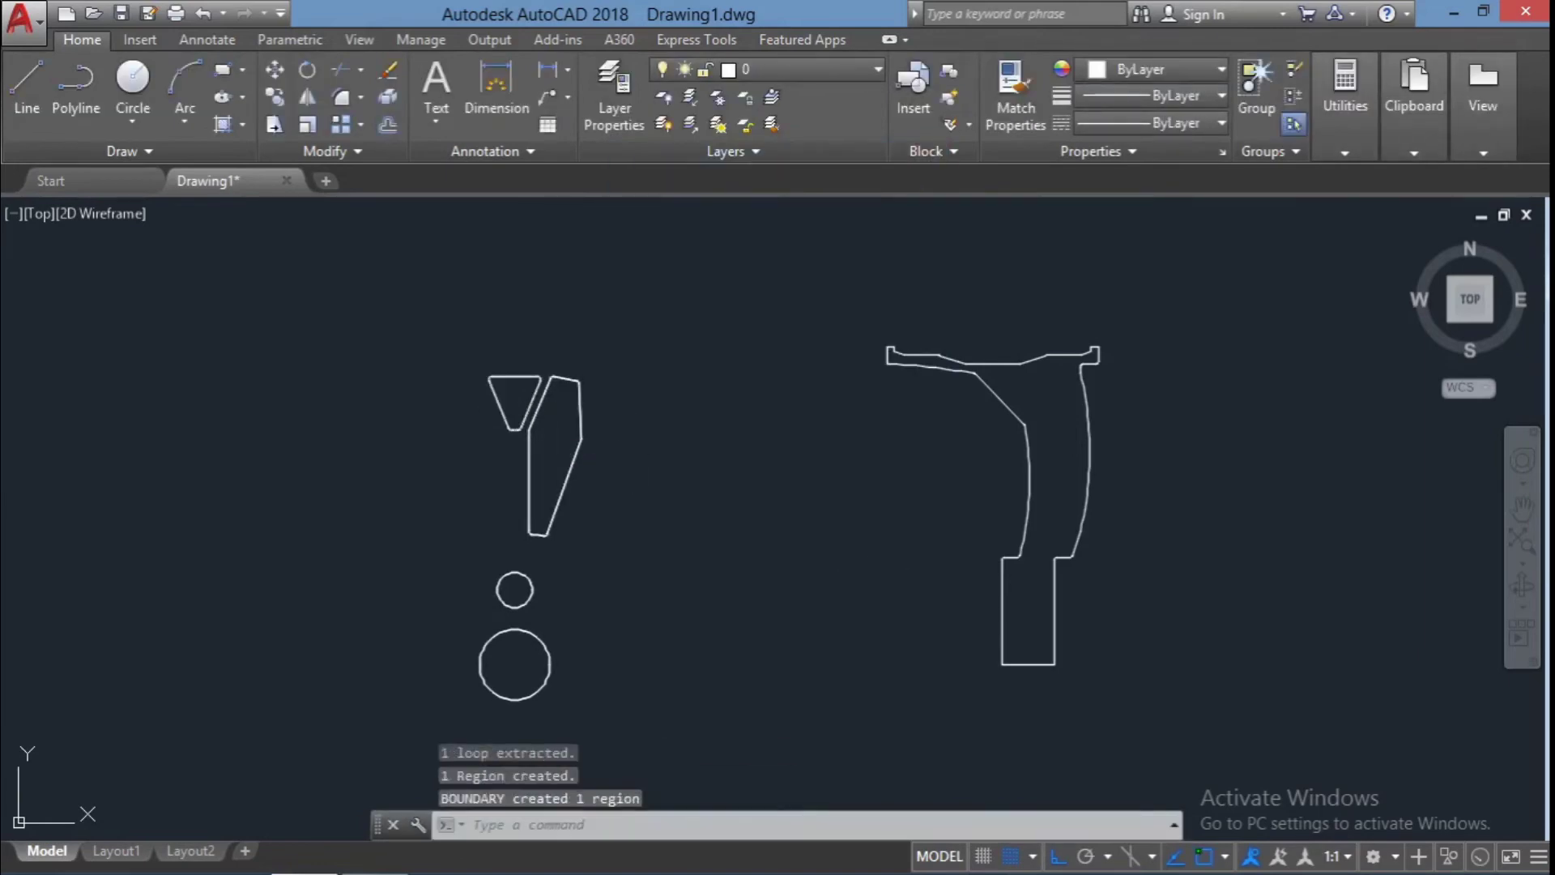
pyautogui.press('Return')
pyautogui.click(642, 205)
pyautogui.click(1006, 444)
pyautogui.press('Return')
pyautogui.press('Escape')
pyautogui.press('Escape')
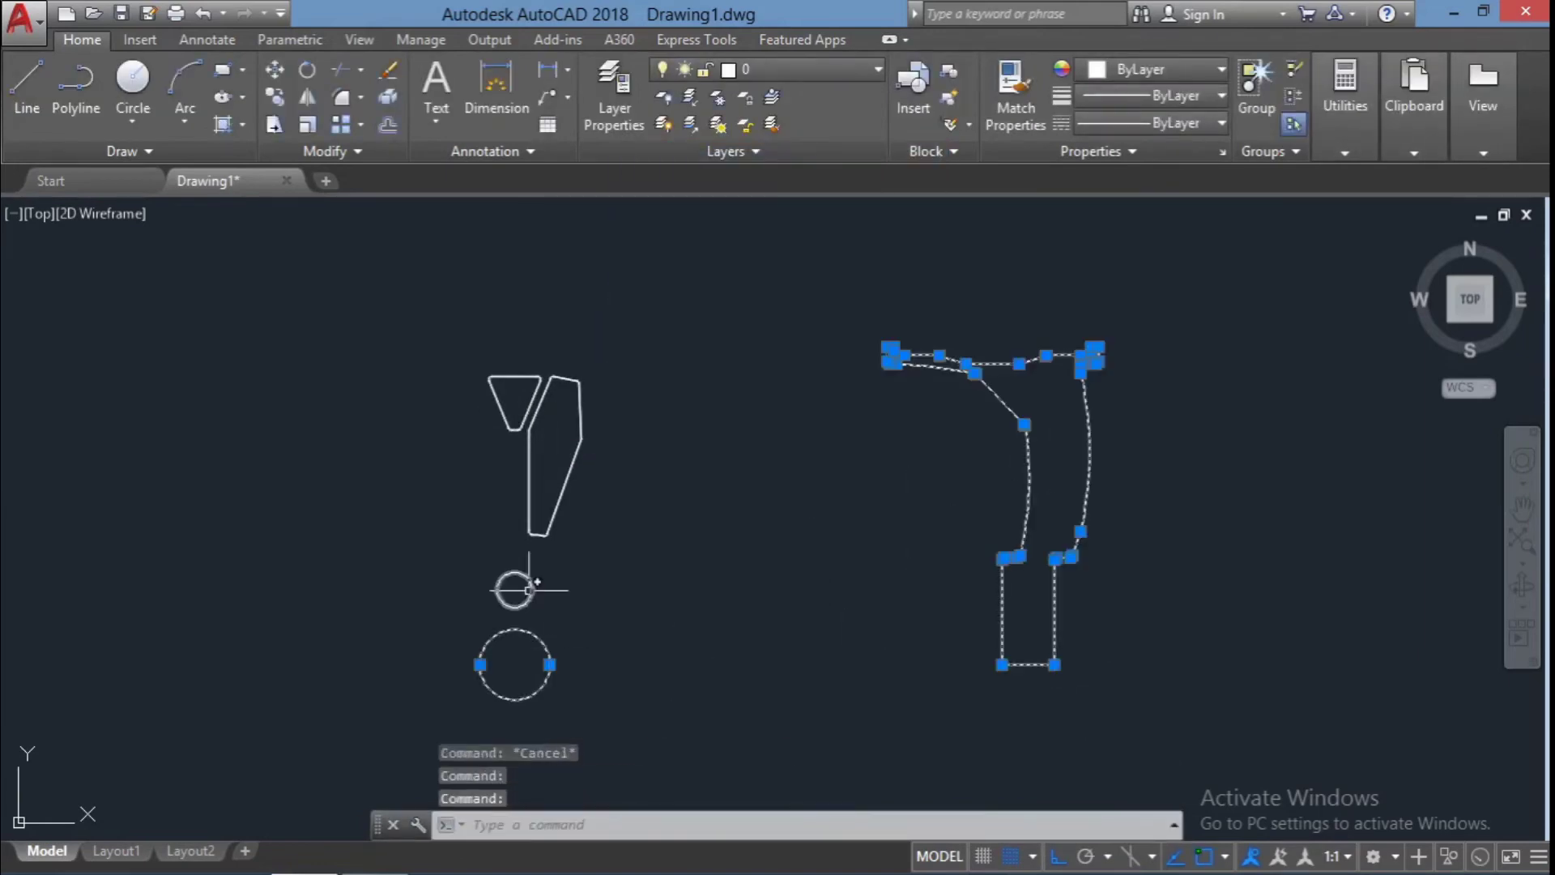
# Move the shapes to the right and delete the trial spoke and circle copies
pyautogui.write('m')
pyautogui.press('Return')
pyautogui.click(514, 664)
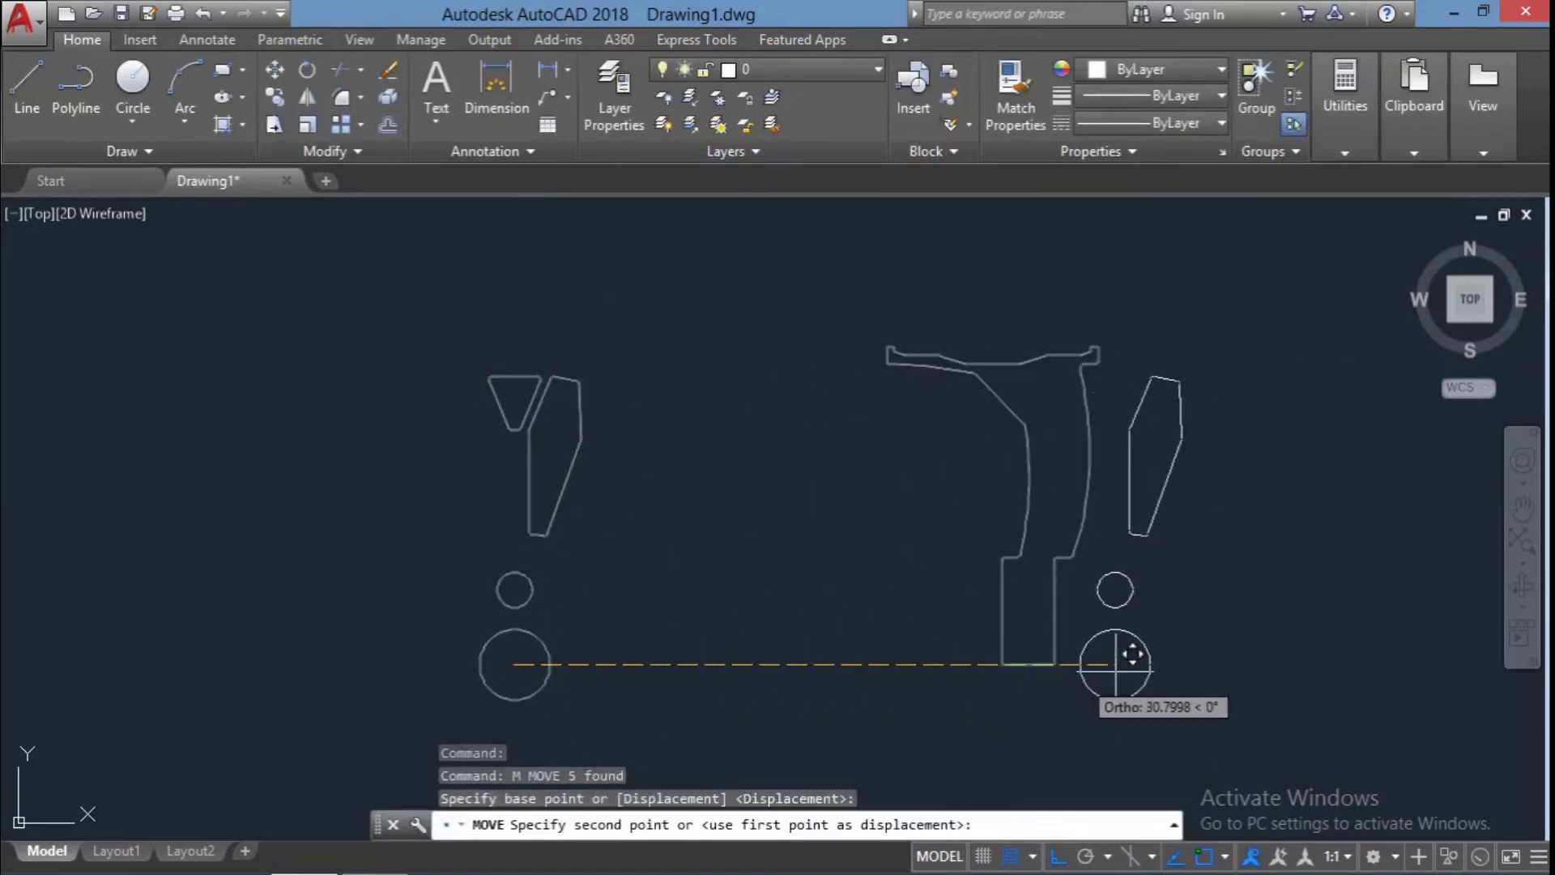
pyautogui.click(1229, 664)
pyautogui.press('Escape')
pyautogui.press('Escape')
pyautogui.moveTo(1118, 348); pyautogui.dragTo(704, 476)
pyautogui.press('Delete')
# Select the small bolt-hole circle and start the ARRAY command on it
pyautogui.moveTo(688, 250); pyautogui.dragTo(368, 685)
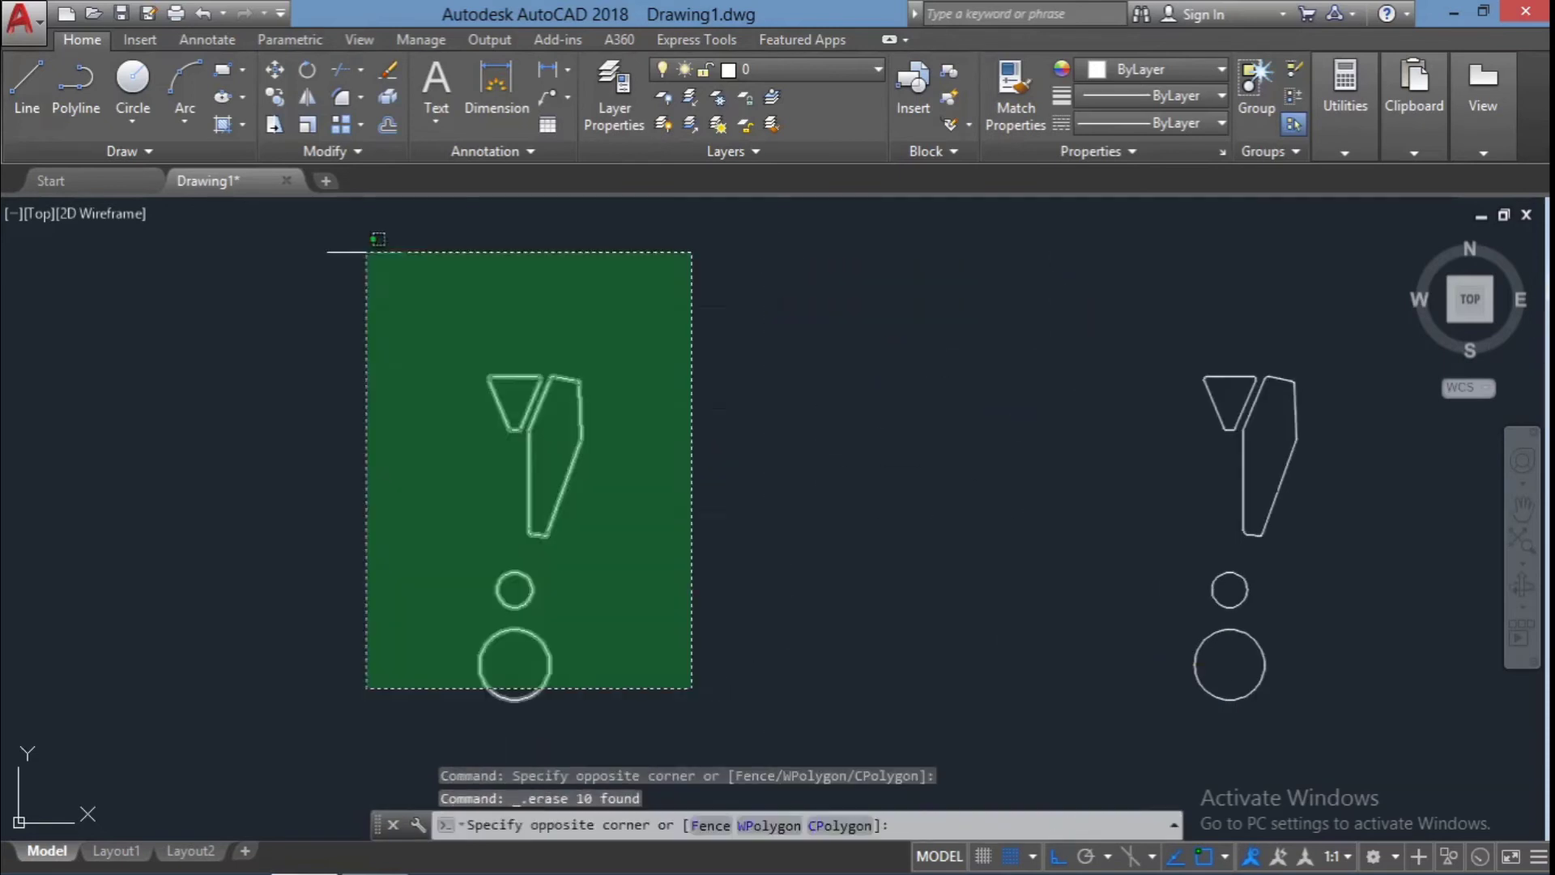
pyautogui.scroll(-5, 631, 510)
pyautogui.scroll(4, 758, 527)
pyautogui.press('Escape')
pyautogui.press('Escape')
pyautogui.press('Escape')
pyautogui.scroll(2, 648, 512)
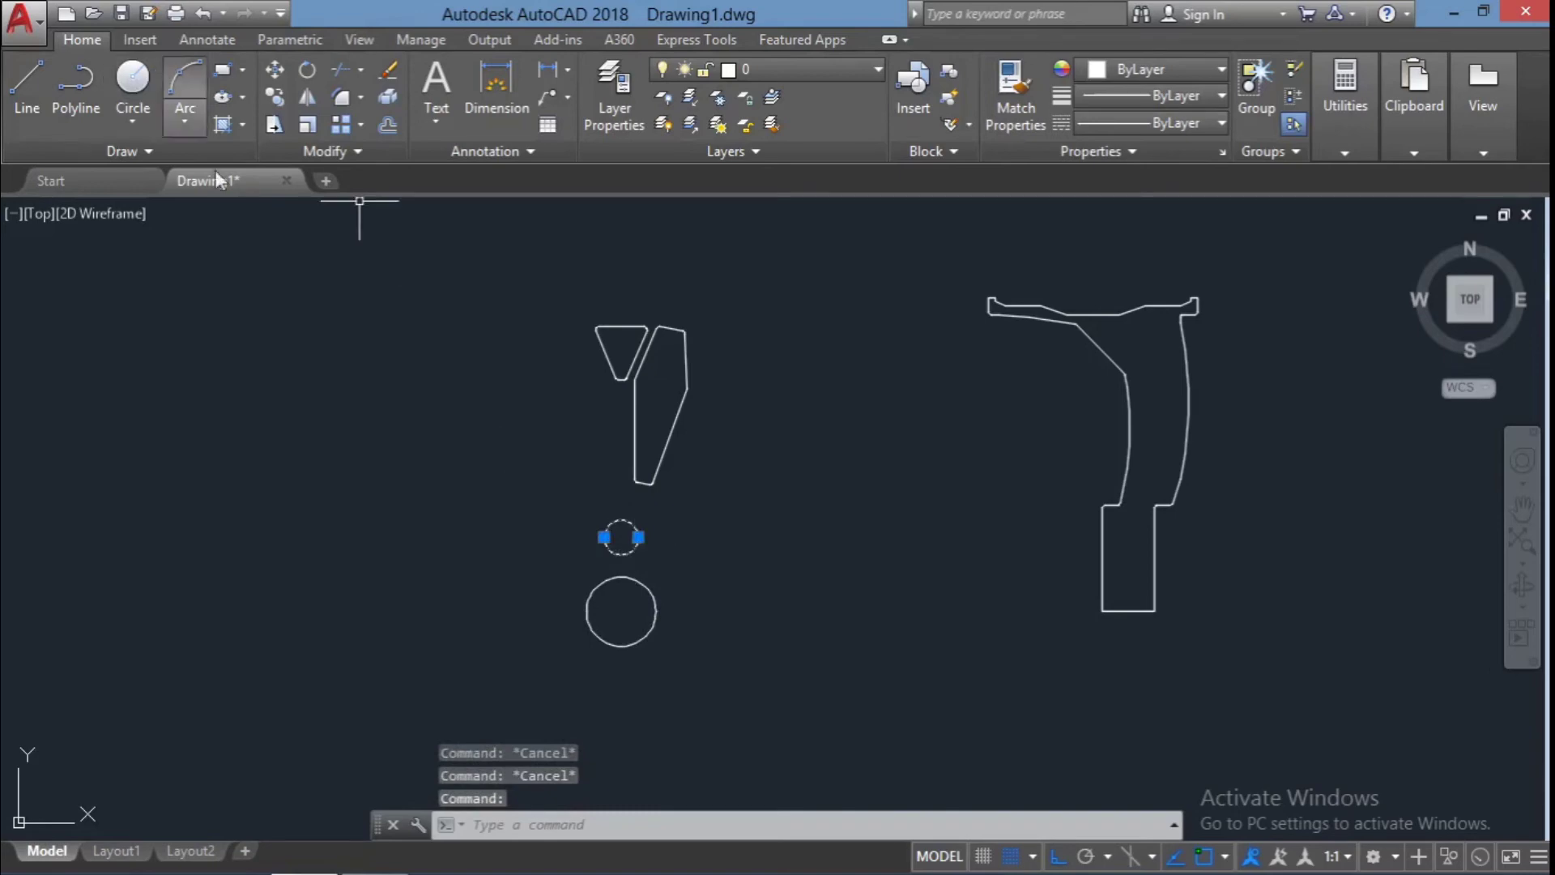
pyautogui.write('array')
pyautogui.press('Return')
# Polar-array the bolt circle about the big circle's centre, then pick both spoke shapes
pyautogui.click(757, 824)
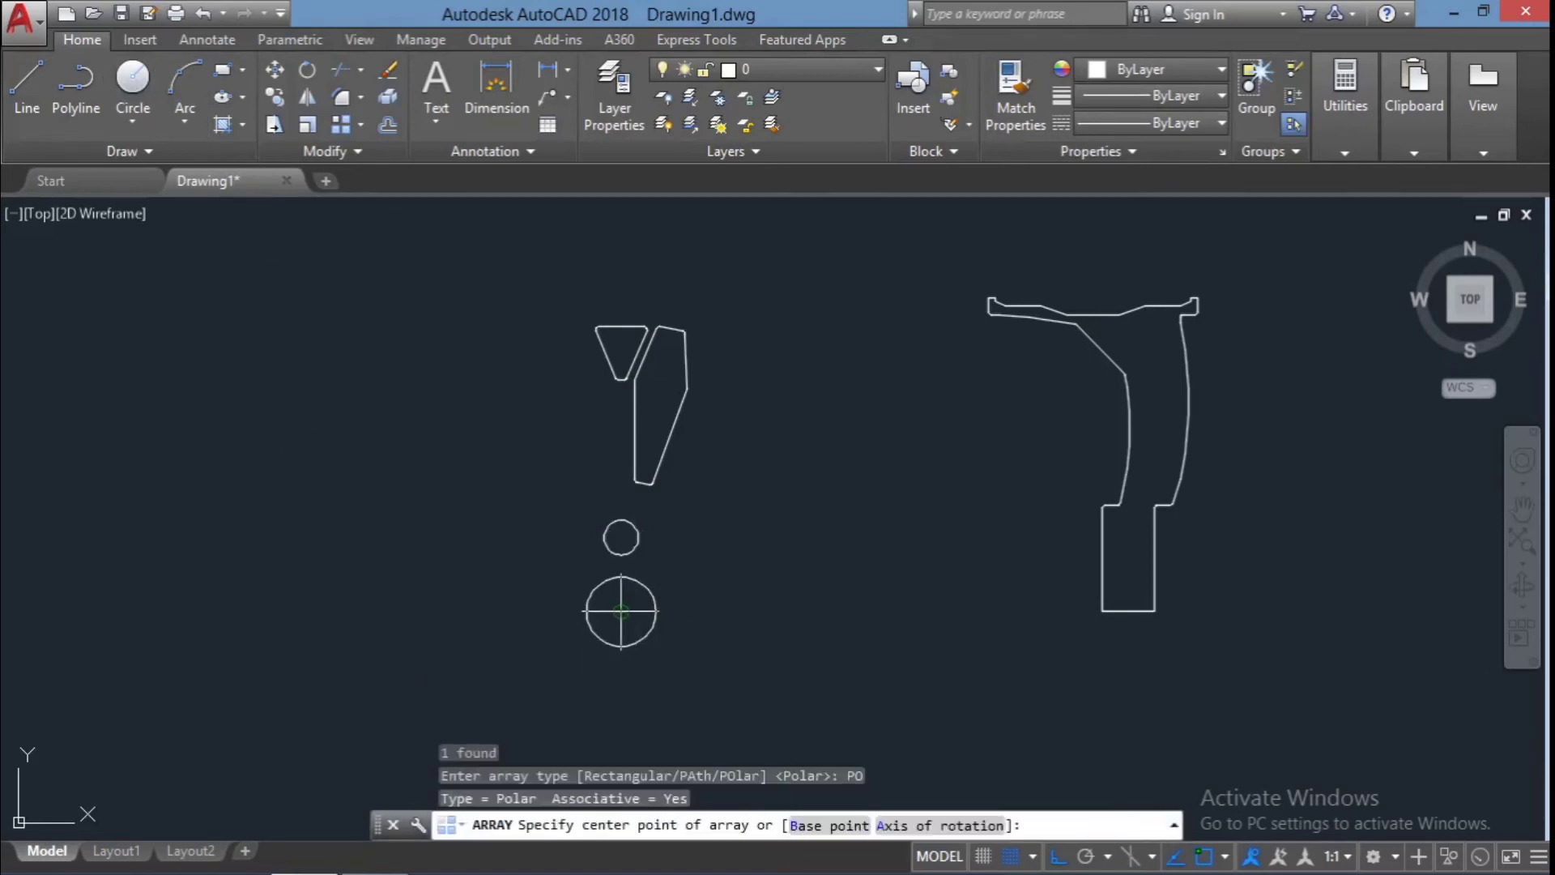
pyautogui.click(621, 611)
pyautogui.press('Return')
pyautogui.press('Return')
pyautogui.click(684, 453)
pyautogui.click(621, 344)
pyautogui.press('Return')
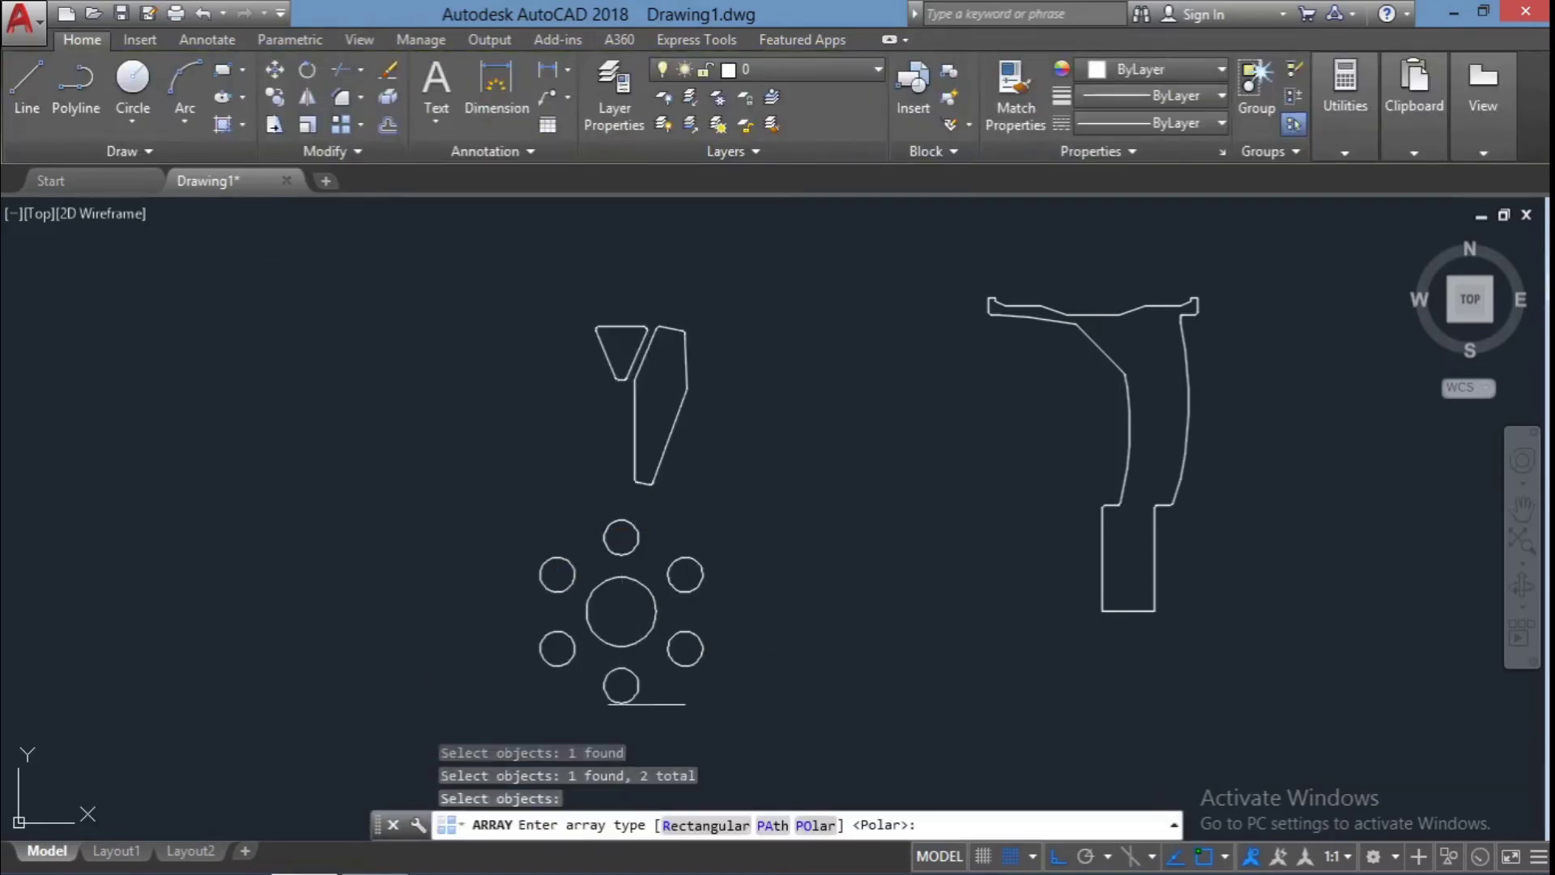
# Polar-array the spoke pair with 18 items around the hub centre
pyautogui.click(815, 825)
pyautogui.click(621, 611)
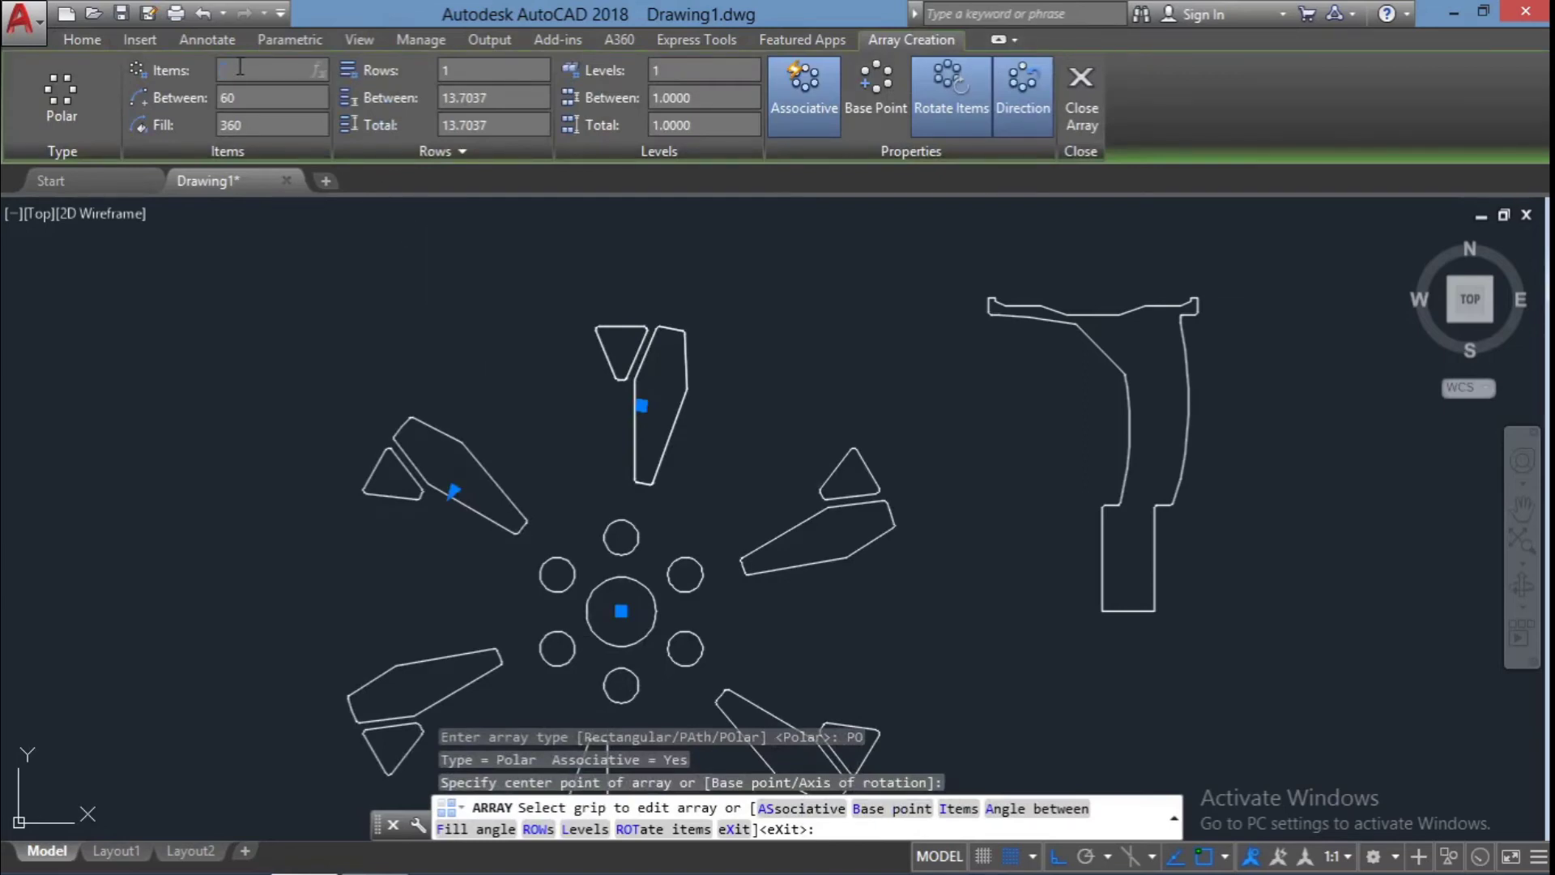
pyautogui.write('18')
pyautogui.press('Return')
pyautogui.moveTo(303, 523); pyautogui.dragTo(329, 415, button='middle')
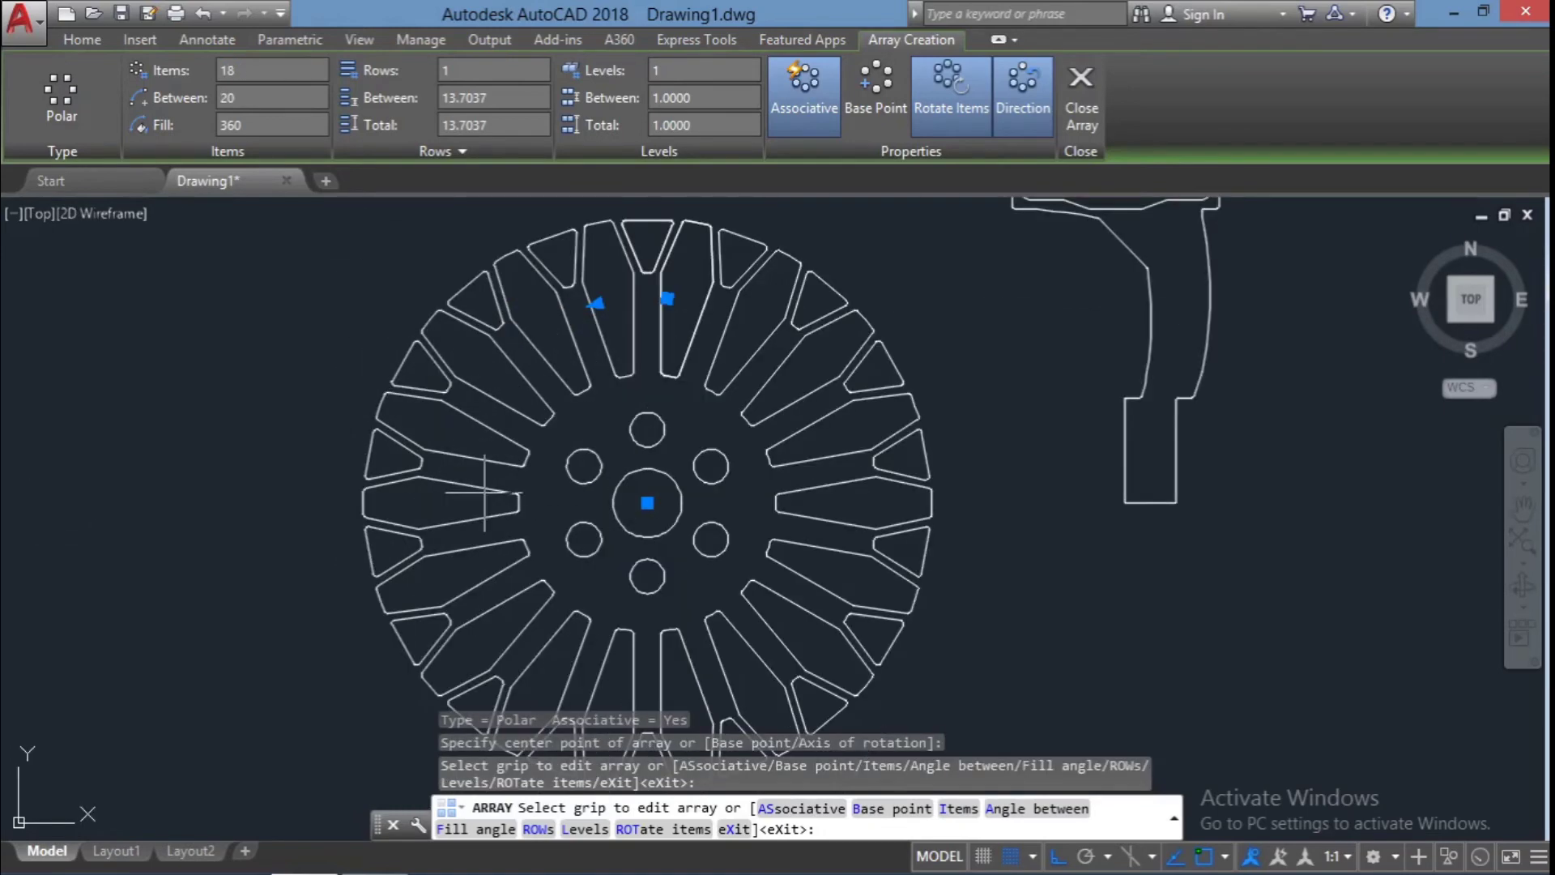
pyautogui.press('Escape')
pyautogui.press('Escape')
pyautogui.press('Escape')
pyautogui.scroll(-3, 485, 493)
pyautogui.scroll(2, 197, 555)
pyautogui.scroll(-1, 197, 556)
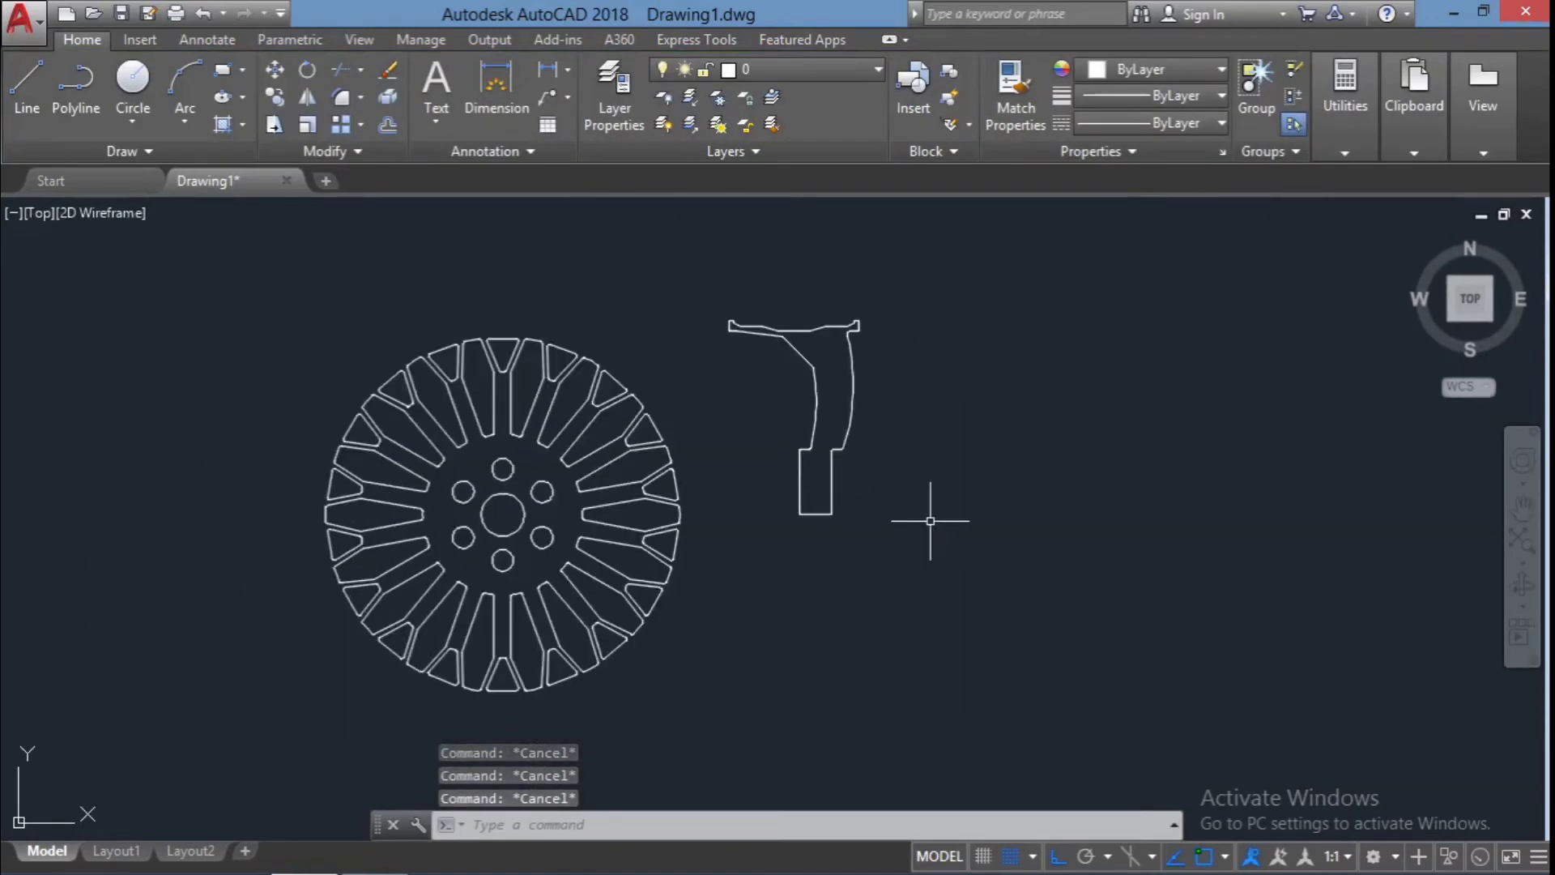
# Revolve the rim profile a full 360° about its axis in a tilted 3D view
pyautogui.keyDown('shift'); pyautogui.moveTo(935, 519); pyautogui.dragTo(885, 340, button='middle'); pyautogui.keyUp('shift')
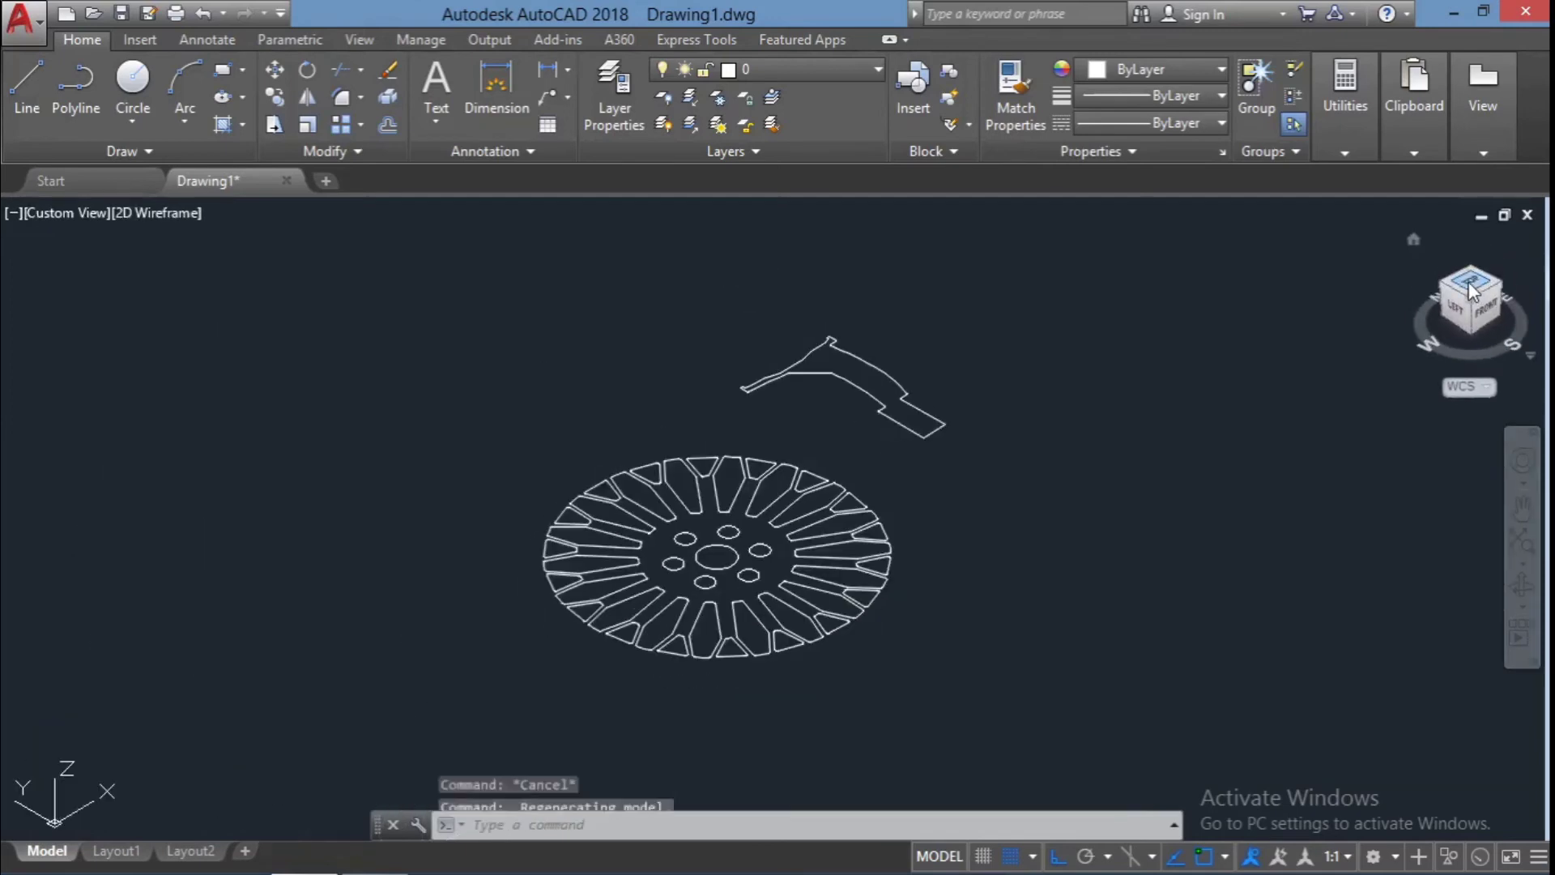
pyautogui.click(877, 370)
pyautogui.write('rev')
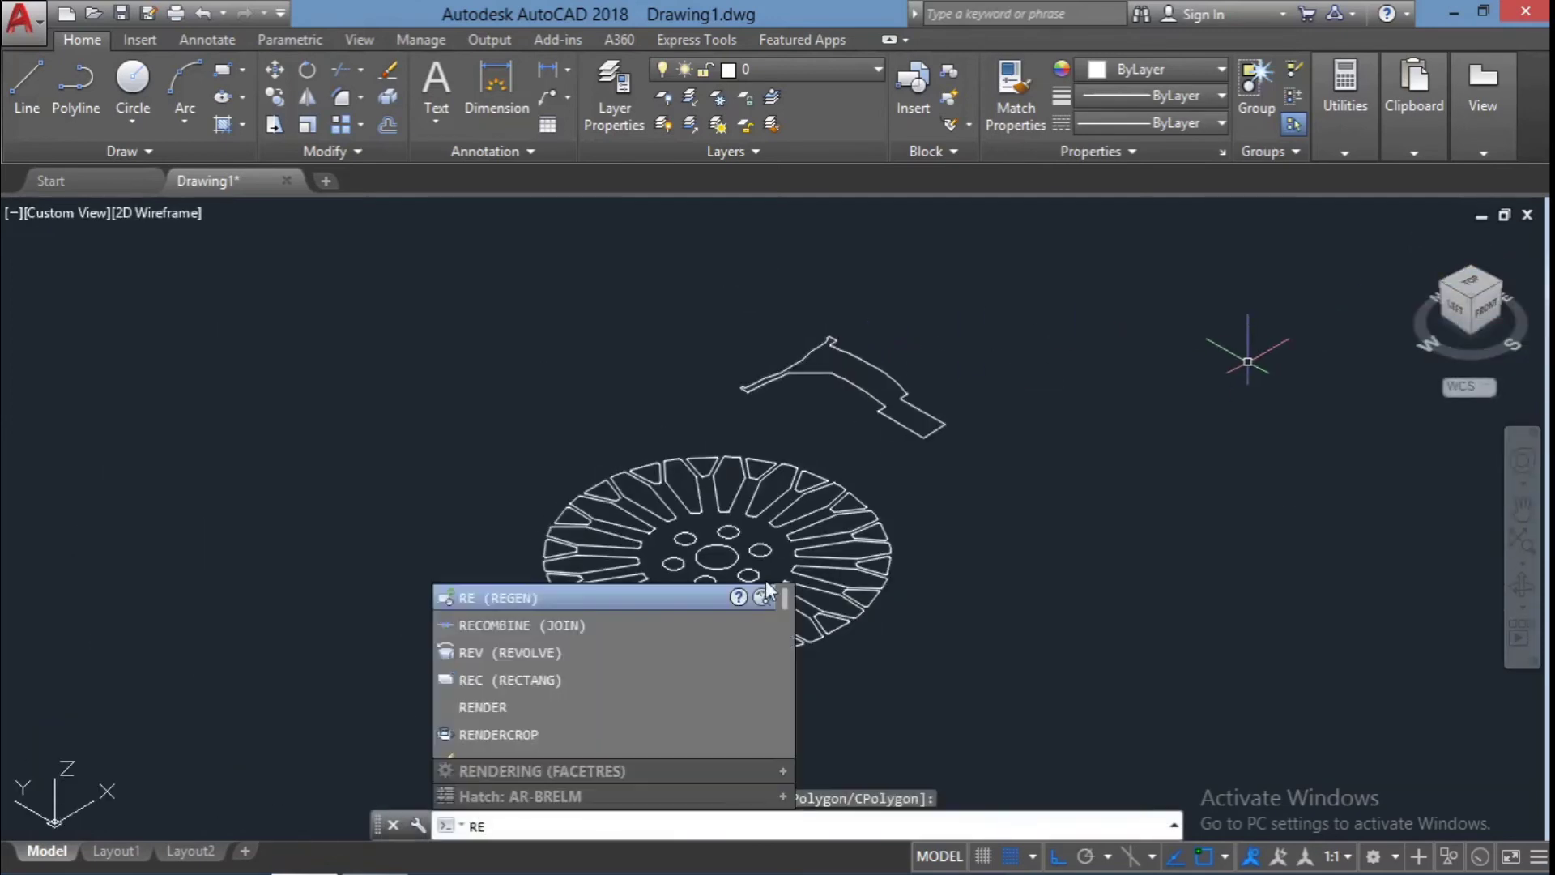
pyautogui.press('Return')
pyautogui.click(924, 428)
pyautogui.press('Return')
pyautogui.click(1080, 783)
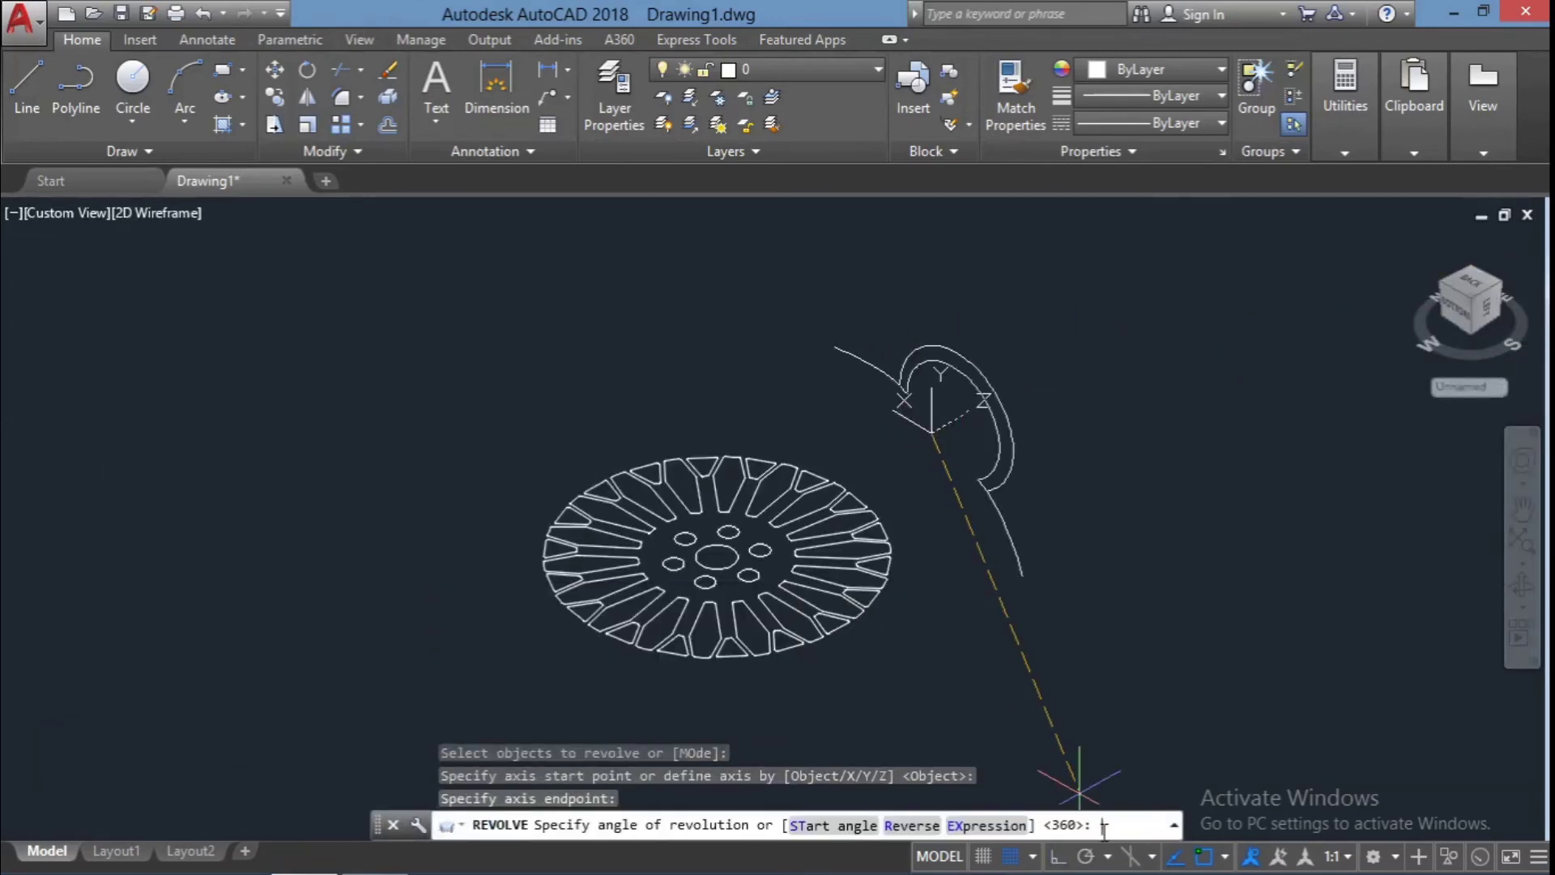
pyautogui.write('360')
pyautogui.press('Return')
pyautogui.keyDown('shift'); pyautogui.moveTo(1080, 783); pyautogui.dragTo(1309, 628, button='middle'); pyautogui.keyUp('shift')
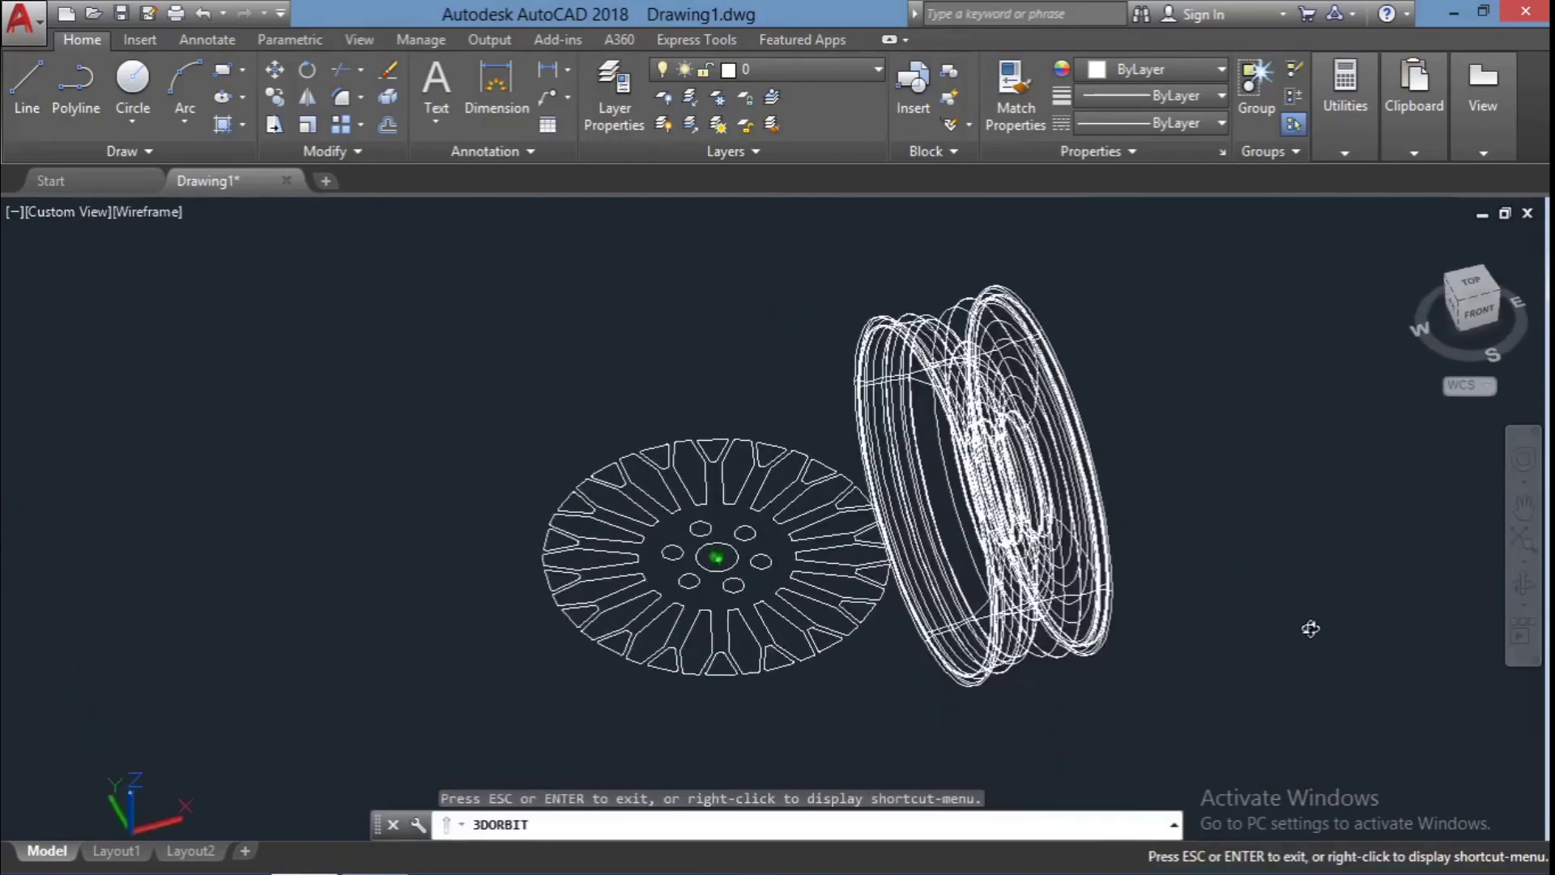
pyautogui.press('Escape')
pyautogui.click(672, 586)
# Explode the wheel-face polar array into separate shapes
pyautogui.write('exp')
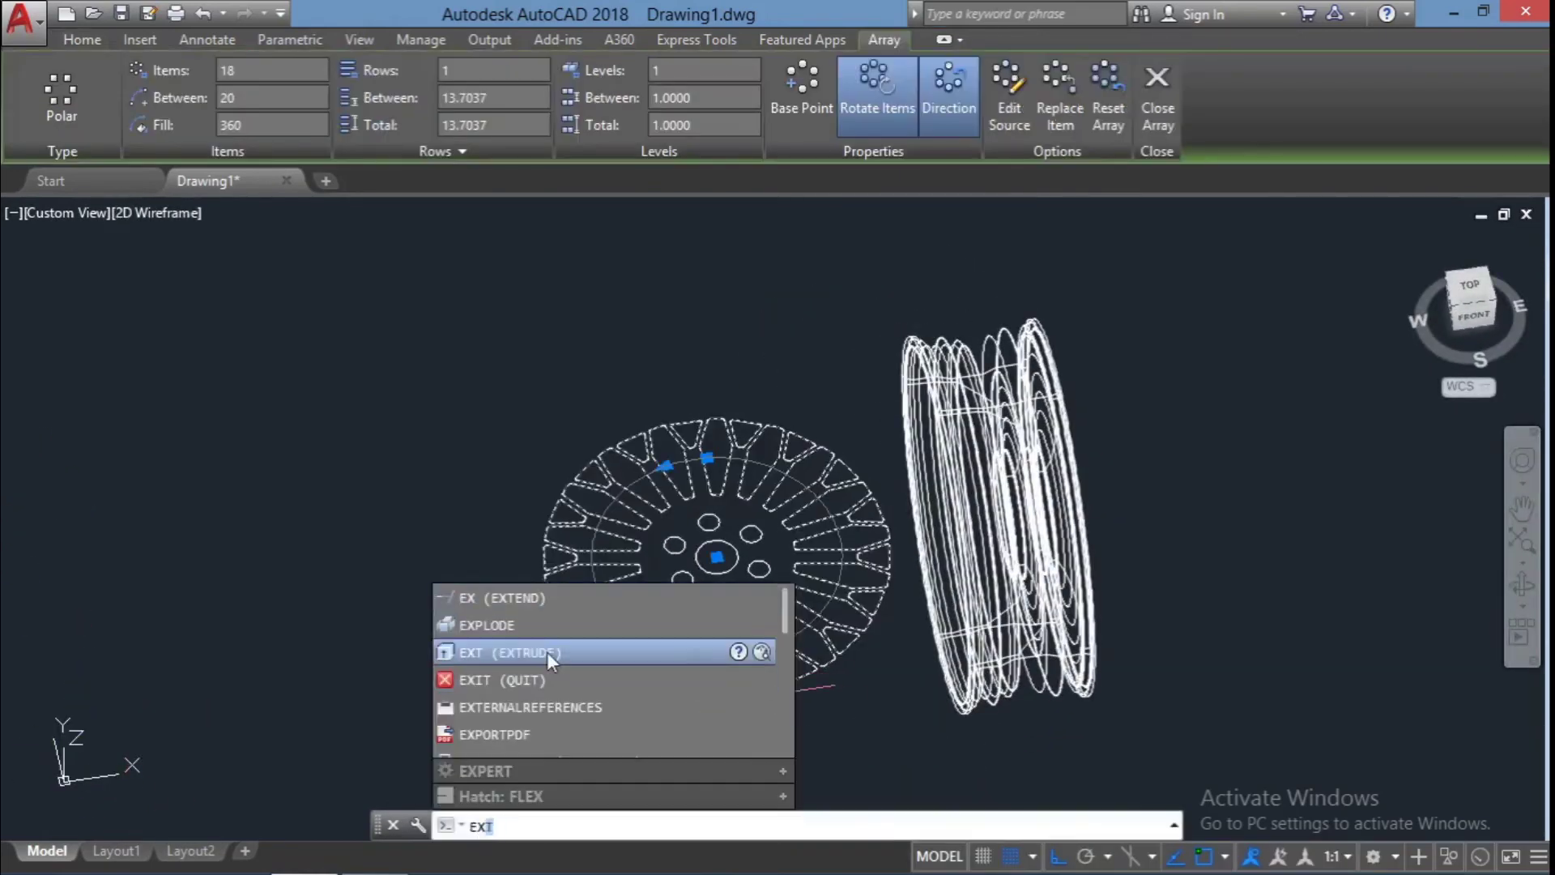
pyautogui.write('lode')
pyautogui.press('Return')
pyautogui.click(672, 587)
pyautogui.press('Escape')
pyautogui.press('Escape')
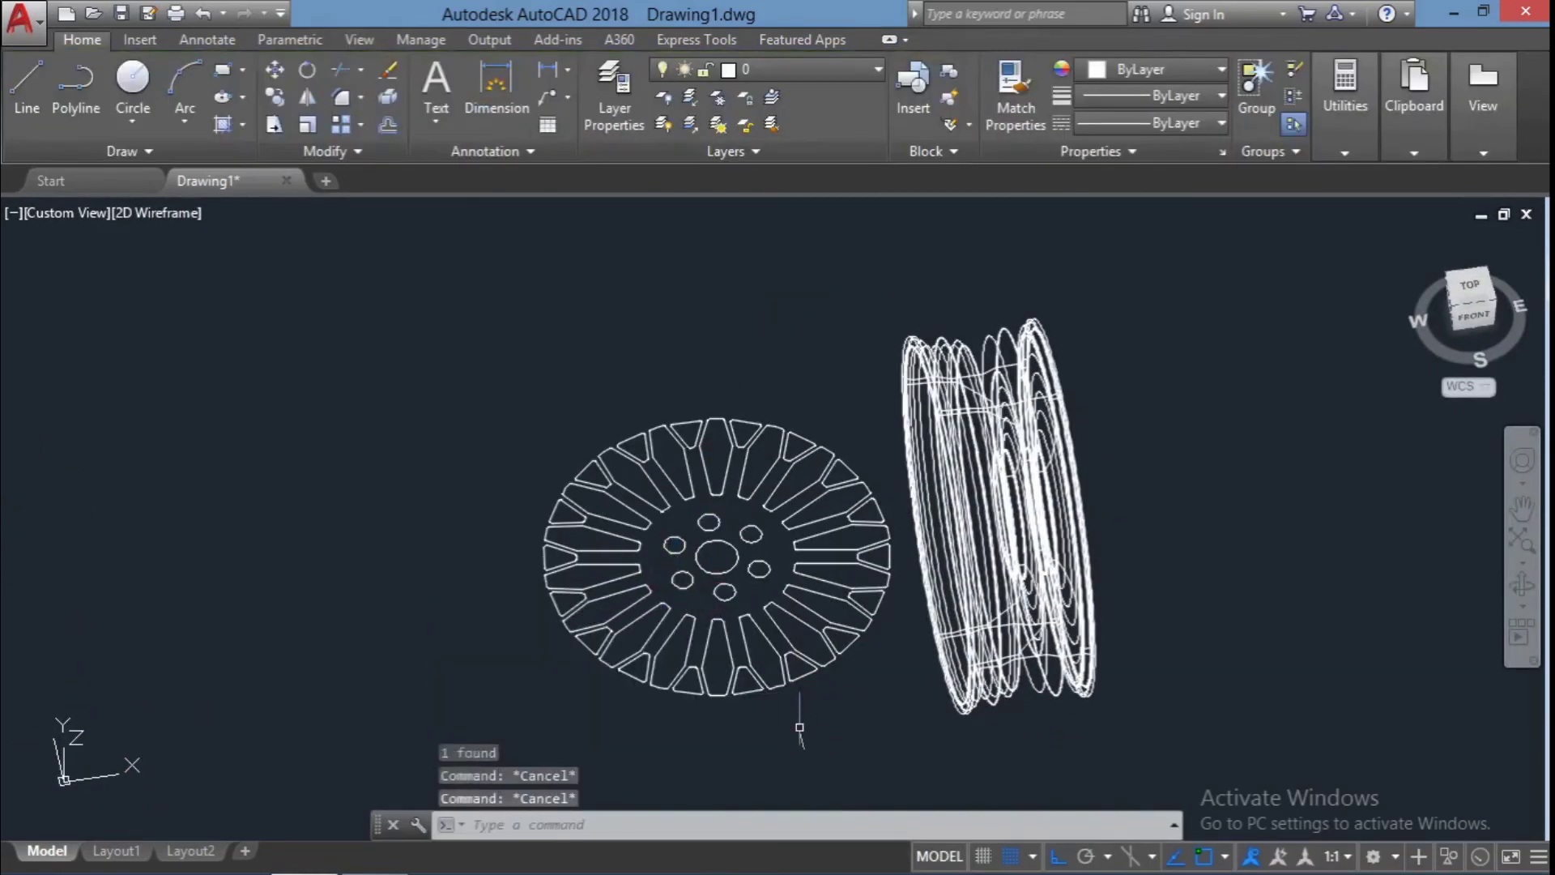
# Window-select all 43 wheel-face outlines and extrude them into tall solids
pyautogui.click(864, 737)
pyautogui.click(502, 409)
pyautogui.click(895, 642)
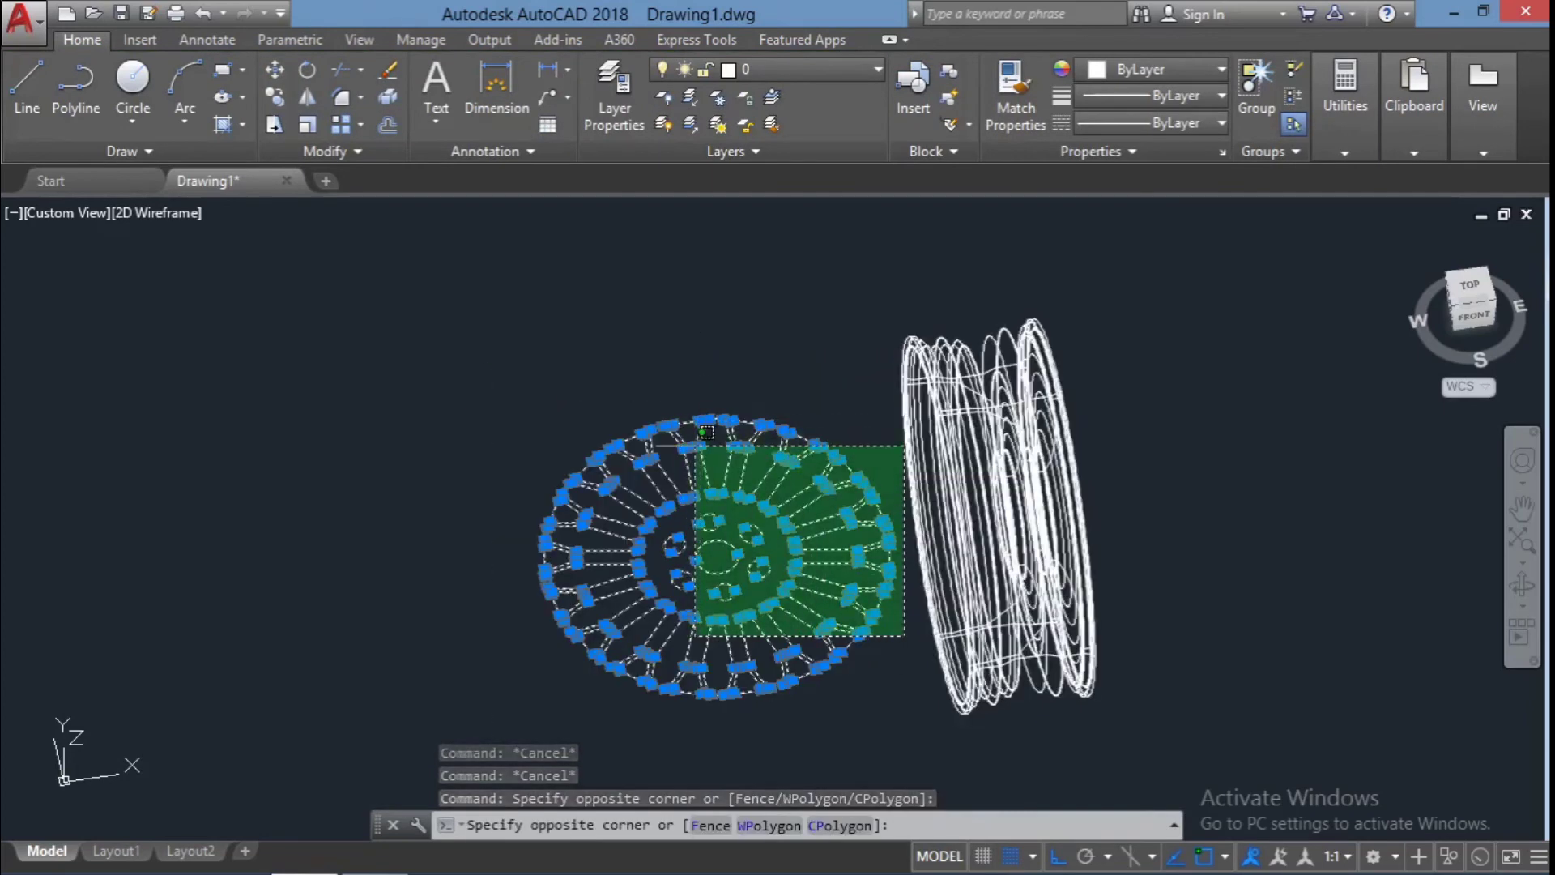
pyautogui.click(694, 445)
pyautogui.click(798, 713)
pyautogui.click(454, 317)
pyautogui.write('ext')
pyautogui.press('Return')
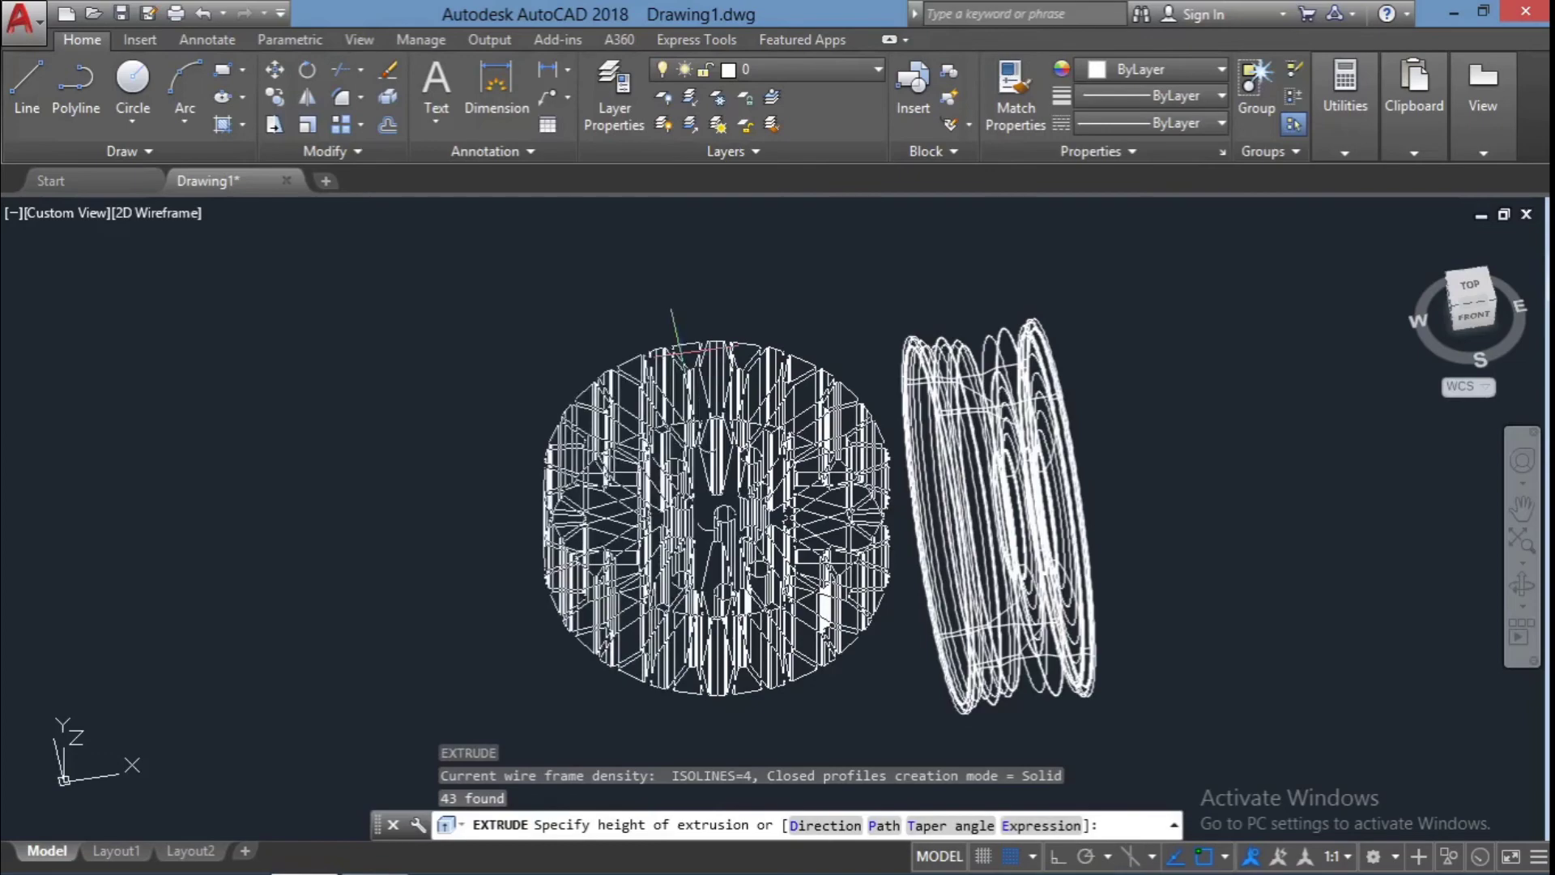
pyautogui.press('Escape')
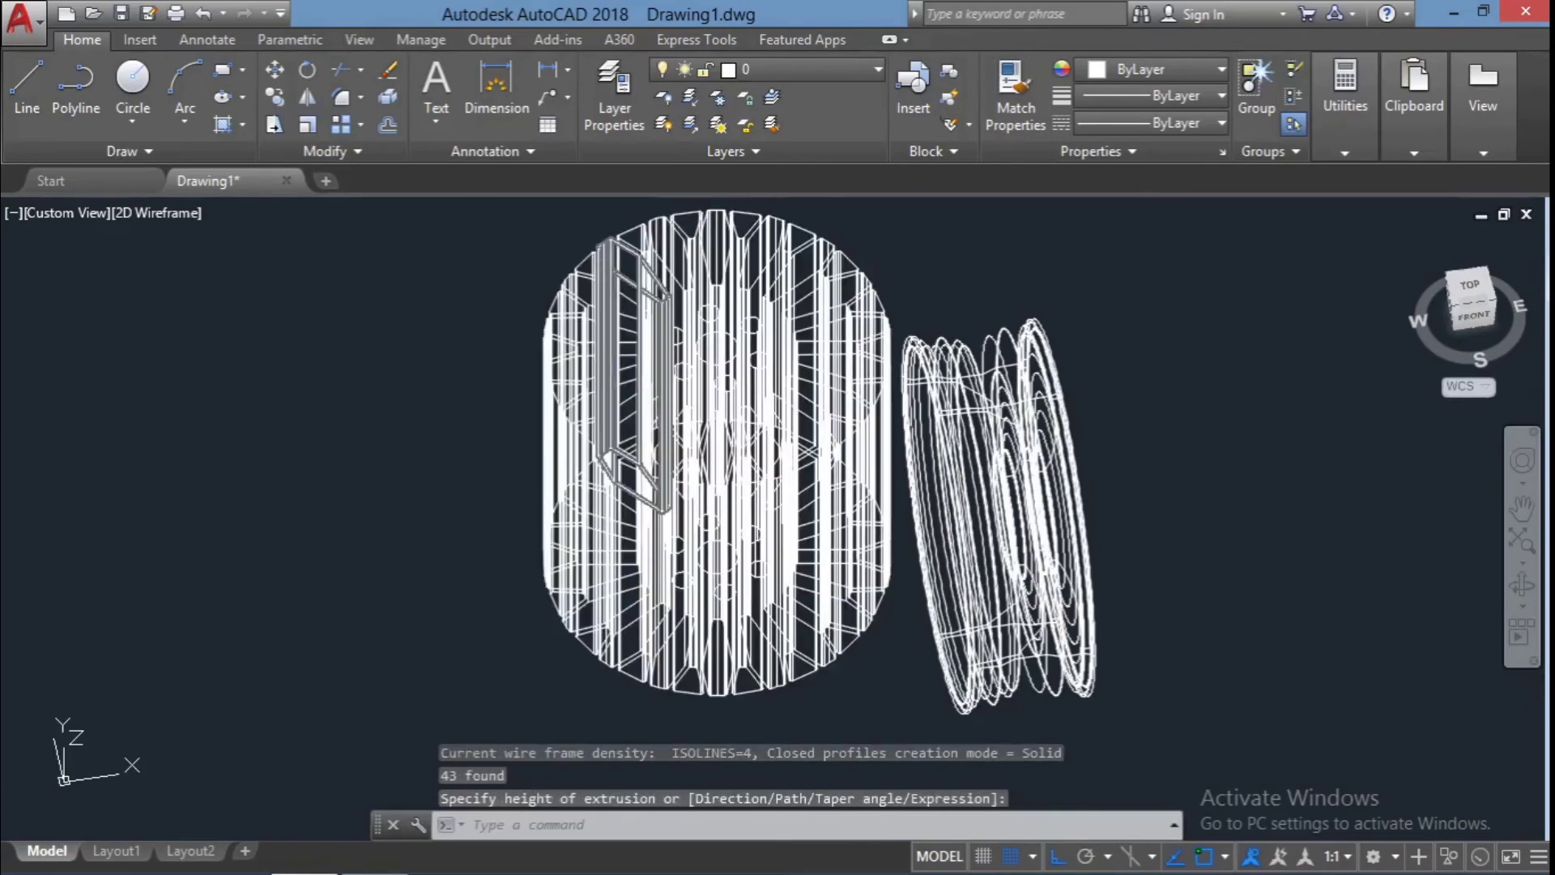
pyautogui.press('Escape')
pyautogui.press('Escape')
# Return to the home view, switch to shaded display and orbit to a near-front angle
pyautogui.click(1413, 237)
pyautogui.rightClick(1392, 298)
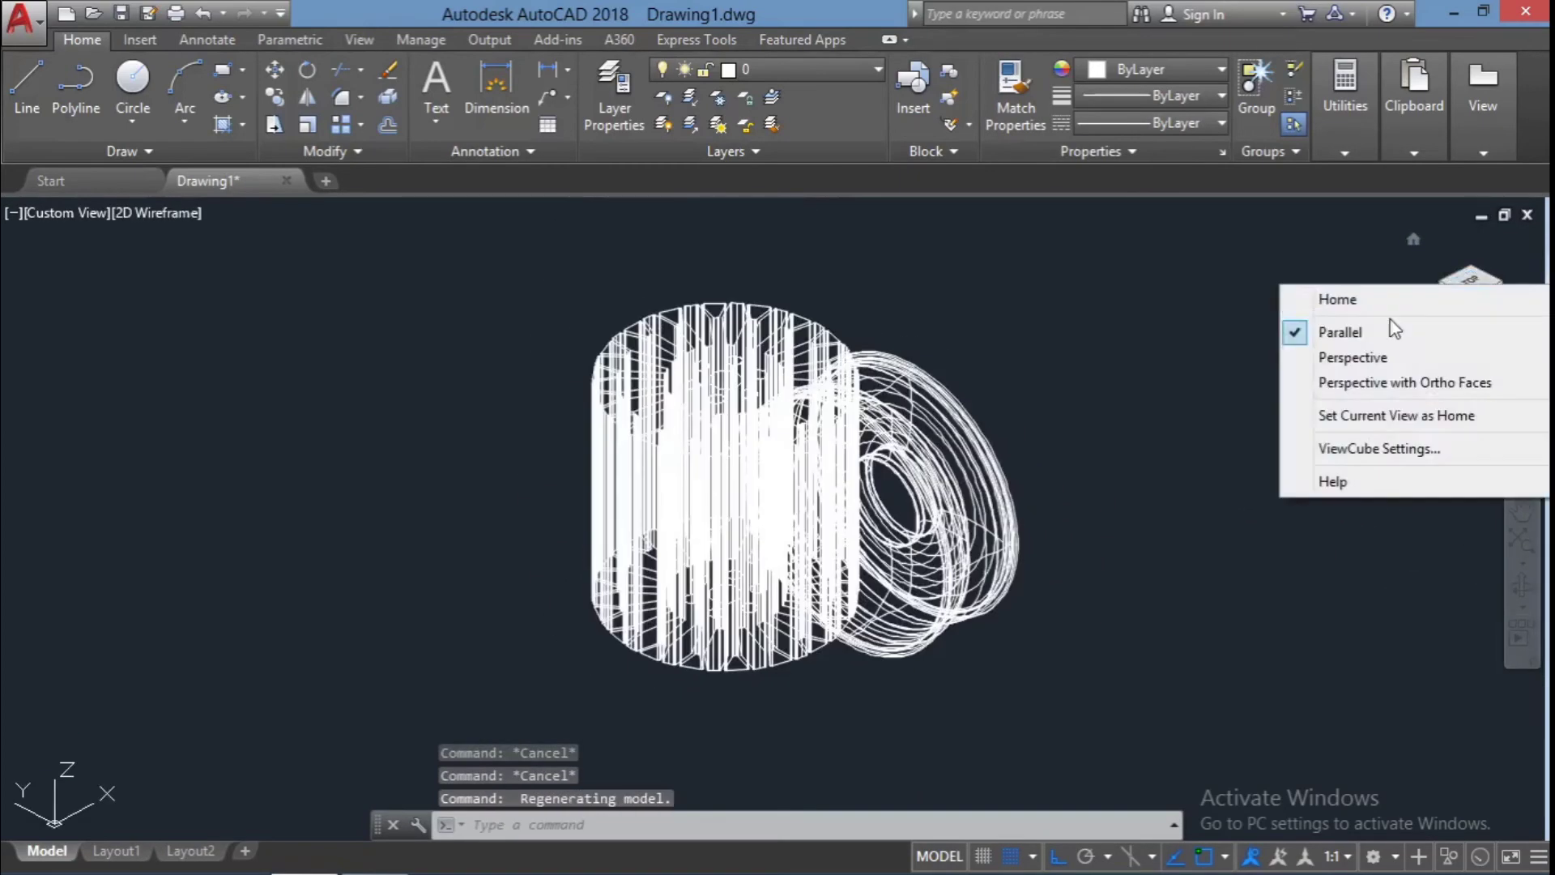
pyautogui.press('Escape')
pyautogui.click(180, 212)
pyautogui.click(192, 364)
pyautogui.keyDown('shift'); pyautogui.moveTo(729, 486); pyautogui.dragTo(761, 421, button='middle'); pyautogui.keyUp('shift')
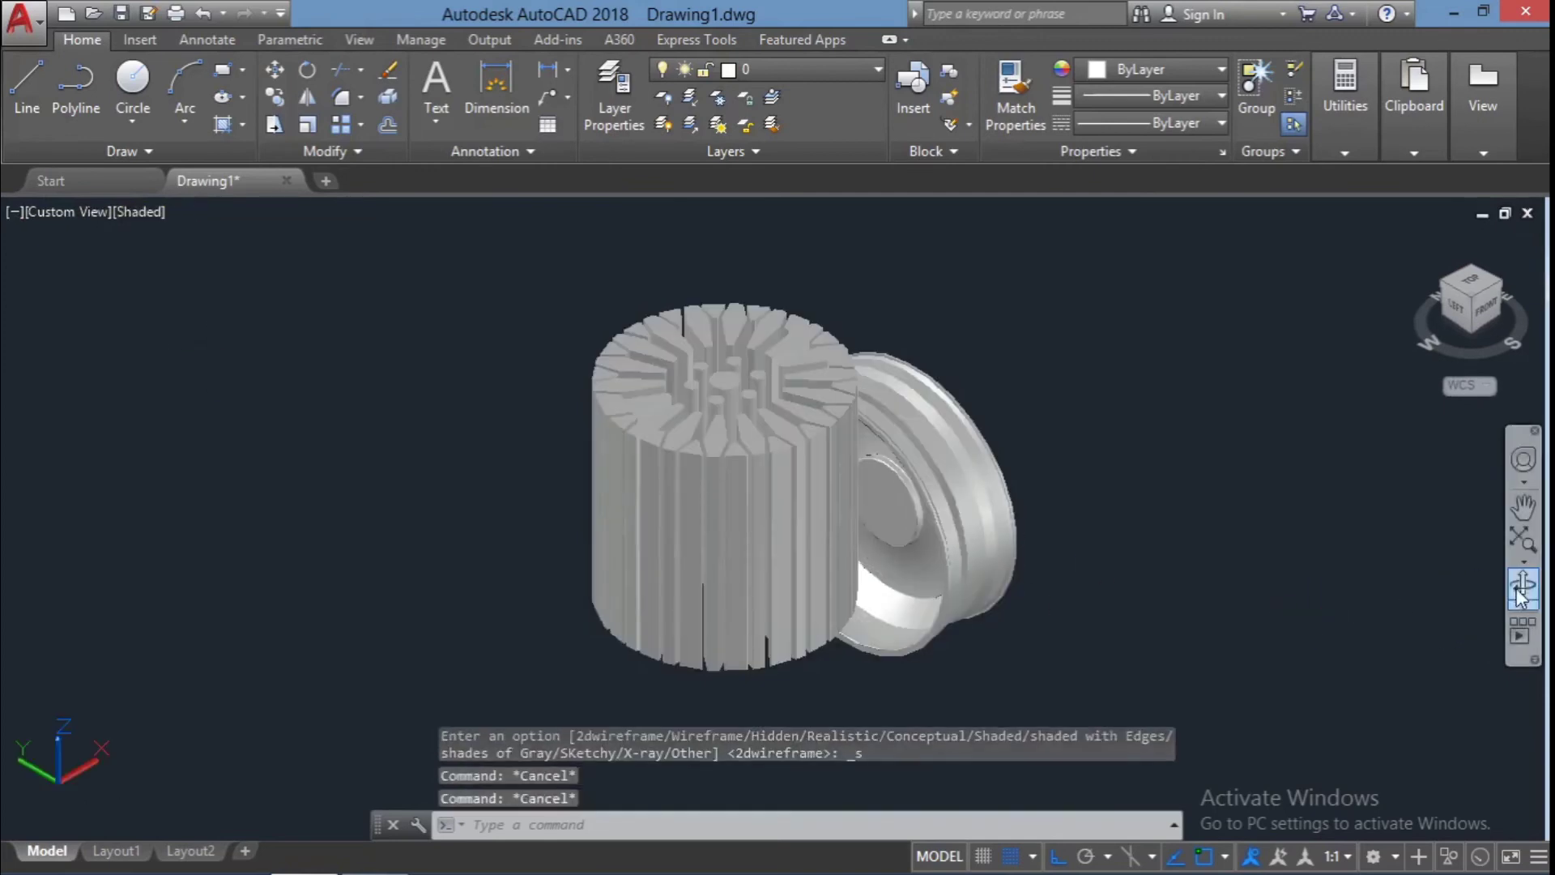
pyautogui.press('Escape')
# Rotate the slotted cylinder 90° with 3DROTATE about its centre, then undo it
pyautogui.moveTo(867, 389); pyautogui.dragTo(479, 320)
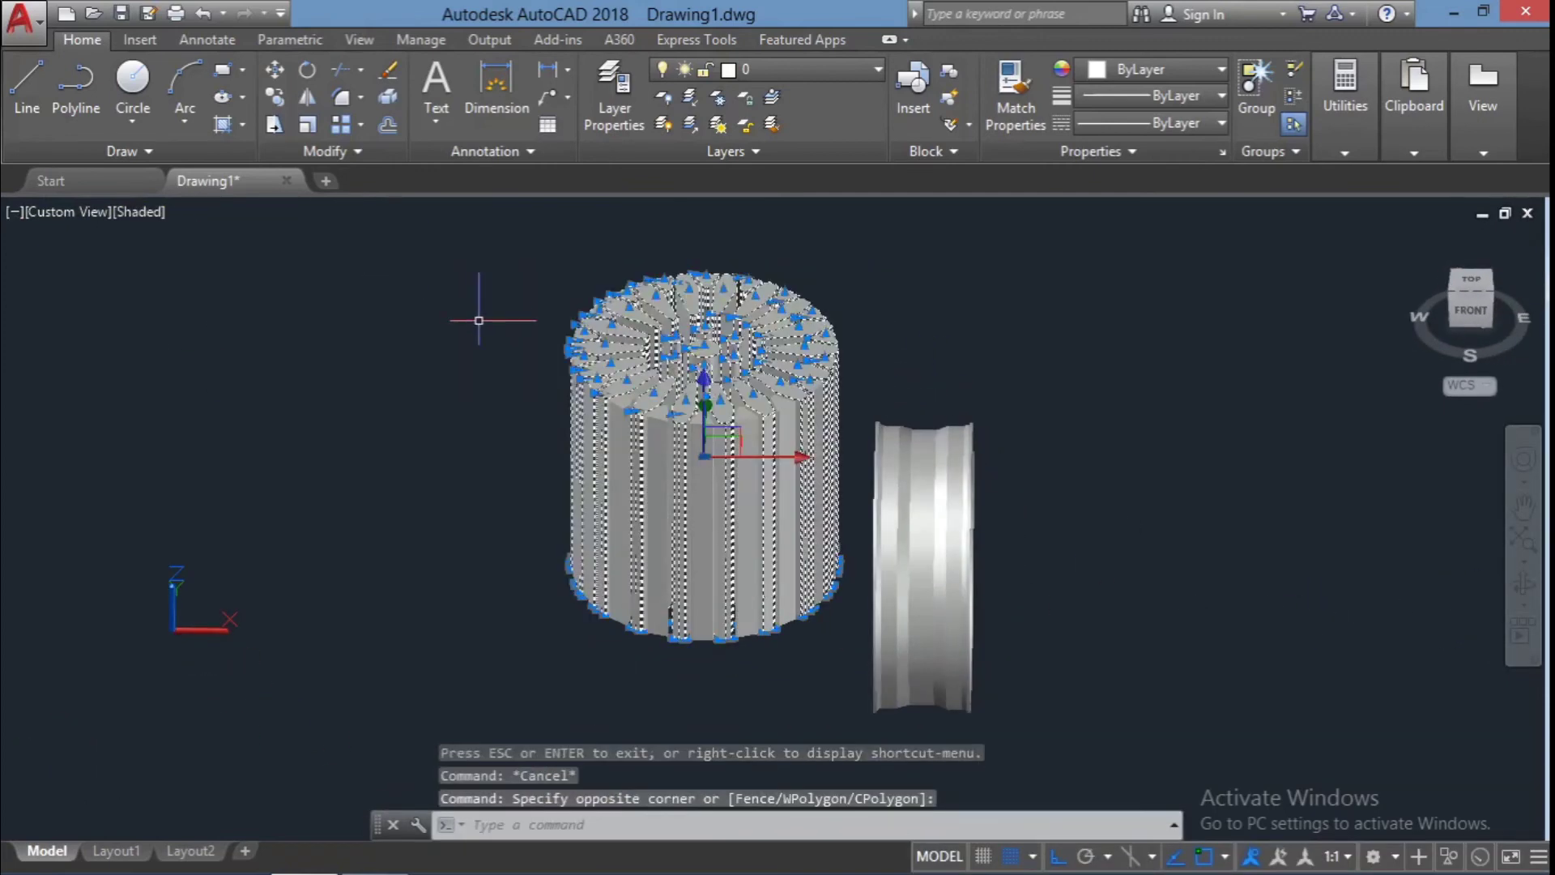
pyautogui.write('3drotate')
pyautogui.press('Return')
pyautogui.click(703, 454)
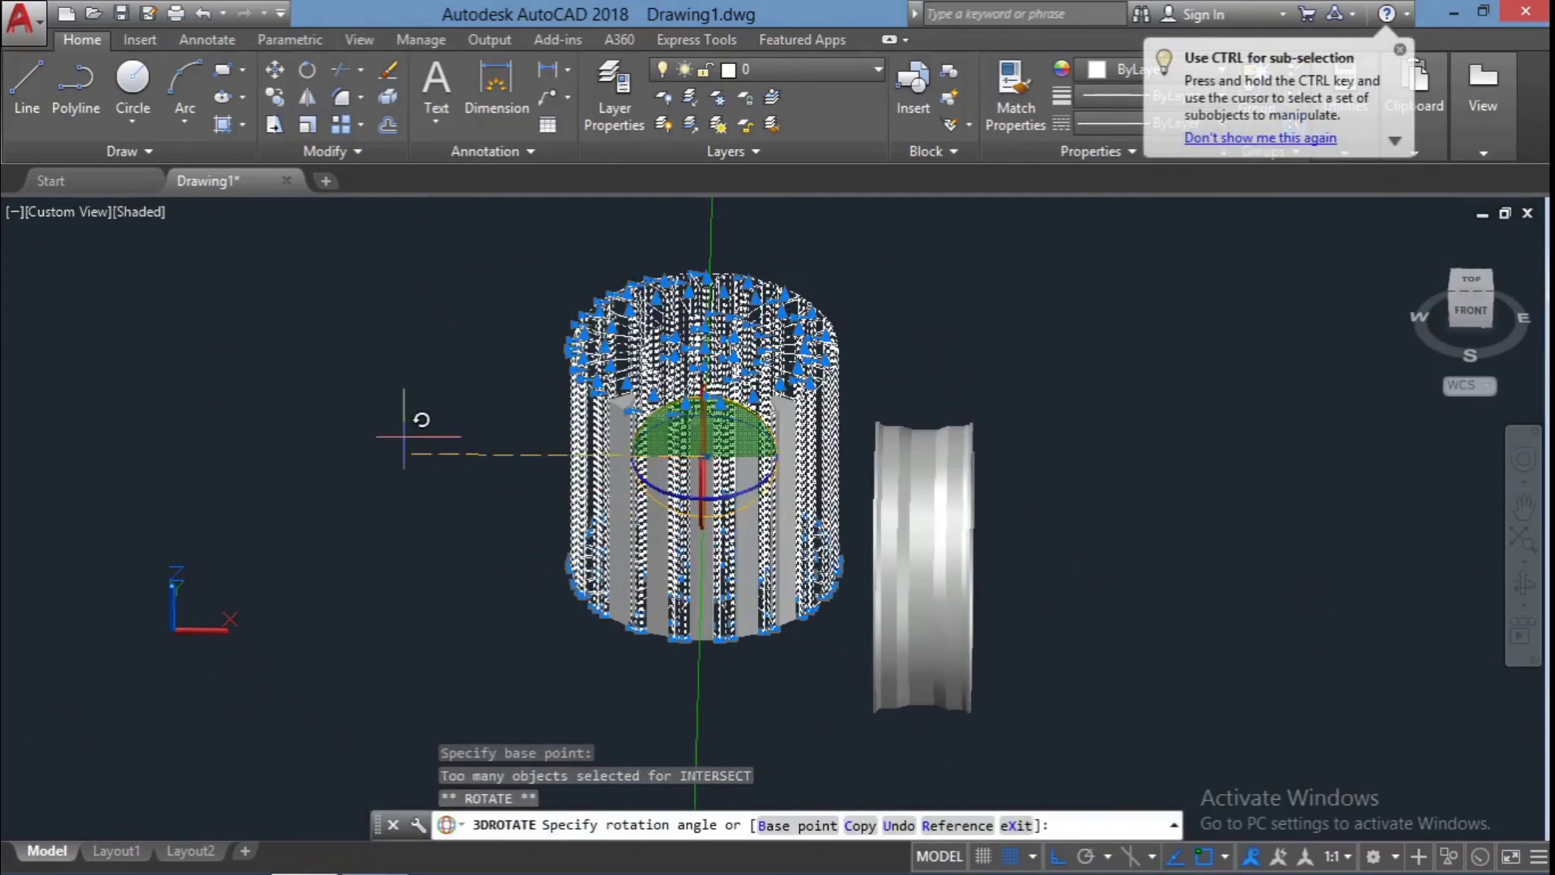
pyautogui.write('90')
pyautogui.press('Return')
pyautogui.press('Escape')
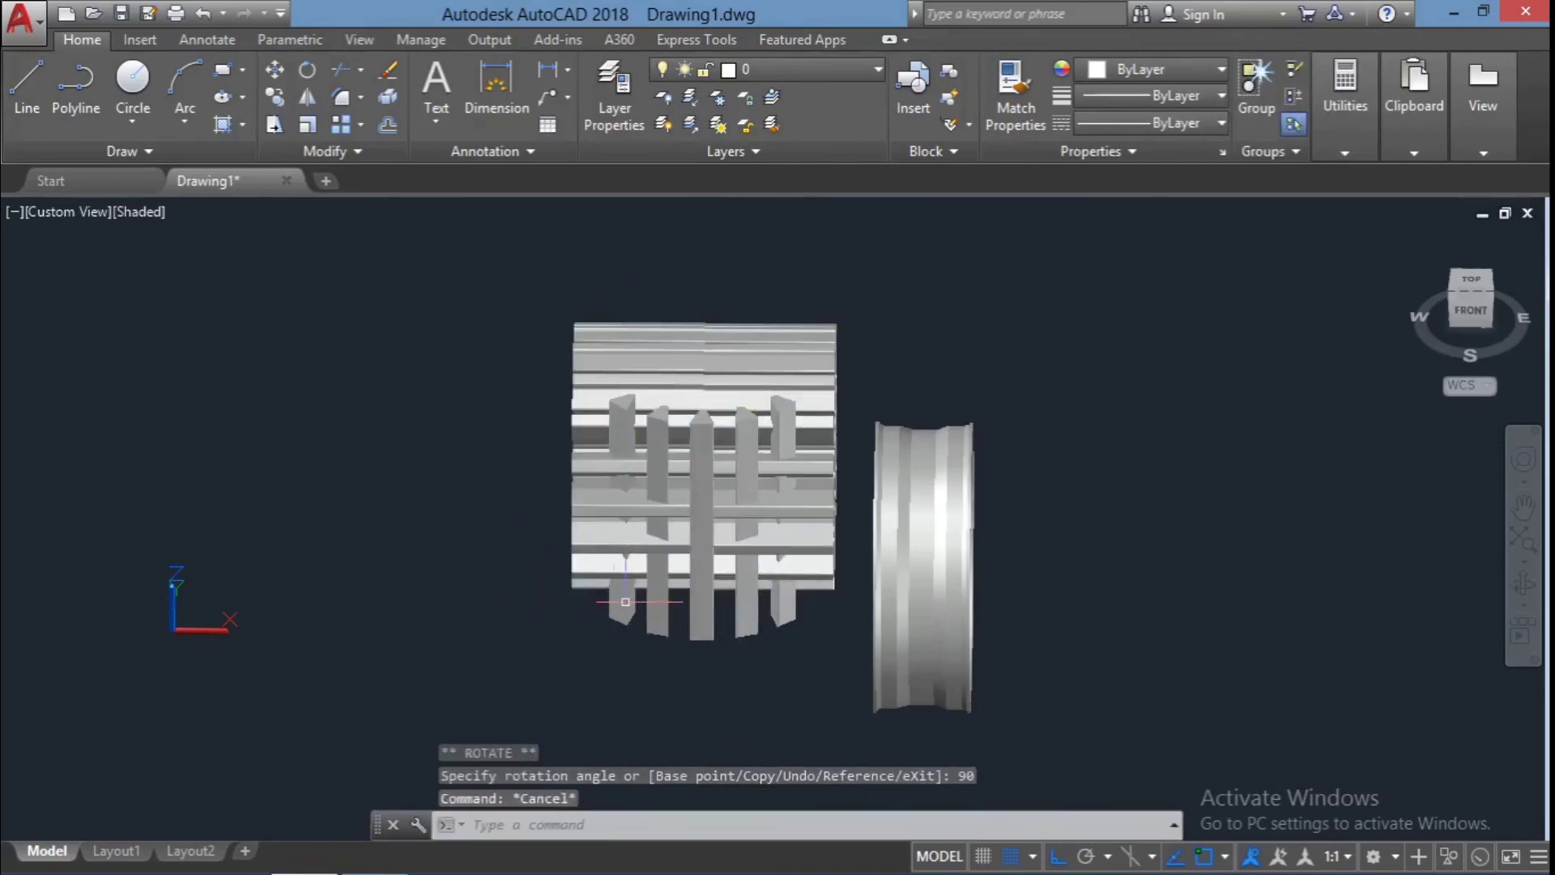
pyautogui.hotkey('ctrl', 'z')
# Reselect the slotted cylinder and repeat the 90° 3D rotation about its centre
pyautogui.click(844, 410)
pyautogui.press('Escape')
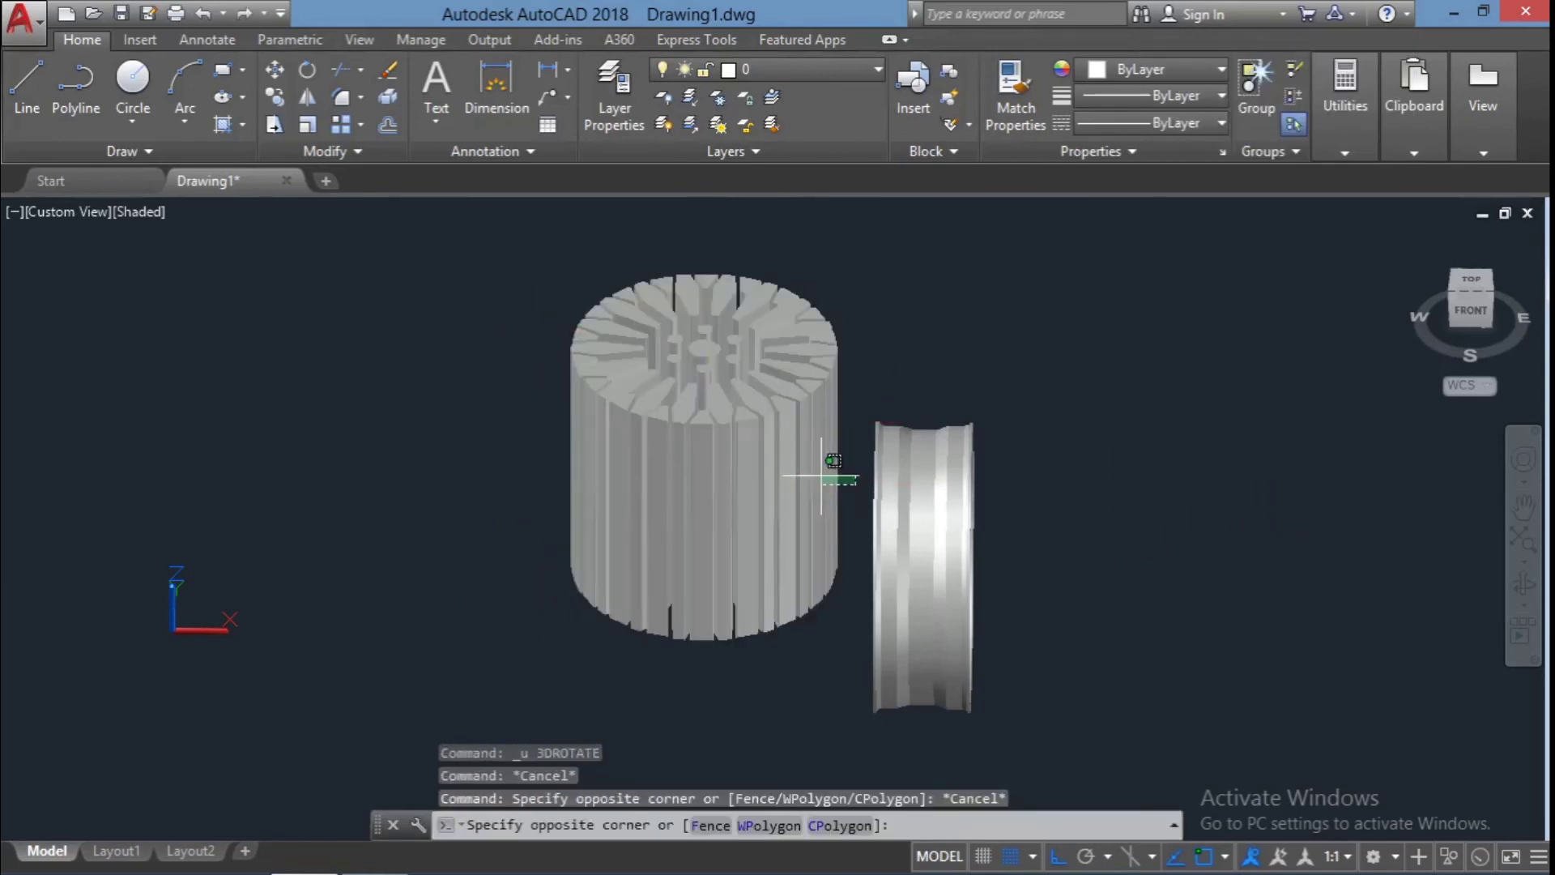
pyautogui.click(856, 485)
pyautogui.click(465, 254)
pyautogui.press('Return')
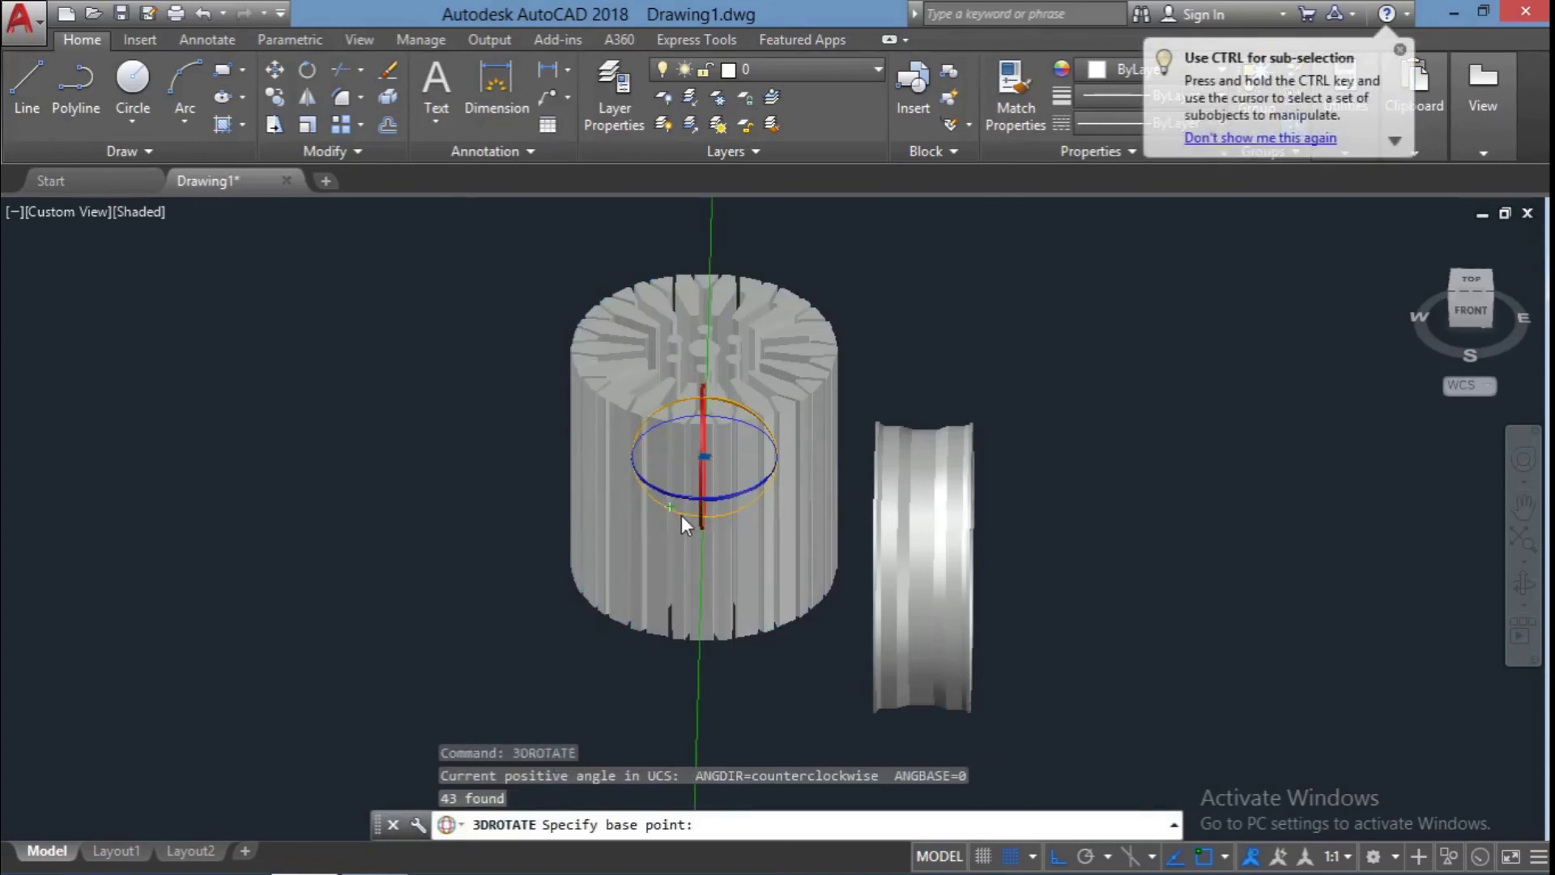
pyautogui.click(703, 455)
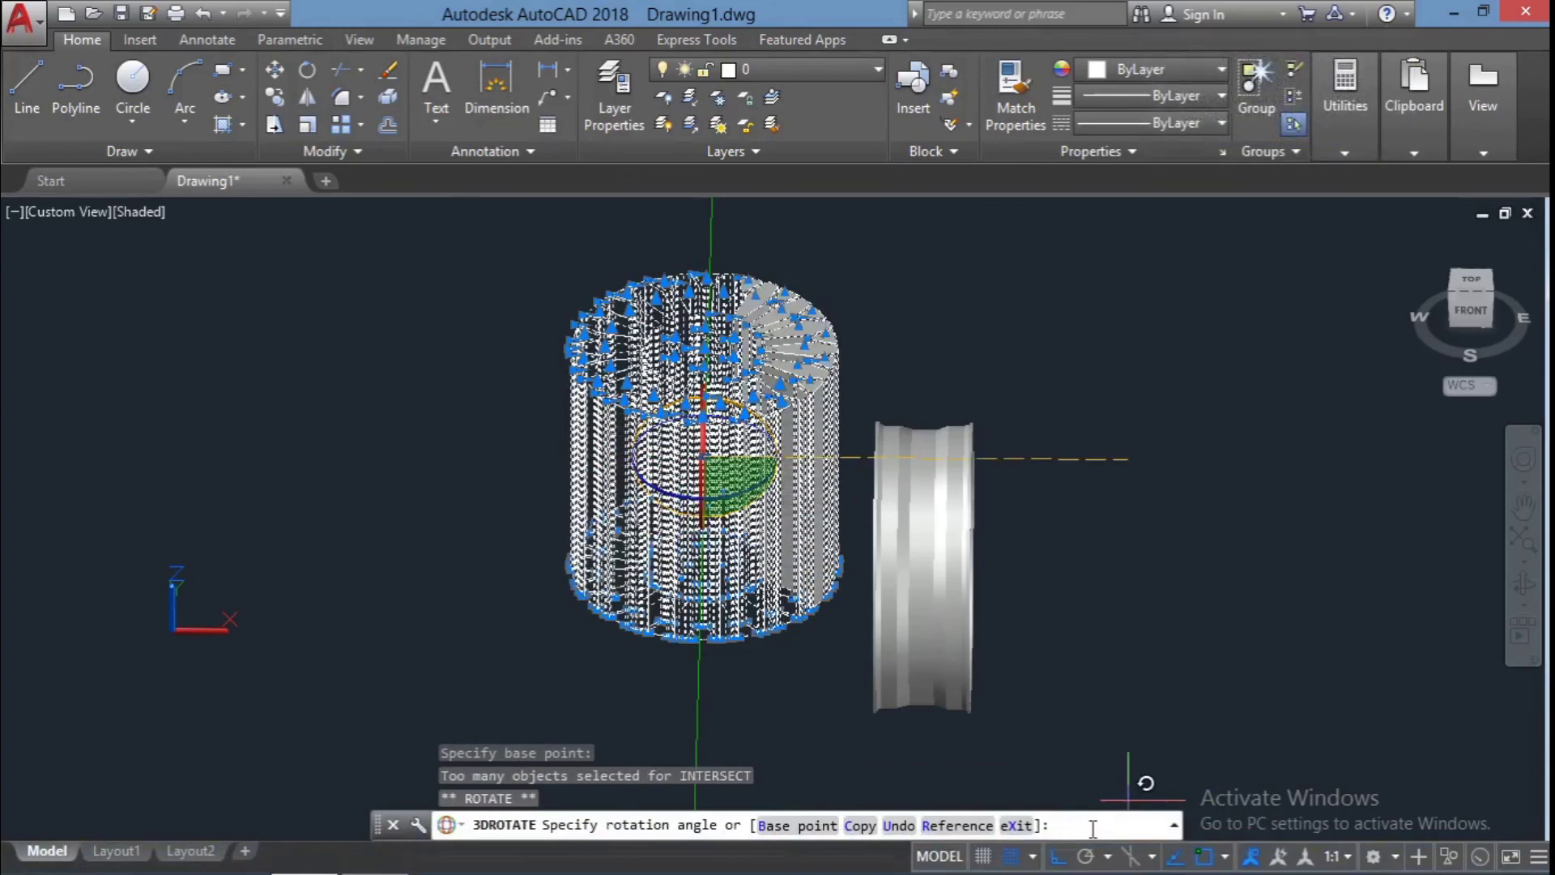
pyautogui.write('90')
pyautogui.press('Return')
pyautogui.press('Escape')
# Orbit the model to a new angle and try a move from the rim's centre, then cancel
pyautogui.keyDown('shift'); pyautogui.moveTo(1164, 493); pyautogui.dragTo(1185, 576, button='middle'); pyautogui.keyUp('shift')
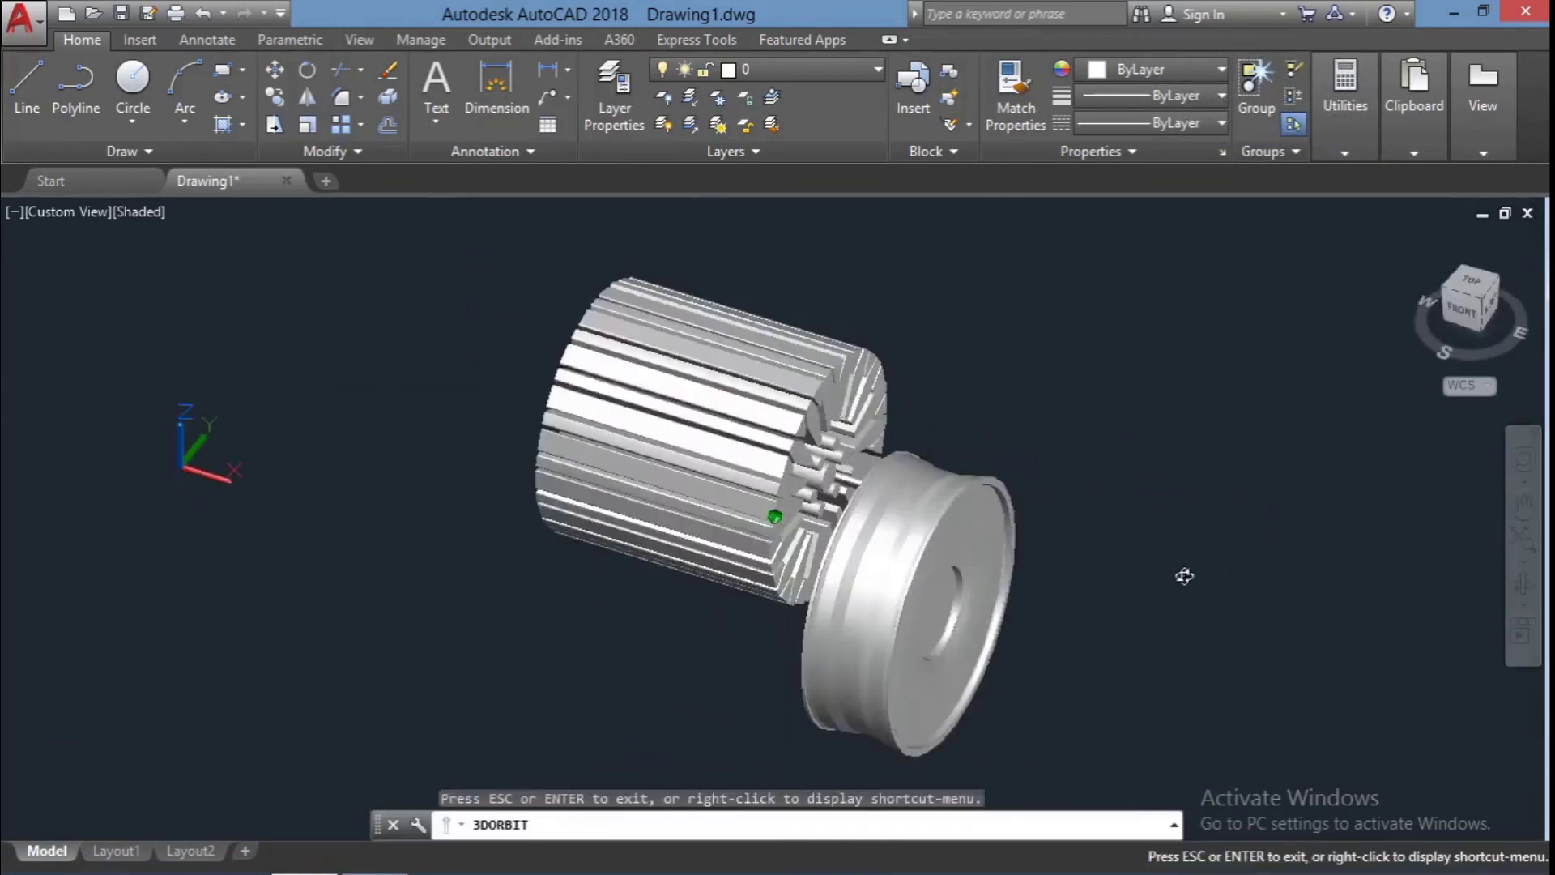
pyautogui.click(1413, 241)
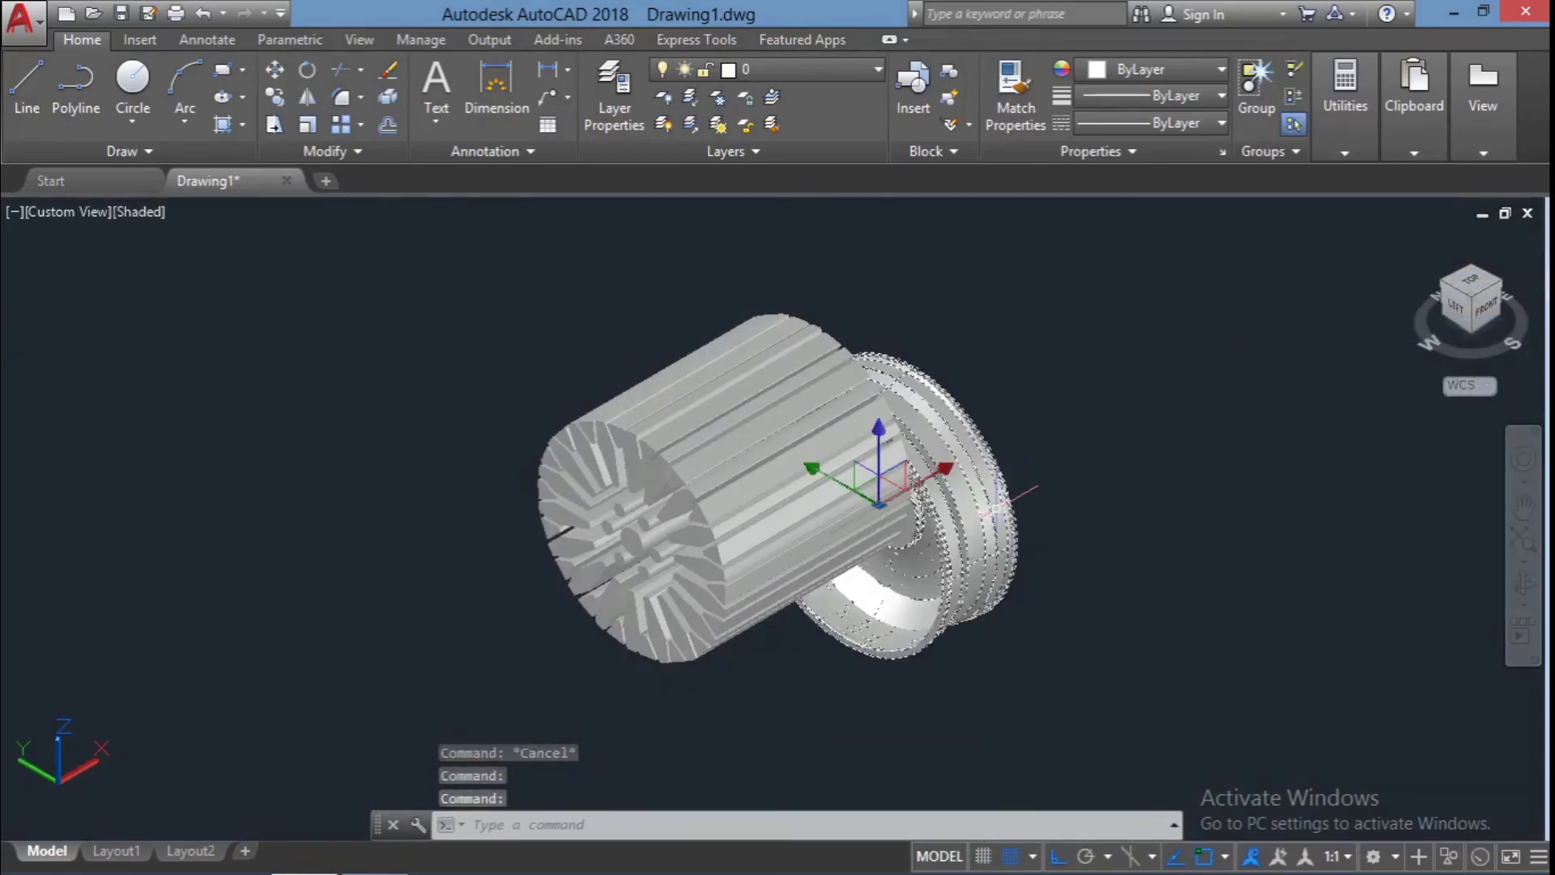
pyautogui.keyDown('shift'); pyautogui.moveTo(1102, 567); pyautogui.dragTo(1156, 562, button='middle'); pyautogui.keyUp('shift')
pyautogui.click(940, 604)
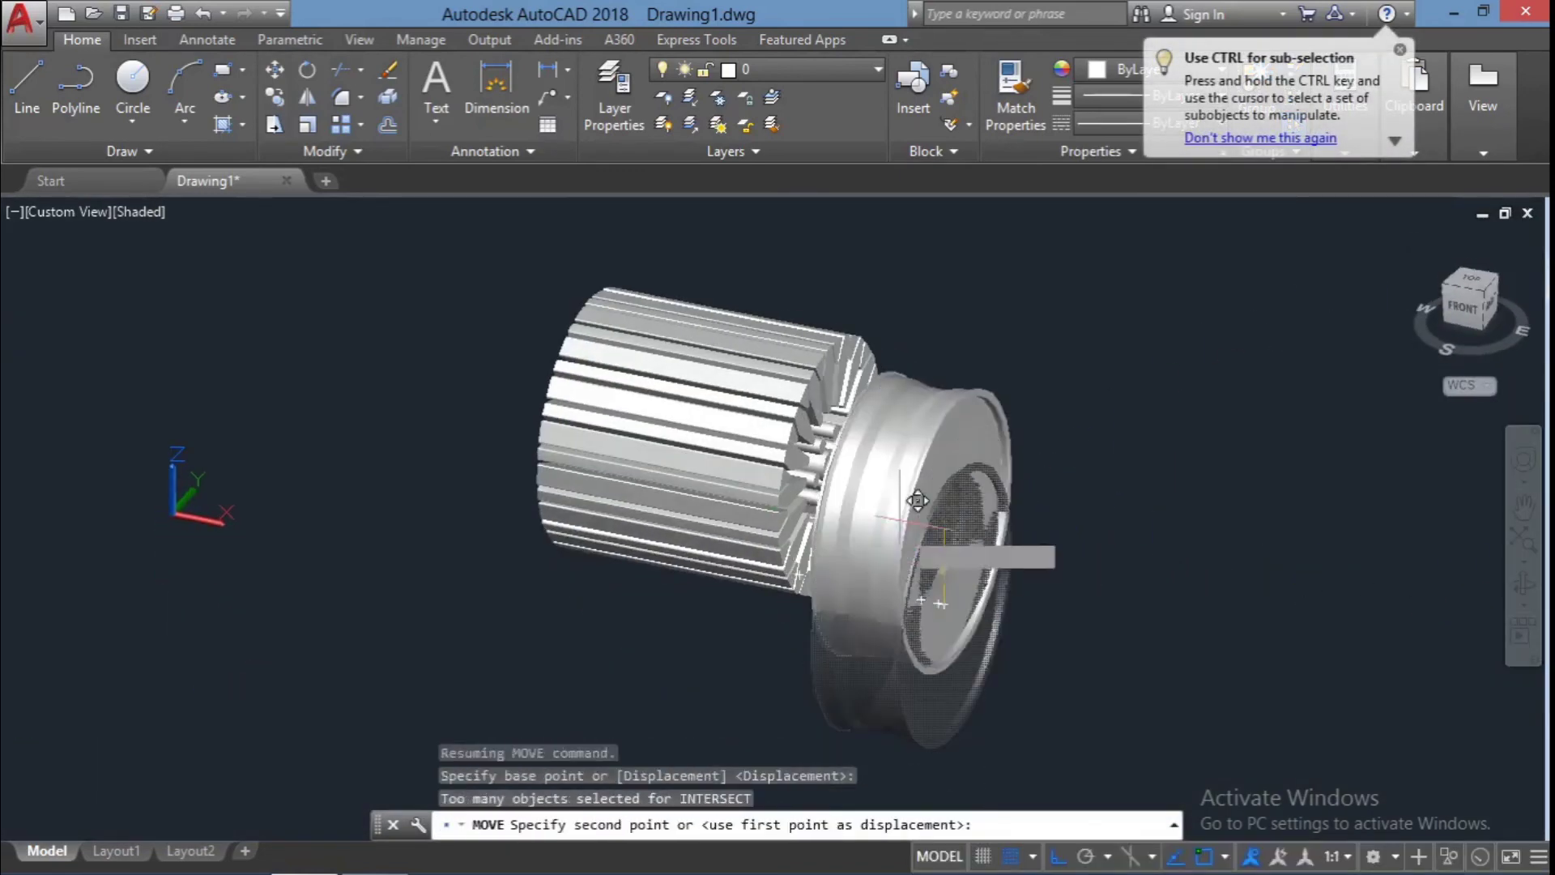
pyautogui.scroll(3, 854, 460)
pyautogui.scroll(2, 853, 442)
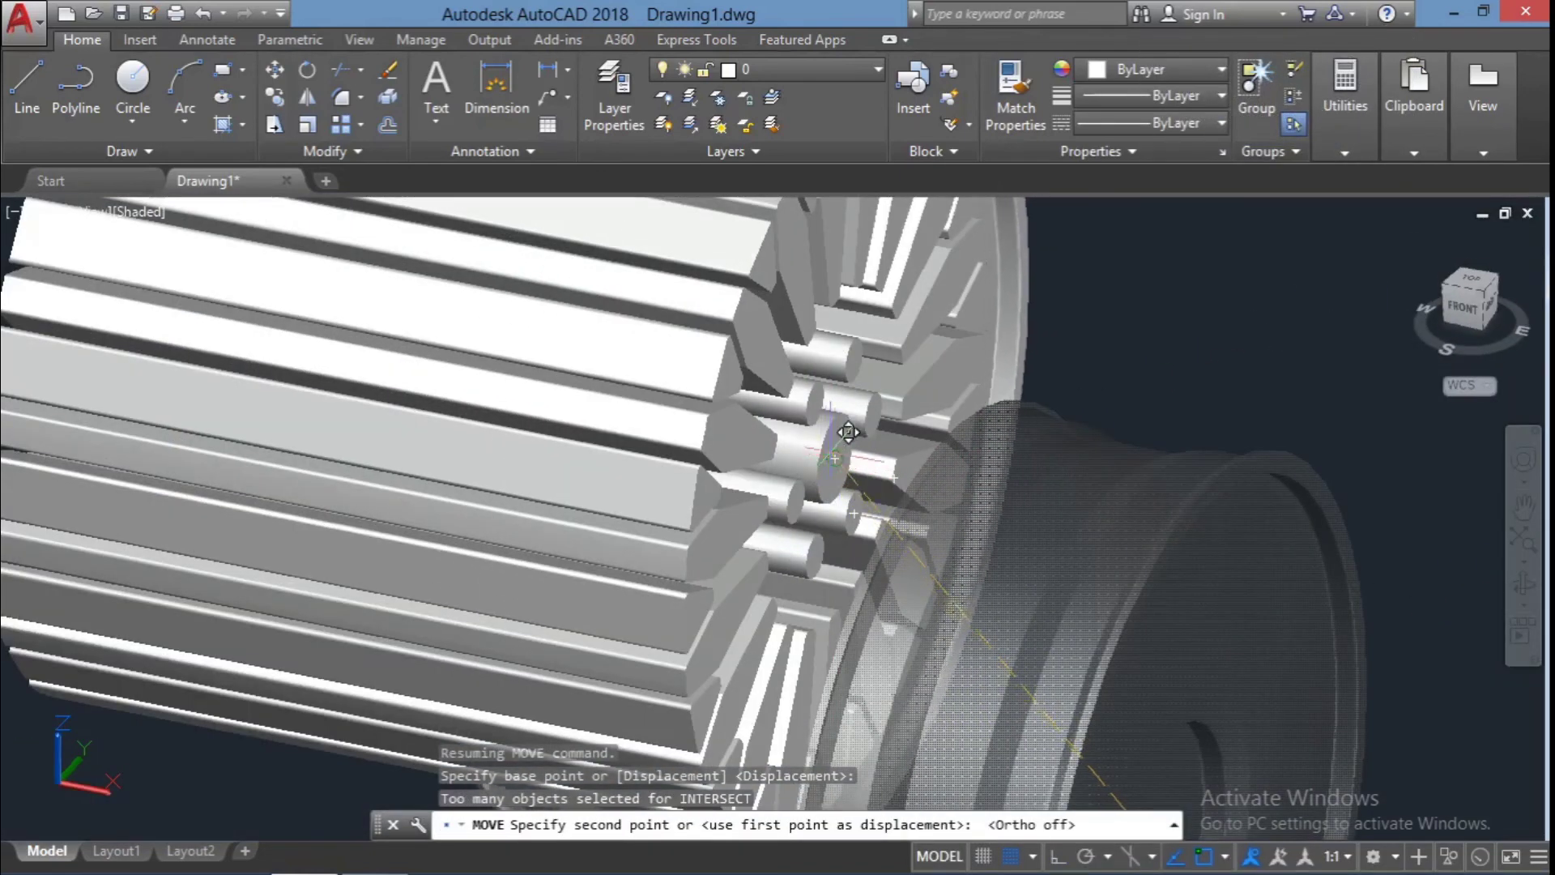
pyautogui.press('Escape')
pyautogui.scroll(-5, 1180, 538)
# Move the rim onto the cylinder's hub centre and set the visual style to Conceptual
pyautogui.click(959, 461)
pyautogui.write('m')
pyautogui.press('Return')
pyautogui.scroll(5, 1004, 494)
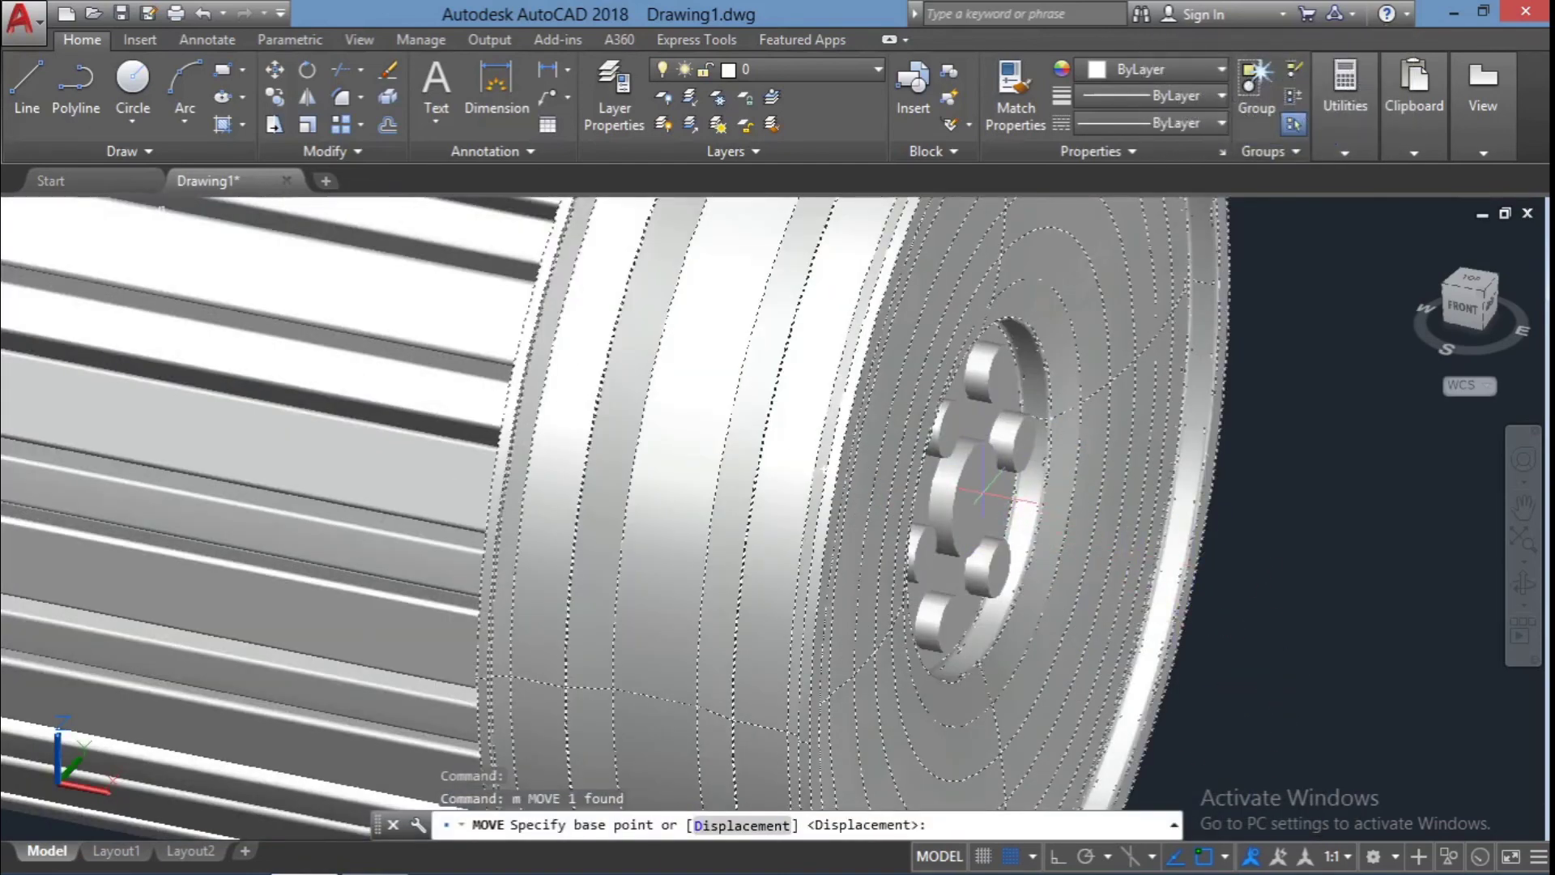
pyautogui.press('Escape')
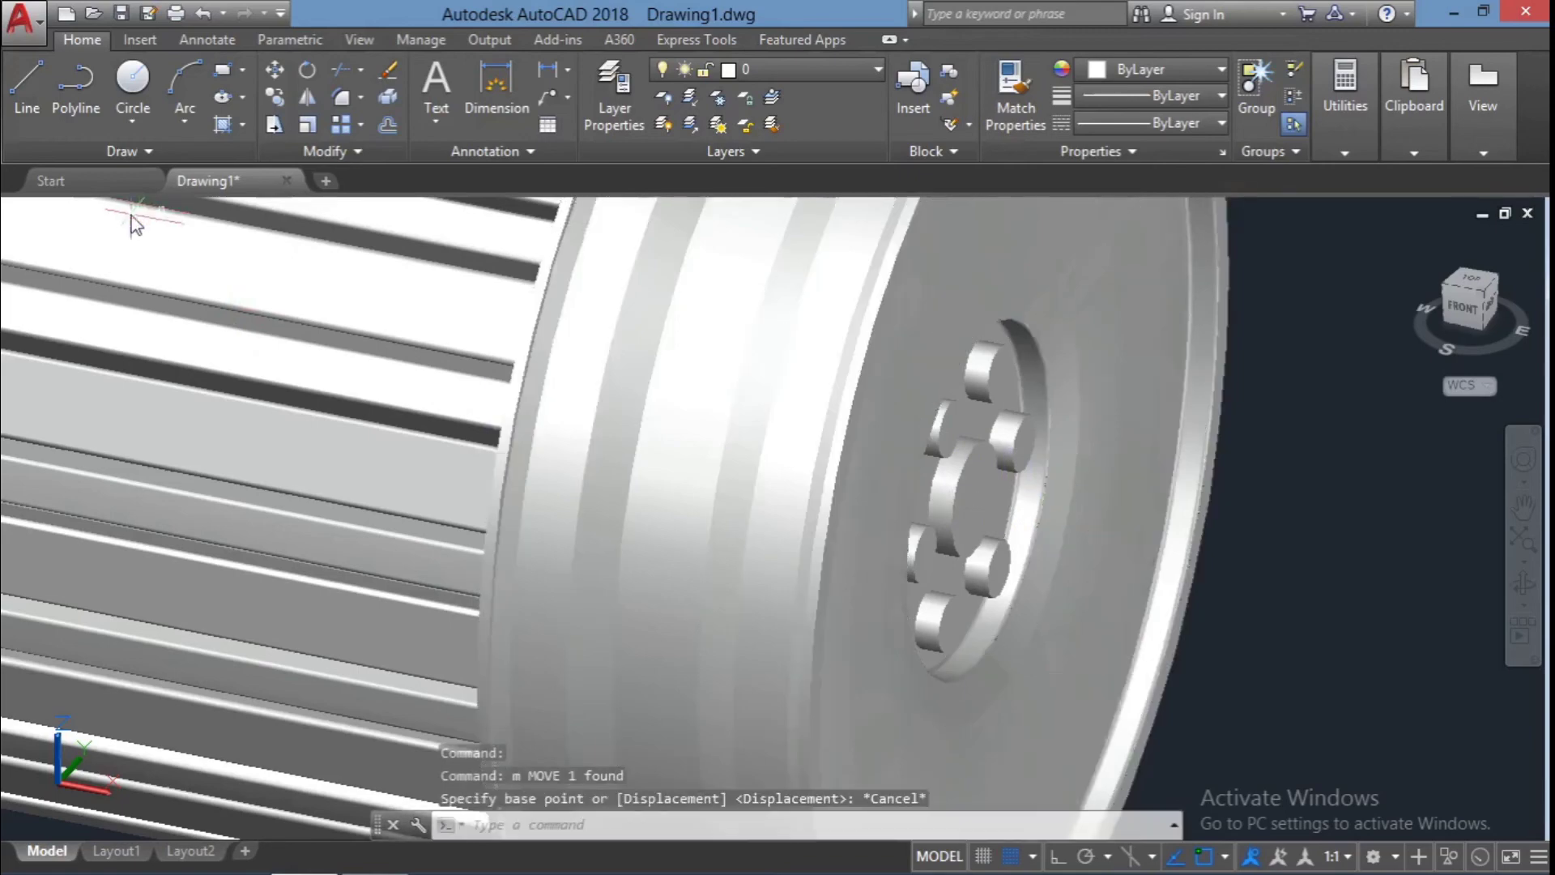
pyautogui.click(130, 213)
pyautogui.click(199, 296)
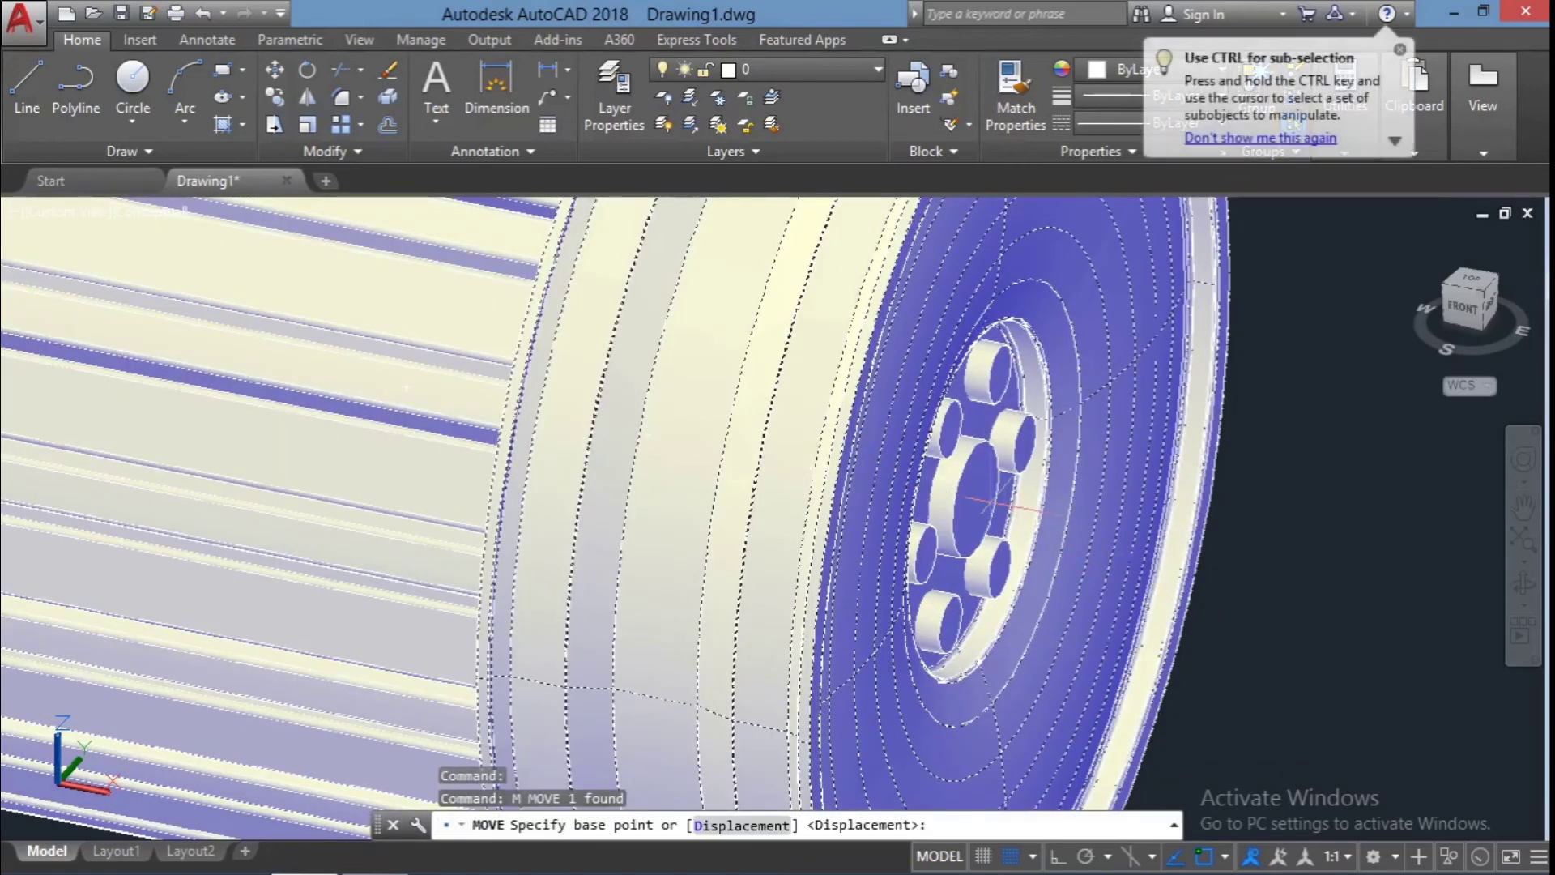
pyautogui.click(976, 500)
pyautogui.scroll(-3, 909, 462)
pyautogui.press('Escape')
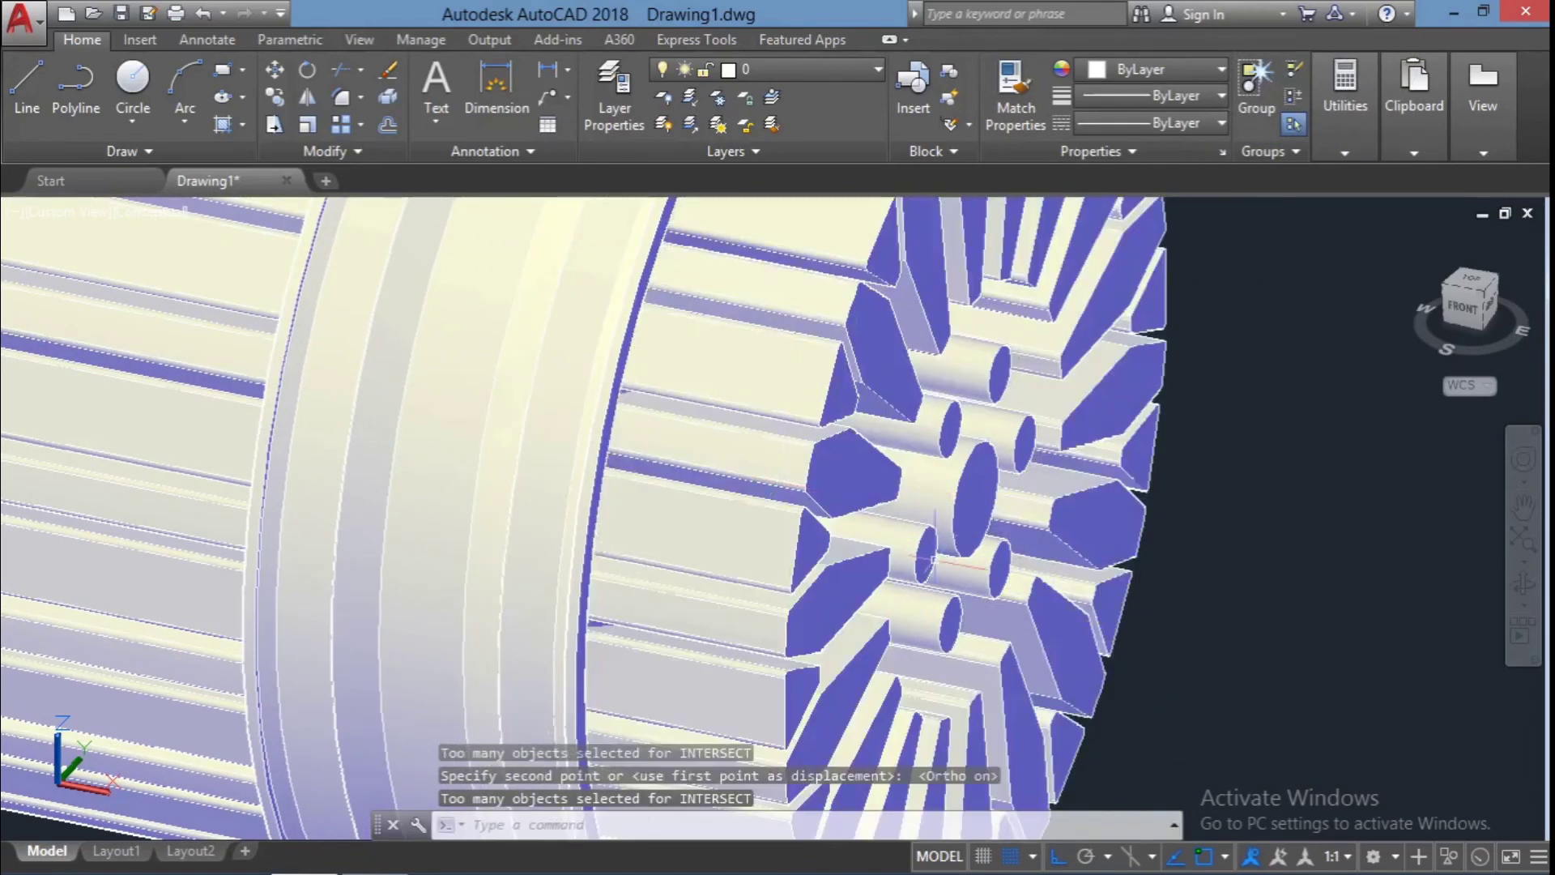
pyautogui.scroll(-3, 1417, 640)
pyautogui.press('Escape')
# Subtract the slotted cylinder from the rim, selecting it in a side-on view
pyautogui.write('su')
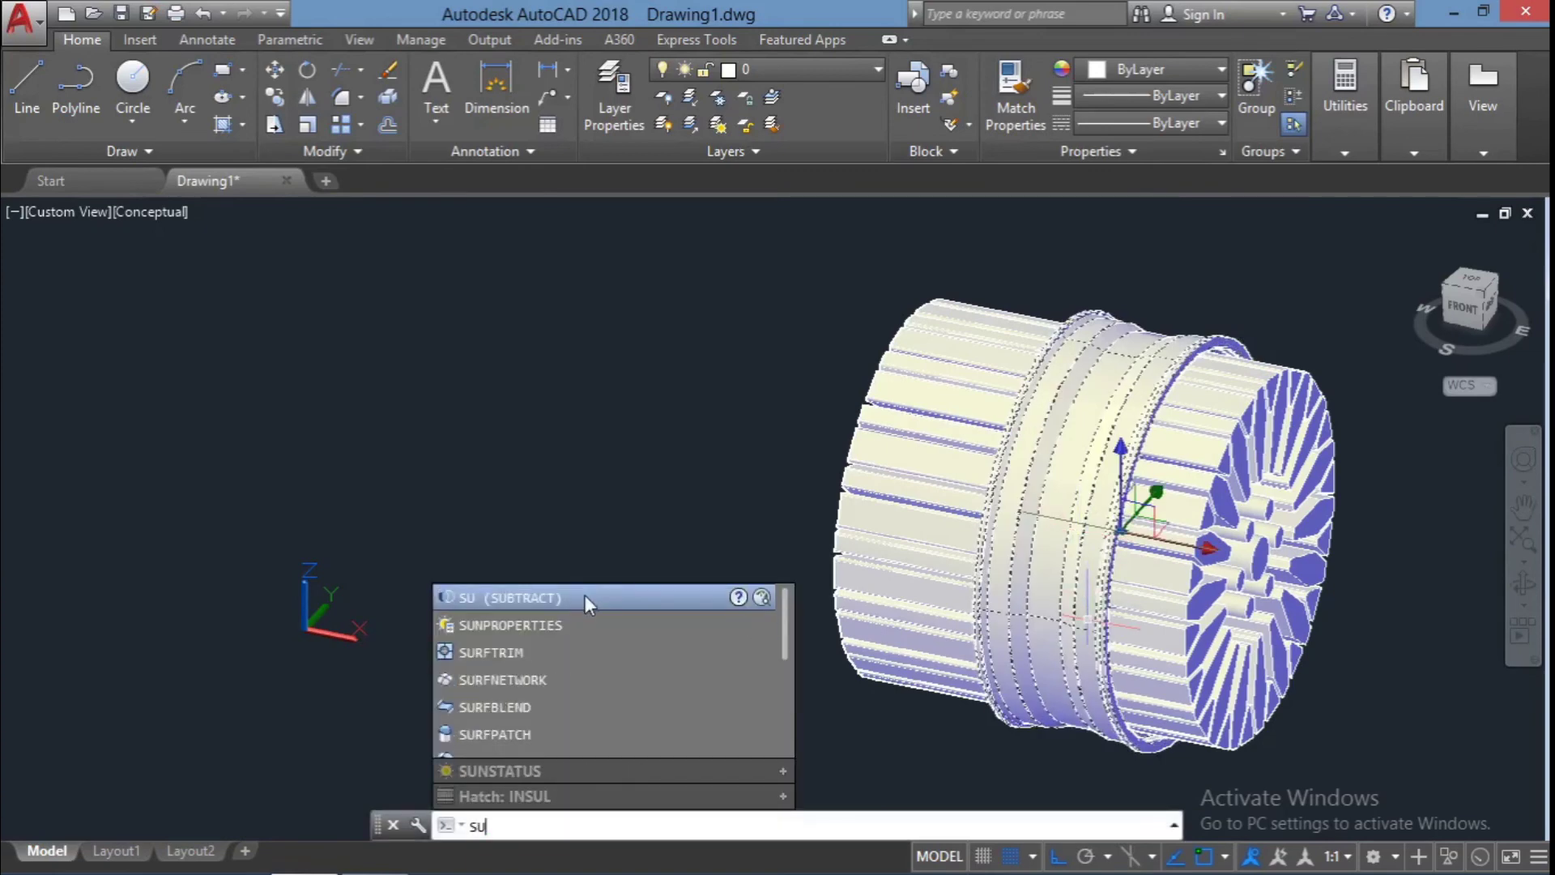
pyautogui.press('Return')
pyautogui.click(1531, 593)
pyautogui.rightClick(1531, 594)
pyautogui.click(1312, 324)
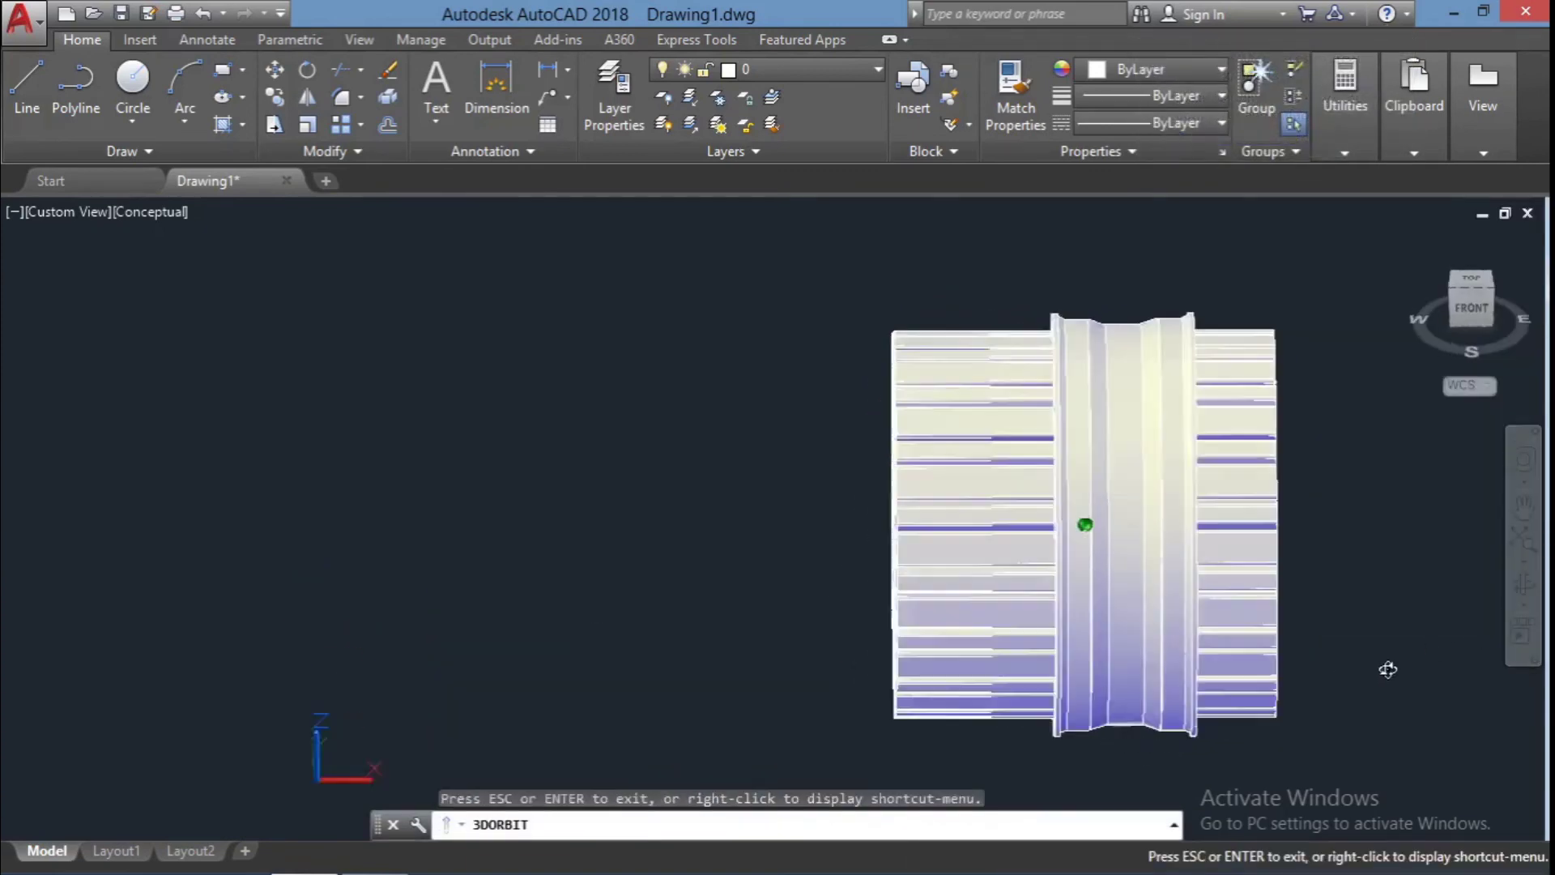
pyautogui.press('Escape')
pyautogui.click(1389, 738)
pyautogui.click(1227, 378)
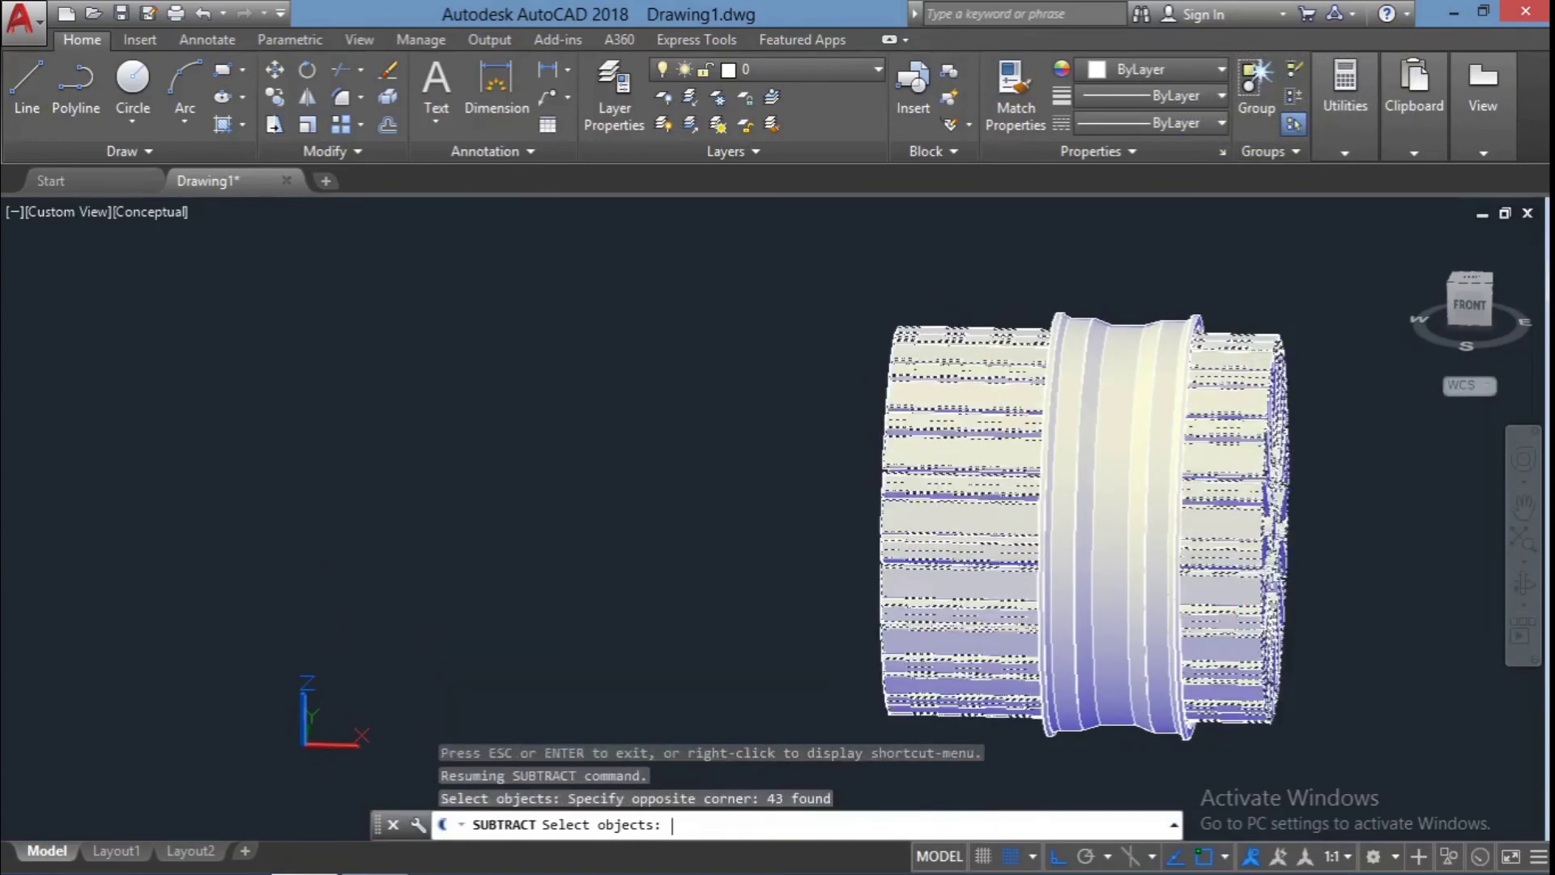
pyautogui.press('Escape')
pyautogui.press('Escape')
pyautogui.press('Escape')
# Switch to the Shaded visual style and orbit the wheel to an oblique view
pyautogui.click(135, 214)
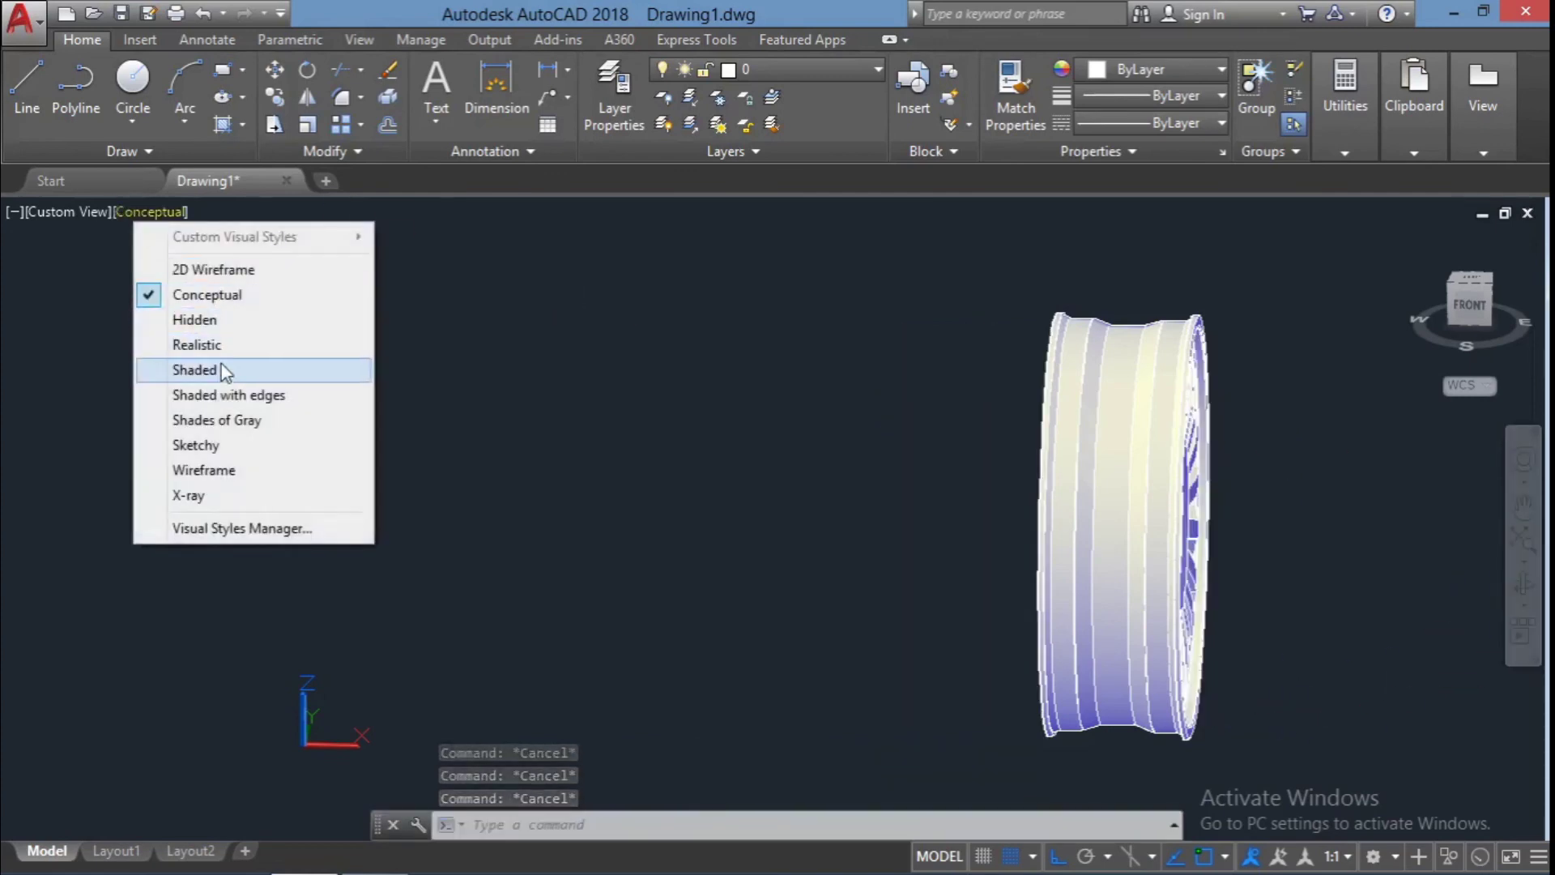
pyautogui.click(243, 366)
pyautogui.click(1524, 583)
pyautogui.moveTo(1274, 440)
pyautogui.mouseDown()
pyautogui.moveTo(1254, 606)
pyautogui.moveTo(1144, 793)
pyautogui.moveTo(1335, 707)
pyautogui.moveTo(1128, 770)
pyautogui.moveTo(1026, 580)
pyautogui.mouseUp()
pyautogui.scroll(-3, 1128, 771)
pyautogui.scroll(4, 1128, 770)
# Colour the whole wheel red from the Properties colour list
pyautogui.press('Escape')
pyautogui.click(1026, 580)
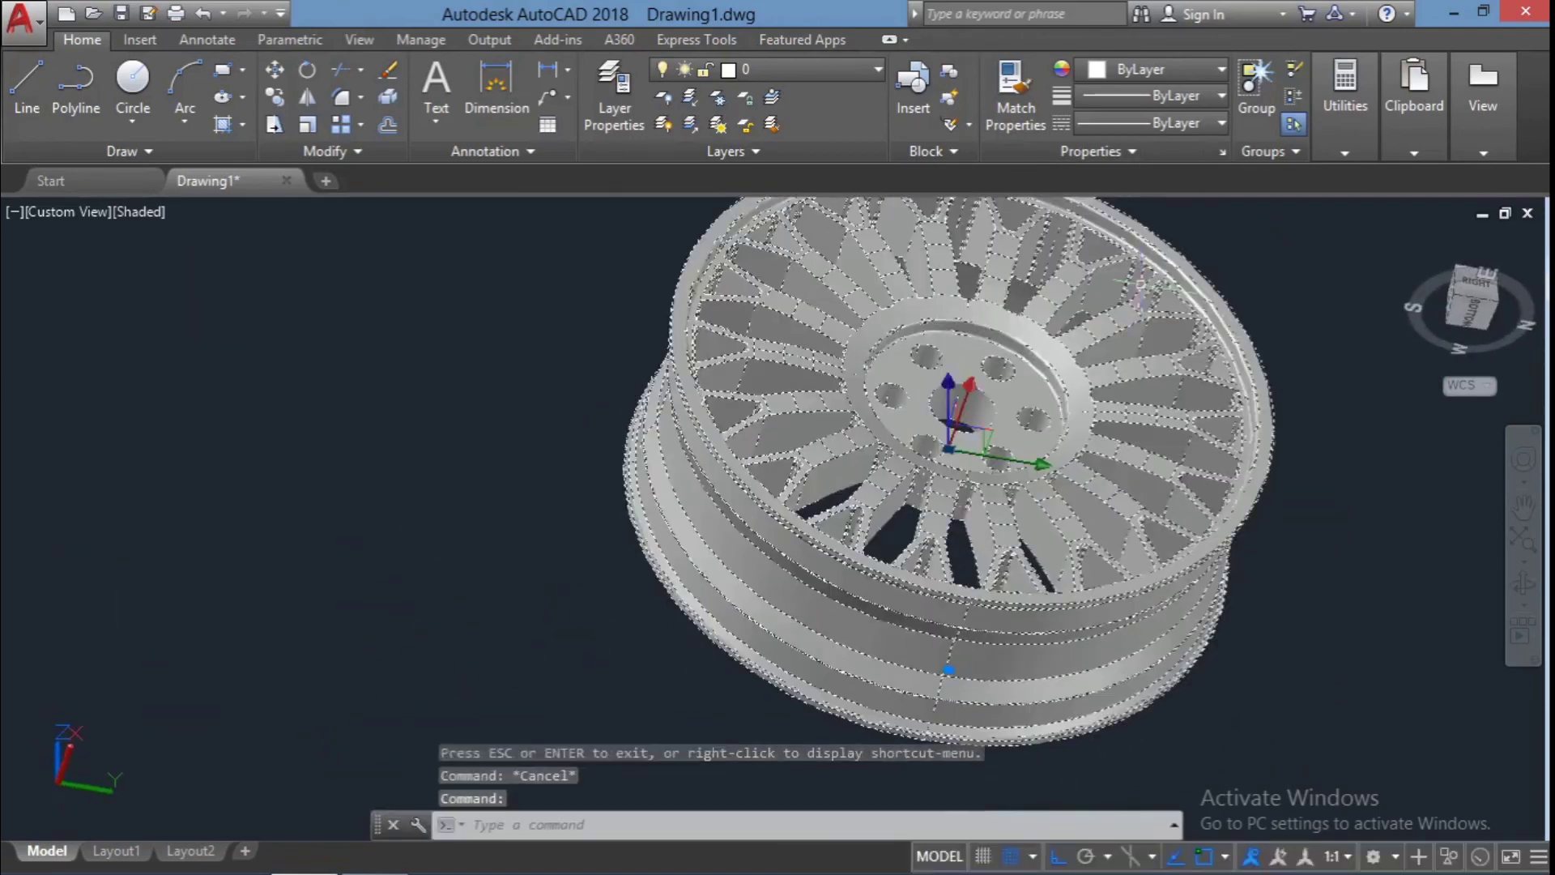
pyautogui.click(1150, 69)
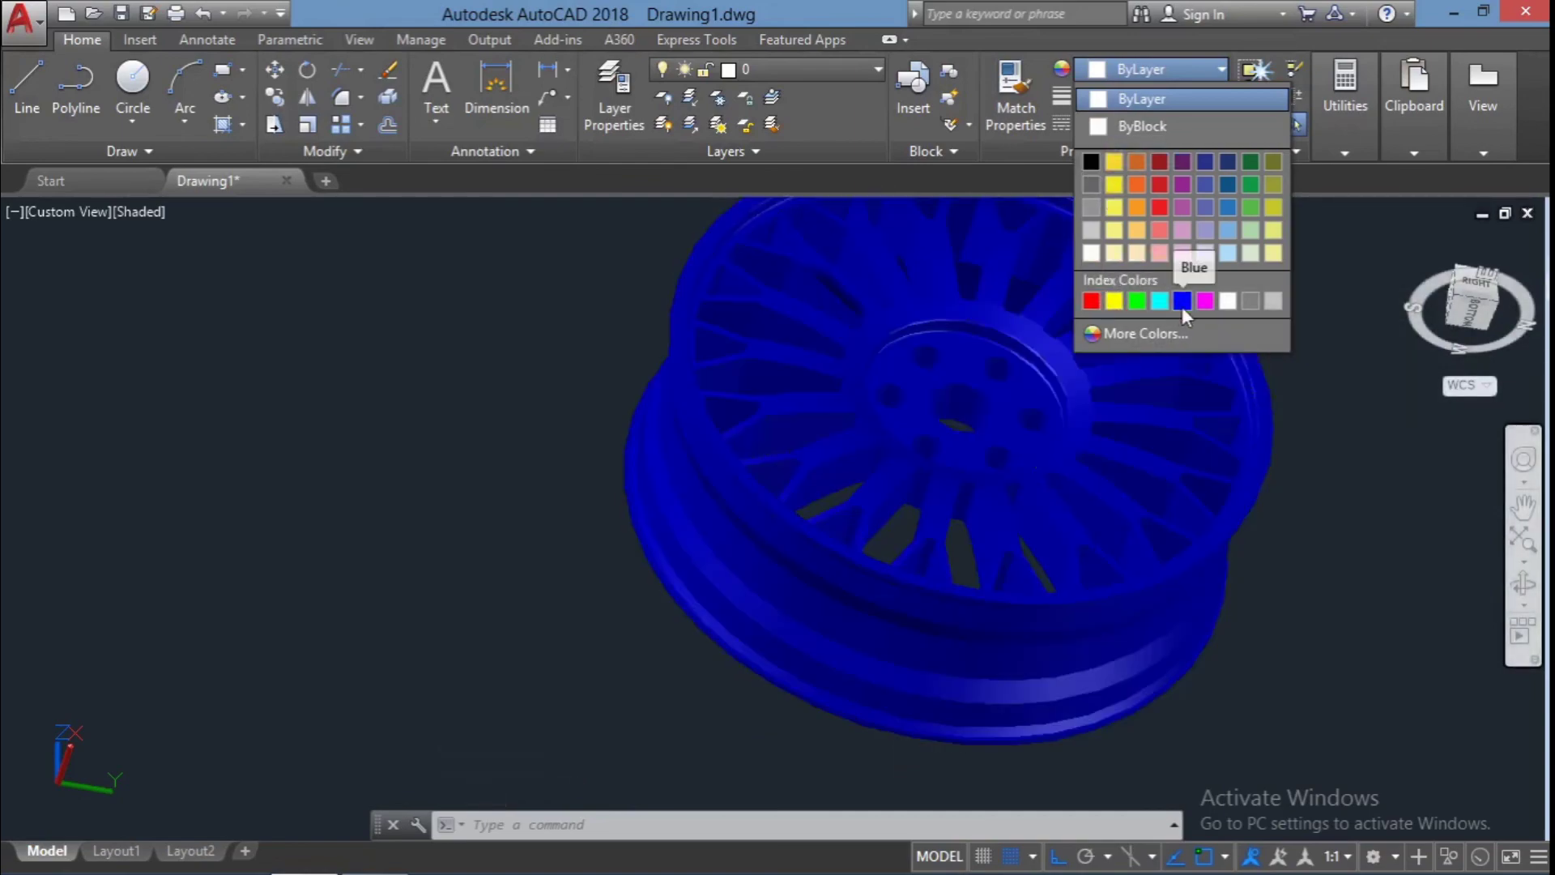
pyautogui.press('Escape')
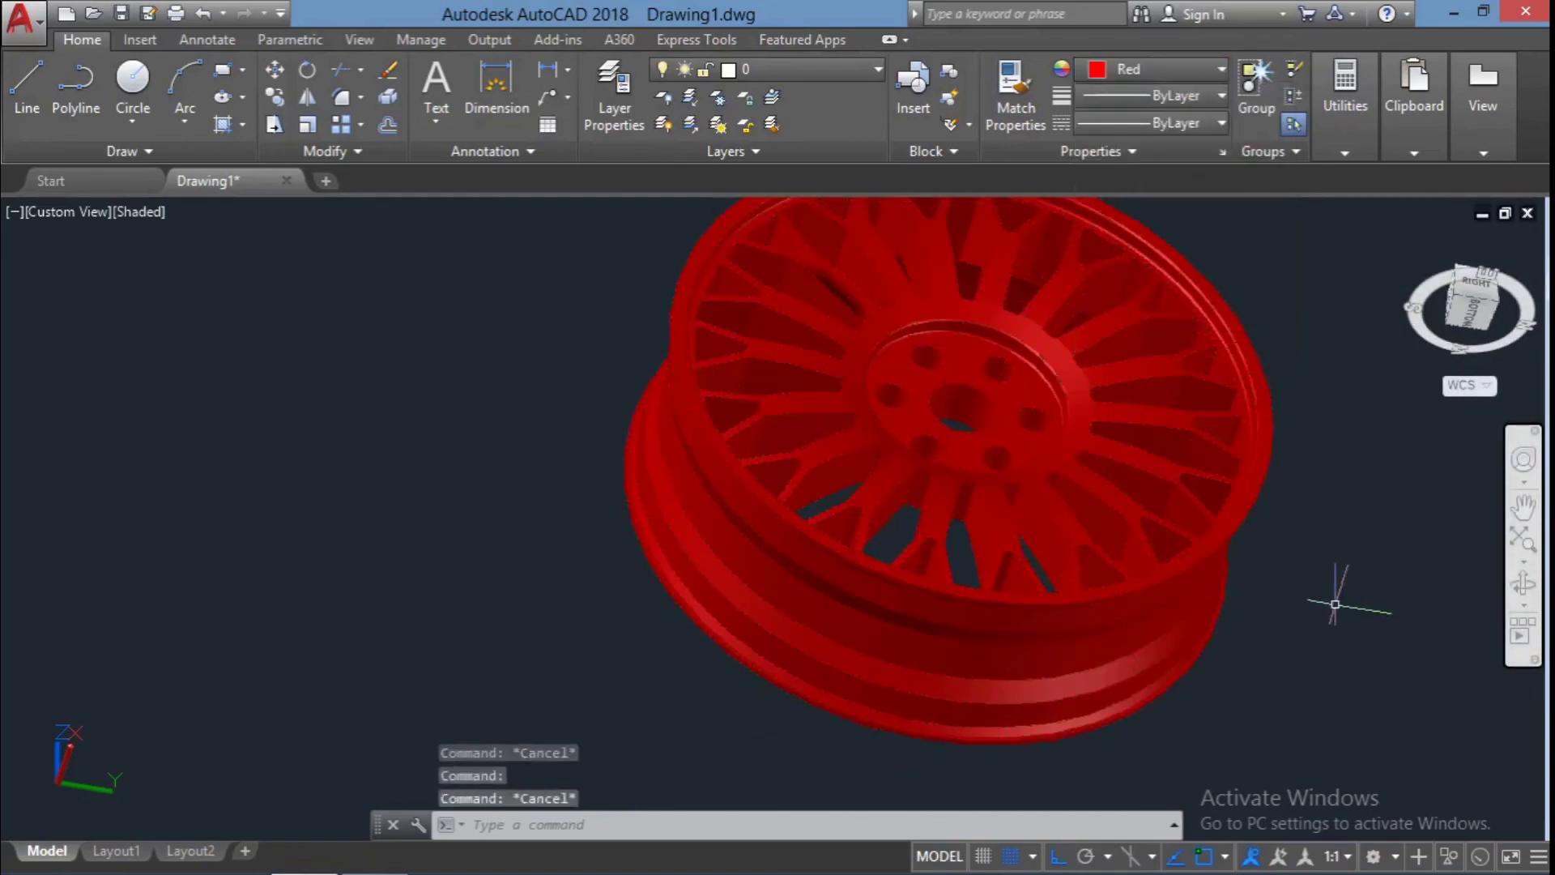
# Orbit the red wheel through several viewpoints and pan it into view
pyautogui.keyDown('shift'); pyautogui.moveTo(1328, 612); pyautogui.dragTo(1004, 703, button='middle'); pyautogui.keyUp('shift')
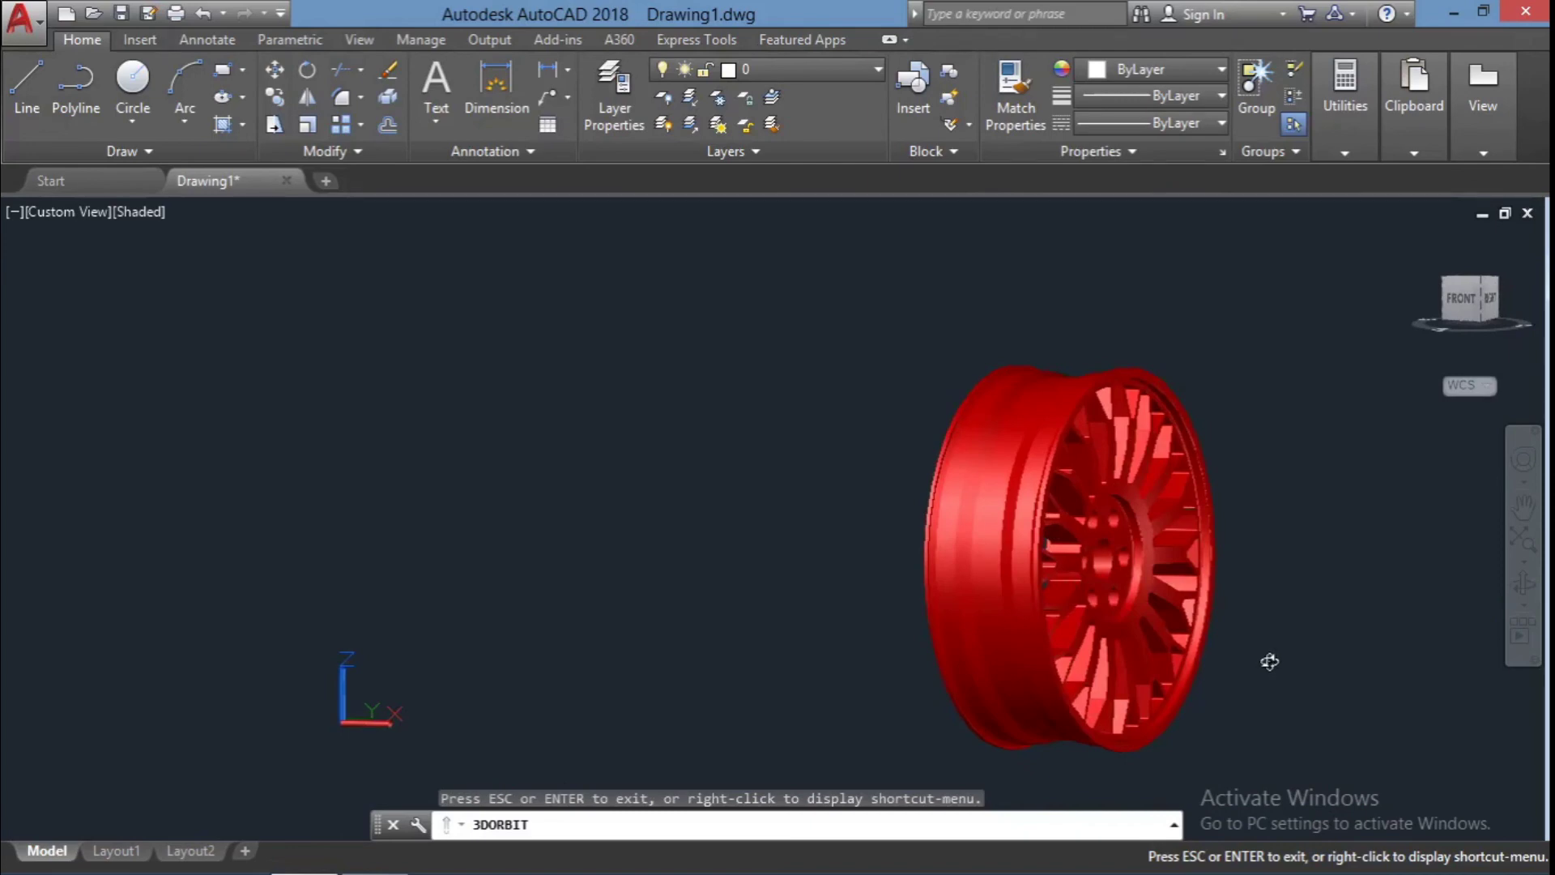
pyautogui.moveTo(1269, 661)
pyautogui.mouseDown()
pyautogui.moveTo(1066, 590)
pyautogui.moveTo(1153, 694)
pyautogui.moveTo(1174, 632)
pyautogui.moveTo(1219, 746)
pyautogui.moveTo(1128, 610)
pyautogui.moveTo(1441, 573)
pyautogui.mouseUp()
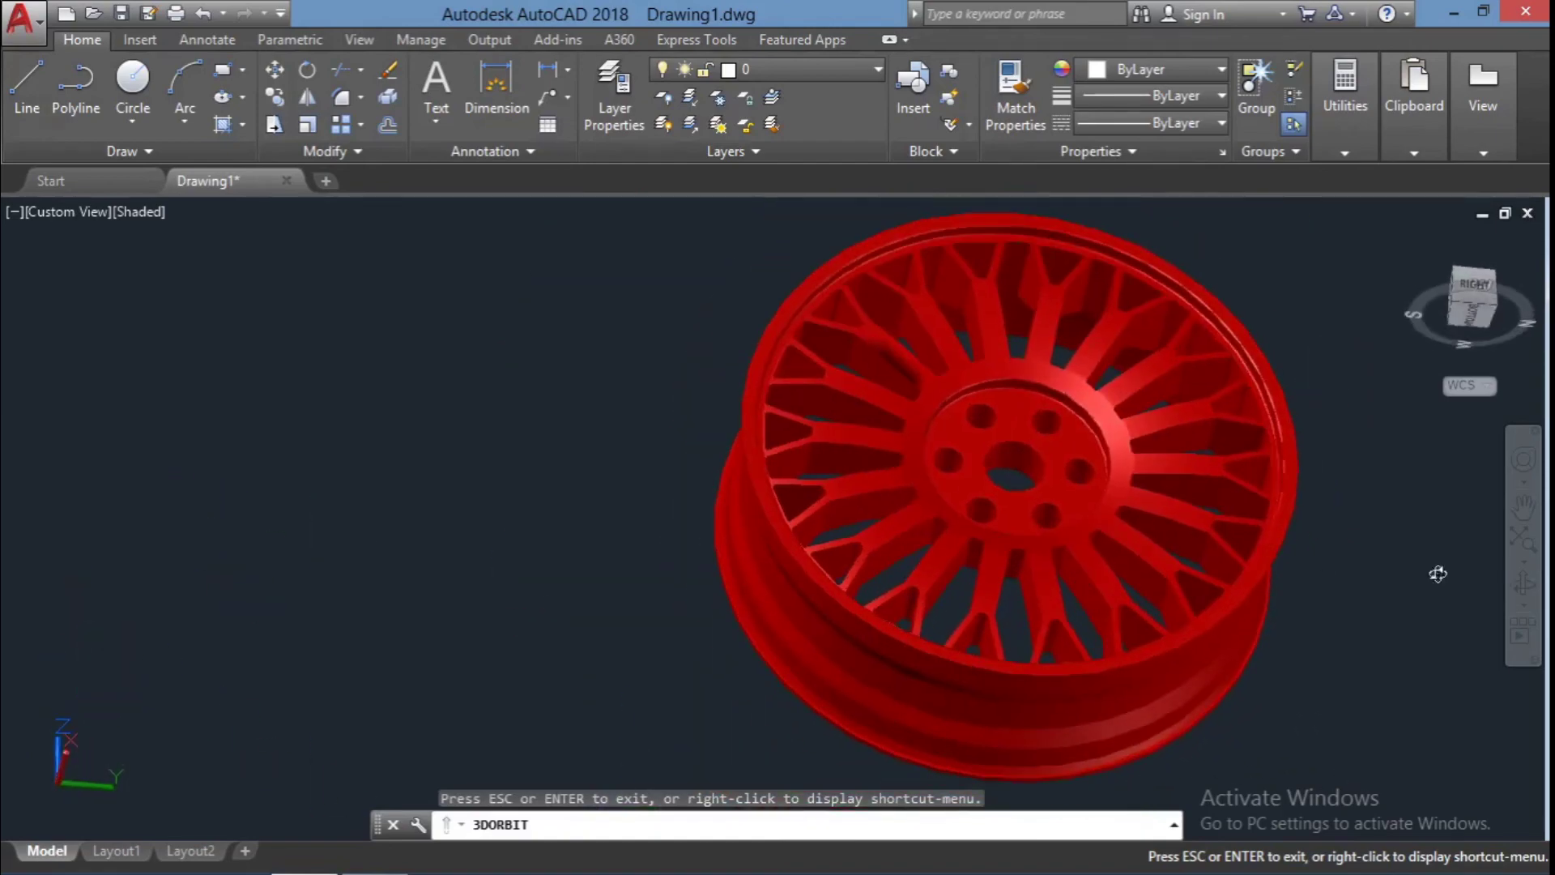
pyautogui.press('9')
pyautogui.moveTo(1410, 500); pyautogui.dragTo(1221, 527)
pyautogui.press('Escape')
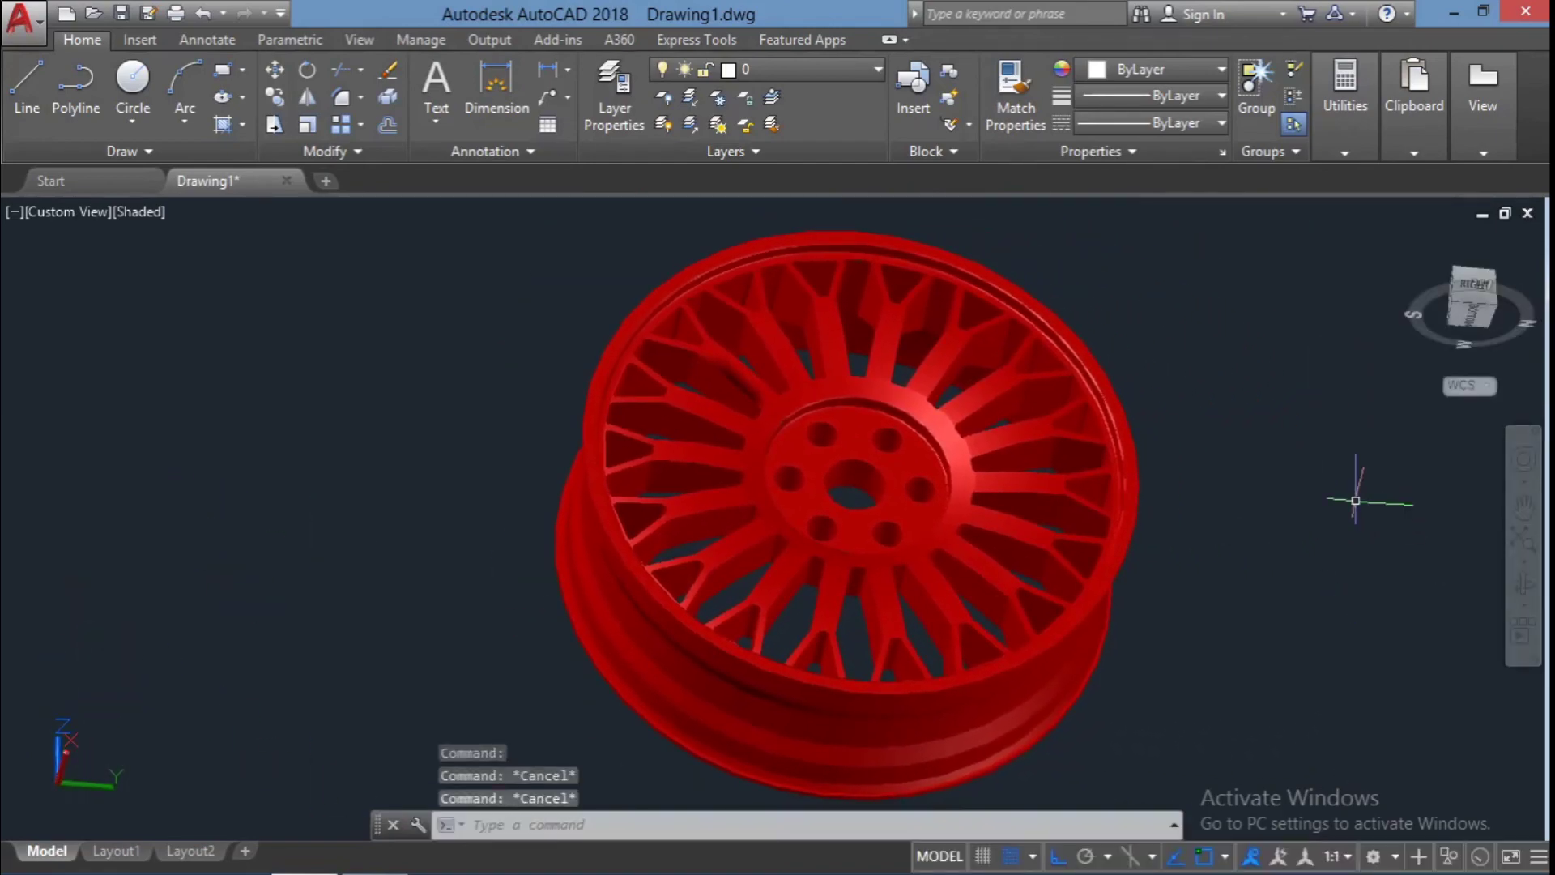